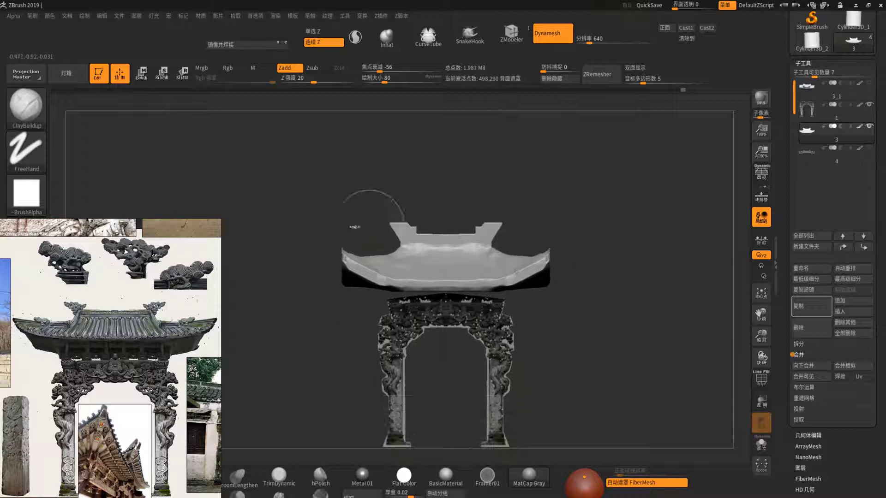
Trim the roof with a ClipCurve stroke, then box-hide its right half with SelectRect.
{"action": "mouse_move", "coordinate": [280, 168]}
{"action": "left_mouse_down", "text": "ctrl+shift"}
{"action": "mouse_move", "coordinate": [362, 317]}
{"action": "mouse_move", "coordinate": [343, 424]}
{"action": "left_mouse_up", "text": "ctrl+shift"}
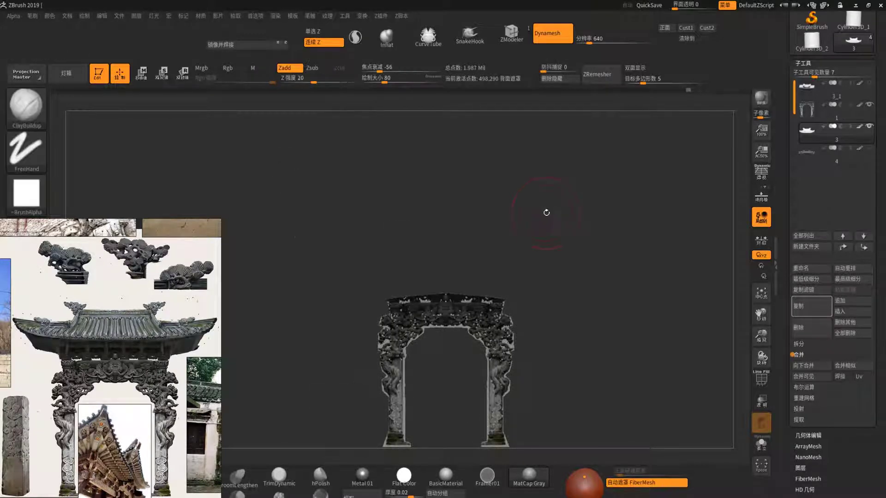
{"action": "left_click_drag", "start_coordinate": [392, 153], "coordinate": [363, 170], "text": "alt"}
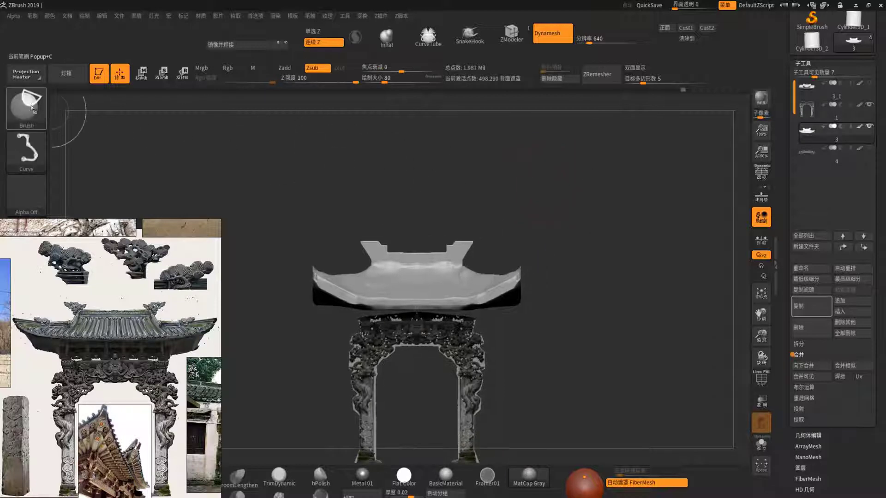
{"action": "key", "text": "b"}
{"action": "key", "text": "m"}
{"action": "key", "text": "p"}
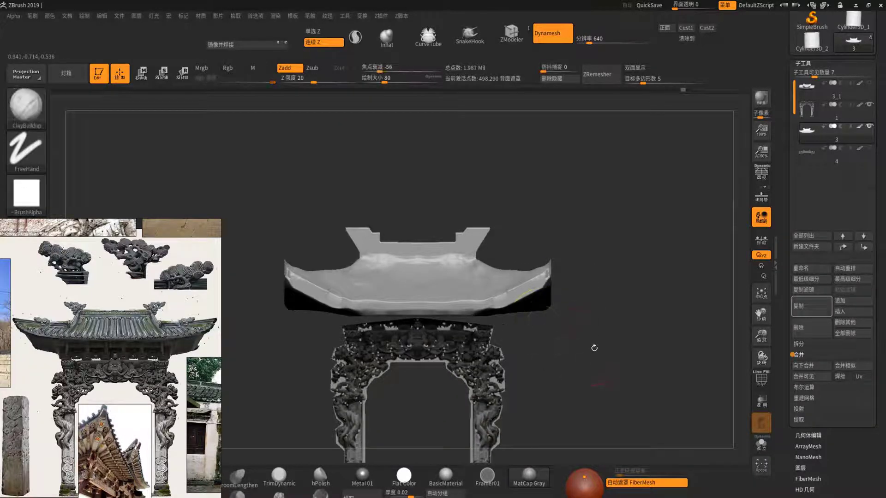
{"action": "left_click_drag", "start_coordinate": [593, 346], "coordinate": [573, 348], "text": "alt"}
{"action": "left_click_drag", "start_coordinate": [604, 377], "coordinate": [454, 162], "text": "ctrl+shift"}
{"action": "left_click_drag", "start_coordinate": [649, 356], "coordinate": [678, 393], "text": "ctrl+shift"}
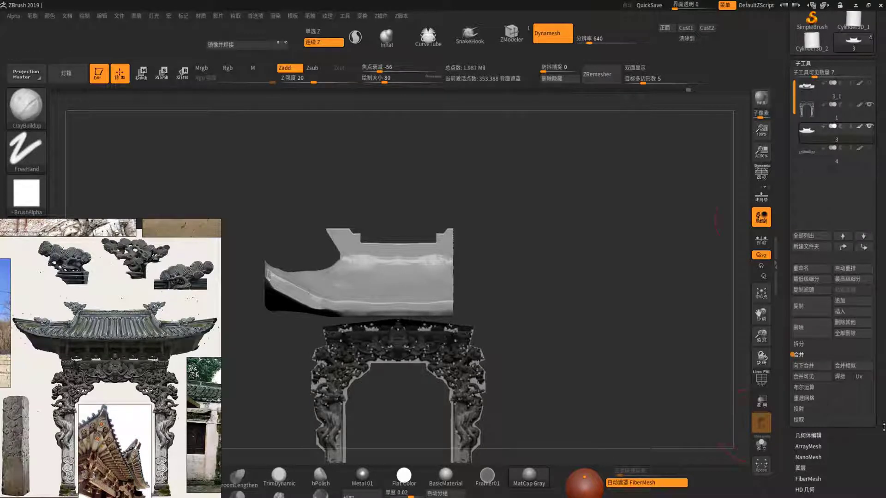
{"action": "scroll", "coordinate": [813, 334], "scroll_direction": "down", "scroll_amount": 2}
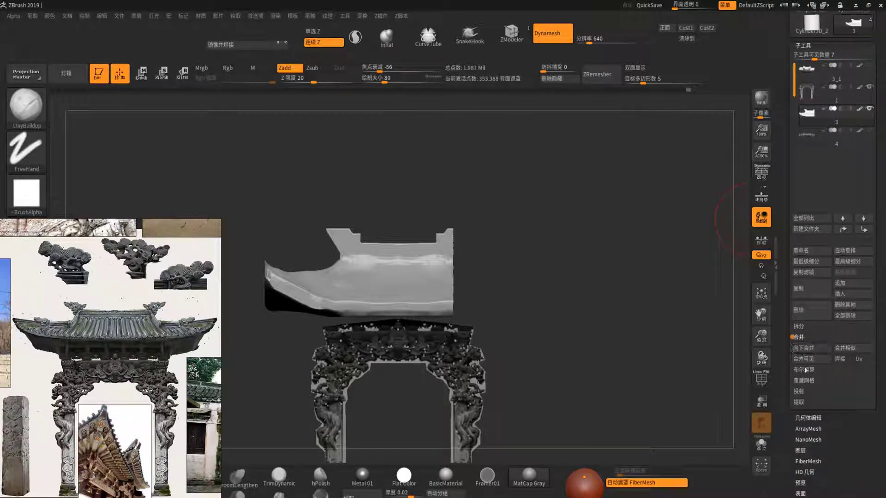
Split the hidden right half of the roof off into its own subtool with Split Hidden.
{"action": "left_click", "coordinate": [807, 327]}
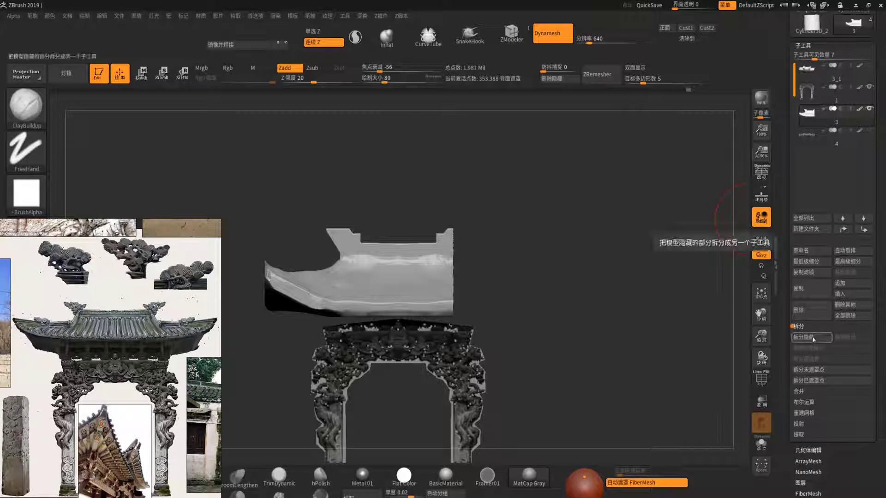
{"action": "left_click", "coordinate": [812, 340]}
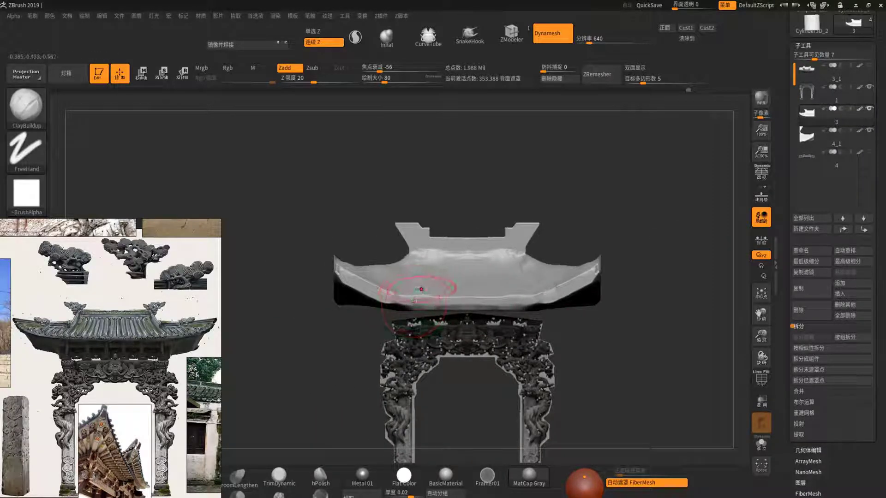
{"action": "left_click_drag", "start_coordinate": [270, 174], "coordinate": [412, 340], "text": "ctrl+shift"}
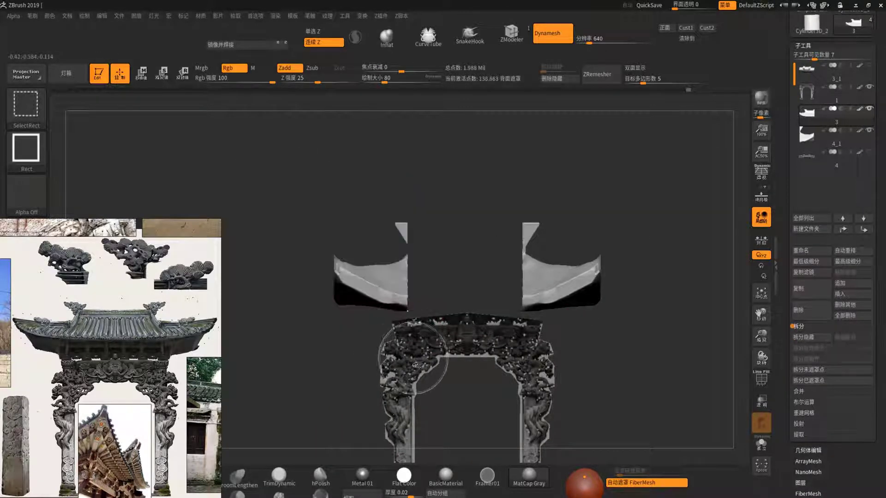
{"action": "left_click", "coordinate": [605, 345], "text": "ctrl+shift"}
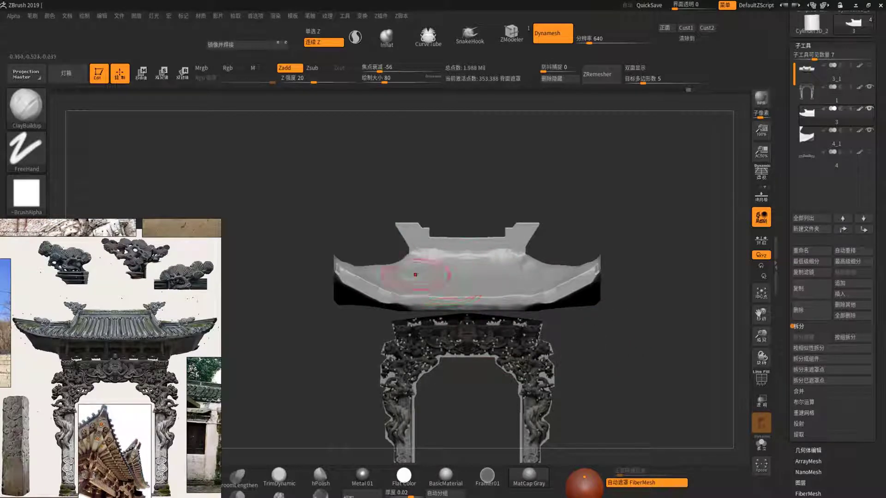
Hide the roof middle and split it off as subtool 4_2.
{"action": "left_click_drag", "start_coordinate": [306, 188], "coordinate": [409, 332], "text": "ctrl+shift"}
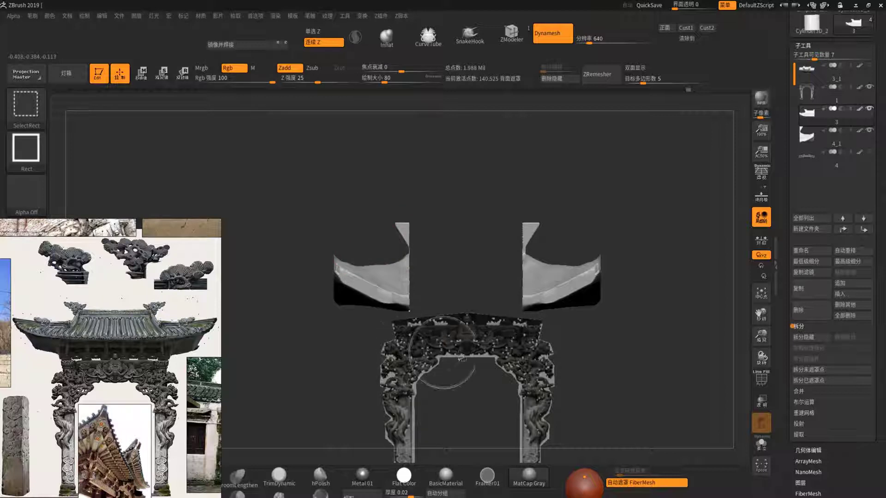
{"action": "left_click_drag", "start_coordinate": [461, 357], "coordinate": [569, 372]}
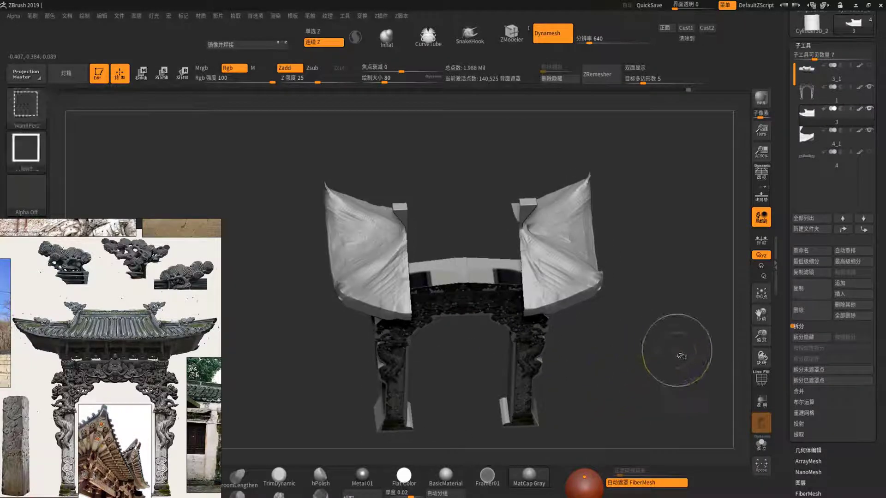
{"action": "left_click", "coordinate": [803, 338]}
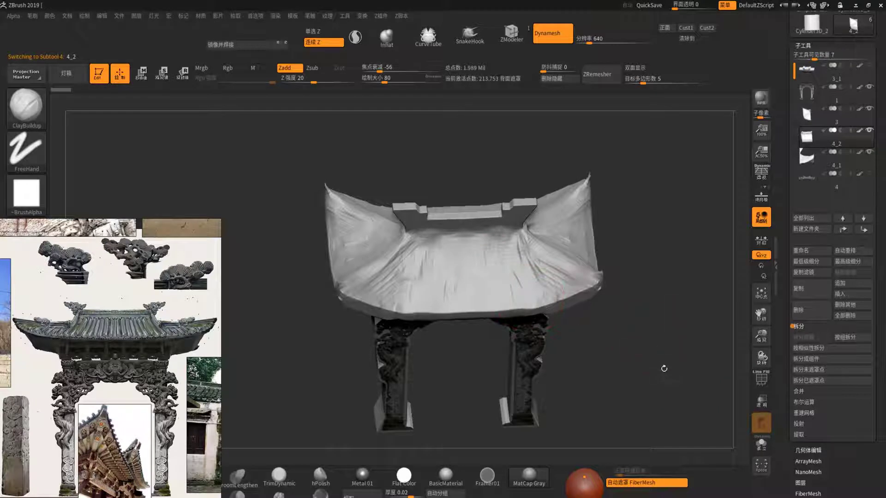
Solo subtool 4_2 and hide everything except its top ridge.
{"action": "left_click", "coordinate": [761, 444]}
{"action": "mouse_move", "coordinate": [590, 364]}
{"action": "left_mouse_down"}
{"action": "mouse_move", "coordinate": [464, 194]}
{"action": "mouse_move", "coordinate": [432, 177]}
{"action": "left_mouse_up"}
{"action": "left_click_drag", "start_coordinate": [379, 163], "coordinate": [680, 241], "text": "ctrl+shift"}
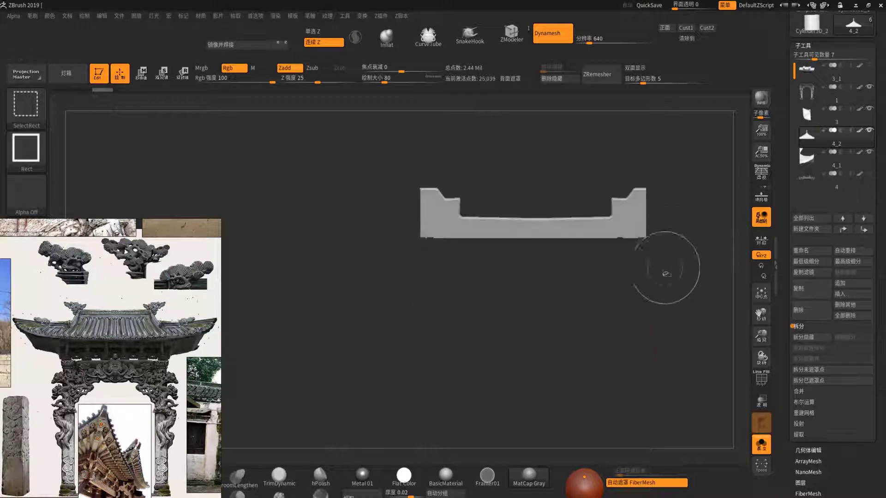
Split the hidden roof body off as subtool 4_3 and select it.
{"action": "left_click_drag", "start_coordinate": [665, 274], "coordinate": [594, 276], "text": "alt"}
{"action": "left_click", "coordinate": [803, 337]}
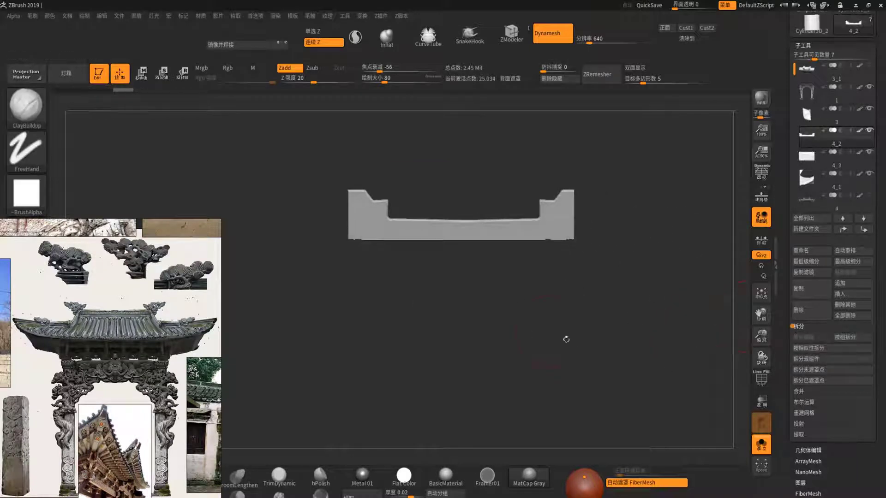
{"action": "left_click", "coordinate": [813, 166]}
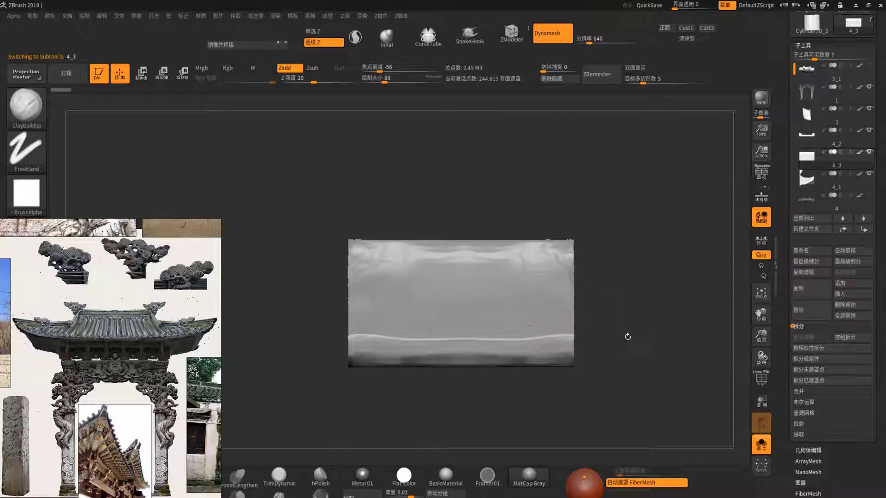
Turn Solo off and enable Transp to see the whole archway semi-transparent.
{"action": "left_click_drag", "start_coordinate": [696, 320], "coordinate": [694, 375], "text": "shift"}
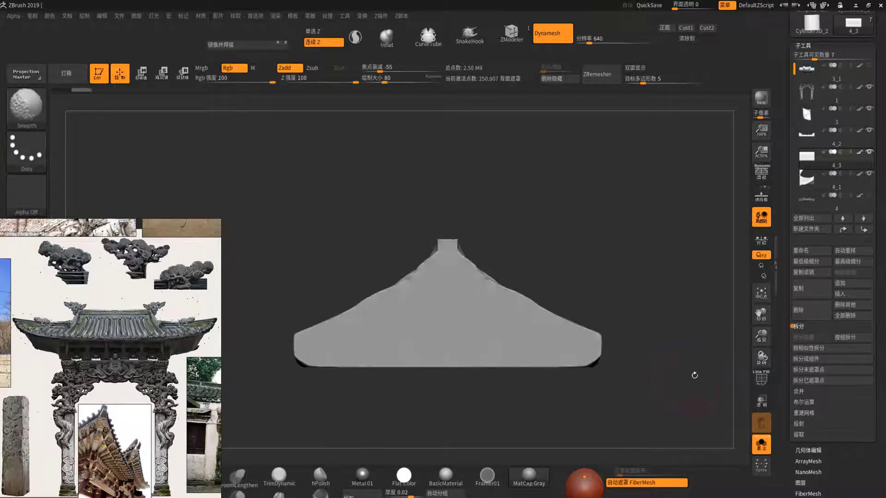
{"action": "left_click", "coordinate": [760, 445]}
{"action": "left_click_drag", "start_coordinate": [613, 301], "coordinate": [735, 376]}
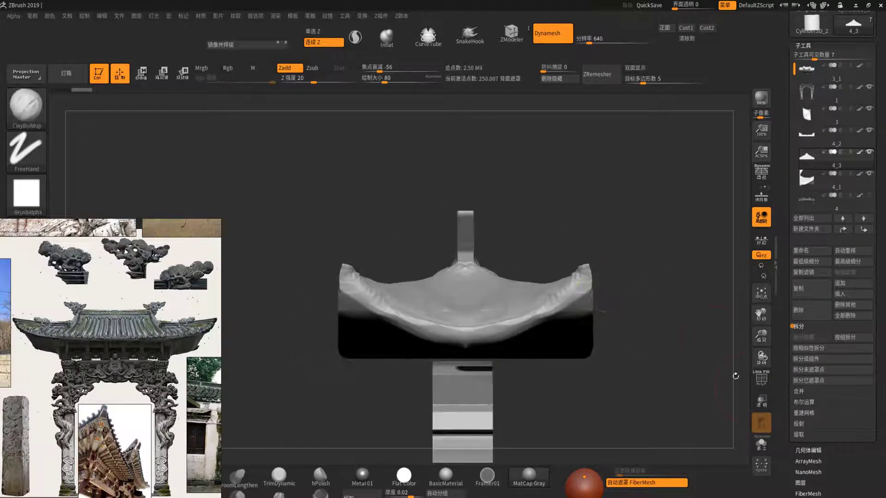
{"action": "left_click", "coordinate": [761, 401]}
{"action": "mouse_move", "coordinate": [672, 385]}
{"action": "left_mouse_down"}
{"action": "mouse_move", "coordinate": [541, 289]}
{"action": "mouse_move", "coordinate": [559, 303]}
{"action": "mouse_move", "coordinate": [653, 251]}
{"action": "left_mouse_up"}
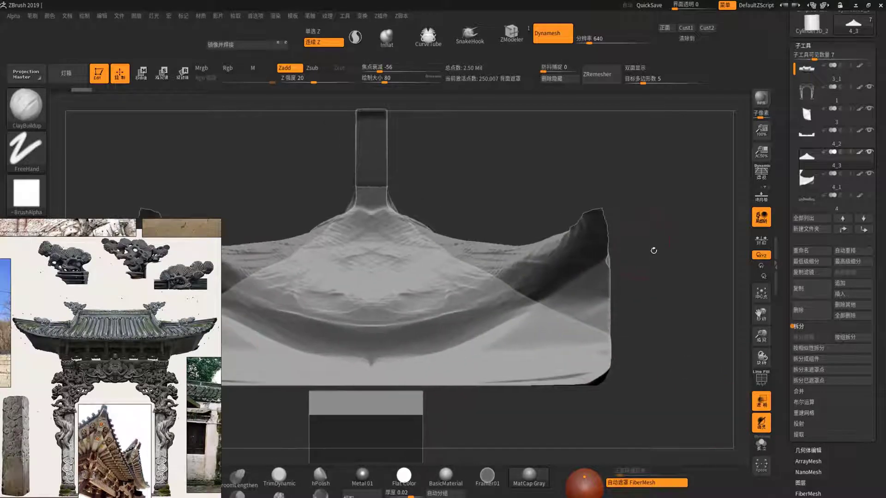
Draw and apply a diagonal clip line across the roof's right side.
{"action": "left_click", "coordinate": [26, 105], "text": "ctrl+shift"}
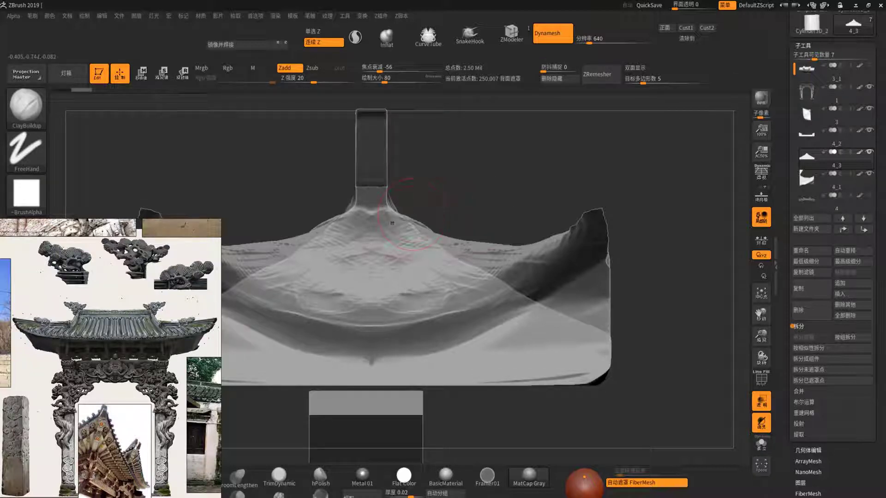
{"action": "left_click_drag", "start_coordinate": [447, 192], "coordinate": [497, 187], "text": "alt"}
{"action": "left_click_drag", "start_coordinate": [439, 235], "coordinate": [446, 178], "text": "ctrl+shift"}
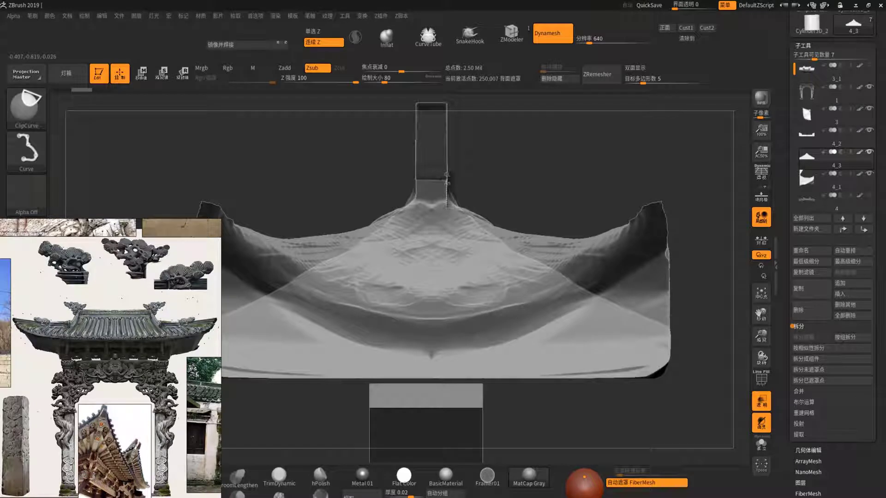
{"action": "left_click_drag", "start_coordinate": [446, 207], "coordinate": [513, 282], "text": "ctrl+shift"}
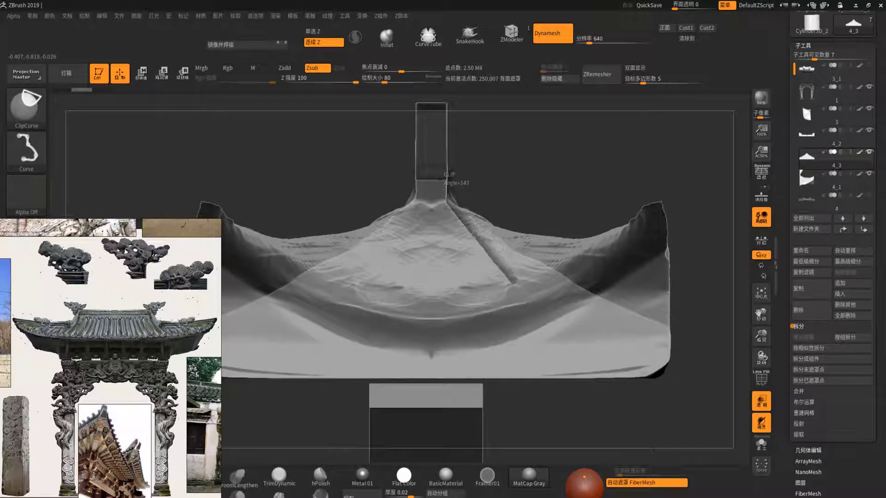
{"action": "mouse_move", "coordinate": [506, 270]}
{"action": "left_mouse_down", "text": "ctrl+shift"}
{"action": "mouse_move", "coordinate": [594, 325]}
{"action": "mouse_move", "coordinate": [738, 343]}
{"action": "left_mouse_up", "text": "ctrl+shift"}
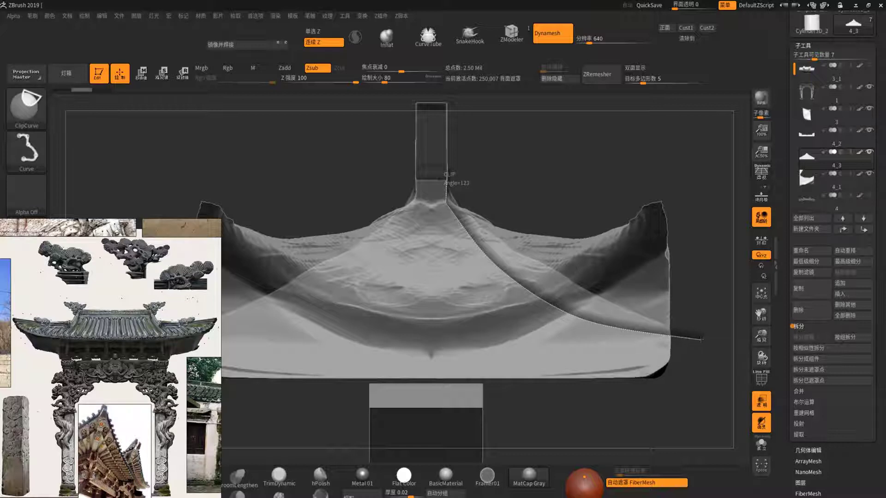
{"action": "mouse_move", "coordinate": [701, 339]}
{"action": "left_mouse_down", "text": "ctrl+shift"}
{"action": "mouse_move", "coordinate": [682, 344]}
{"action": "mouse_move", "coordinate": [669, 277]}
{"action": "mouse_move", "coordinate": [446, 173]}
{"action": "left_mouse_up", "text": "ctrl+shift"}
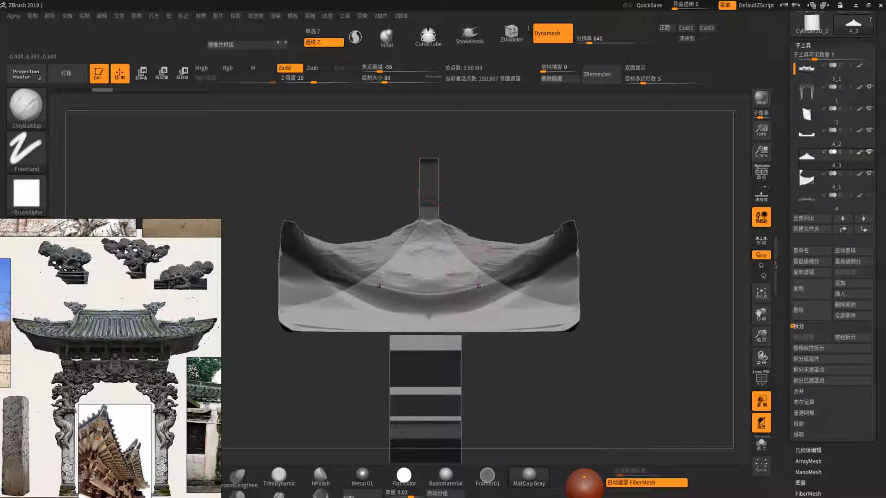
Apply a curved clip across the roof, then box-hide part of it with SelectRect.
{"action": "mouse_move", "coordinate": [704, 322]}
{"action": "left_mouse_down"}
{"action": "mouse_move", "coordinate": [442, 159]}
{"action": "mouse_move", "coordinate": [686, 320]}
{"action": "left_mouse_up"}
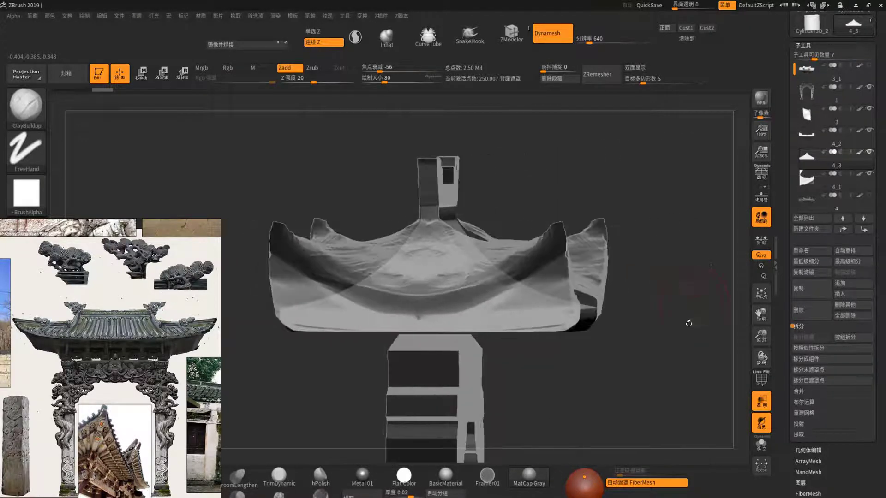
{"action": "mouse_move", "coordinate": [620, 306]}
{"action": "left_mouse_down", "text": "ctrl+shift"}
{"action": "mouse_move", "coordinate": [535, 277]}
{"action": "mouse_move", "coordinate": [468, 233]}
{"action": "mouse_move", "coordinate": [425, 181]}
{"action": "left_mouse_up", "text": "ctrl+shift"}
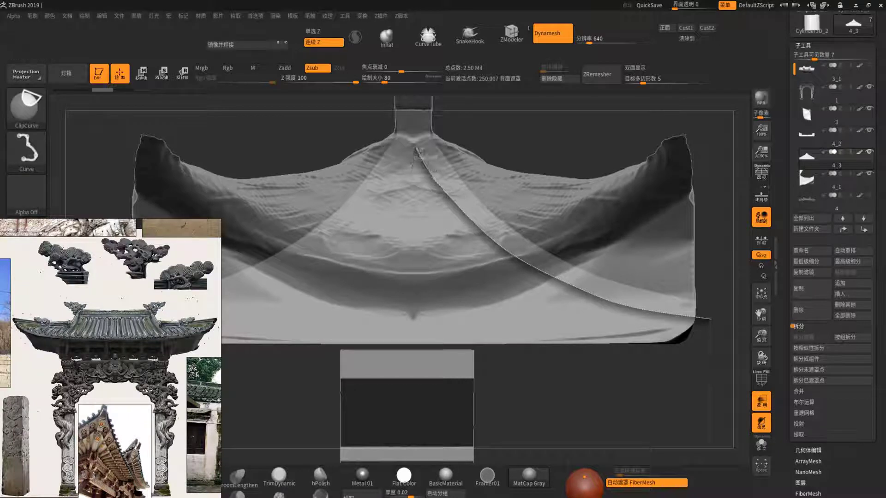
{"action": "left_click_drag", "start_coordinate": [413, 150], "coordinate": [351, 148], "text": "ctrl+shift"}
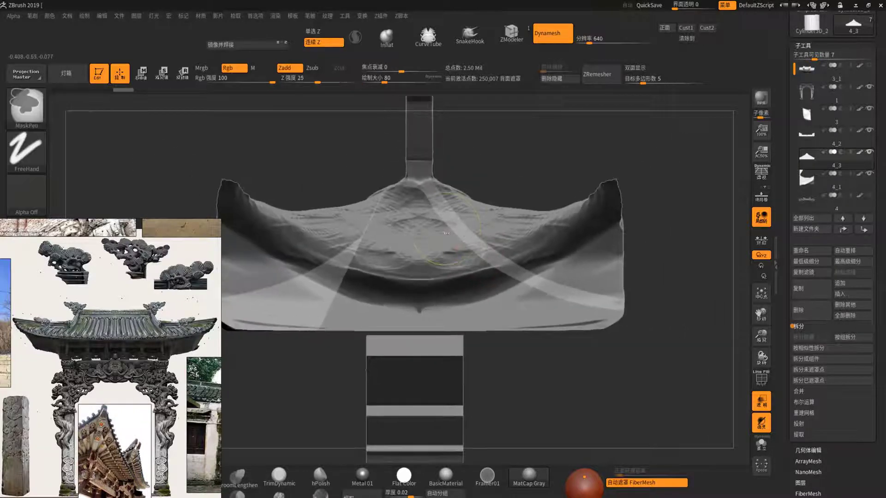
{"action": "left_click_drag", "start_coordinate": [614, 360], "coordinate": [623, 370], "text": "alt"}
{"action": "left_click_drag", "start_coordinate": [673, 383], "coordinate": [450, 198], "text": "ctrl+shift"}
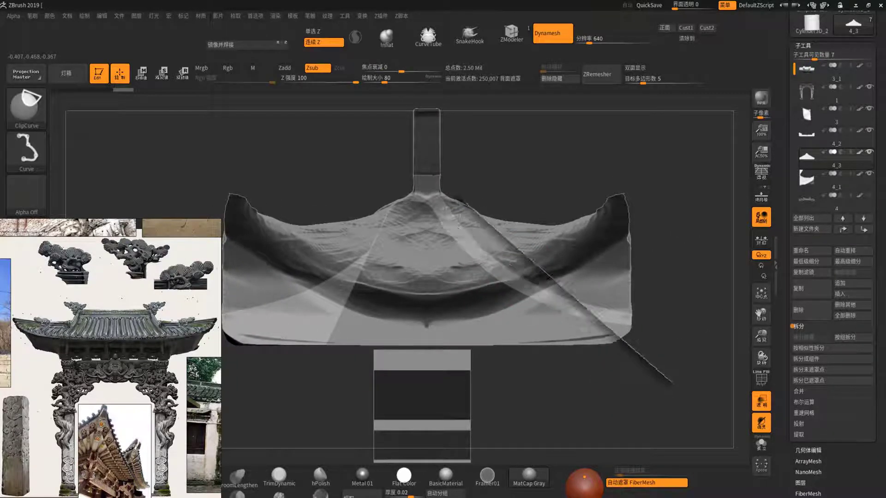
{"action": "left_click", "coordinate": [26, 106], "text": "ctrl+shift"}
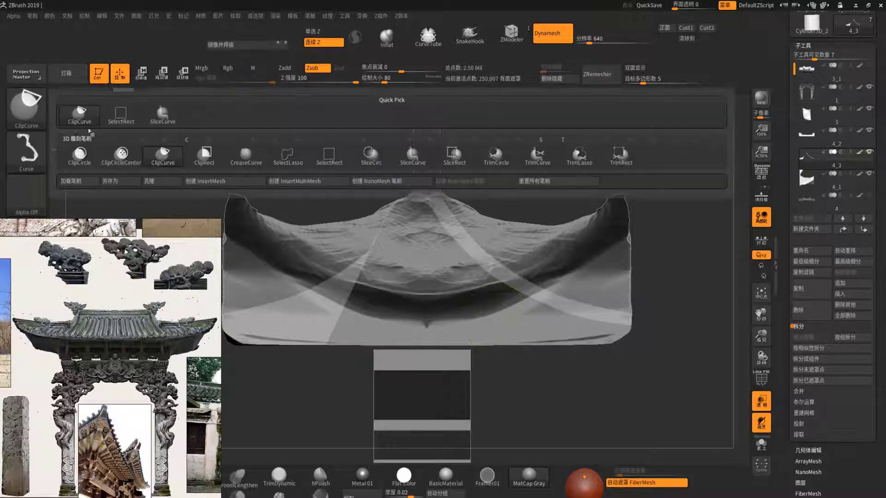
{"action": "mouse_move", "coordinate": [651, 365]}
{"action": "left_mouse_down", "text": "alt"}
{"action": "mouse_move", "coordinate": [652, 380]}
{"action": "mouse_move", "coordinate": [404, 103]}
{"action": "left_mouse_up", "text": "alt"}
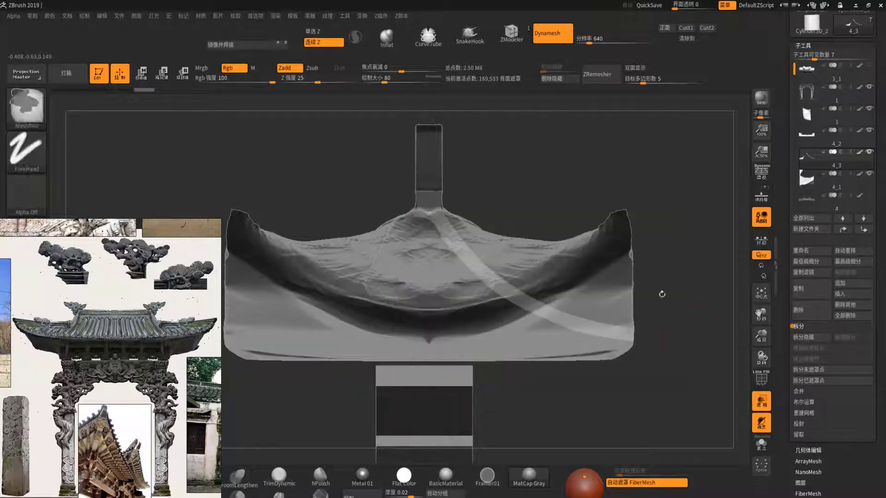
Delete the hidden roof geometry, Mirror And Weld the curved band, and turn Transp off.
{"action": "left_click", "coordinate": [572, 80]}
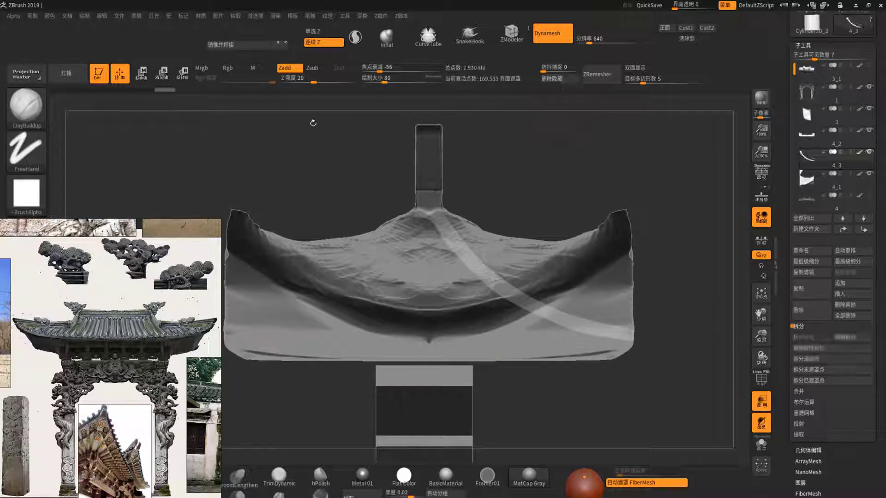
{"action": "left_click", "coordinate": [260, 47]}
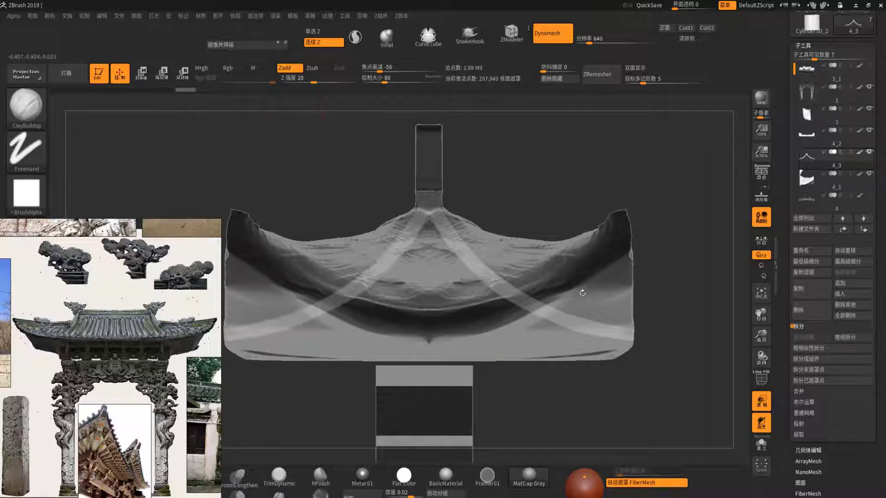
{"action": "left_click_drag", "start_coordinate": [582, 293], "coordinate": [706, 413]}
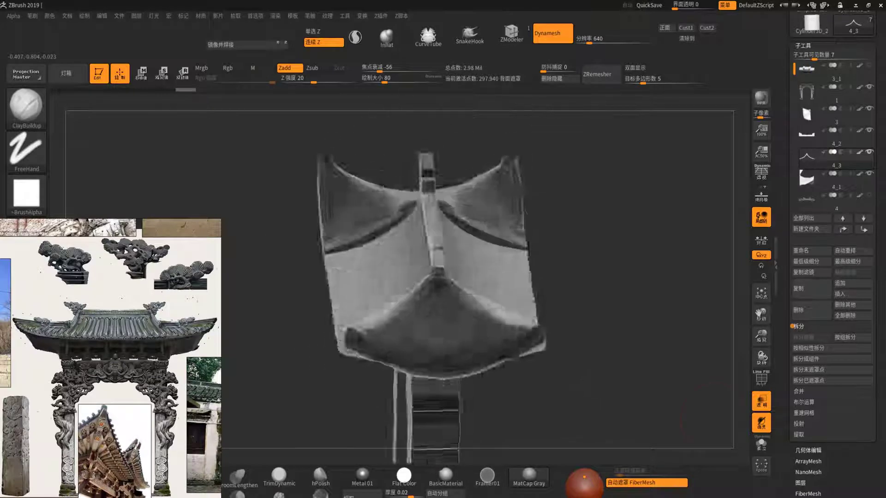
{"action": "left_click", "coordinate": [761, 401]}
{"action": "mouse_move", "coordinate": [738, 415]}
{"action": "left_mouse_down"}
{"action": "mouse_move", "coordinate": [738, 380]}
{"action": "mouse_move", "coordinate": [623, 343]}
{"action": "mouse_move", "coordinate": [593, 368]}
{"action": "mouse_move", "coordinate": [652, 286]}
{"action": "mouse_move", "coordinate": [660, 313]}
{"action": "mouse_move", "coordinate": [658, 261]}
{"action": "mouse_move", "coordinate": [684, 300]}
{"action": "mouse_move", "coordinate": [518, 266]}
{"action": "left_mouse_up"}
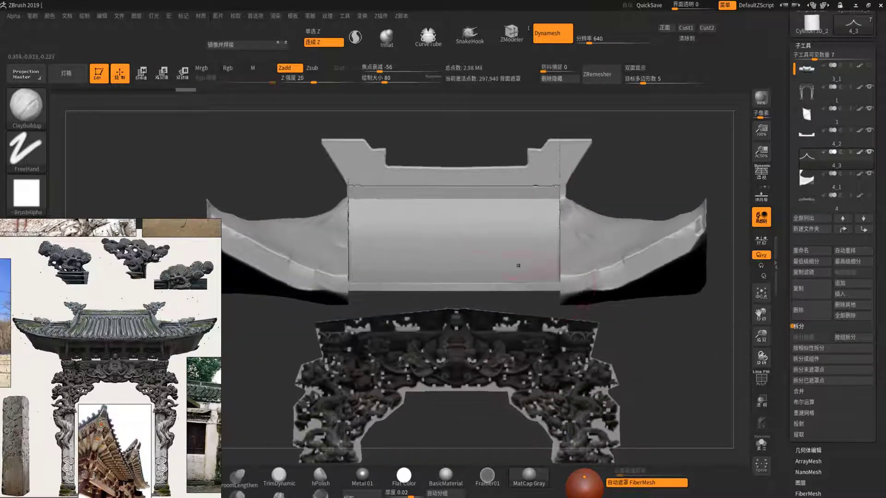
{"action": "mouse_move", "coordinate": [646, 360]}
{"action": "left_mouse_down", "text": "alt"}
{"action": "mouse_move", "coordinate": [653, 329]}
{"action": "mouse_move", "coordinate": [656, 365]}
{"action": "mouse_move", "coordinate": [642, 332]}
{"action": "left_mouse_up", "text": "alt"}
Solo the roof, box-select the curved strip, and split it off as subtool 4_4.
{"action": "left_click", "coordinate": [761, 444]}
{"action": "key", "text": "ctrl"}
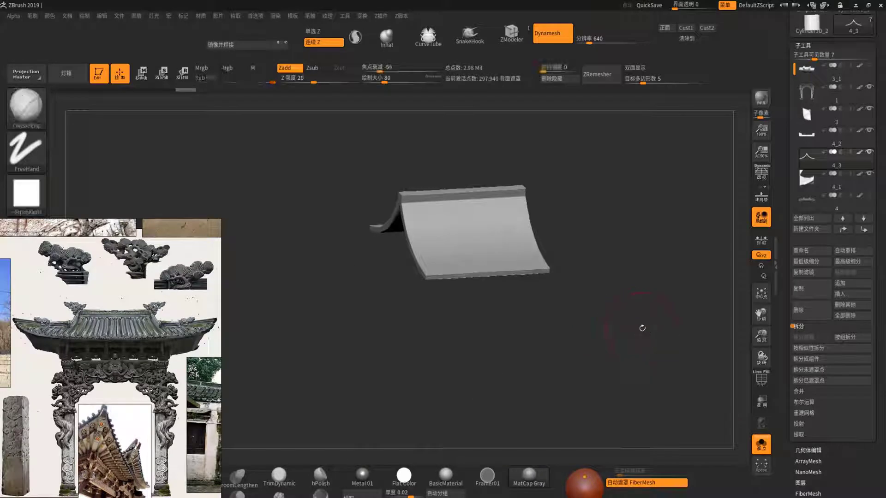
{"action": "mouse_move", "coordinate": [619, 344]}
{"action": "left_mouse_down"}
{"action": "mouse_move", "coordinate": [640, 326]}
{"action": "mouse_move", "coordinate": [512, 303]}
{"action": "mouse_move", "coordinate": [500, 346]}
{"action": "left_mouse_up"}
{"action": "left_click_drag", "start_coordinate": [684, 379], "coordinate": [496, 118], "text": "ctrl+shift"}
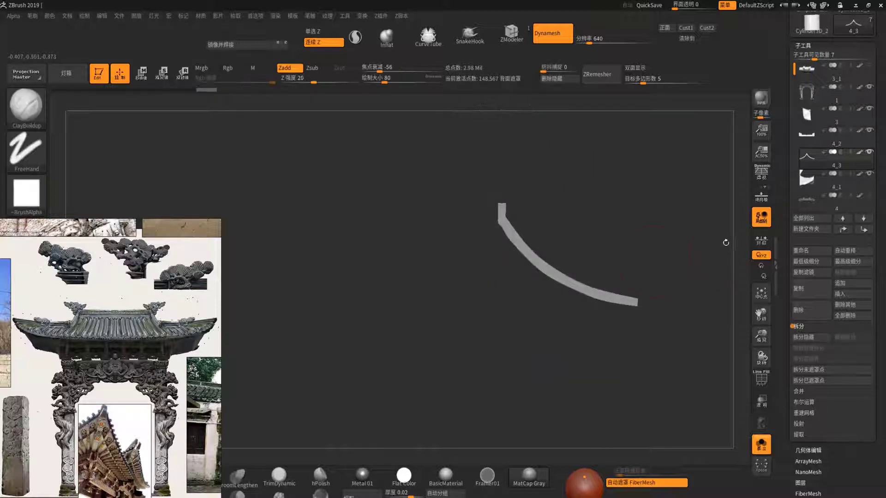
{"action": "left_click", "coordinate": [822, 341]}
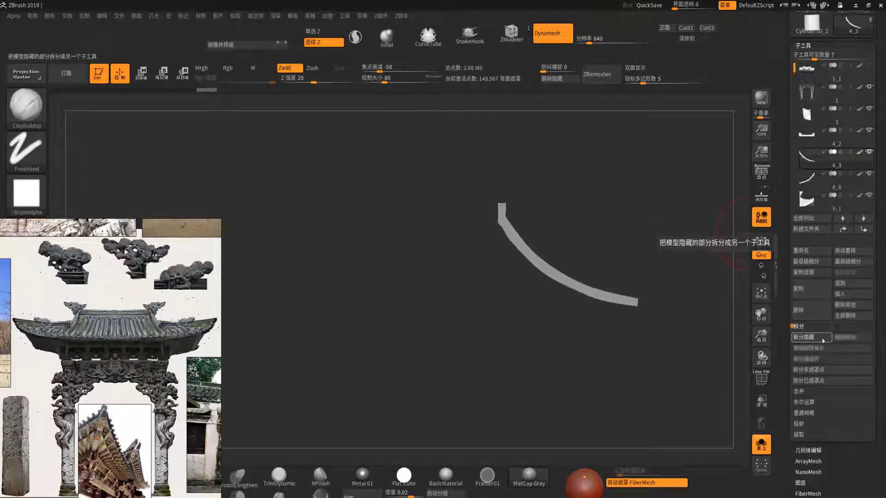
Show the full archway again and reframe it in front view.
{"action": "left_click", "coordinate": [761, 445]}
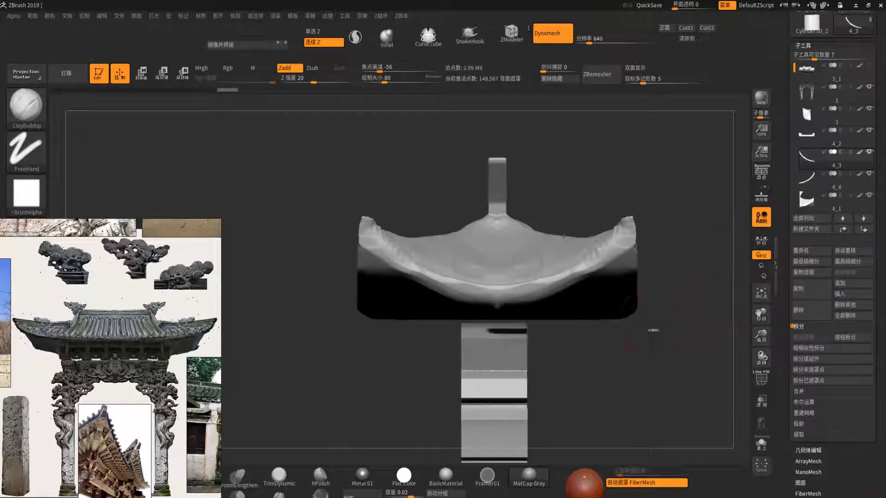
{"action": "left_click_drag", "start_coordinate": [653, 329], "coordinate": [667, 356], "text": "shift"}
{"action": "right_click_drag", "start_coordinate": [453, 247], "coordinate": [507, 258], "text": "ctrl"}
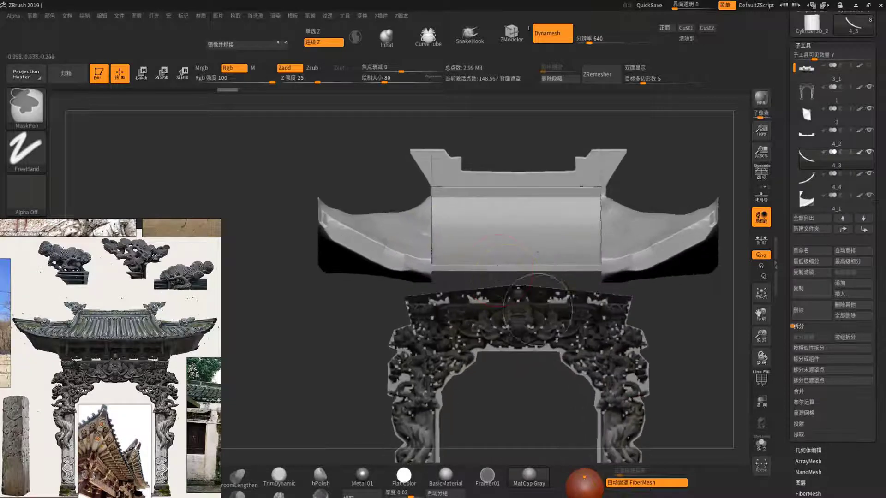
{"action": "right_click_drag", "start_coordinate": [675, 334], "coordinate": [683, 349], "text": "alt"}
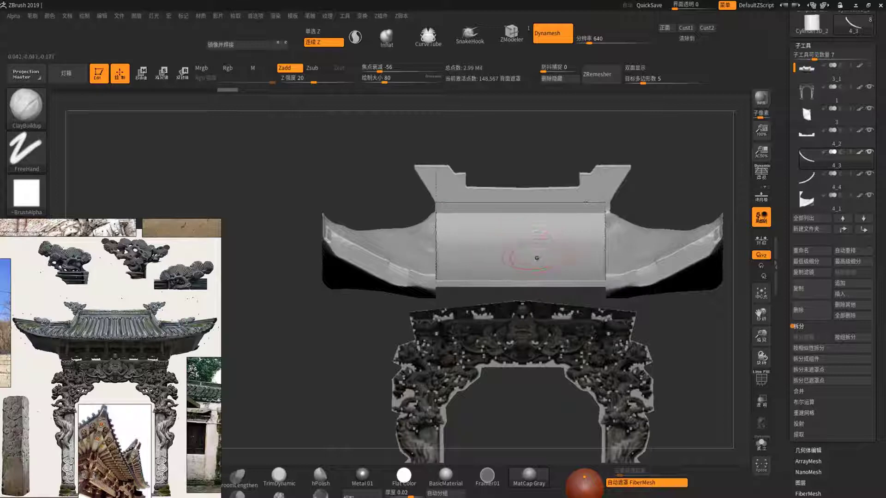
Move the unmasked left part of the roof outward, then clear the mask.
{"action": "key", "text": "w"}
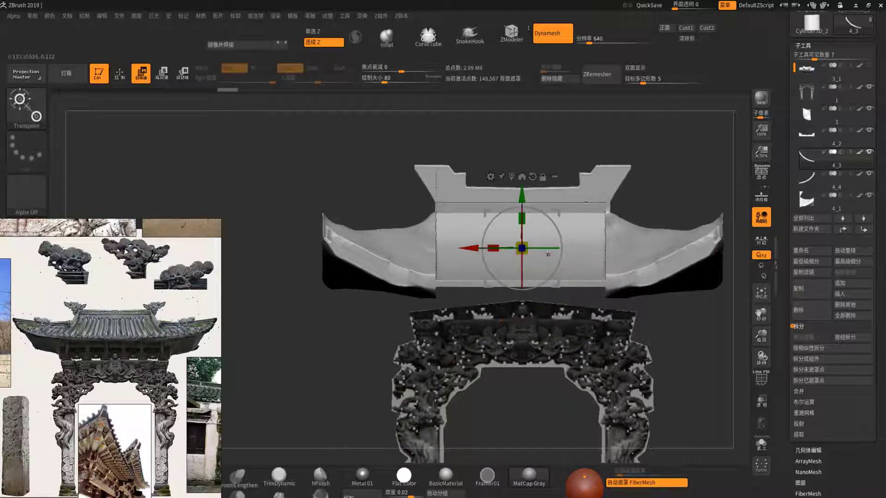
{"action": "mouse_move", "coordinate": [469, 249]}
{"action": "left_mouse_down"}
{"action": "mouse_move", "coordinate": [297, 249]}
{"action": "mouse_move", "coordinate": [366, 238]}
{"action": "left_mouse_up"}
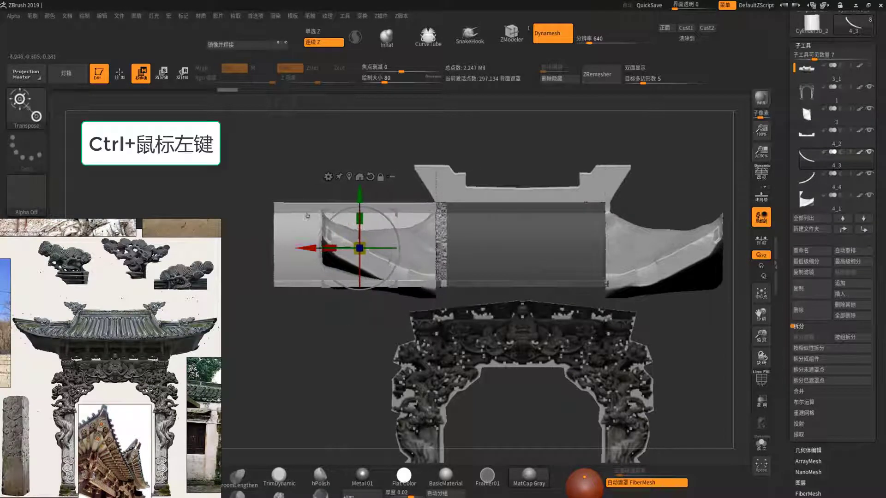
{"action": "left_click", "coordinate": [507, 139], "text": "ctrl"}
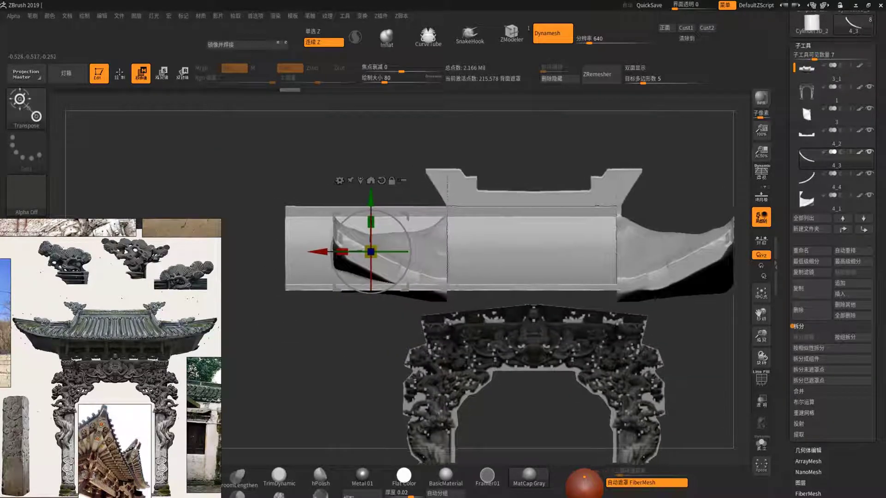
Box-select the roof region to keep, Delete Hidden, and open the gizmo's Transform Type list.
{"action": "left_click_drag", "start_coordinate": [425, 267], "coordinate": [456, 275], "text": "alt"}
{"action": "left_click_drag", "start_coordinate": [269, 143], "coordinate": [353, 350], "text": "ctrl+shift"}
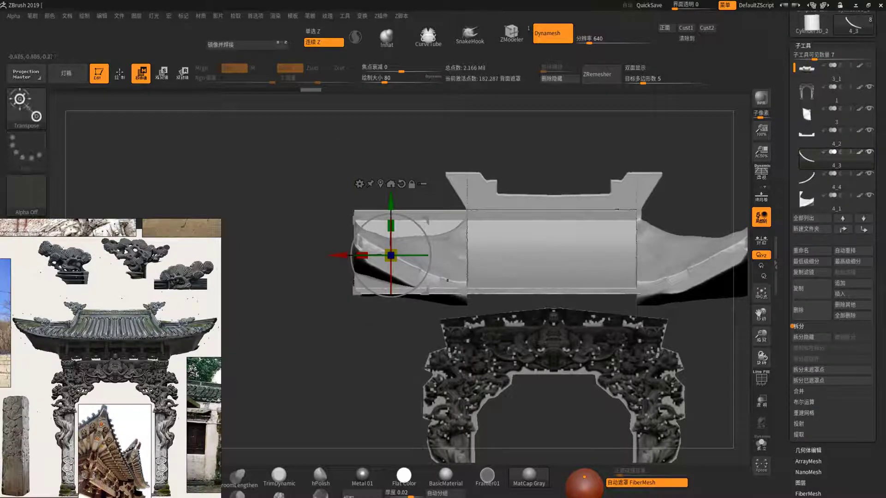
{"action": "left_click_drag", "start_coordinate": [447, 280], "coordinate": [413, 266], "text": "alt"}
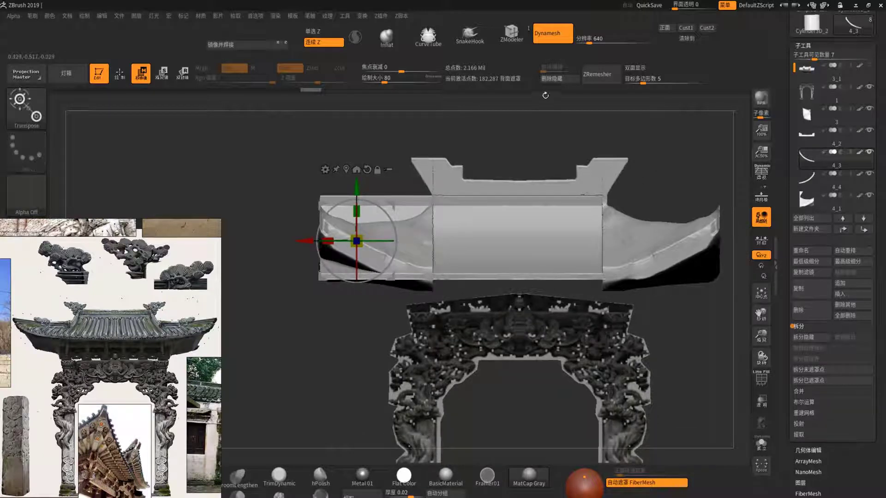
{"action": "left_click", "coordinate": [563, 82]}
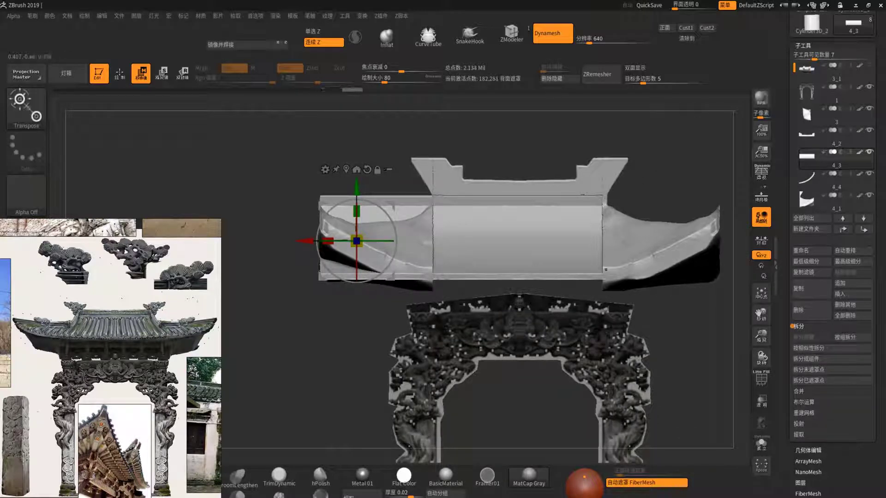
{"action": "left_click_drag", "start_coordinate": [412, 266], "coordinate": [399, 269], "text": "alt"}
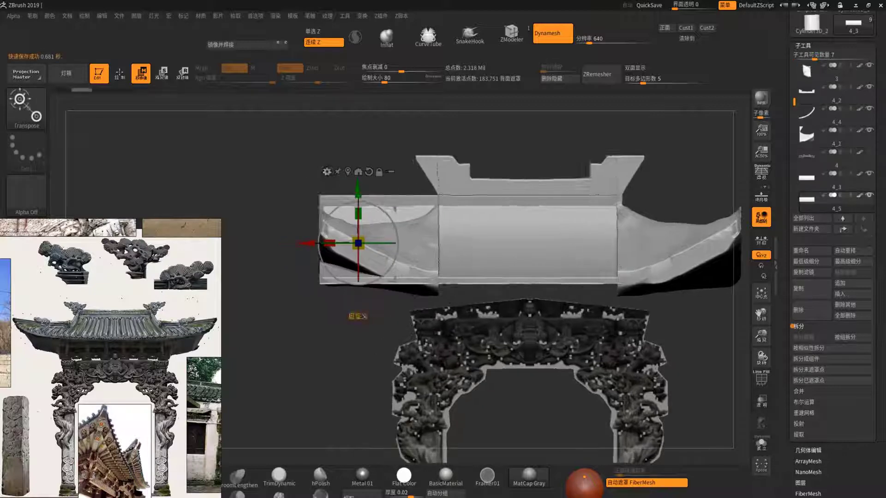
{"action": "left_click", "coordinate": [318, 160]}
Add an FFD cage with extra columns and mask the middle and right cage points.
{"action": "left_click", "coordinate": [506, 209]}
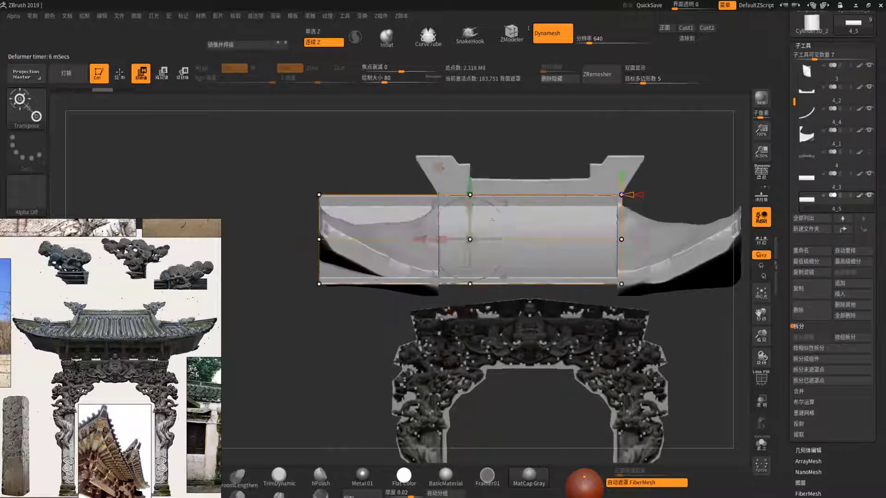
{"action": "left_click_drag", "start_coordinate": [628, 194], "coordinate": [635, 195]}
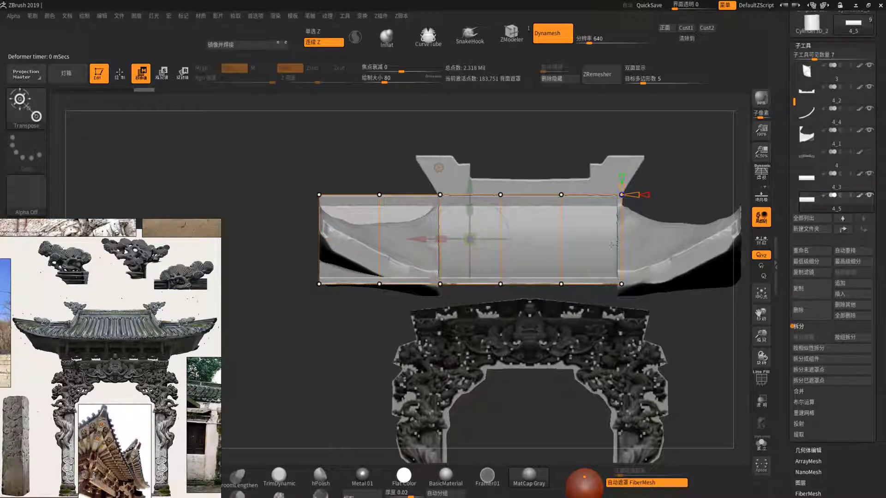
{"action": "key", "text": "ctrl"}
{"action": "left_click_drag", "start_coordinate": [676, 354], "coordinate": [415, 130], "text": "ctrl"}
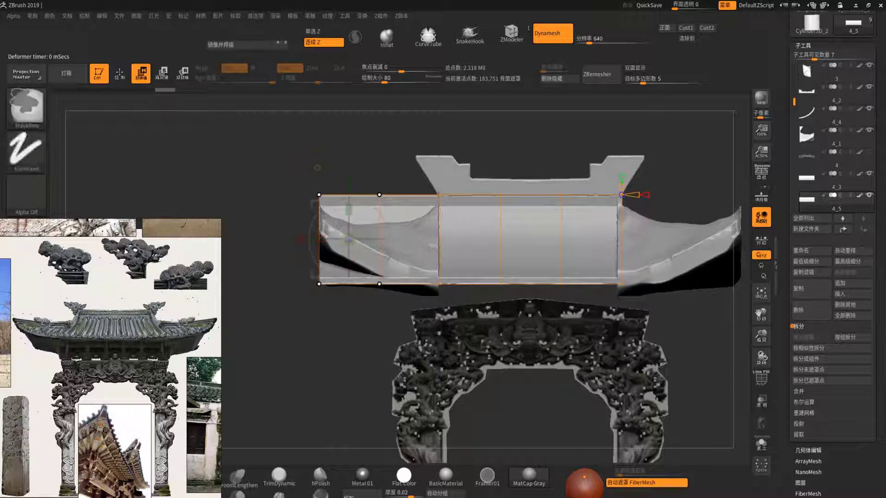
{"action": "mouse_move", "coordinate": [274, 161]}
{"action": "left_mouse_down", "text": "ctrl"}
{"action": "mouse_move", "coordinate": [391, 221]}
{"action": "mouse_move", "coordinate": [358, 204]}
{"action": "left_mouse_up", "text": "ctrl"}
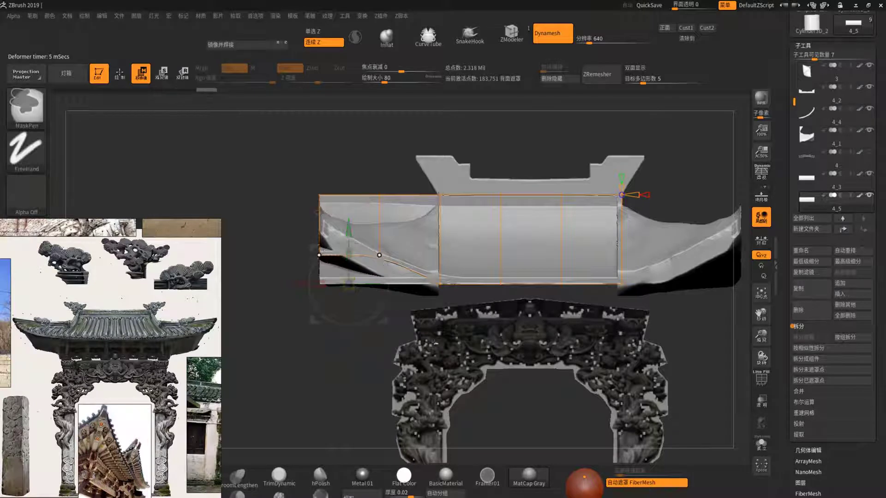
{"action": "left_click_drag", "start_coordinate": [442, 345], "coordinate": [361, 157], "text": "ctrl"}
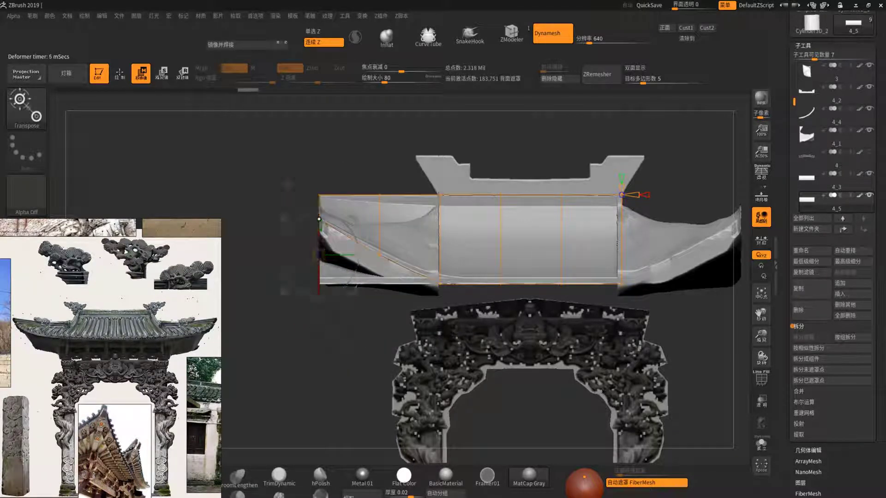
Raise the left top cage points to curl the eave upward, then Accept the deformation.
{"action": "mouse_move", "coordinate": [138, 138]}
{"action": "left_mouse_down"}
{"action": "mouse_move", "coordinate": [140, 171]}
{"action": "mouse_move", "coordinate": [129, 198]}
{"action": "left_mouse_up"}
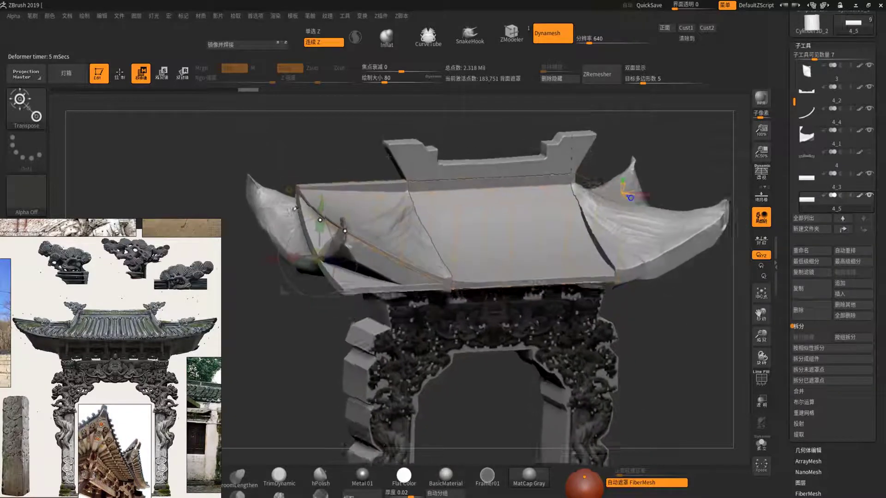
{"action": "left_click_drag", "start_coordinate": [351, 134], "coordinate": [359, 159]}
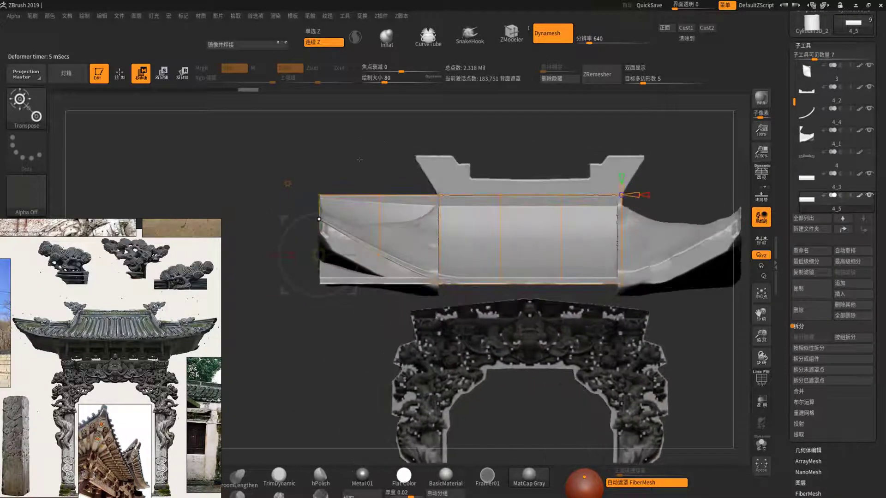
{"action": "key", "text": "ctrl"}
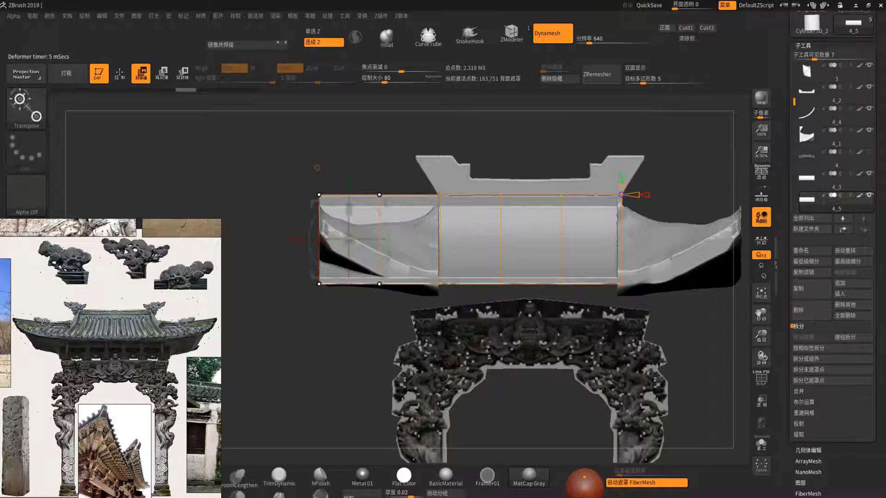
{"action": "left_click_drag", "start_coordinate": [352, 185], "coordinate": [363, 159]}
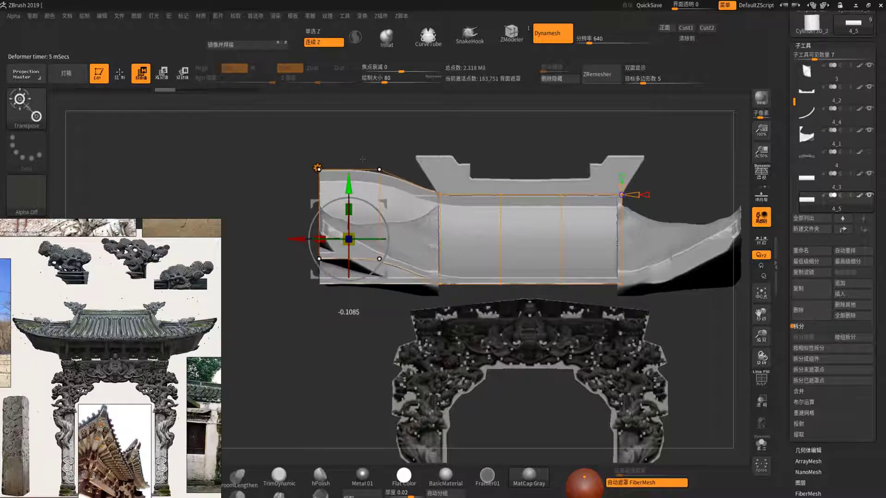
{"action": "key", "text": "ctrl"}
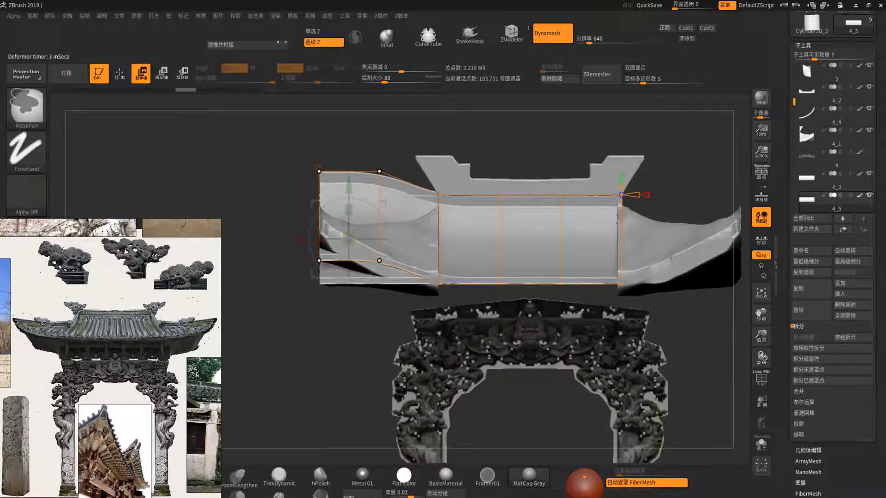
{"action": "mouse_move", "coordinate": [341, 172]}
{"action": "left_mouse_down"}
{"action": "mouse_move", "coordinate": [339, 129]}
{"action": "mouse_move", "coordinate": [350, 184]}
{"action": "mouse_move", "coordinate": [351, 139]}
{"action": "left_mouse_up"}
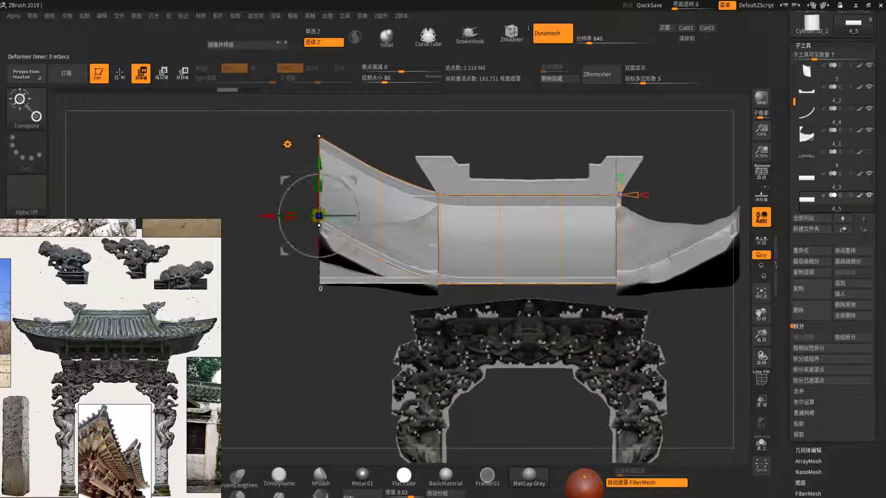
{"action": "left_click", "coordinate": [317, 142]}
{"action": "left_click", "coordinate": [433, 147]}
{"action": "mouse_move", "coordinate": [433, 146]}
{"action": "left_mouse_down"}
{"action": "mouse_move", "coordinate": [461, 239]}
{"action": "mouse_move", "coordinate": [613, 353]}
{"action": "mouse_move", "coordinate": [655, 332]}
{"action": "left_mouse_up"}
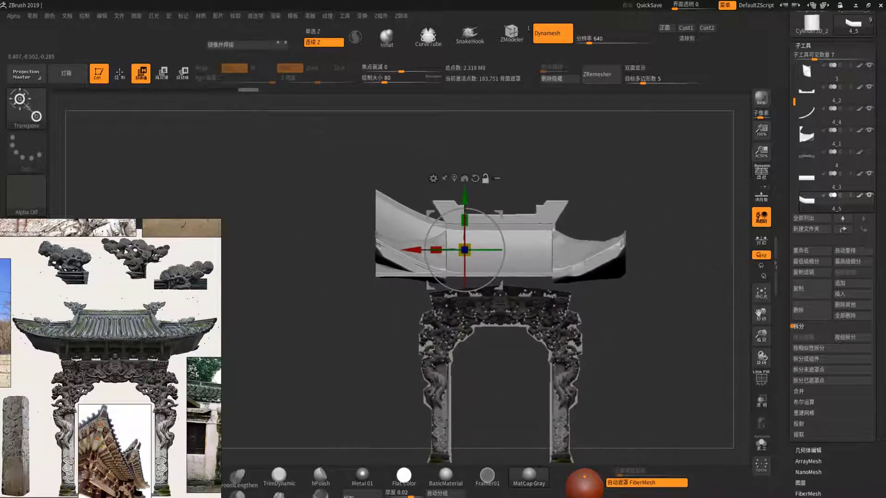
Hide subtool 4_3, Mirror And Weld the roof-end piece (redone after undo), and select subtool 4_6.
{"action": "left_click", "coordinate": [869, 175]}
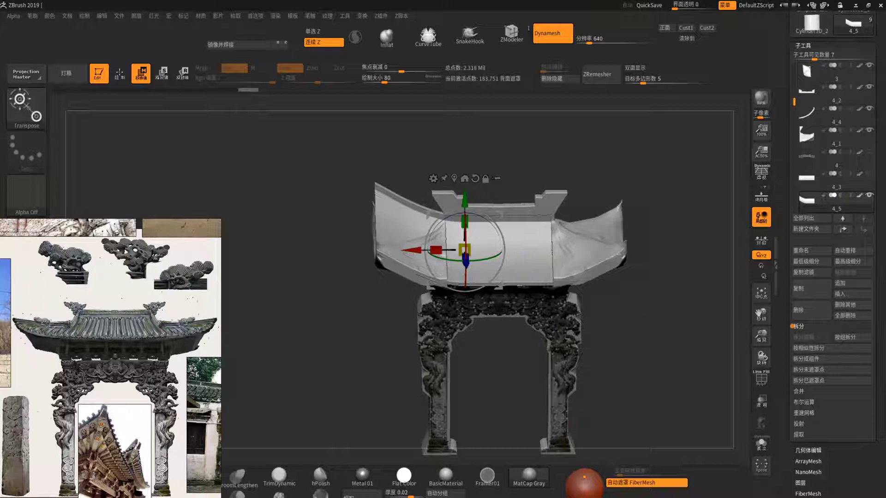
{"action": "left_click_drag", "start_coordinate": [591, 288], "coordinate": [593, 298]}
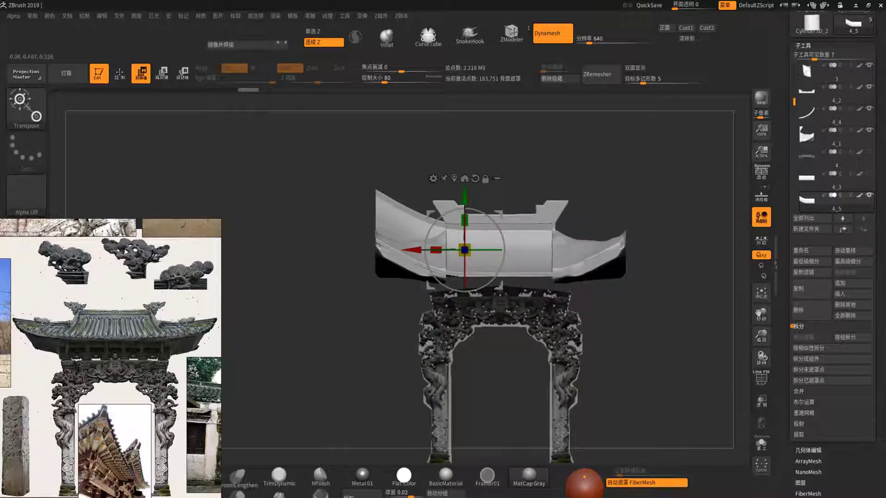
{"action": "left_click", "coordinate": [265, 46]}
{"action": "left_click_drag", "start_coordinate": [281, 117], "coordinate": [399, 446]}
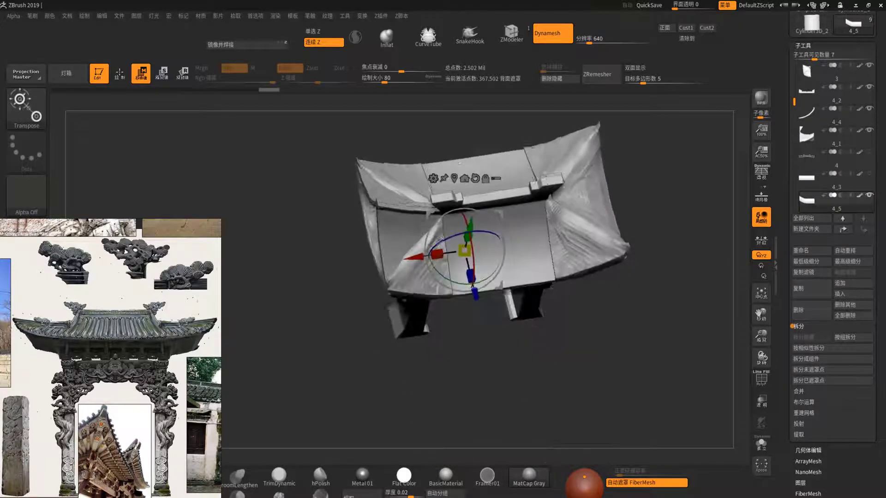
{"action": "key", "text": "ctrl+z"}
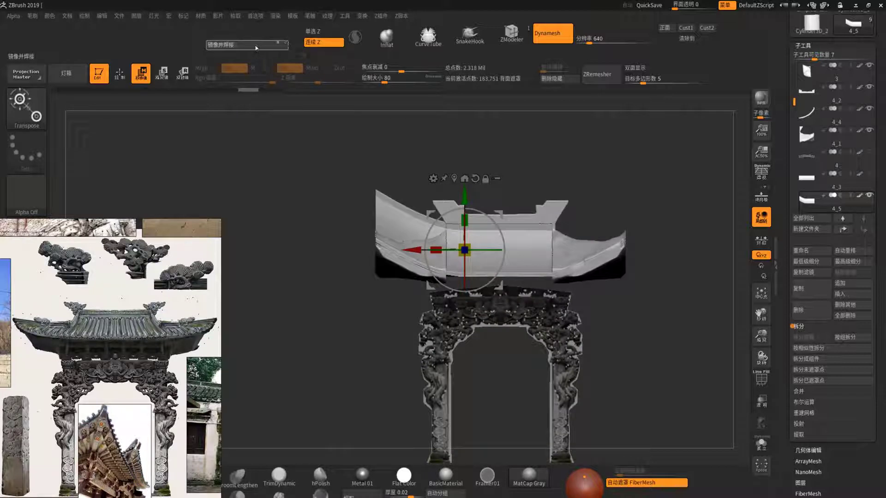
{"action": "left_click", "coordinate": [256, 47]}
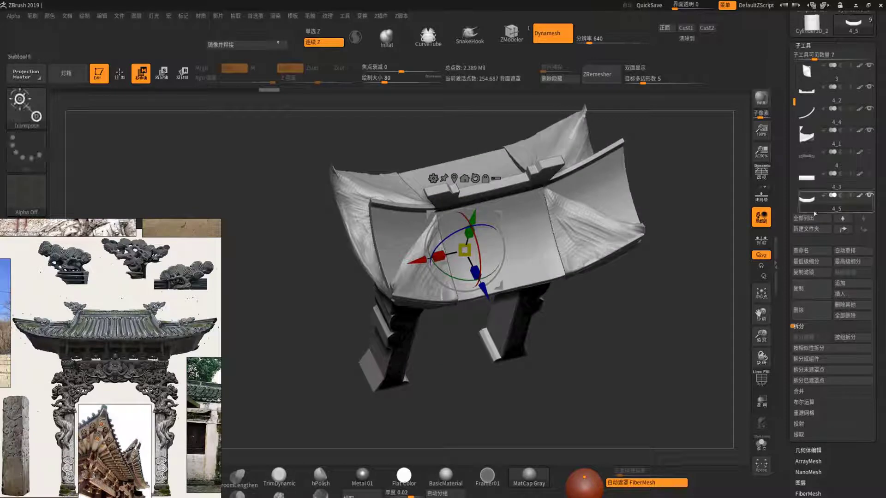
{"action": "key", "text": "Down"}
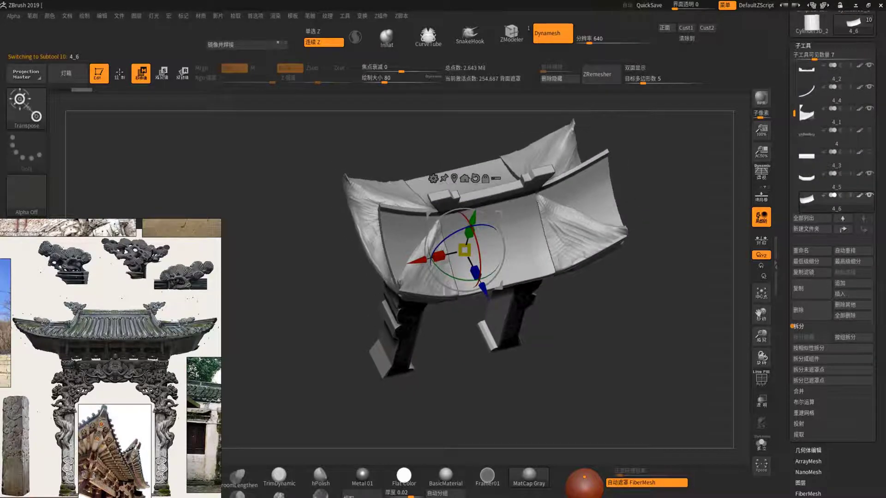
Move subtool 4_6 left along X and slightly down using the gizmo in front view.
{"action": "left_click_drag", "start_coordinate": [646, 239], "coordinate": [528, 219]}
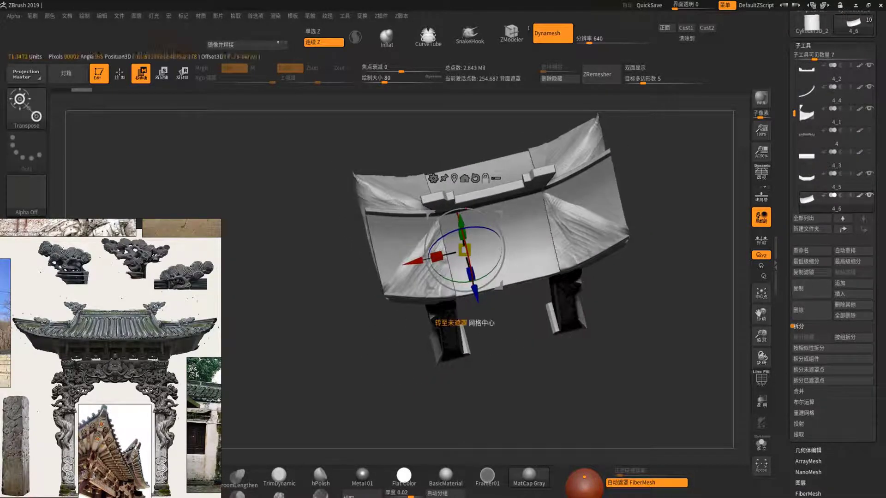
{"action": "mouse_move", "coordinate": [464, 249]}
{"action": "left_mouse_down", "text": "alt"}
{"action": "mouse_move", "coordinate": [497, 230]}
{"action": "mouse_move", "coordinate": [477, 270]}
{"action": "mouse_move", "coordinate": [360, 272]}
{"action": "left_mouse_up", "text": "alt"}
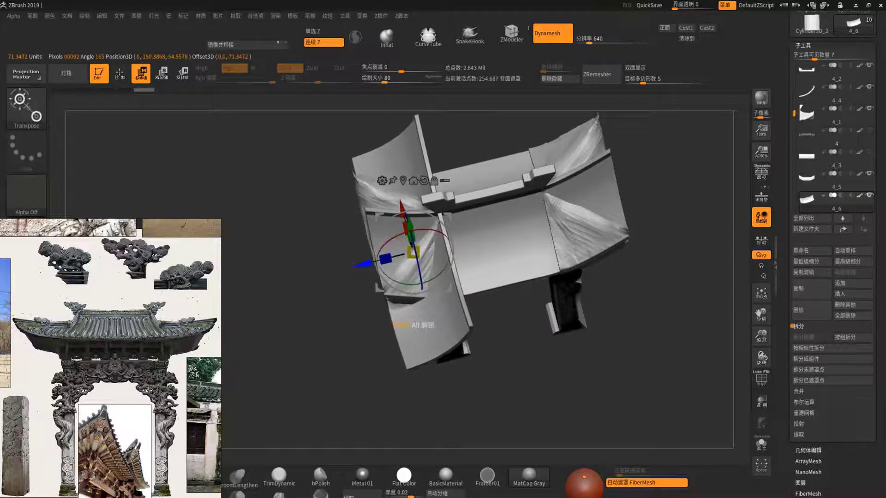
{"action": "left_click_drag", "start_coordinate": [562, 382], "coordinate": [400, 325], "text": "shift"}
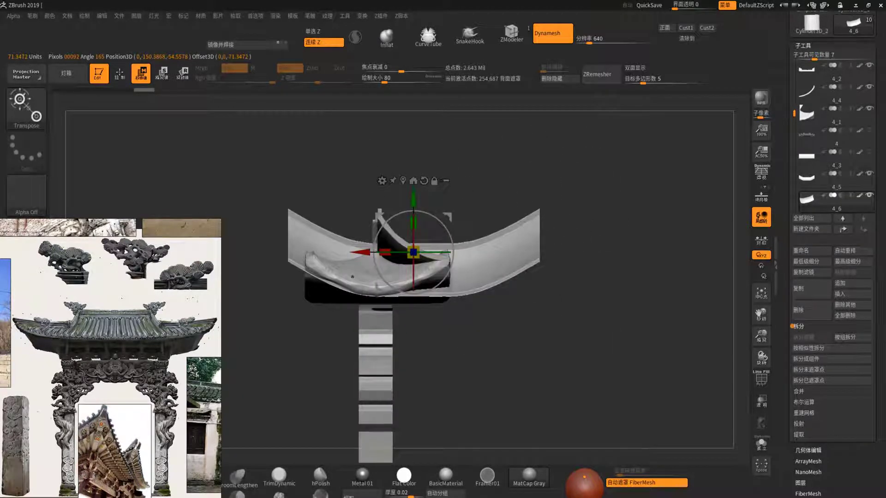
{"action": "left_click_drag", "start_coordinate": [384, 251], "coordinate": [296, 252]}
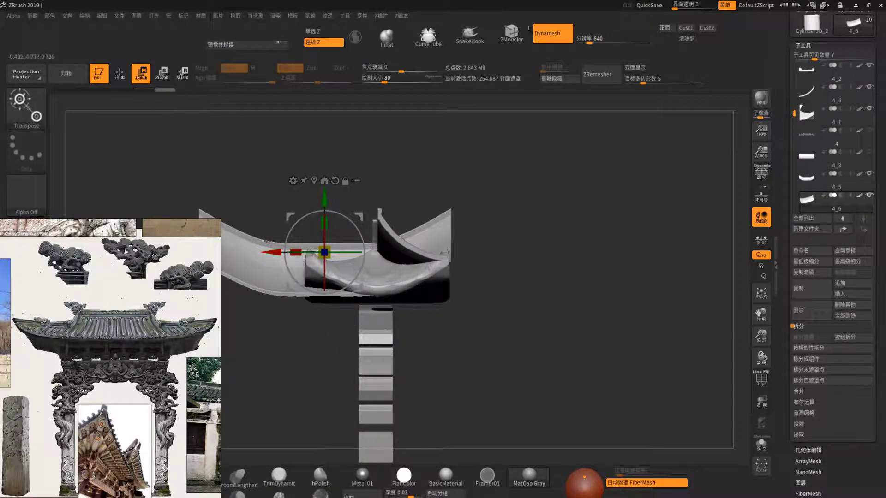
{"action": "mouse_move", "coordinate": [553, 346]}
{"action": "left_mouse_down"}
{"action": "mouse_move", "coordinate": [531, 253]}
{"action": "mouse_move", "coordinate": [531, 277]}
{"action": "left_mouse_up"}
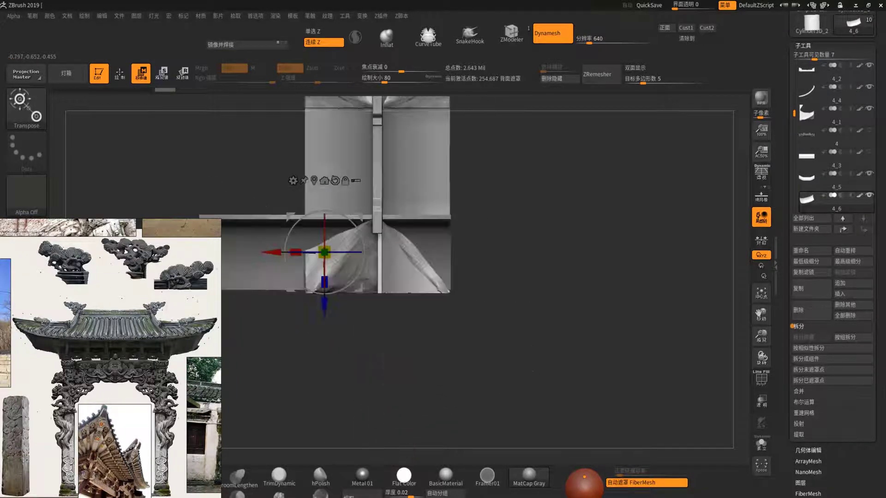
{"action": "left_click_drag", "start_coordinate": [269, 254], "coordinate": [267, 254]}
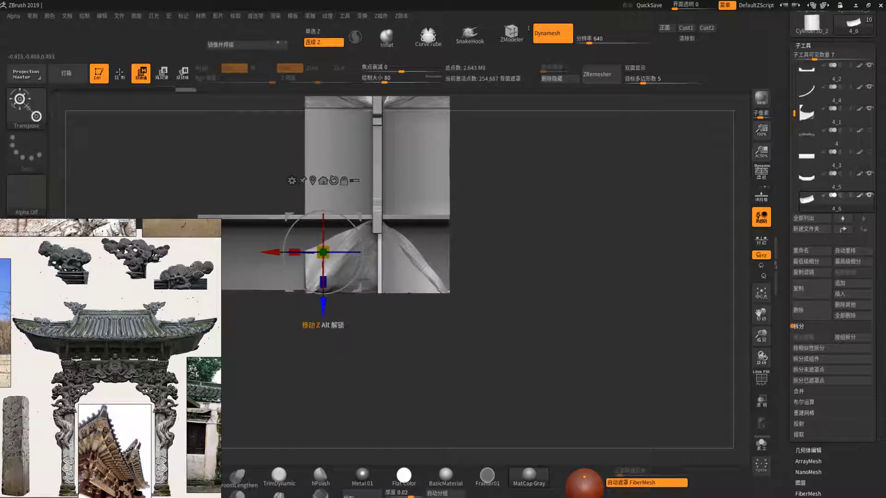
{"action": "left_click_drag", "start_coordinate": [323, 282], "coordinate": [323, 285]}
{"action": "mouse_move", "coordinate": [431, 295]}
{"action": "left_mouse_down", "text": "shift"}
{"action": "mouse_move", "coordinate": [447, 255]}
{"action": "mouse_move", "coordinate": [612, 318]}
{"action": "mouse_move", "coordinate": [572, 369]}
{"action": "mouse_move", "coordinate": [572, 323]}
{"action": "mouse_move", "coordinate": [530, 286]}
{"action": "left_mouse_up", "text": "shift"}
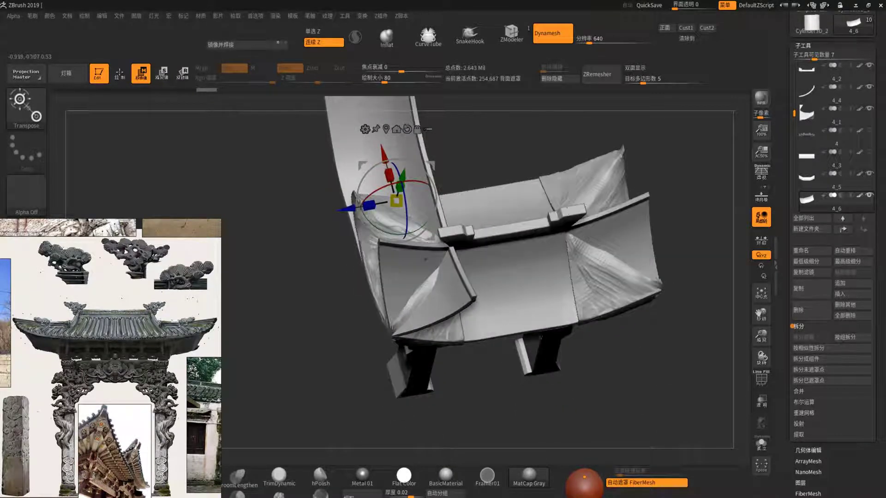
Scale the roof-end piece up about 1.35 and slide it right against the roof's left end.
{"action": "left_click_drag", "start_coordinate": [538, 327], "coordinate": [539, 323], "text": "shift"}
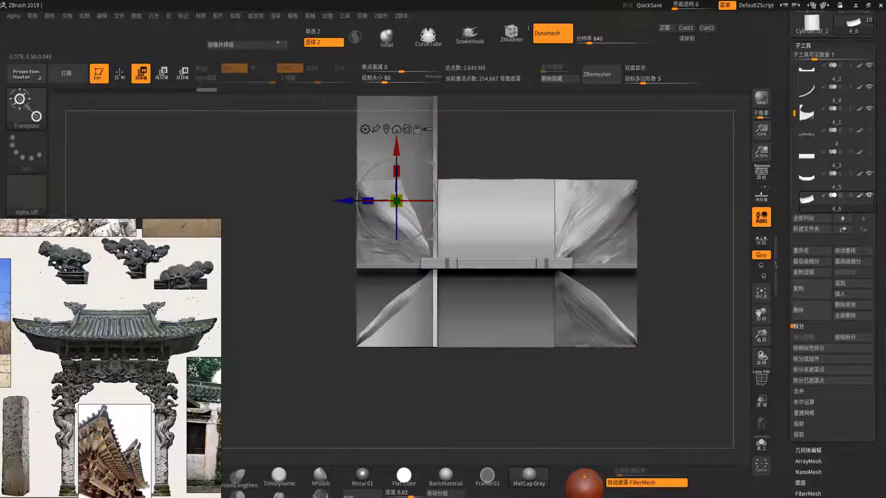
{"action": "mouse_move", "coordinate": [447, 199]}
{"action": "left_mouse_down"}
{"action": "mouse_move", "coordinate": [447, 232]}
{"action": "mouse_move", "coordinate": [390, 221]}
{"action": "left_mouse_up"}
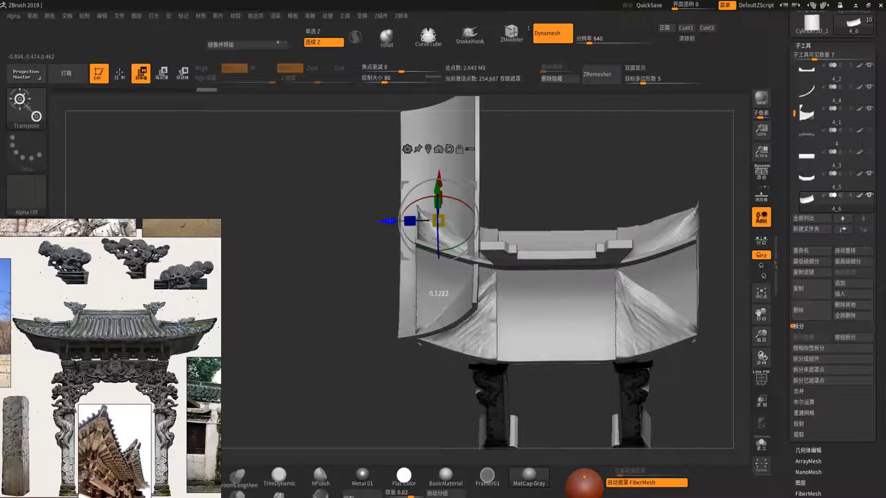
{"action": "mouse_move", "coordinate": [434, 296]}
{"action": "left_mouse_down"}
{"action": "mouse_move", "coordinate": [415, 258]}
{"action": "mouse_move", "coordinate": [415, 384]}
{"action": "mouse_move", "coordinate": [424, 377]}
{"action": "mouse_move", "coordinate": [415, 376]}
{"action": "left_mouse_up"}
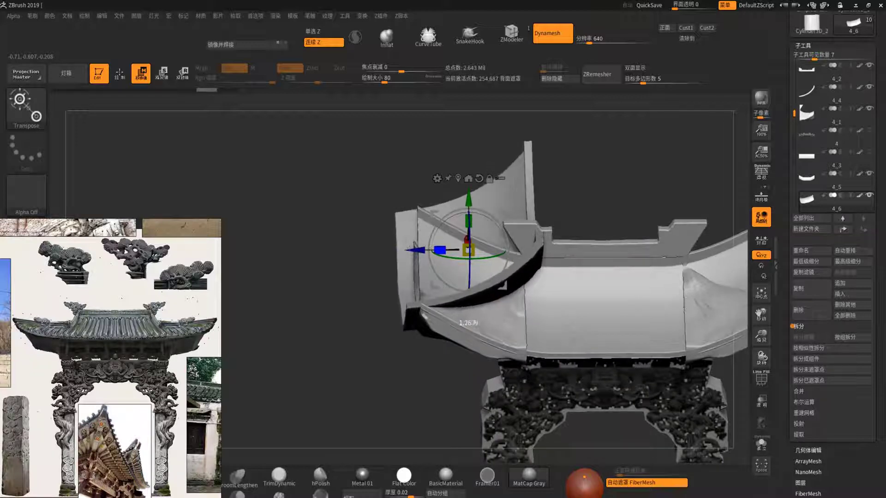
{"action": "left_click_drag", "start_coordinate": [416, 376], "coordinate": [397, 376]}
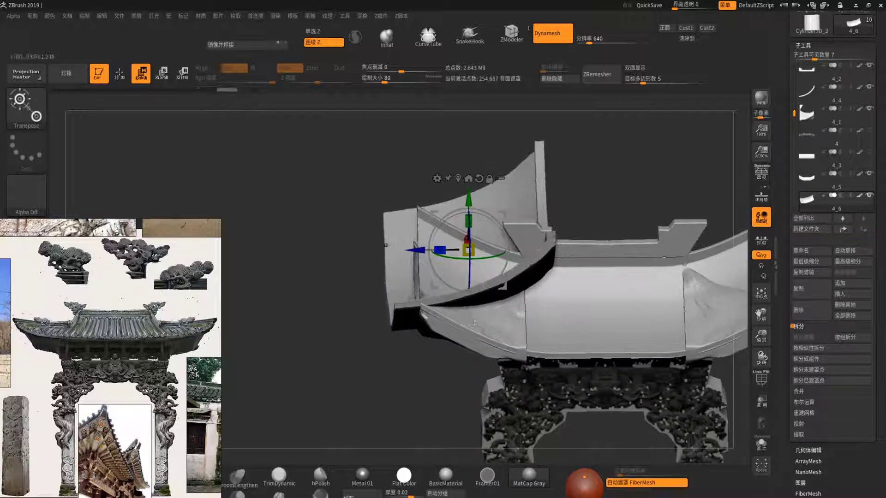
{"action": "left_click_drag", "start_coordinate": [466, 323], "coordinate": [492, 323]}
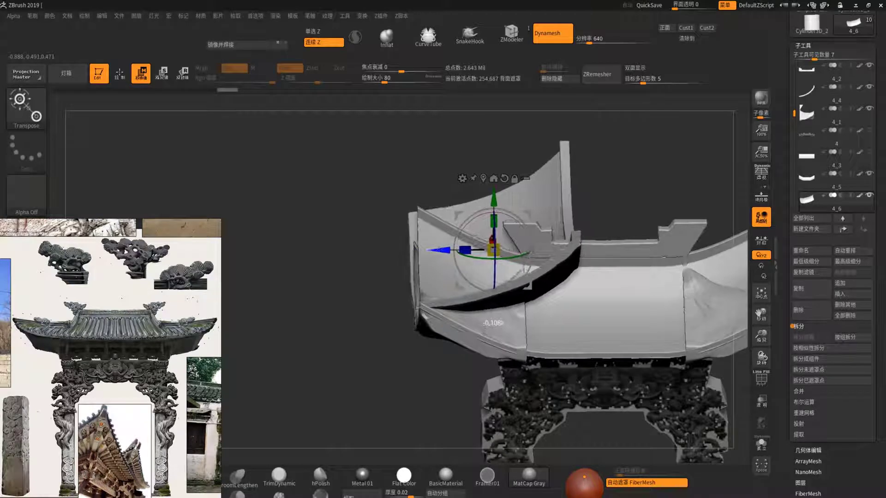
{"action": "left_click_drag", "start_coordinate": [296, 208], "coordinate": [258, 230]}
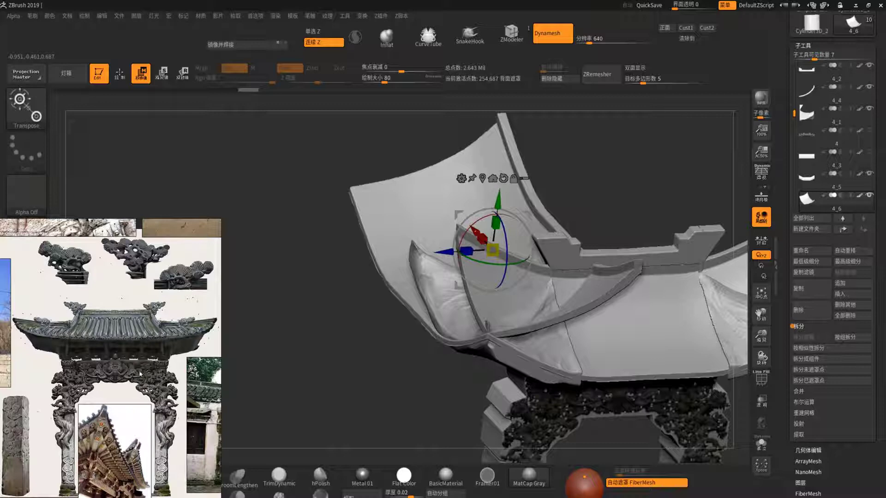
{"action": "scroll", "coordinate": [128, 363], "scroll_direction": "down", "scroll_amount": 2}
{"action": "scroll", "coordinate": [128, 363], "scroll_direction": "down", "scroll_amount": 2}
{"action": "scroll", "coordinate": [128, 363], "scroll_direction": "down", "scroll_amount": 2}
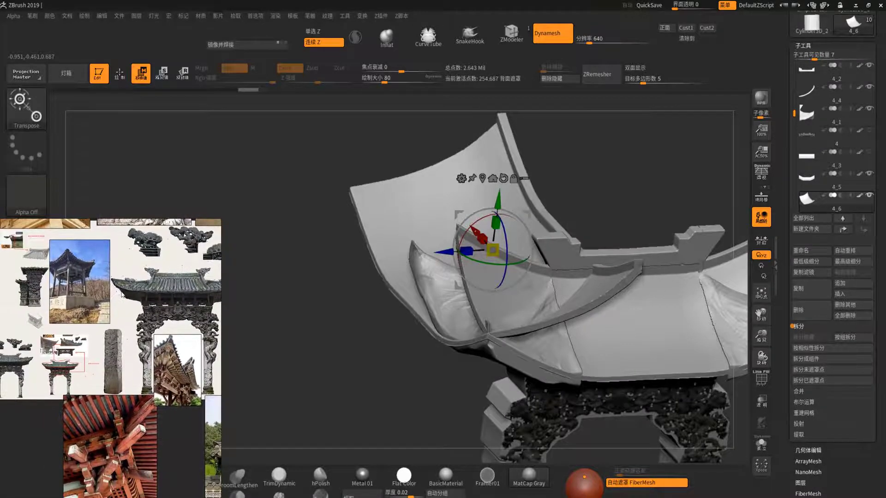
{"action": "scroll", "coordinate": [130, 324], "scroll_direction": "up", "scroll_amount": 2}
{"action": "scroll", "coordinate": [131, 325], "scroll_direction": "up", "scroll_amount": 2}
{"action": "scroll", "coordinate": [163, 293], "scroll_direction": "up", "scroll_amount": 2}
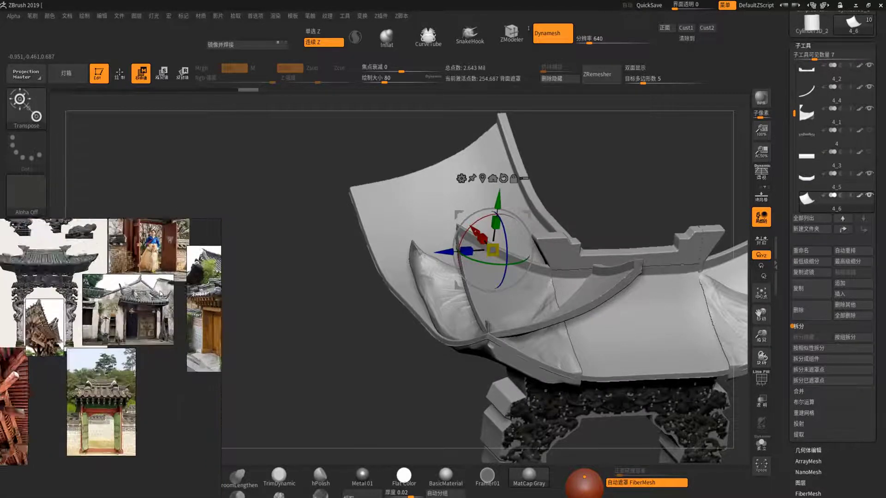
{"action": "scroll", "coordinate": [141, 293], "scroll_direction": "up", "scroll_amount": 2}
{"action": "scroll", "coordinate": [142, 293], "scroll_direction": "up", "scroll_amount": 2}
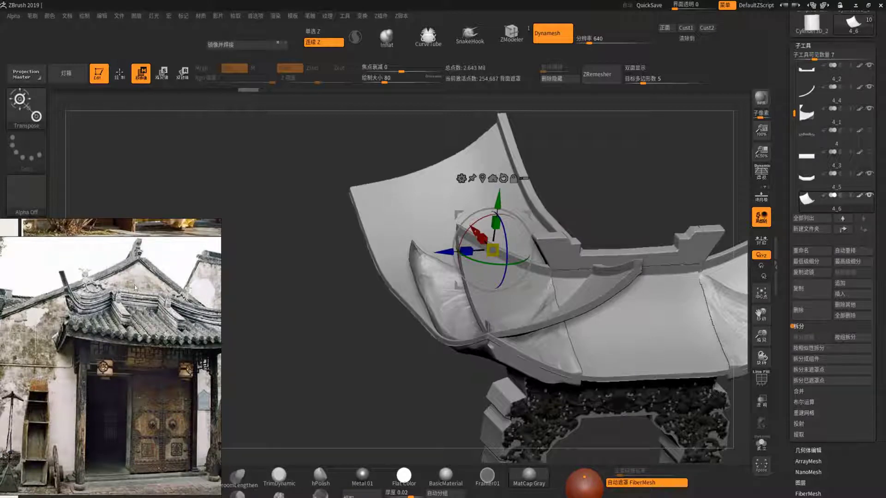
{"action": "scroll", "coordinate": [153, 285], "scroll_direction": "down", "scroll_amount": 5}
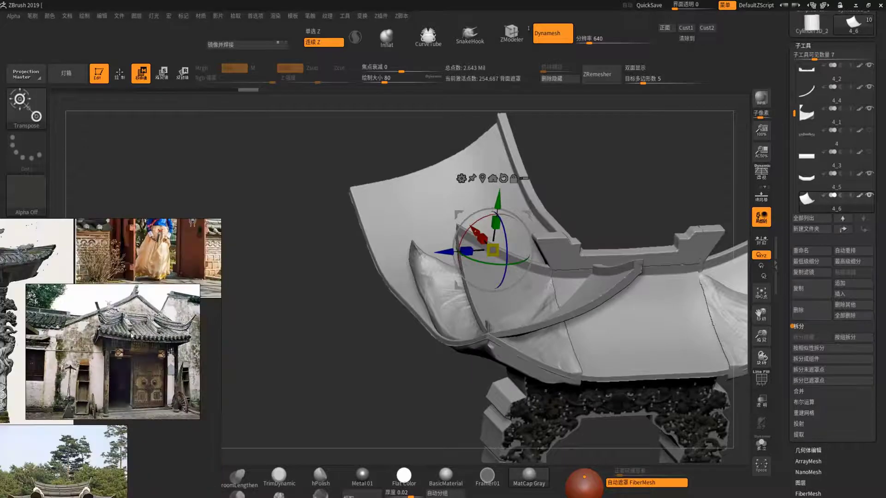
{"action": "scroll", "coordinate": [186, 335], "scroll_direction": "up", "scroll_amount": 4}
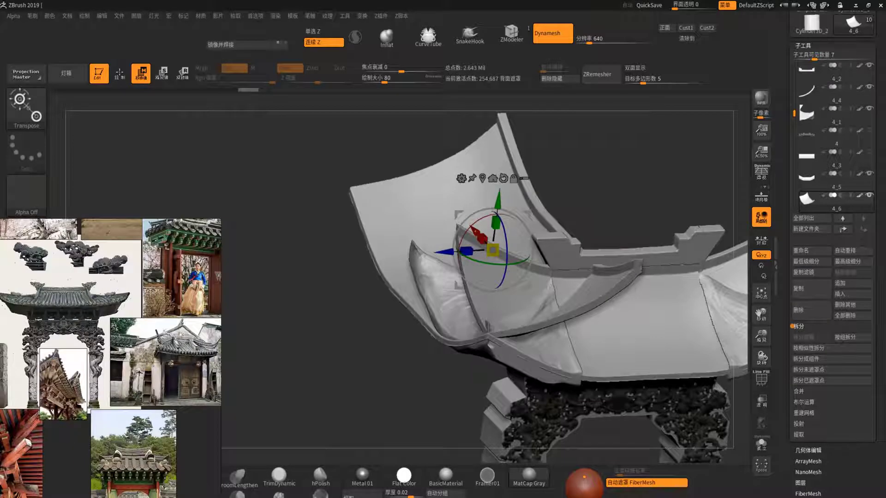
Split Hidden the hidden part off the curved 4_6 roof piece, dropping total points to 2.617 Mil.
{"action": "mouse_move", "coordinate": [370, 414]}
{"action": "left_mouse_down"}
{"action": "mouse_move", "coordinate": [388, 373]}
{"action": "mouse_move", "coordinate": [374, 381]}
{"action": "left_mouse_up"}
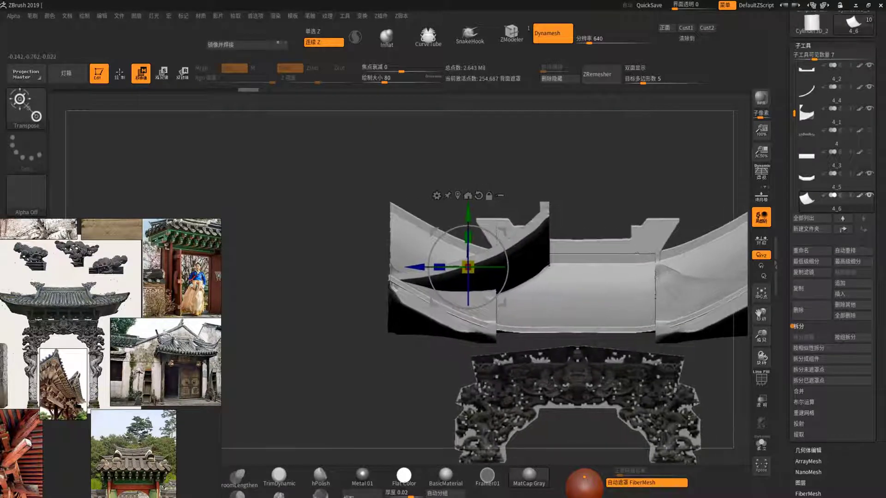
{"action": "left_click_drag", "start_coordinate": [529, 282], "coordinate": [481, 302], "text": "alt"}
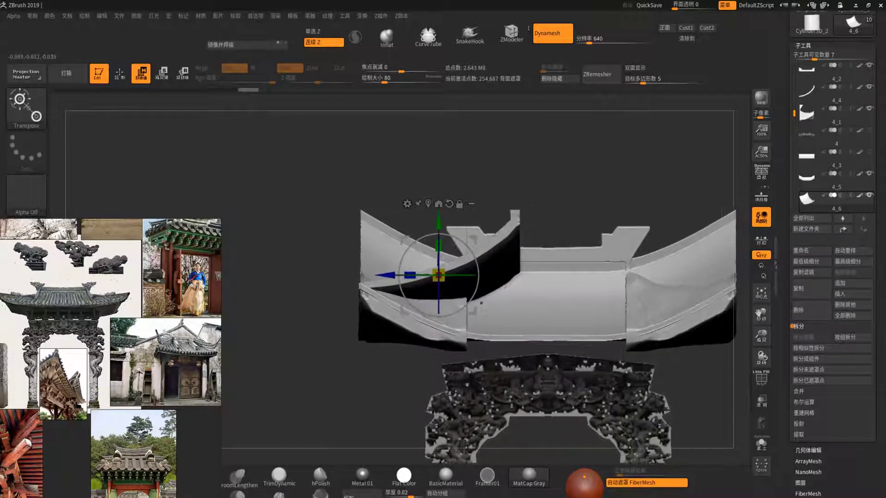
{"action": "left_click_drag", "start_coordinate": [696, 430], "coordinate": [466, 143], "text": "ctrl+shift"}
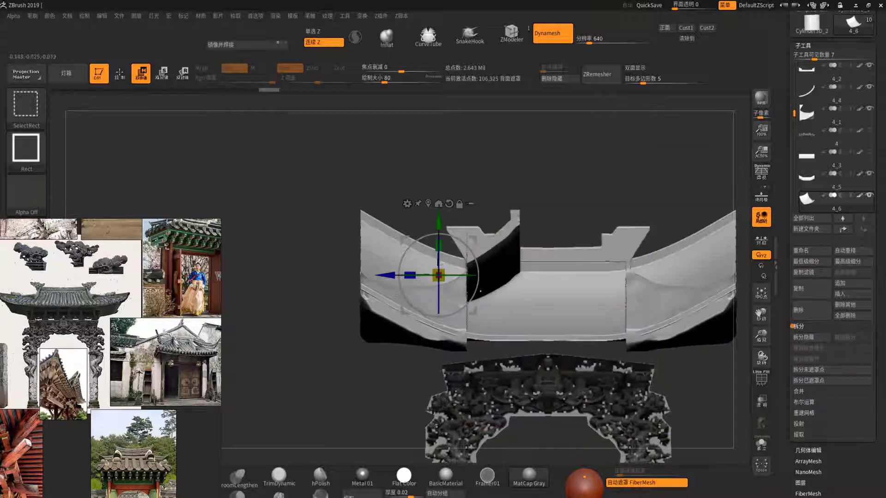
{"action": "left_click", "coordinate": [382, 401], "text": "ctrl+shift"}
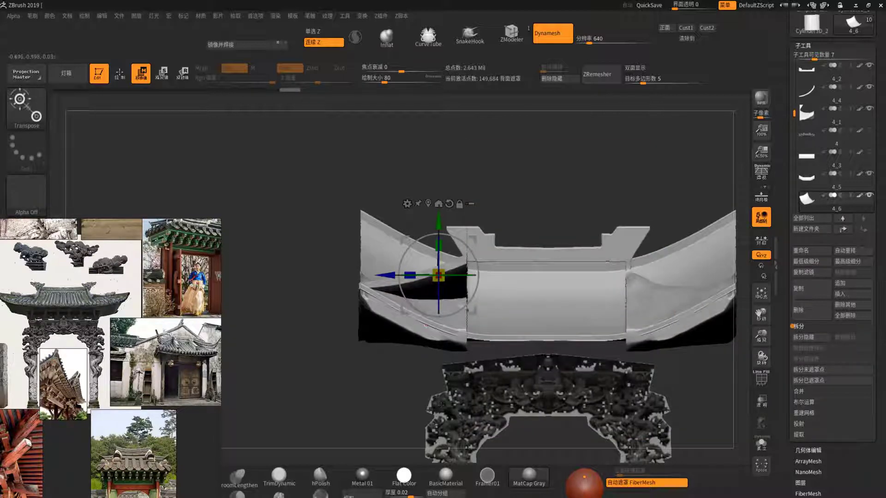
{"action": "left_click", "coordinate": [552, 79]}
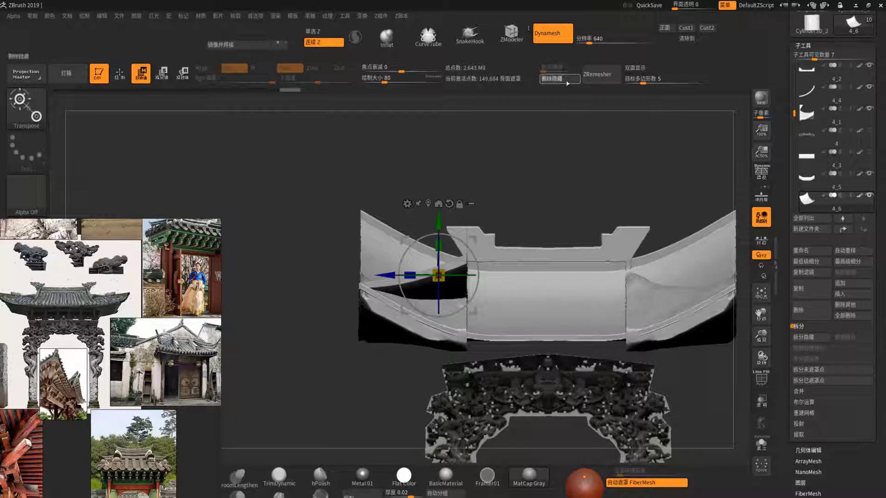
{"action": "mouse_move", "coordinate": [544, 286]}
{"action": "left_mouse_down"}
{"action": "mouse_move", "coordinate": [579, 255]}
{"action": "mouse_move", "coordinate": [752, 161]}
{"action": "left_mouse_up"}
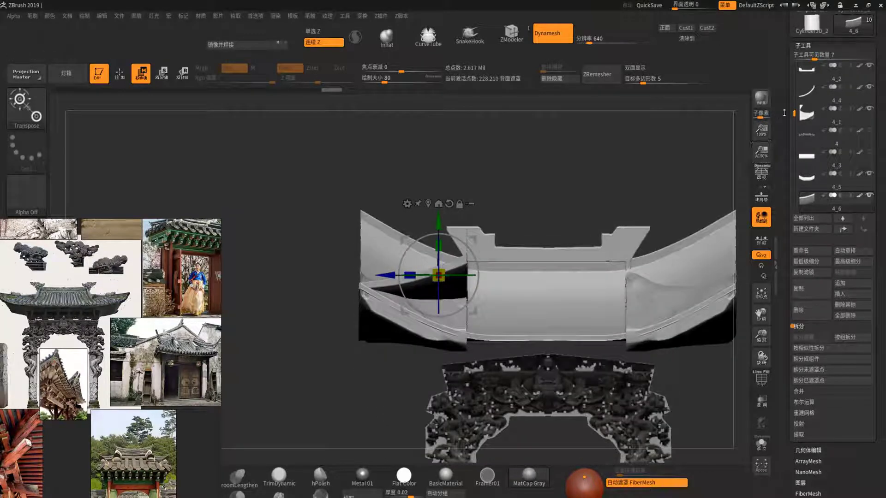
{"action": "mouse_move", "coordinate": [830, 117]}
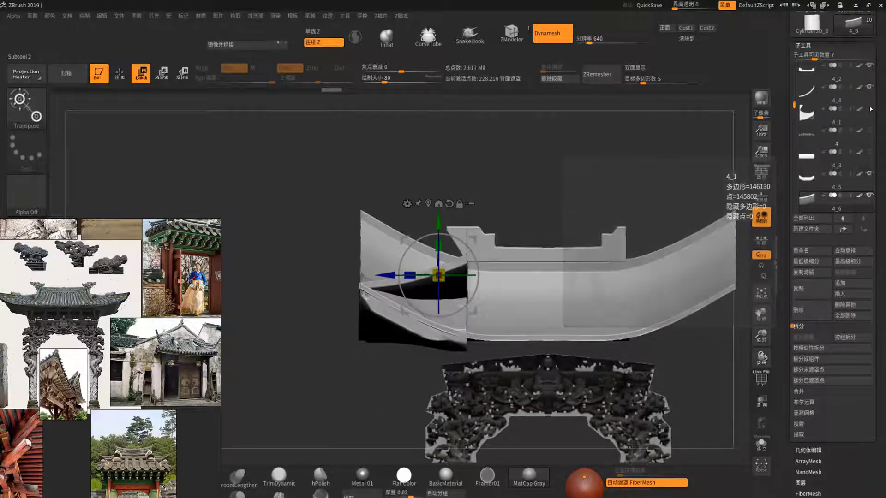
Hide one roof piece and make 4_6 the active subtool.
{"action": "left_click_drag", "start_coordinate": [794, 105], "coordinate": [794, 73]}
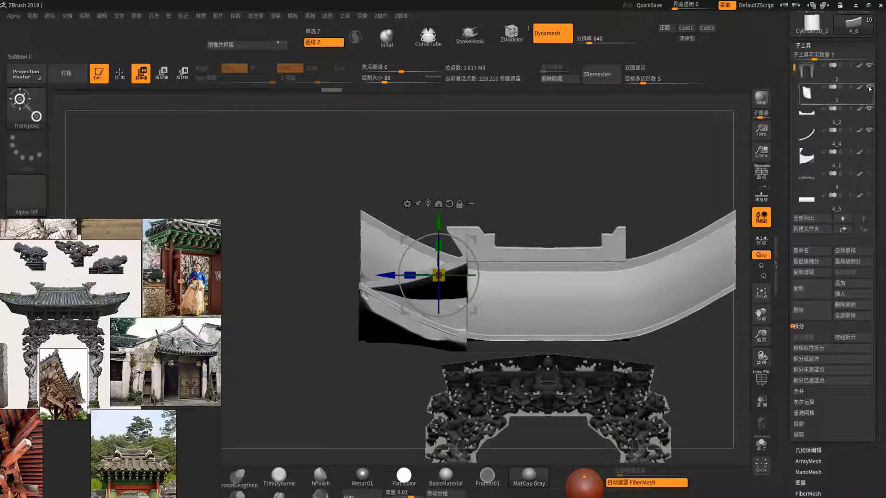
{"action": "left_click", "coordinate": [868, 87]}
{"action": "mouse_move", "coordinate": [567, 173]}
{"action": "left_mouse_down"}
{"action": "mouse_move", "coordinate": [579, 178]}
{"action": "mouse_move", "coordinate": [501, 369]}
{"action": "left_mouse_up"}
{"action": "left_click", "coordinate": [501, 369], "text": "alt"}
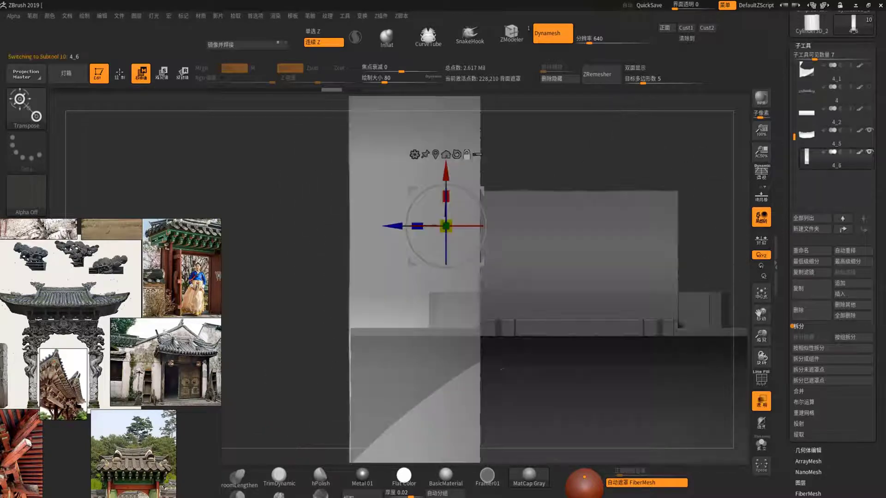
Cut a diagonal SliceCurve down-left across 4_6, then make 4_5 active.
{"action": "left_click_drag", "start_coordinate": [274, 380], "coordinate": [298, 266], "text": "alt"}
{"action": "key", "text": "ctrl+shift"}
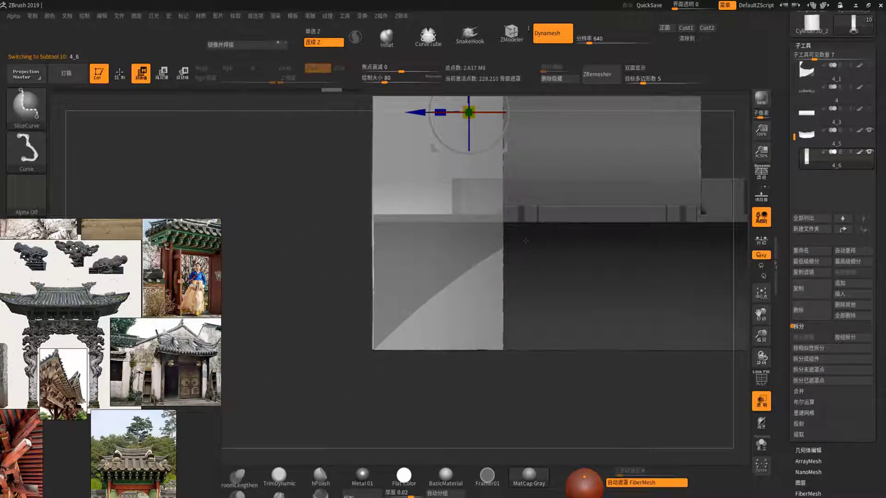
{"action": "left_click_drag", "start_coordinate": [503, 248], "coordinate": [370, 353], "text": "ctrl+shift"}
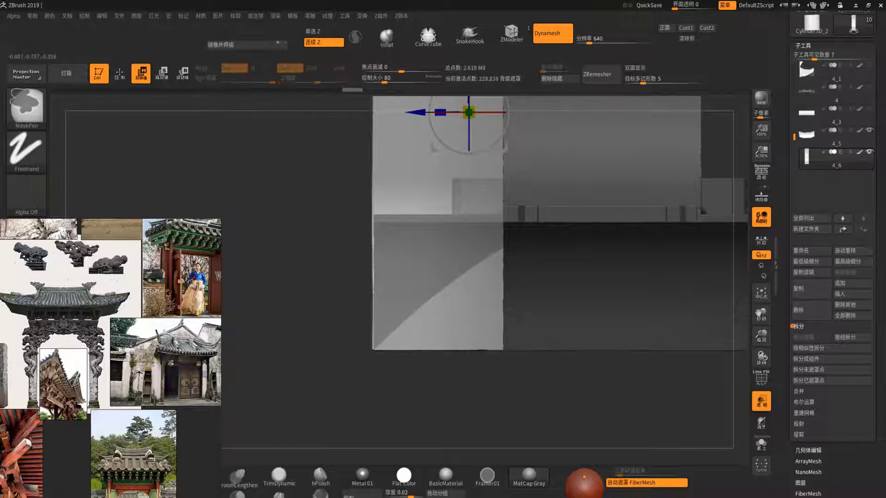
{"action": "left_click", "coordinate": [557, 326], "text": "alt"}
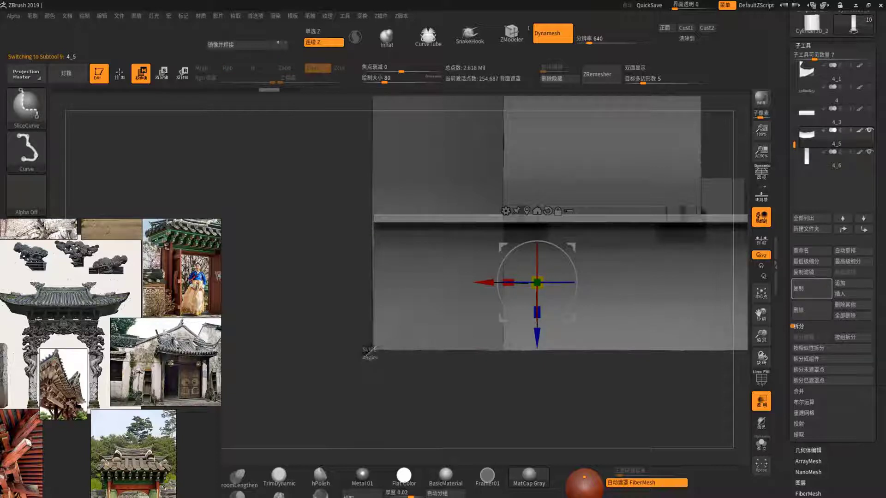
Turn on Ghost transparency and cut a curved slice across 4_5's lower-left corner.
{"action": "left_click_drag", "start_coordinate": [369, 349], "coordinate": [419, 302], "text": "ctrl+shift"}
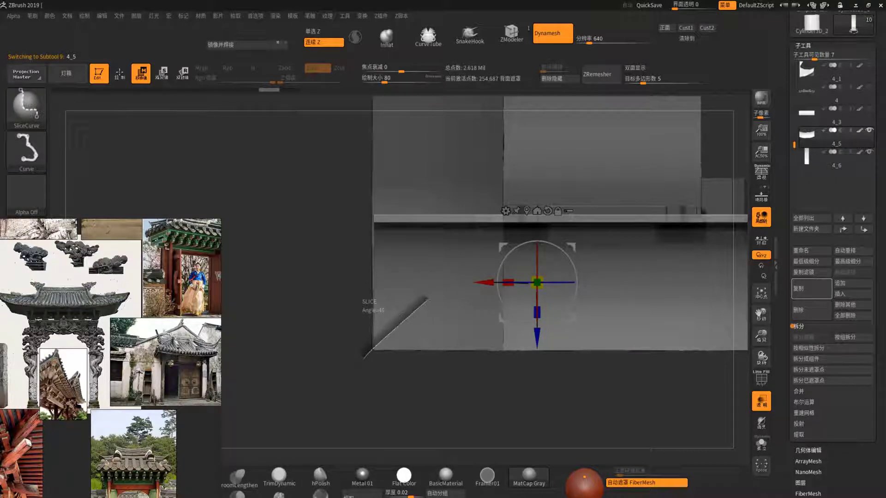
{"action": "mouse_move", "coordinate": [425, 300]}
{"action": "left_mouse_down", "text": "ctrl+shift"}
{"action": "mouse_move", "coordinate": [393, 327]}
{"action": "mouse_move", "coordinate": [452, 277]}
{"action": "left_mouse_up", "text": "ctrl+shift"}
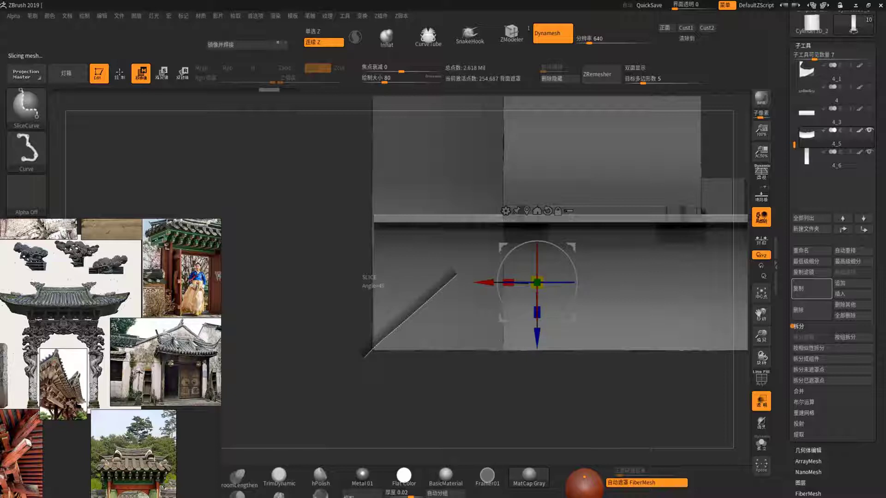
{"action": "left_click", "coordinate": [761, 422]}
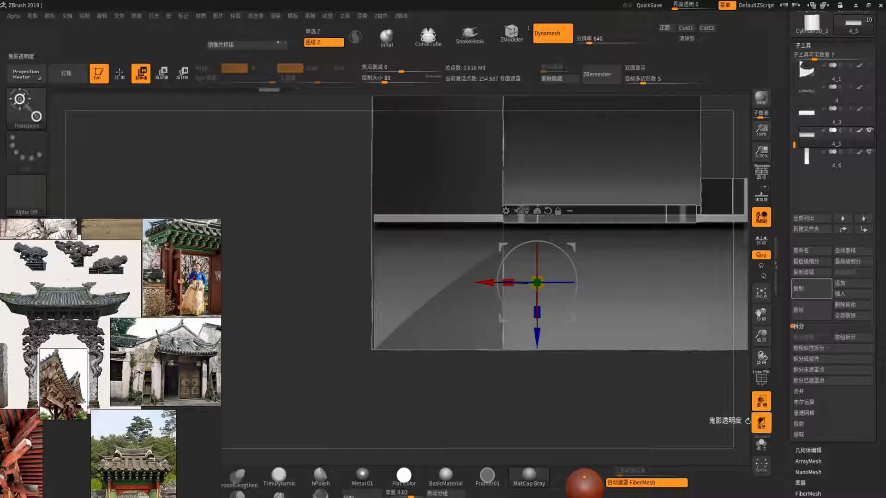
{"action": "key", "text": "ctrl+shift"}
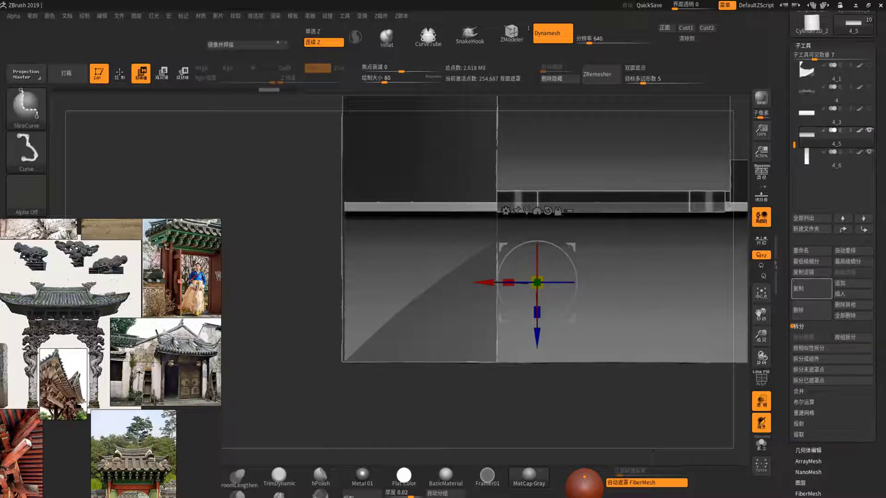
{"action": "left_click_drag", "start_coordinate": [335, 376], "coordinate": [367, 338], "text": "ctrl+shift"}
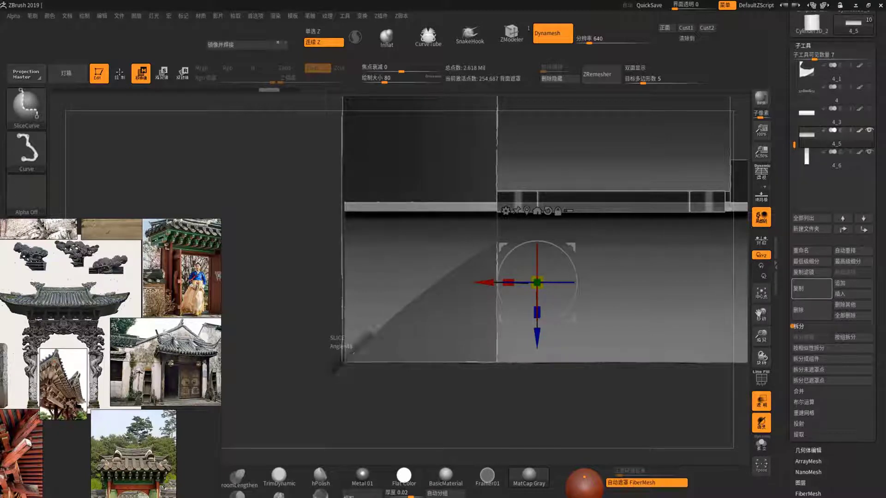
{"action": "left_click_drag", "start_coordinate": [353, 353], "coordinate": [451, 269], "text": "ctrl+shift"}
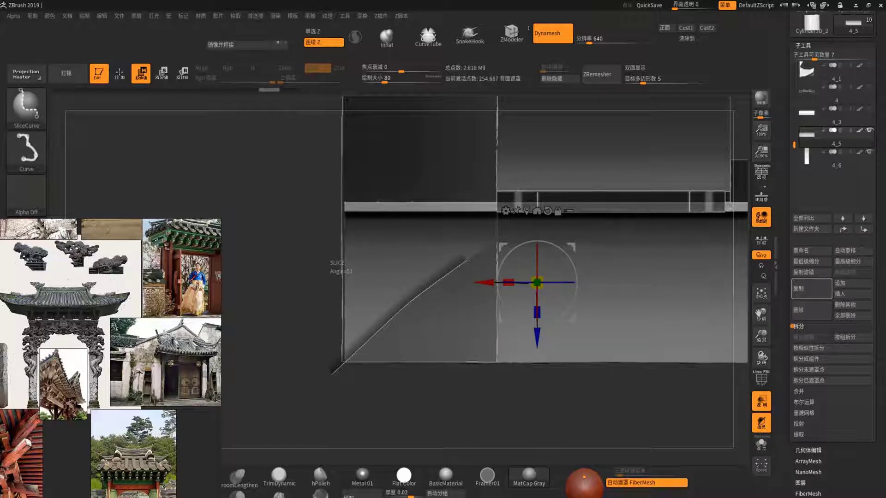
{"action": "left_click_drag", "start_coordinate": [466, 260], "coordinate": [463, 267], "text": "ctrl+shift"}
{"action": "left_click_drag", "start_coordinate": [332, 372], "coordinate": [375, 357], "text": "ctrl+shift"}
Show polygroups with PolyF and add another curved corner slice plus a vertical slice on 4_5.
{"action": "key", "text": "ctrl+shift"}
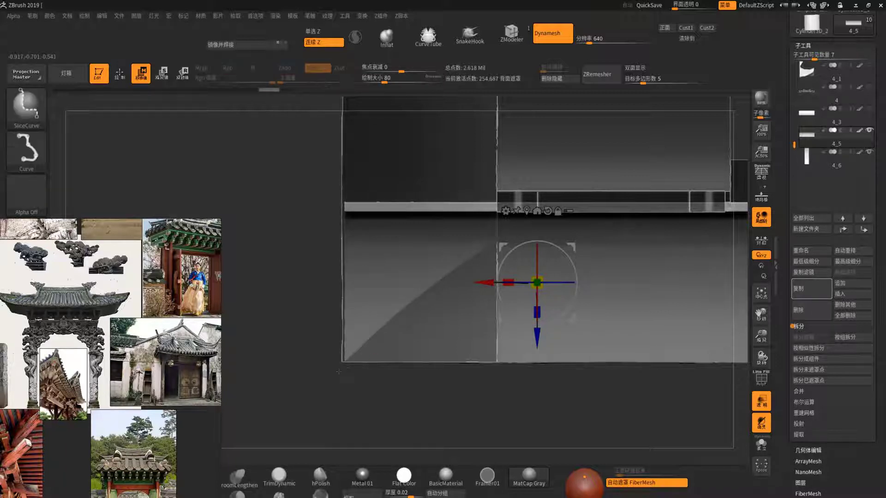
{"action": "left_click", "coordinate": [761, 379]}
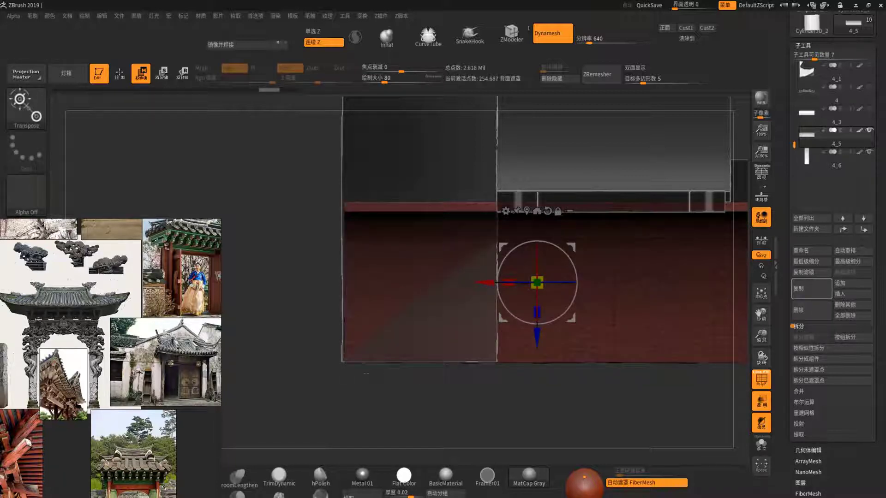
{"action": "key", "text": "ctrl+shift"}
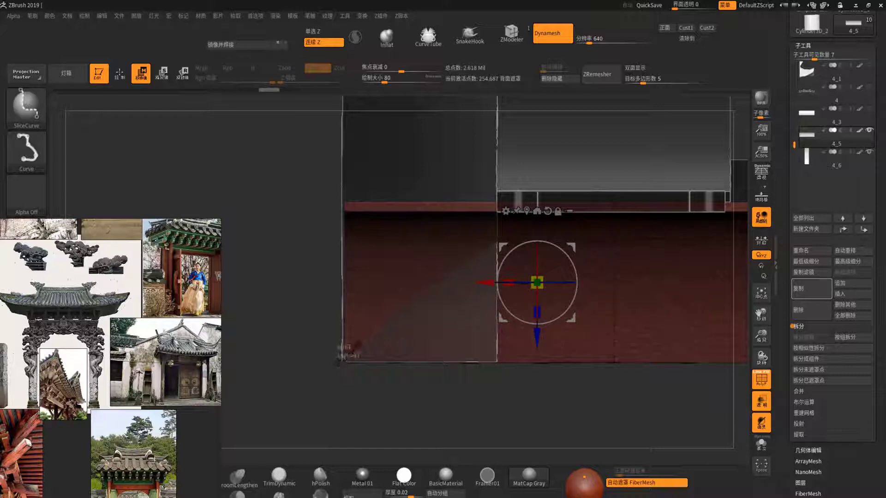
{"action": "left_click_drag", "start_coordinate": [339, 362], "coordinate": [447, 269], "text": "ctrl+shift"}
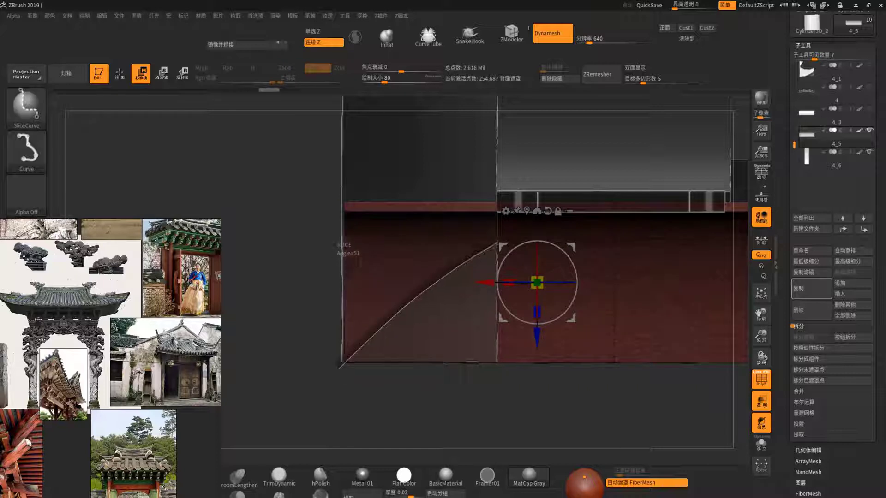
{"action": "left_click_drag", "start_coordinate": [504, 238], "coordinate": [504, 236], "text": "ctrl+shift"}
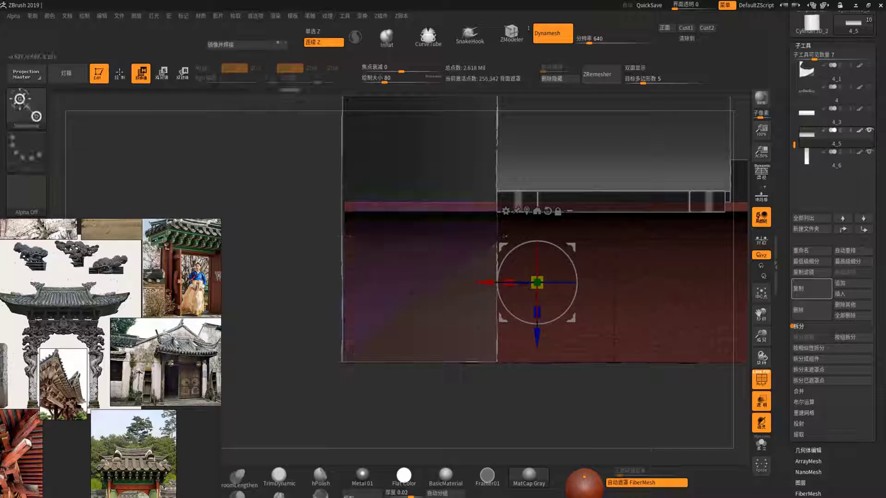
{"action": "left_click_drag", "start_coordinate": [286, 415], "coordinate": [286, 371]}
{"action": "left_click_drag", "start_coordinate": [479, 193], "coordinate": [489, 222], "text": "alt"}
{"action": "key", "text": "ctrl+shift"}
{"action": "left_click_drag", "start_coordinate": [479, 417], "coordinate": [478, 111], "text": "ctrl+shift"}
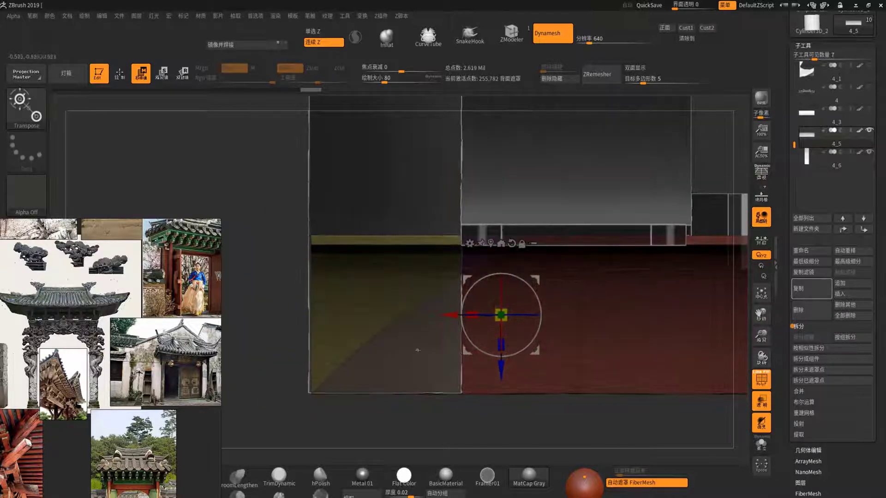
With Ghost off and Solo on, isolate the corner polygroup and Split Hidden it into 4_7.
{"action": "left_click", "coordinate": [761, 423]}
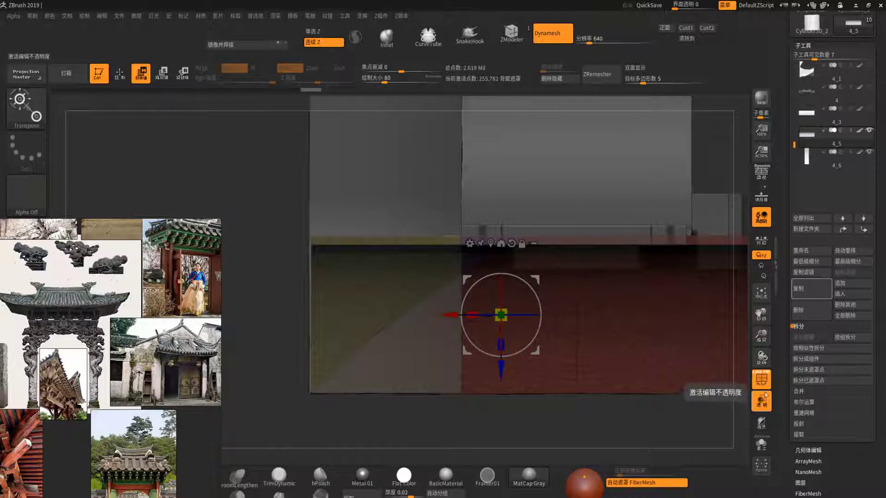
{"action": "left_click", "coordinate": [761, 443]}
{"action": "left_click", "coordinate": [396, 282], "text": "ctrl"}
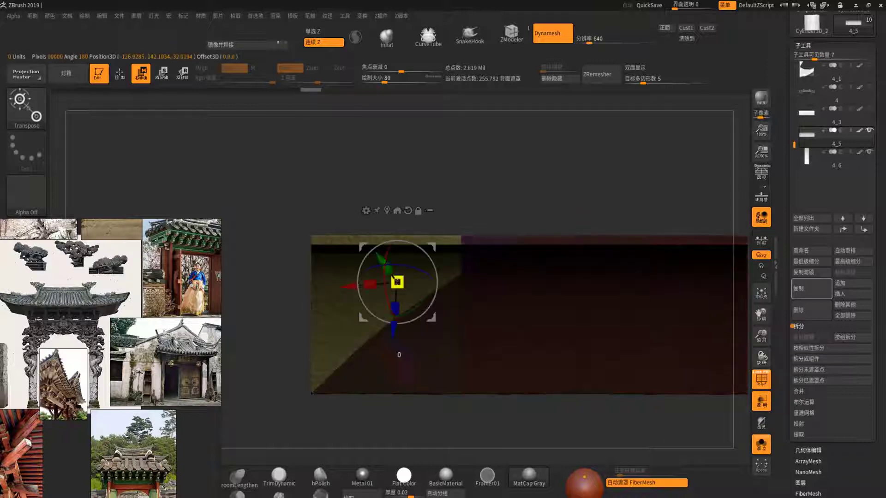
{"action": "key", "text": "q"}
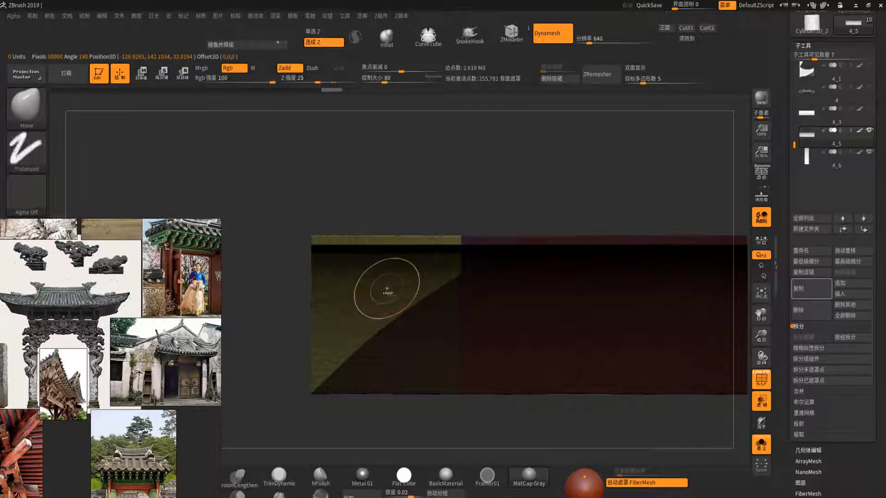
{"action": "left_click", "coordinate": [383, 286], "text": "ctrl+shift"}
{"action": "left_click_drag", "start_coordinate": [395, 283], "coordinate": [336, 237]}
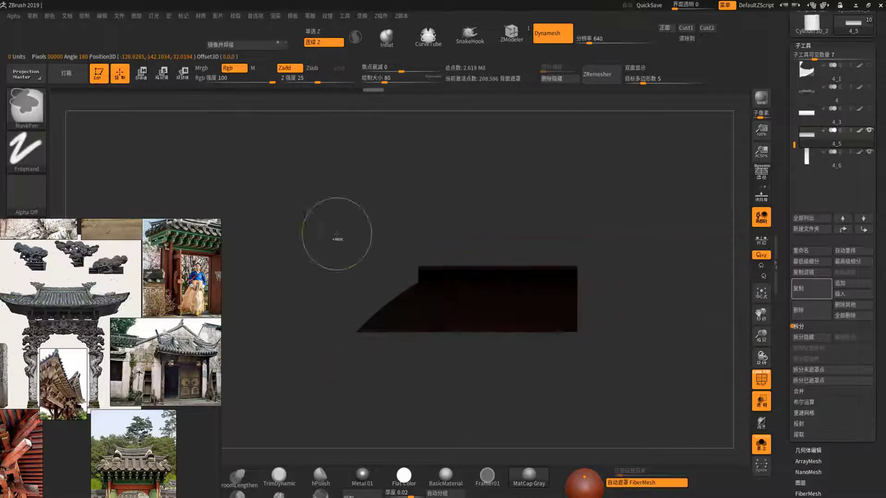
{"action": "left_click", "coordinate": [803, 337]}
Turn off polygroup colours, select 4_7, and turn Solo off to show all pieces.
{"action": "key", "text": "shift+f"}
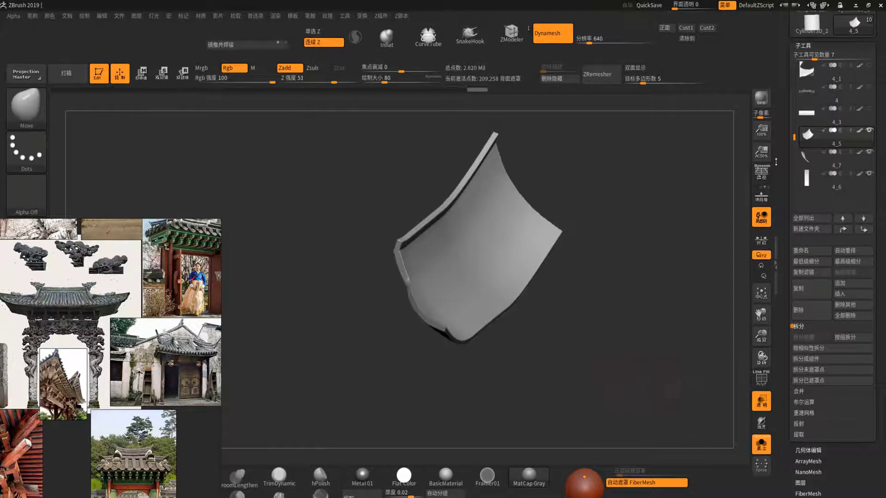
{"action": "left_click", "coordinate": [806, 159]}
{"action": "left_click_drag", "start_coordinate": [610, 314], "coordinate": [639, 300]}
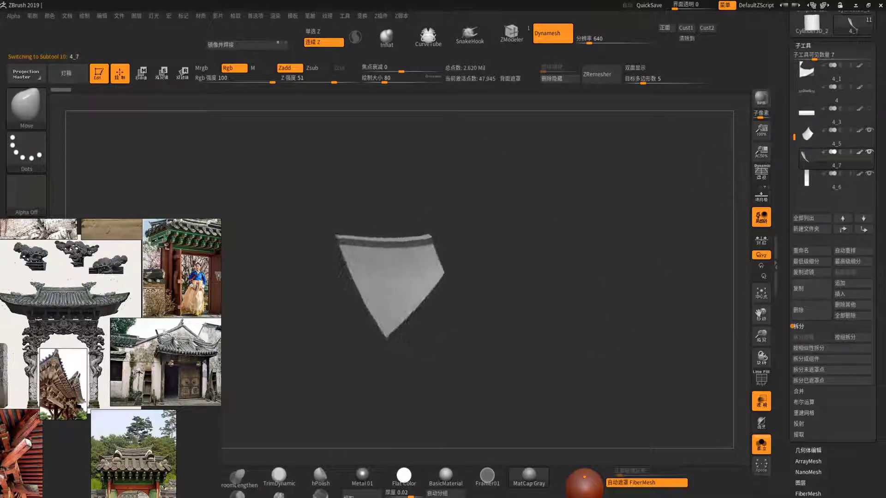
{"action": "left_click", "coordinate": [764, 446]}
{"action": "left_click_drag", "start_coordinate": [677, 341], "coordinate": [684, 358]}
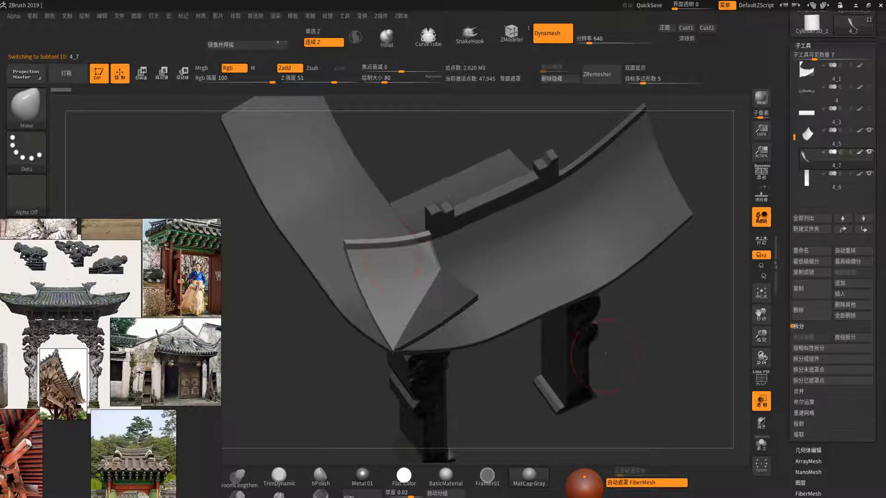
{"action": "left_click_drag", "start_coordinate": [572, 397], "coordinate": [717, 358]}
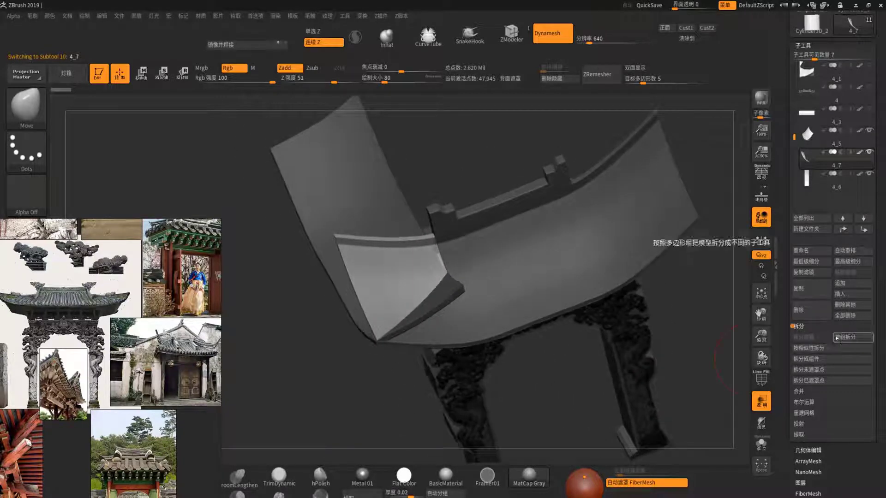
Split the piece by polygroups, then lasso-hide the roof panel tip and Split Hidden it.
{"action": "left_click", "coordinate": [806, 314]}
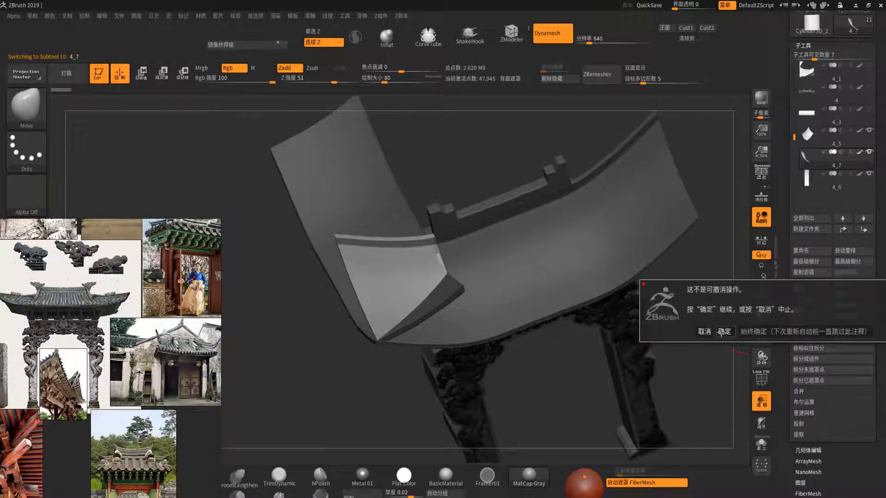
{"action": "left_click", "coordinate": [723, 332]}
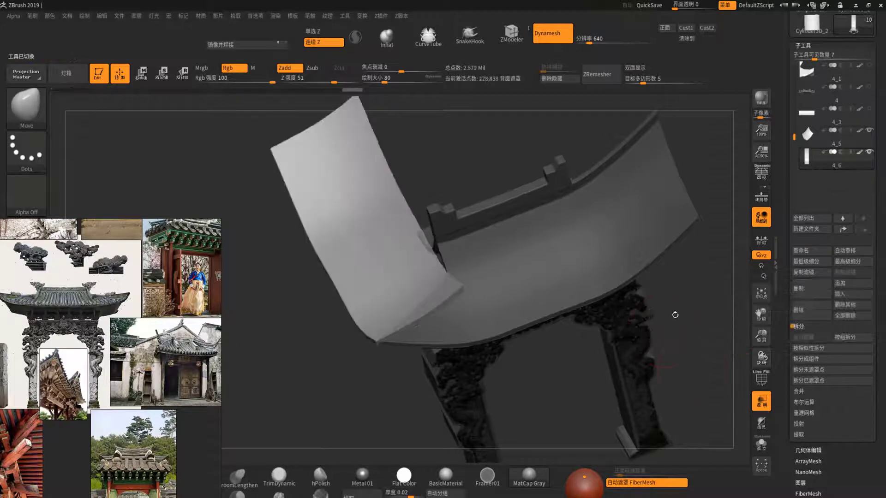
{"action": "left_click_drag", "start_coordinate": [674, 315], "coordinate": [511, 310]}
{"action": "left_click_drag", "start_coordinate": [417, 277], "coordinate": [379, 269], "text": "ctrl+alt+shift"}
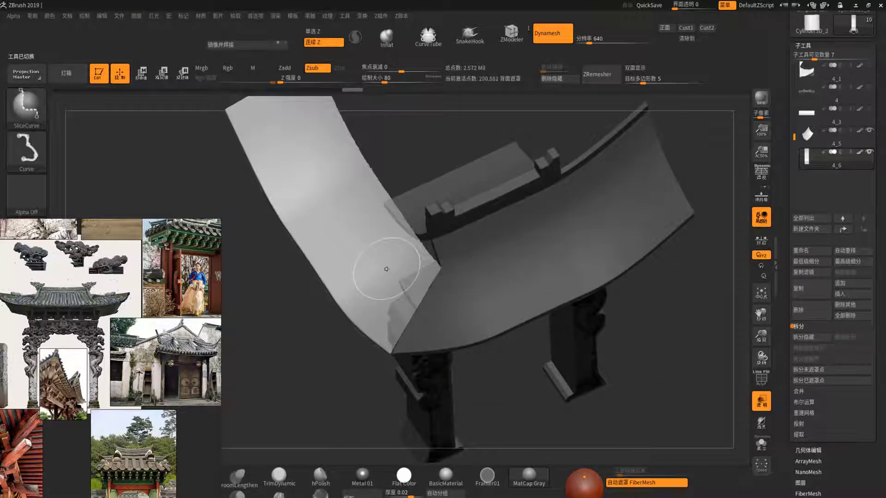
{"action": "mouse_move", "coordinate": [668, 339]}
{"action": "left_mouse_down"}
{"action": "mouse_move", "coordinate": [651, 296]}
{"action": "mouse_move", "coordinate": [782, 214]}
{"action": "left_mouse_up"}
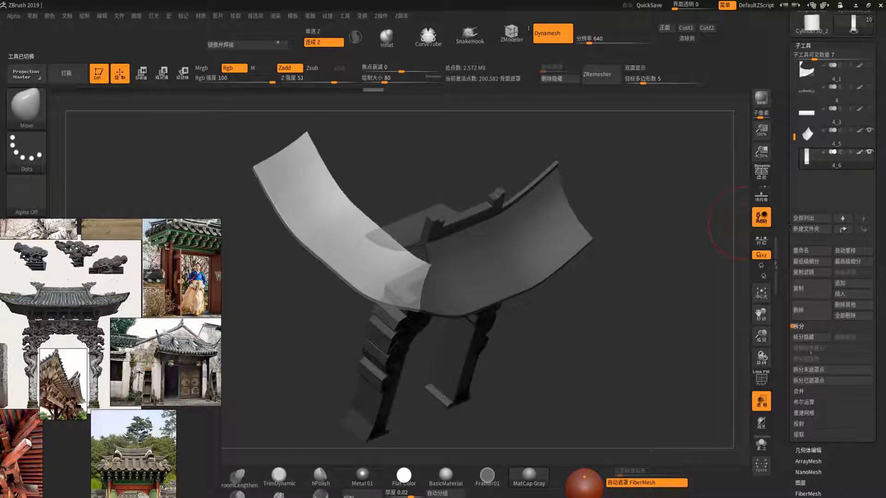
{"action": "left_click", "coordinate": [804, 338]}
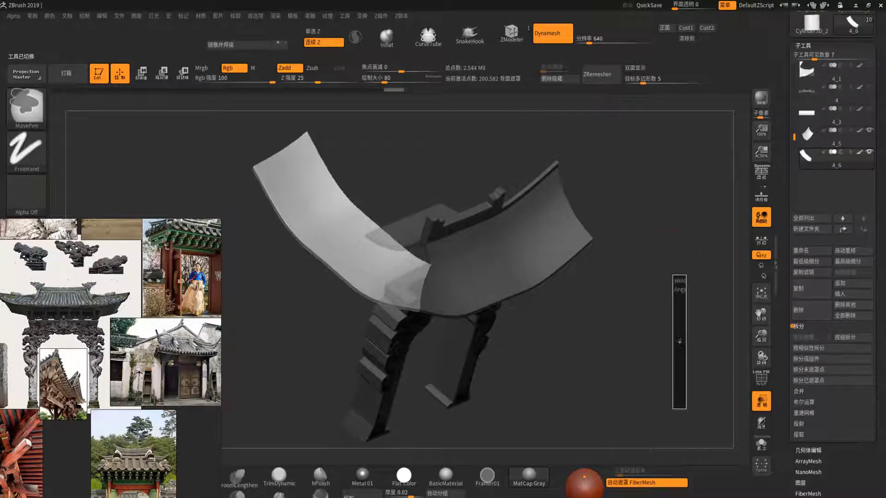
{"action": "left_click_drag", "start_coordinate": [636, 338], "coordinate": [672, 229]}
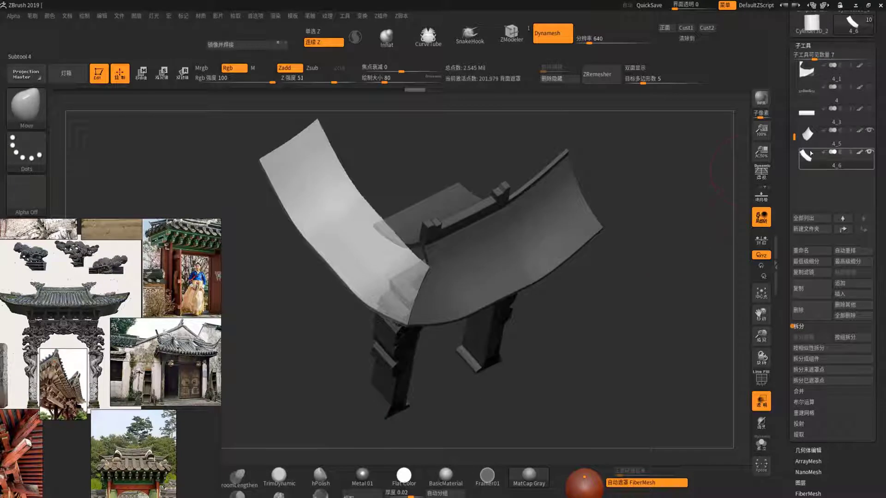
MergeDown subtool 4_6 into 4_5, raising it to 407,262 points.
{"action": "left_click", "coordinate": [807, 133]}
{"action": "left_click_drag", "start_coordinate": [646, 300], "coordinate": [725, 203]}
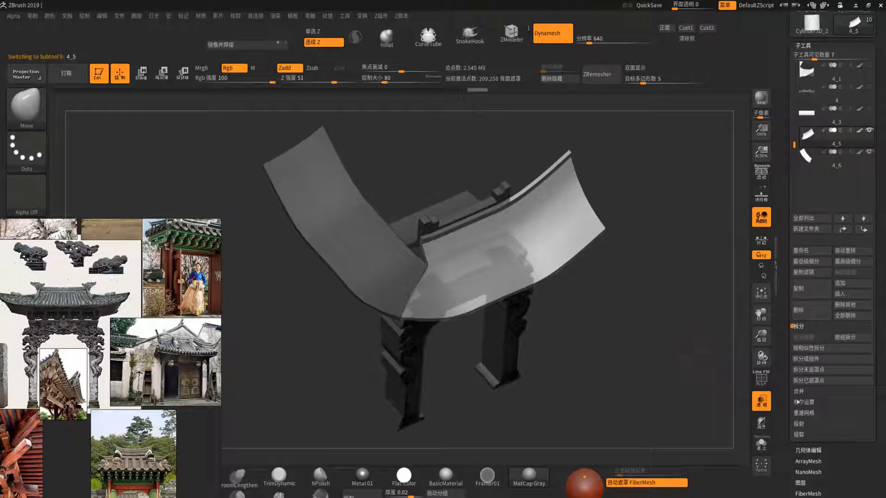
{"action": "left_click", "coordinate": [799, 392]}
{"action": "left_click", "coordinate": [812, 352]}
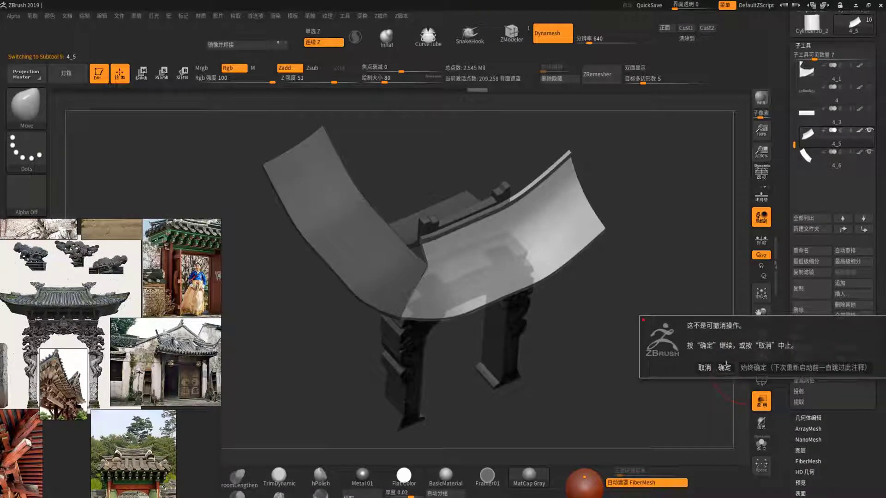
{"action": "left_click", "coordinate": [724, 367]}
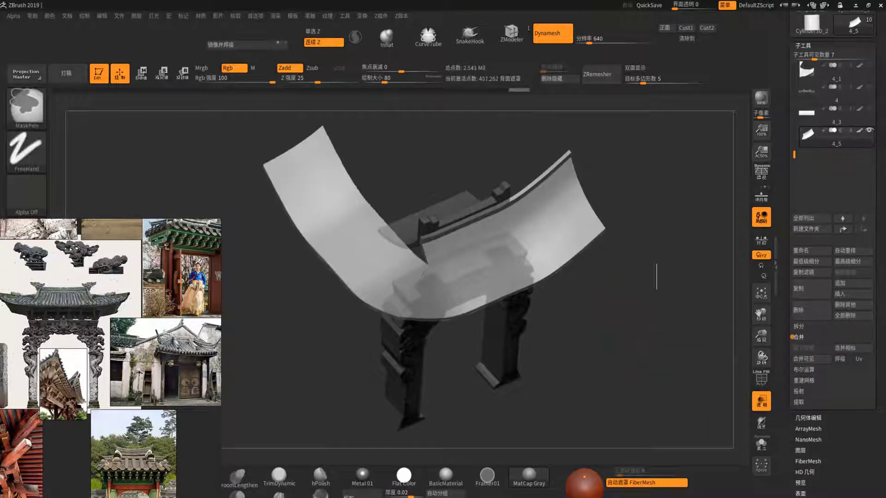
Smooth the jagged faceted seam on merged piece 4_5 with the Inflat brush.
{"action": "mouse_move", "coordinate": [687, 415]}
{"action": "left_mouse_down"}
{"action": "mouse_move", "coordinate": [671, 377]}
{"action": "mouse_move", "coordinate": [636, 352]}
{"action": "left_mouse_up"}
{"action": "right_click_drag", "start_coordinate": [636, 352], "coordinate": [635, 409], "text": "ctrl"}
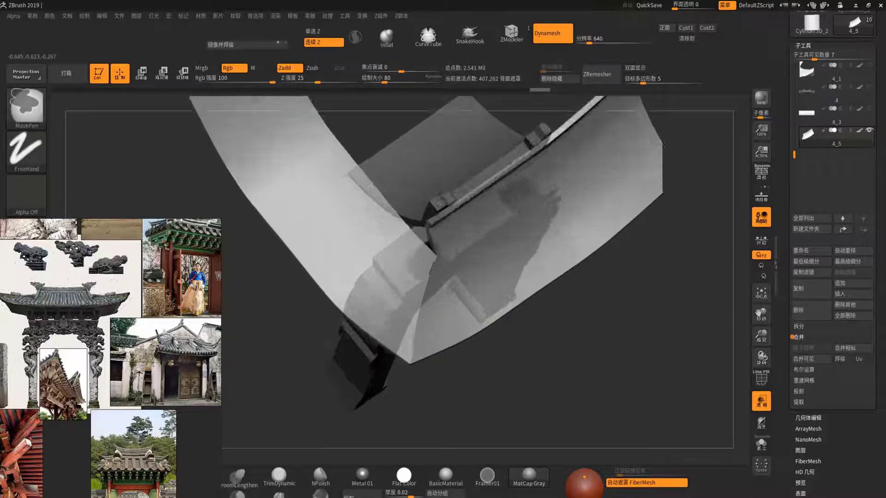
{"action": "left_click_drag", "start_coordinate": [634, 409], "coordinate": [554, 354]}
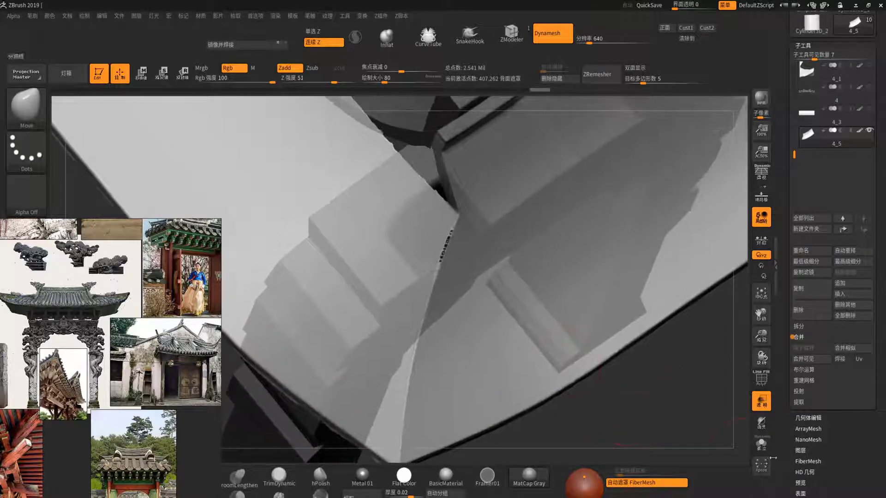
{"action": "right_click_drag", "start_coordinate": [683, 396], "coordinate": [595, 341], "text": "ctrl"}
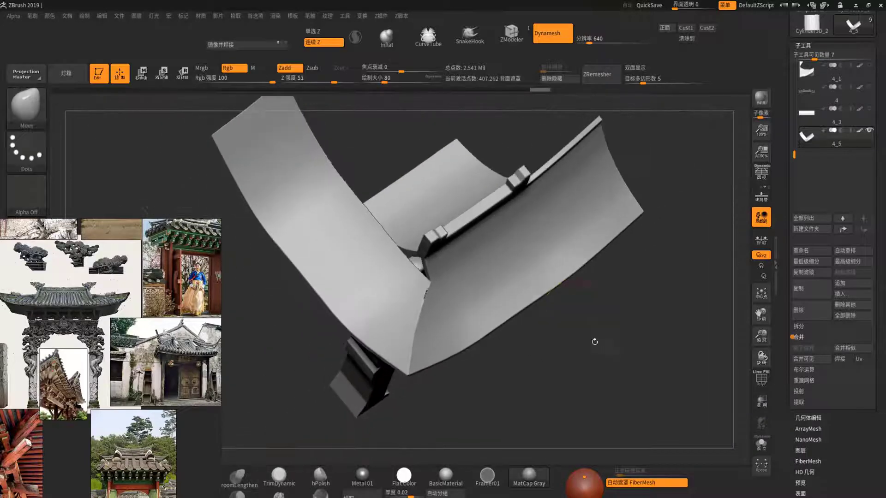
{"action": "left_click_drag", "start_coordinate": [595, 342], "coordinate": [428, 300]}
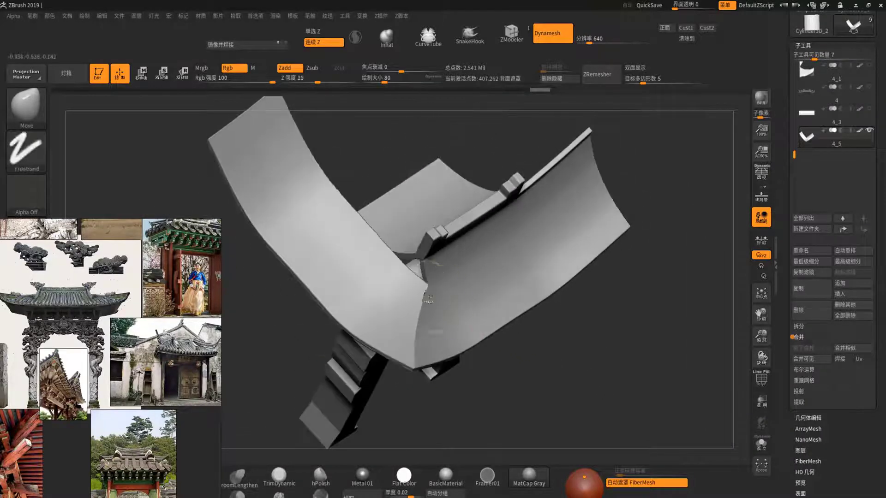
{"action": "right_click_drag", "start_coordinate": [429, 300], "coordinate": [447, 343], "text": "ctrl"}
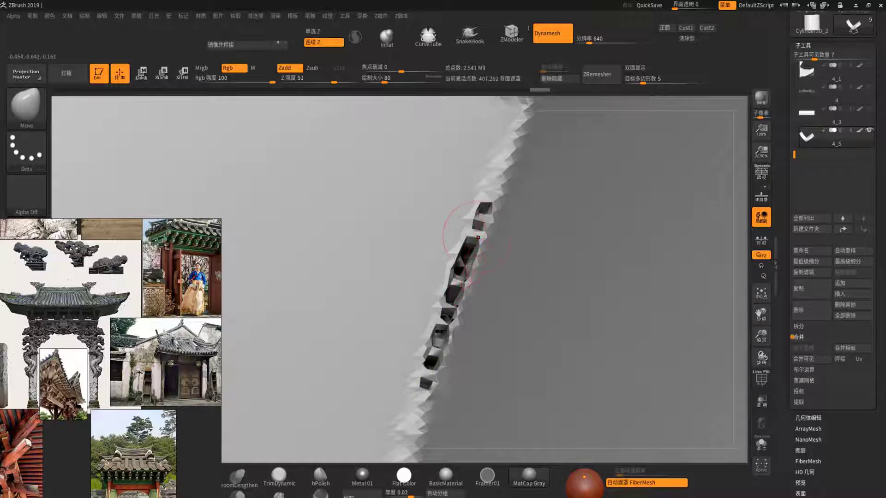
{"action": "left_click", "coordinate": [387, 37]}
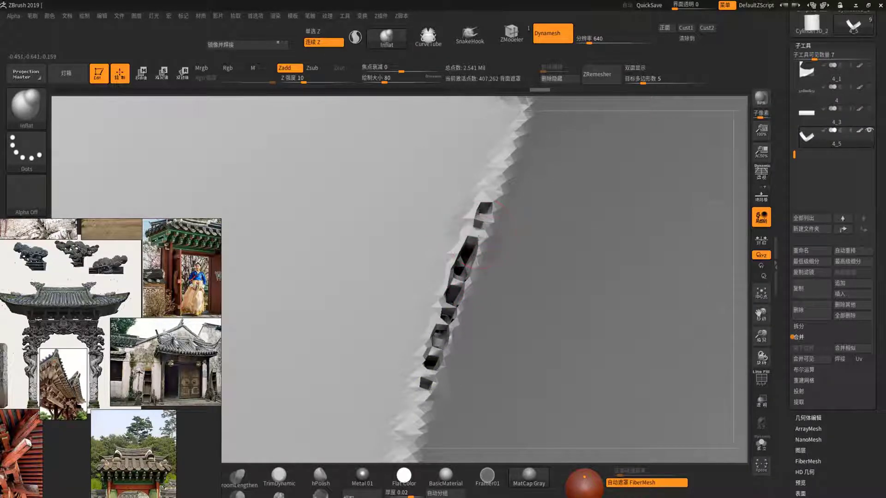
{"action": "mouse_move", "coordinate": [460, 270]}
{"action": "left_mouse_down"}
{"action": "mouse_move", "coordinate": [406, 332]}
{"action": "mouse_move", "coordinate": [429, 364]}
{"action": "left_mouse_up"}
{"action": "mouse_move", "coordinate": [434, 332]}
{"action": "left_mouse_down"}
{"action": "mouse_move", "coordinate": [417, 387]}
{"action": "mouse_move", "coordinate": [432, 351]}
{"action": "left_mouse_up"}
{"action": "left_click_drag", "start_coordinate": [480, 238], "coordinate": [457, 277]}
{"action": "left_click_drag", "start_coordinate": [484, 203], "coordinate": [461, 249]}
{"action": "left_click_drag", "start_coordinate": [482, 221], "coordinate": [456, 290]}
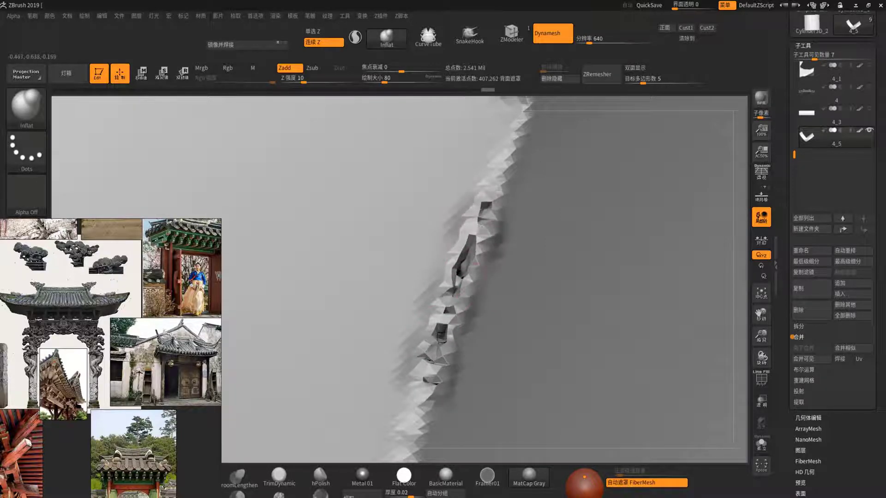
{"action": "right_click_drag", "start_coordinate": [484, 336], "coordinate": [462, 257]}
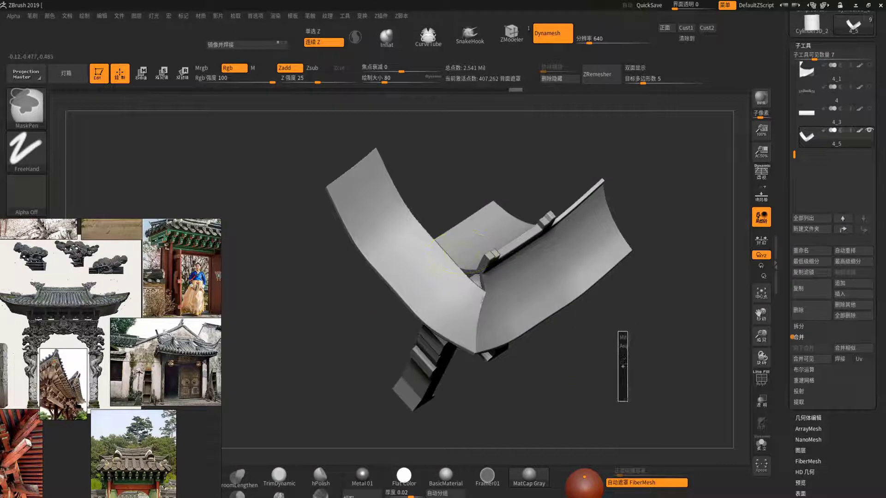
{"action": "mouse_move", "coordinate": [646, 361]}
{"action": "left_mouse_down"}
{"action": "mouse_move", "coordinate": [618, 397]}
{"action": "mouse_move", "coordinate": [640, 340]}
{"action": "left_mouse_up"}
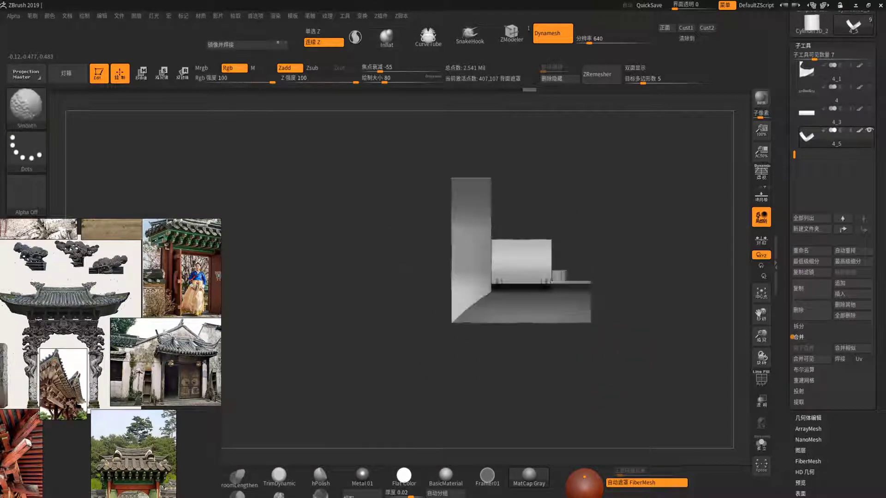
Mirror And Weld 4_5 for symmetry, then select the ornamented roof subtool 4.
{"action": "left_click", "coordinate": [286, 44]}
{"action": "left_click_drag", "start_coordinate": [637, 314], "coordinate": [655, 290], "text": "shift"}
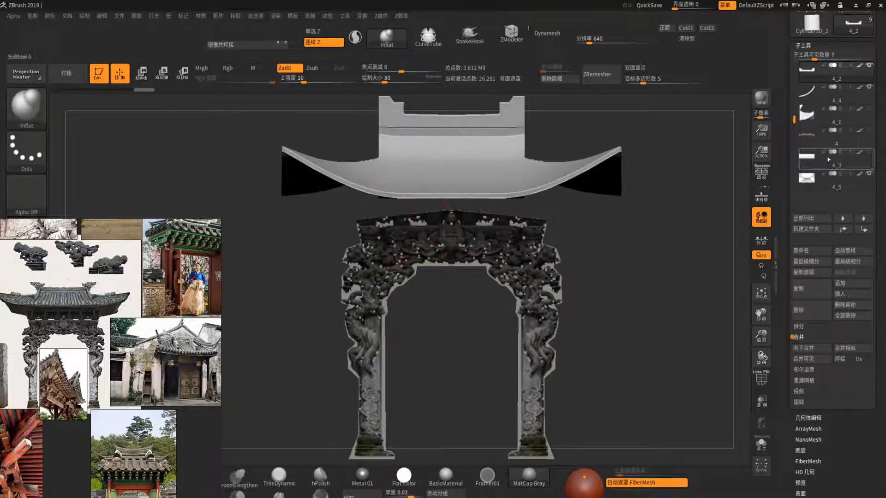
{"action": "left_click", "coordinate": [826, 133]}
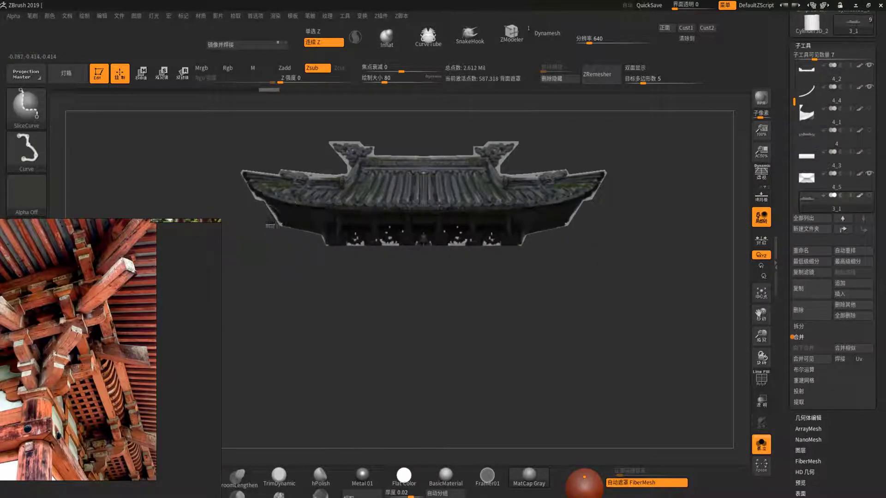
Slice the roof and hide its upper tiles and tapered left end, leaving the lower carved strip.
{"action": "left_click_drag", "start_coordinate": [276, 225], "coordinate": [567, 224], "text": "ctrl+shift"}
{"action": "left_click_drag", "start_coordinate": [639, 217], "coordinate": [638, 217], "text": "ctrl+shift"}
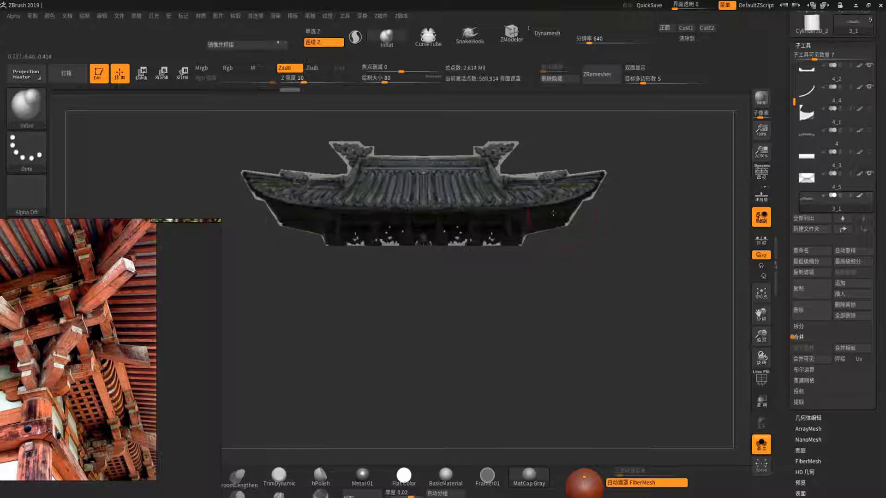
{"action": "left_click", "coordinate": [420, 198], "text": "ctrl+alt+shift"}
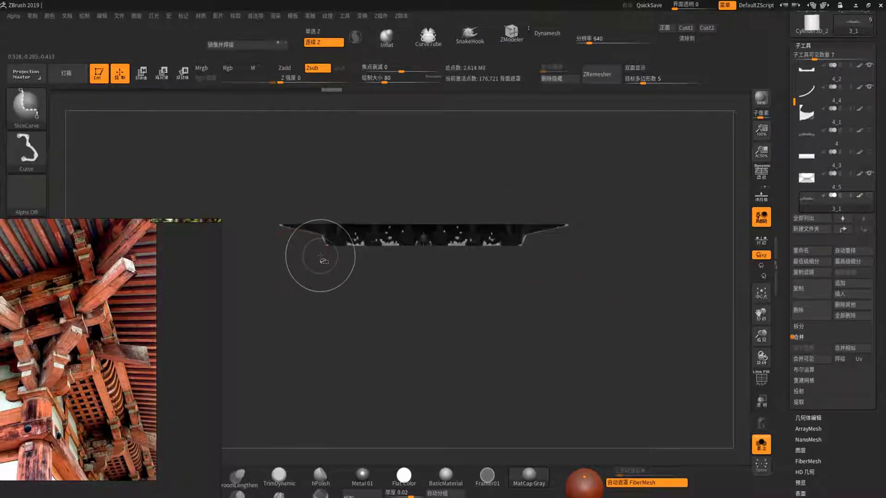
{"action": "left_click_drag", "start_coordinate": [316, 250], "coordinate": [317, 161], "text": "ctrl+shift"}
{"action": "left_click_drag", "start_coordinate": [529, 185], "coordinate": [530, 323], "text": "ctrl+shift"}
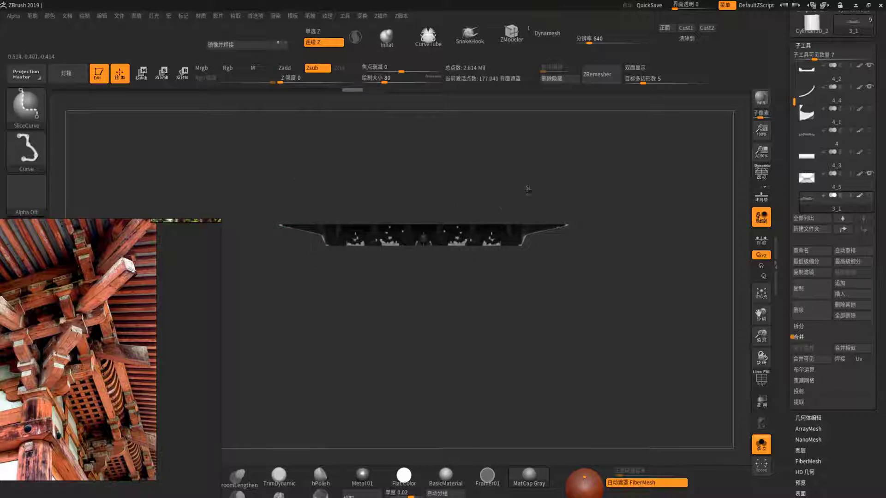
{"action": "left_click", "coordinate": [475, 240], "text": "ctrl+alt+shift"}
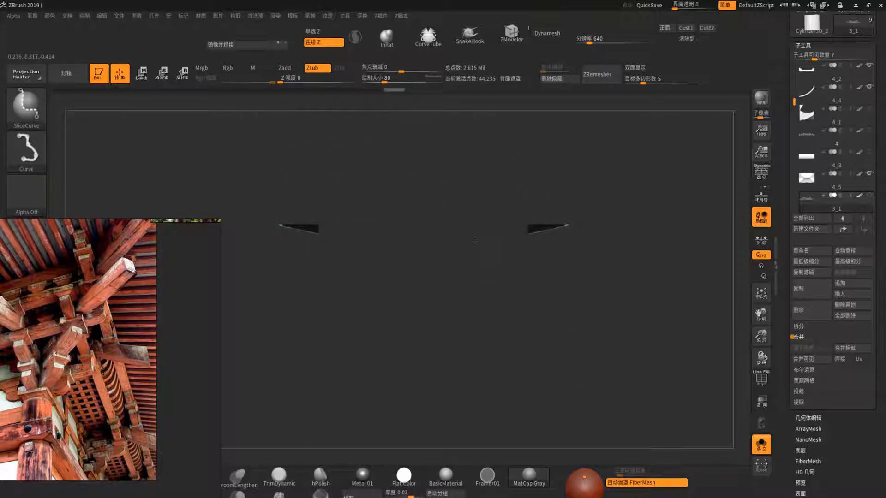
{"action": "left_click", "coordinate": [475, 240], "text": "ctrl+shift"}
{"action": "left_click", "coordinate": [477, 186], "text": "ctrl+alt+shift"}
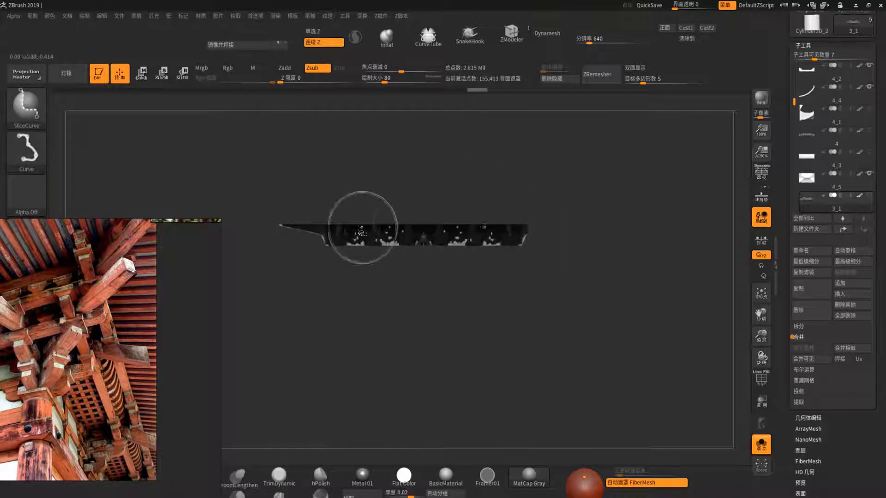
{"action": "left_click", "coordinate": [307, 233], "text": "ctrl+alt+shift"}
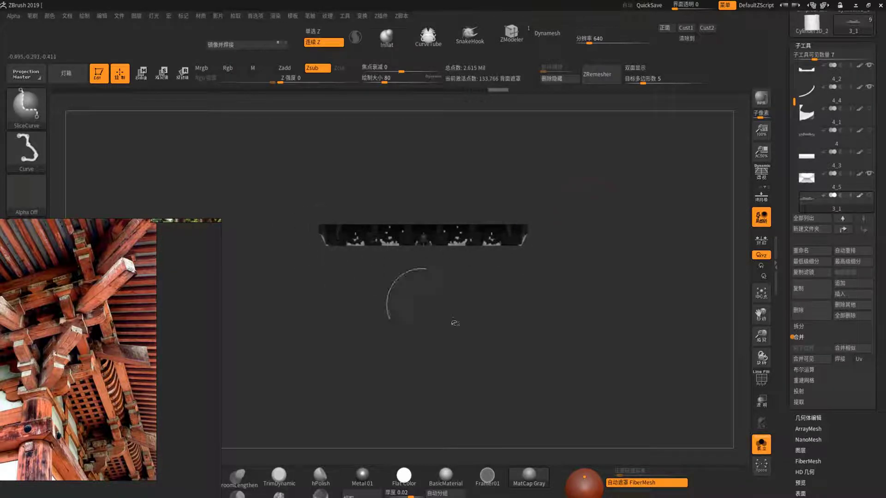
Delete the hidden geometry, DynaMesh the strip to 233,375 points, and turn Solo off.
{"action": "left_click", "coordinate": [559, 78]}
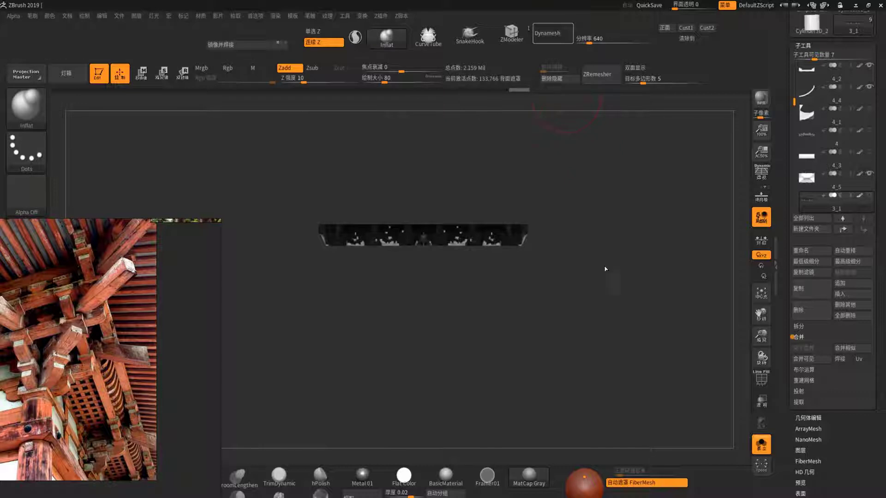
{"action": "left_click", "coordinate": [555, 34]}
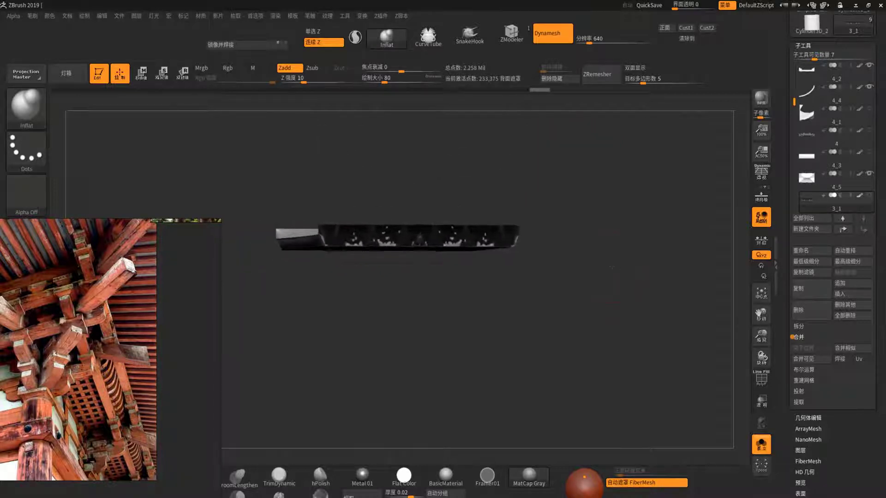
{"action": "left_click", "coordinate": [760, 444]}
Append a Cube3D mesh as new subtool PM3D_Cube3D1 and switch to Move mode.
{"action": "left_click", "coordinate": [857, 285]}
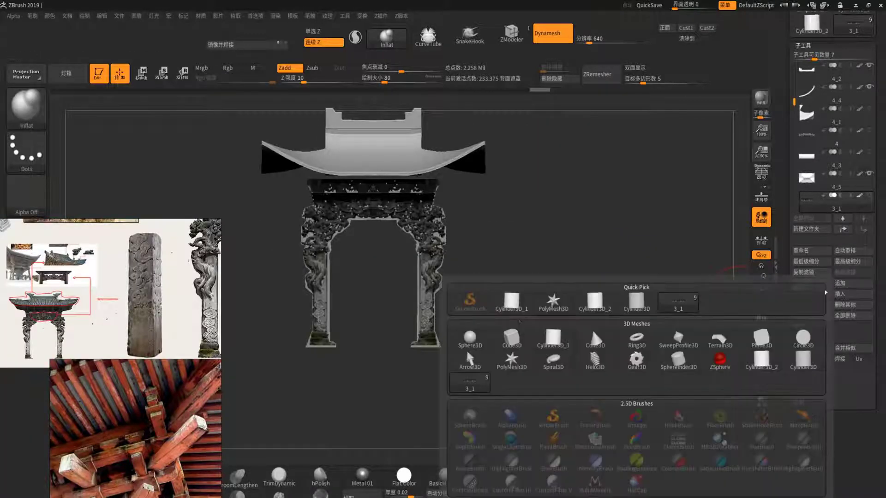
{"action": "left_click", "coordinate": [562, 349]}
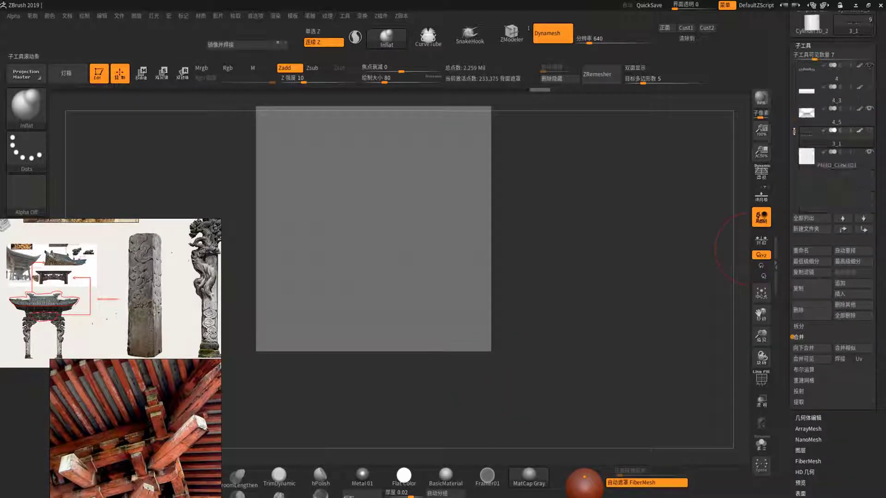
{"action": "key", "text": "w"}
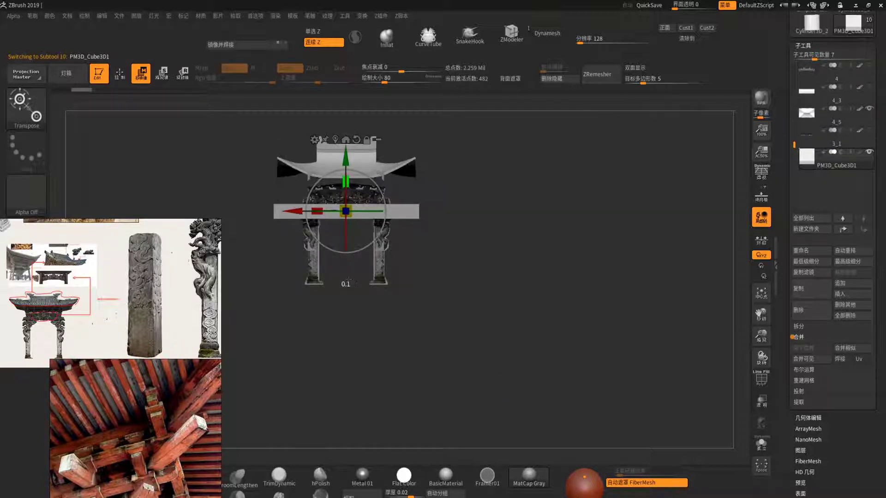
Move the cube beam up above the carved frieze and scale it to about half width.
{"action": "left_click_drag", "start_coordinate": [406, 209], "coordinate": [428, 103]}
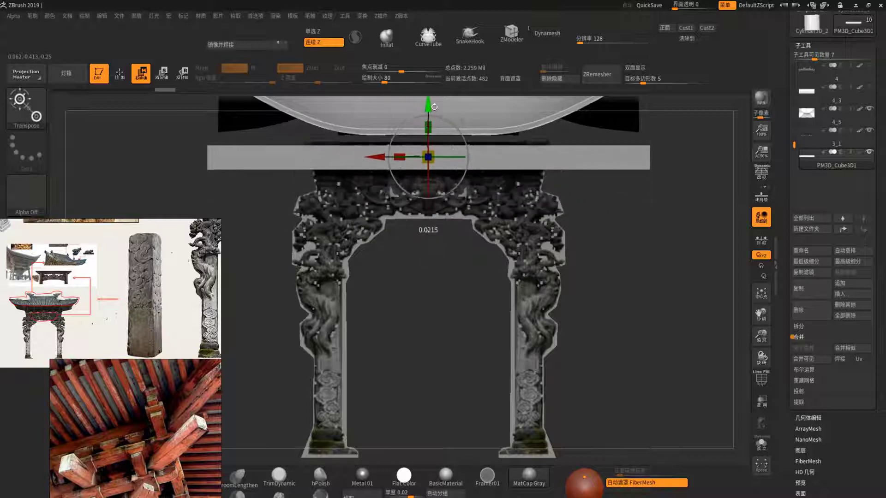
{"action": "mouse_move", "coordinate": [400, 152]}
{"action": "left_mouse_down"}
{"action": "mouse_move", "coordinate": [426, 161]}
{"action": "mouse_move", "coordinate": [460, 156]}
{"action": "mouse_move", "coordinate": [450, 154]}
{"action": "mouse_move", "coordinate": [451, 261]}
{"action": "left_mouse_up"}
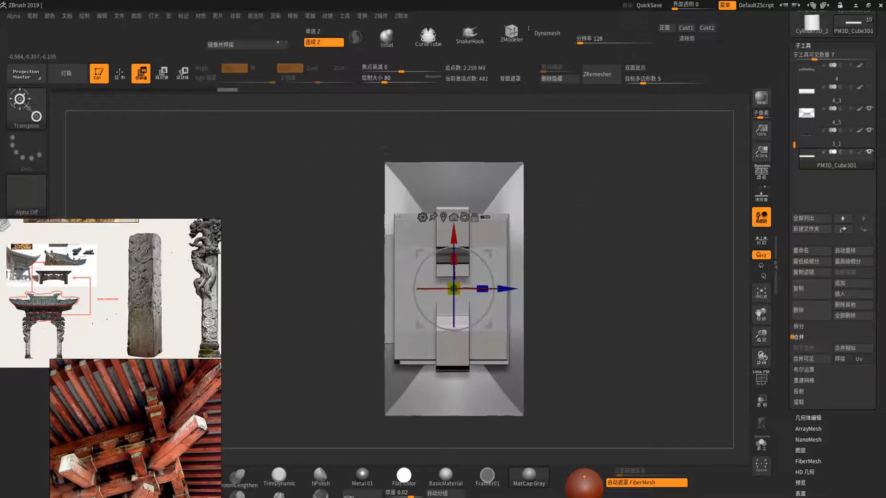
{"action": "left_click_drag", "start_coordinate": [456, 296], "coordinate": [473, 291]}
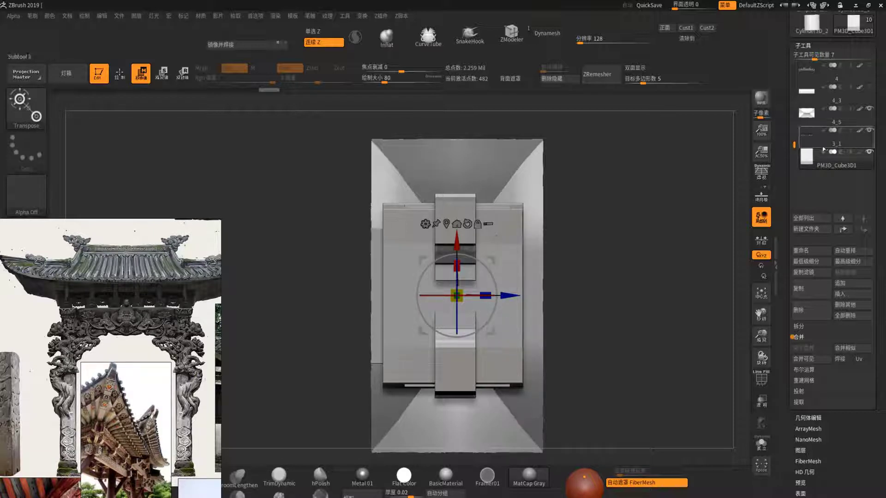
{"action": "left_click", "coordinate": [861, 138]}
{"action": "left_click", "coordinate": [835, 157]}
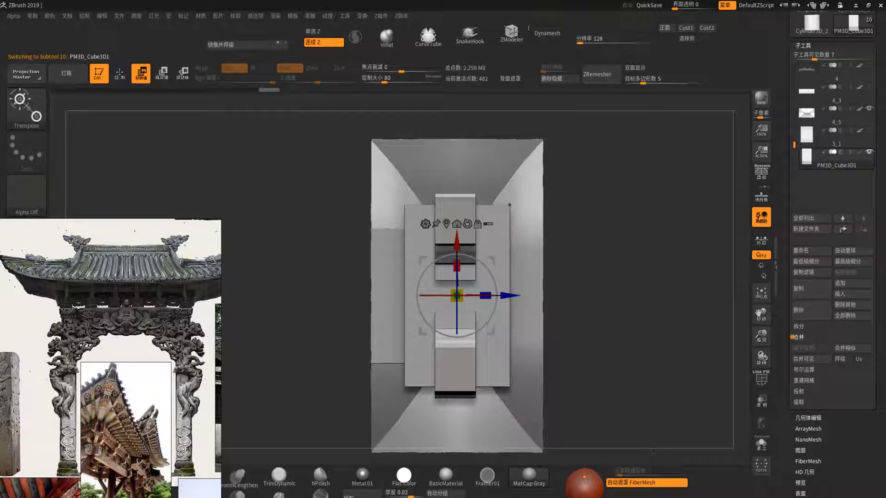
Orbit and zoom to check the beam beneath the roof, ending in straight front view.
{"action": "left_click_drag", "start_coordinate": [483, 307], "coordinate": [482, 320]}
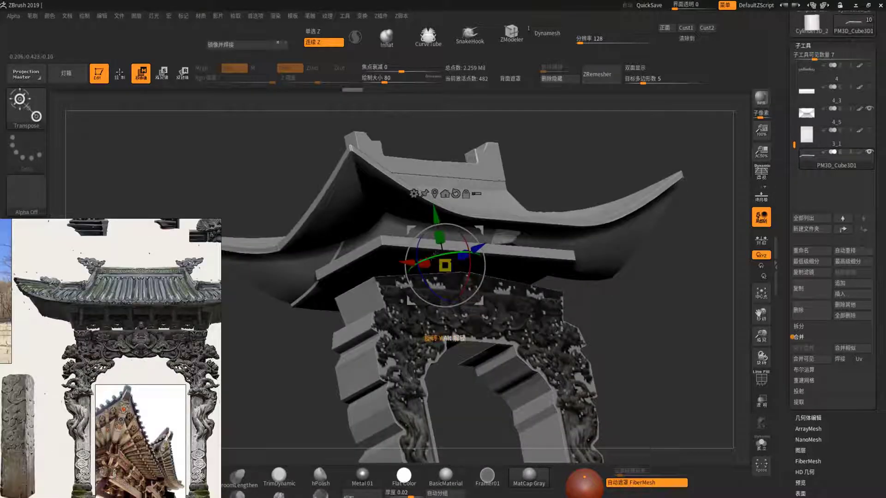
{"action": "scroll", "coordinate": [142, 364], "scroll_direction": "up", "scroll_amount": 3}
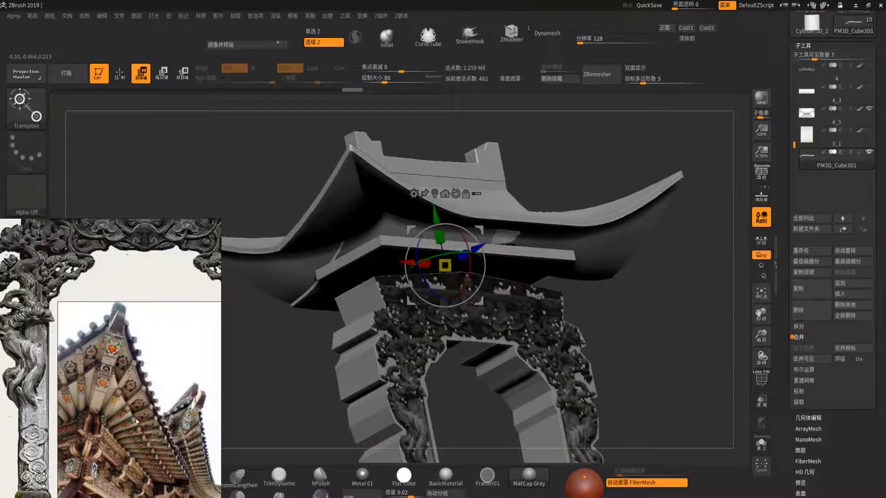
{"action": "scroll", "coordinate": [136, 421], "scroll_direction": "down", "scroll_amount": 3}
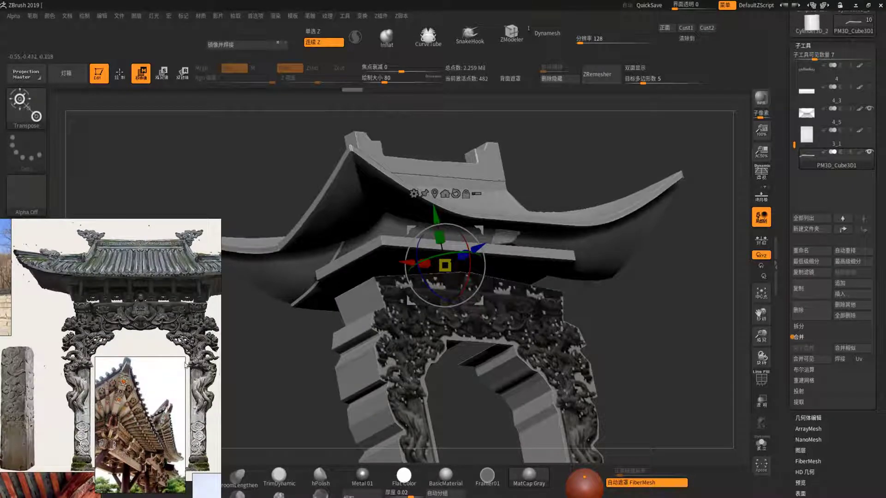
{"action": "scroll", "coordinate": [150, 378], "scroll_direction": "down", "scroll_amount": 2}
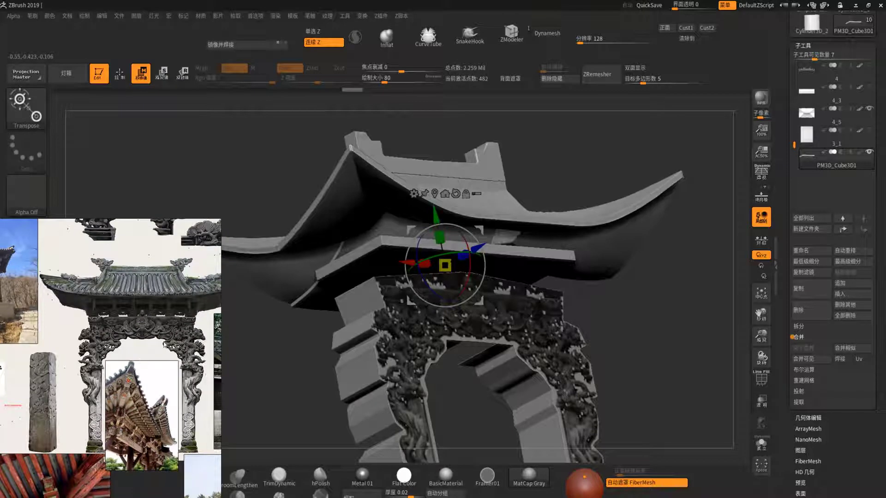
{"action": "mouse_move", "coordinate": [646, 351]}
{"action": "left_mouse_down"}
{"action": "mouse_move", "coordinate": [645, 323]}
{"action": "mouse_move", "coordinate": [648, 341]}
{"action": "mouse_move", "coordinate": [651, 331]}
{"action": "left_mouse_up"}
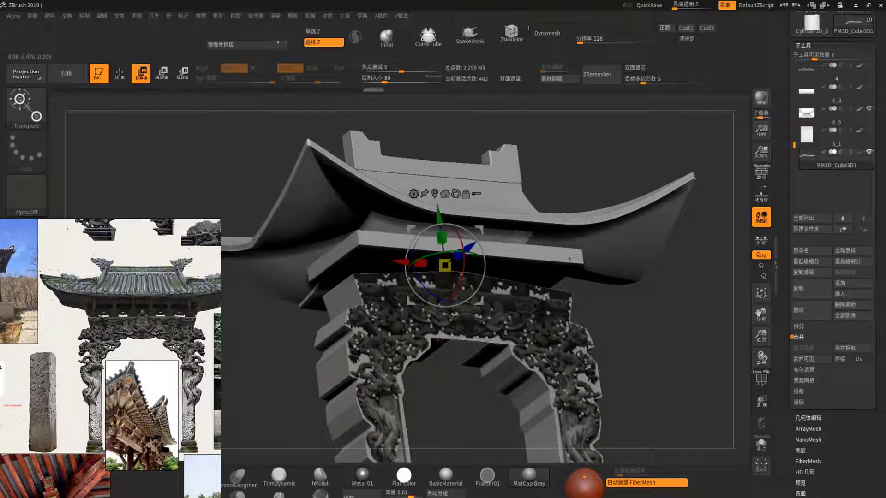
{"action": "left_click_drag", "start_coordinate": [422, 339], "coordinate": [429, 323]}
{"action": "key", "text": "shift"}
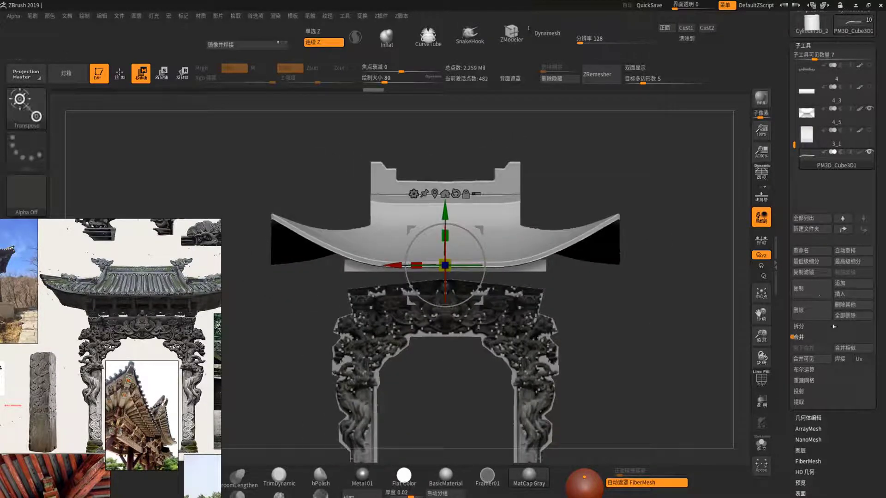
Duplicate the beam as PM3D_Cube3D2 and scale the copy taller.
{"action": "left_click", "coordinate": [808, 293]}
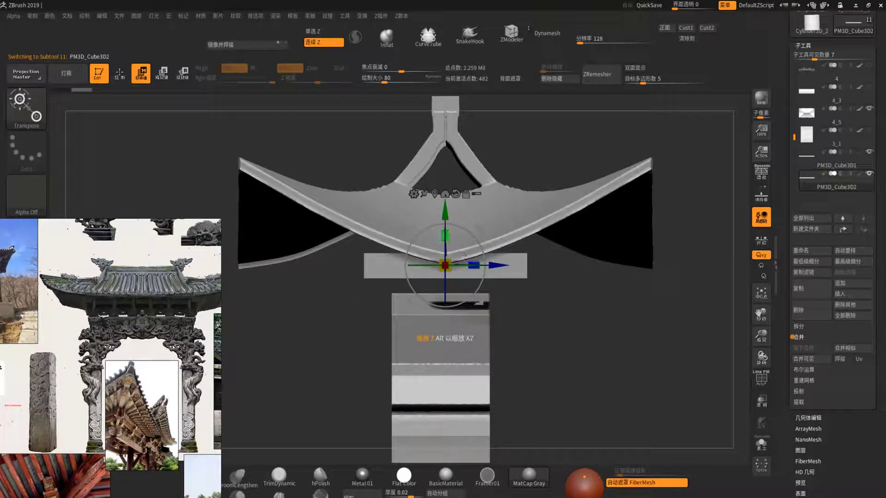
{"action": "mouse_move", "coordinate": [464, 256]}
{"action": "left_mouse_down"}
{"action": "mouse_move", "coordinate": [486, 271]}
{"action": "mouse_move", "coordinate": [459, 269]}
{"action": "left_mouse_up"}
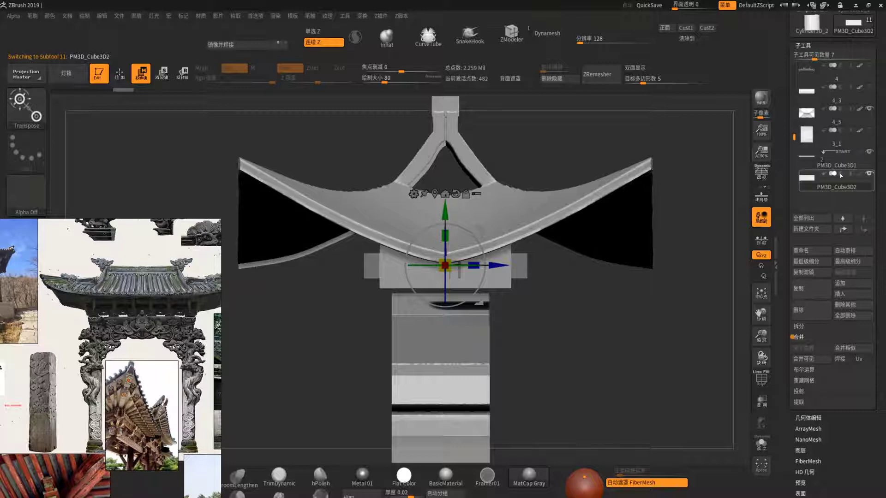
{"action": "mouse_move", "coordinate": [600, 350]}
{"action": "left_mouse_down"}
{"action": "mouse_move", "coordinate": [572, 323]}
{"action": "mouse_move", "coordinate": [572, 285]}
{"action": "left_mouse_up"}
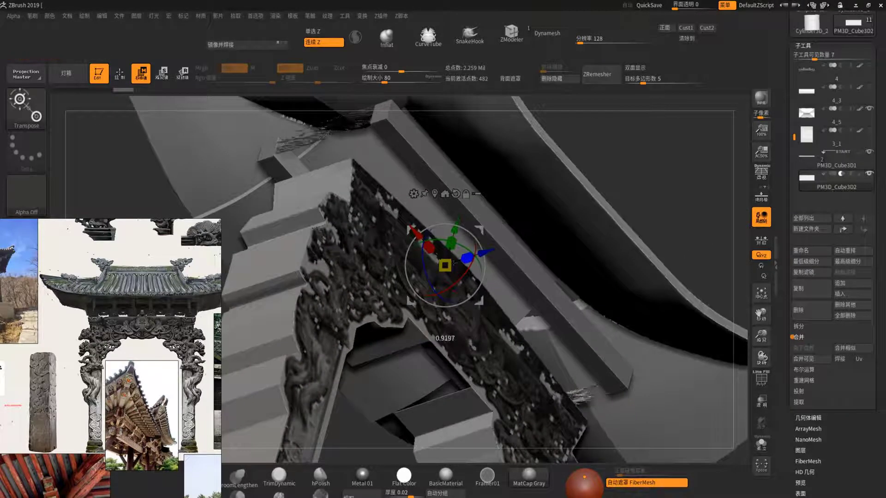
{"action": "left_click_drag", "start_coordinate": [429, 249], "coordinate": [429, 248]}
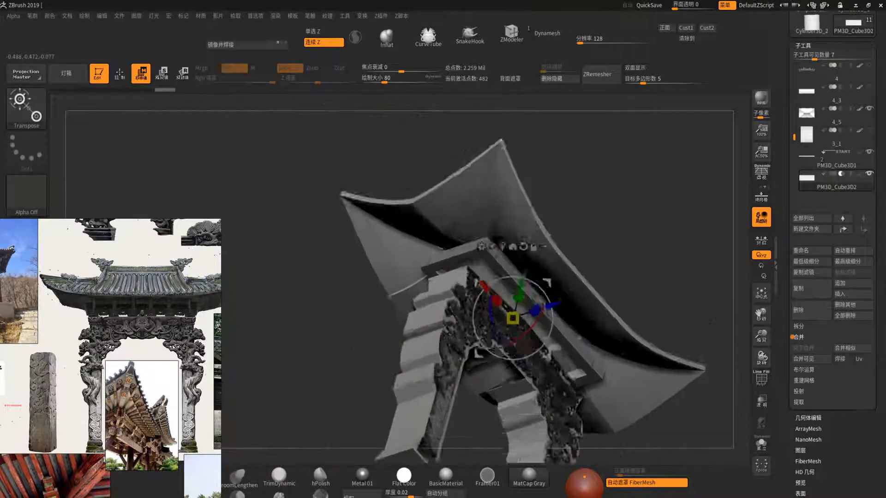
{"action": "key", "text": "f"}
Orbit to inspect both beams from below, then reselect PM3D_Cube3D1.
{"action": "left_click_drag", "start_coordinate": [636, 253], "coordinate": [633, 208]}
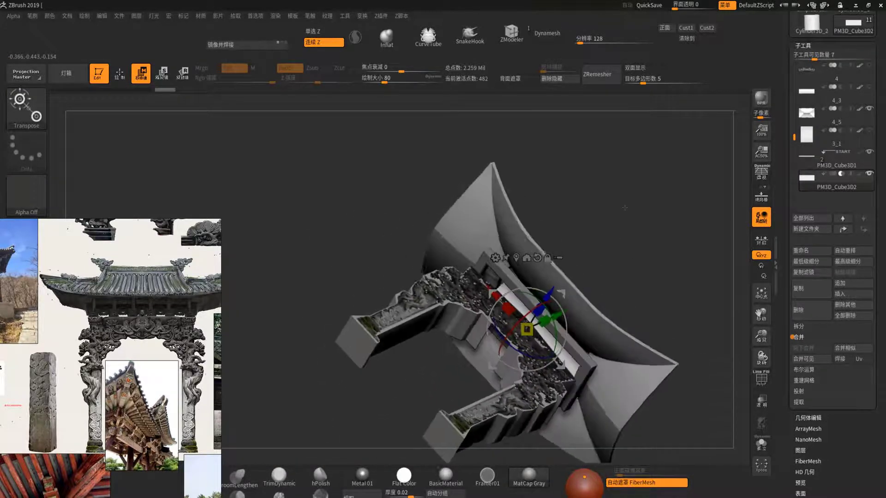
{"action": "scroll", "coordinate": [526, 329], "scroll_direction": "up", "scroll_amount": 3}
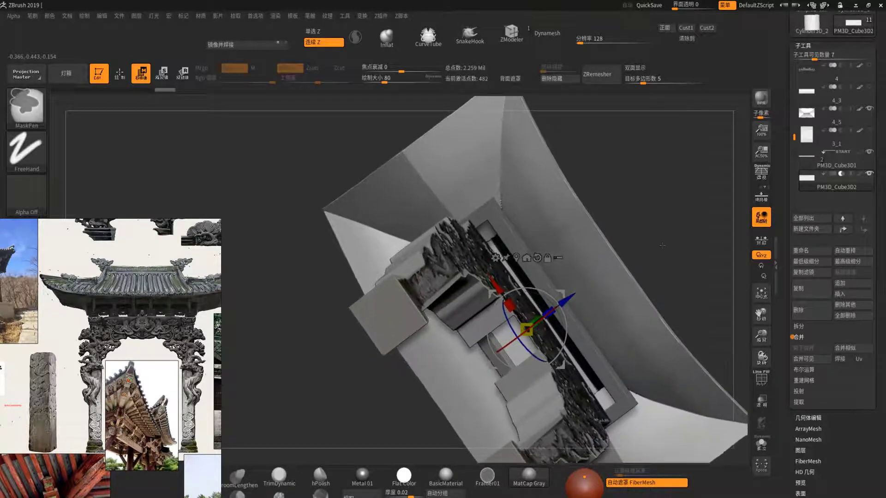
{"action": "scroll", "coordinate": [142, 390], "scroll_direction": "up", "scroll_amount": 3}
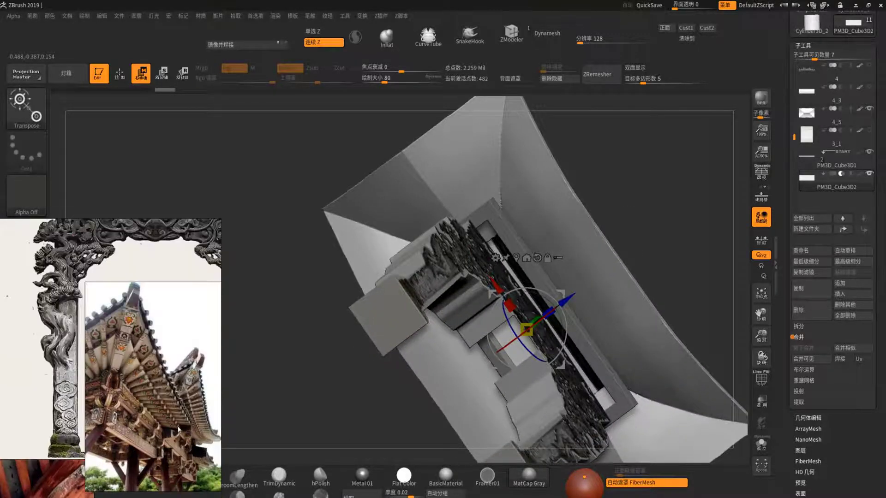
{"action": "mouse_move", "coordinate": [673, 258]}
{"action": "left_mouse_down"}
{"action": "mouse_move", "coordinate": [691, 243]}
{"action": "mouse_move", "coordinate": [582, 328]}
{"action": "left_mouse_up"}
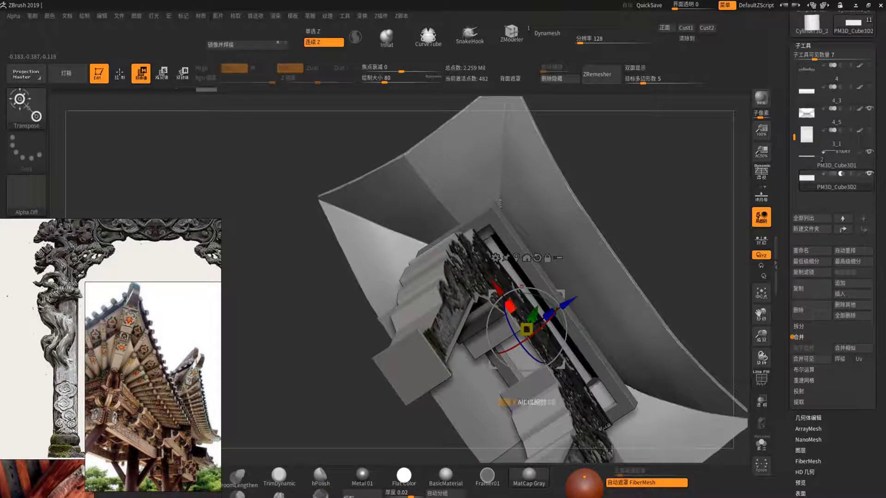
{"action": "mouse_move", "coordinate": [582, 328]}
{"action": "left_mouse_down"}
{"action": "mouse_move", "coordinate": [599, 276]}
{"action": "mouse_move", "coordinate": [655, 263]}
{"action": "left_mouse_up"}
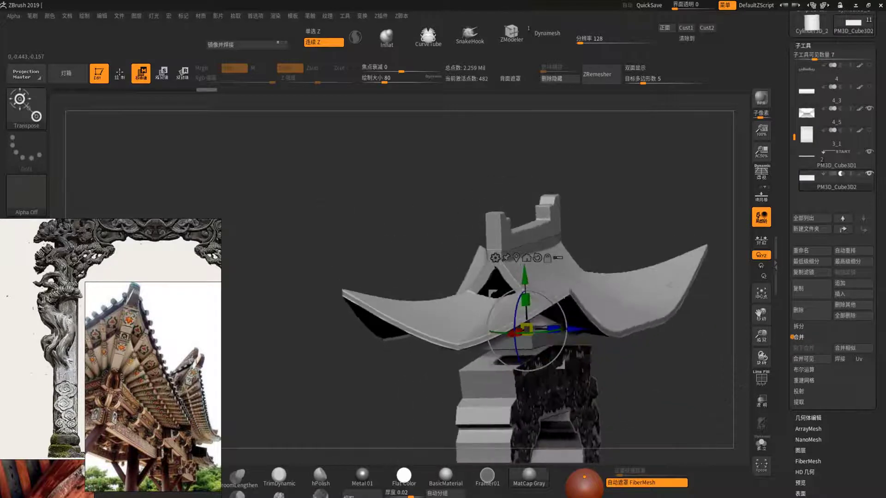
{"action": "key", "text": "Up"}
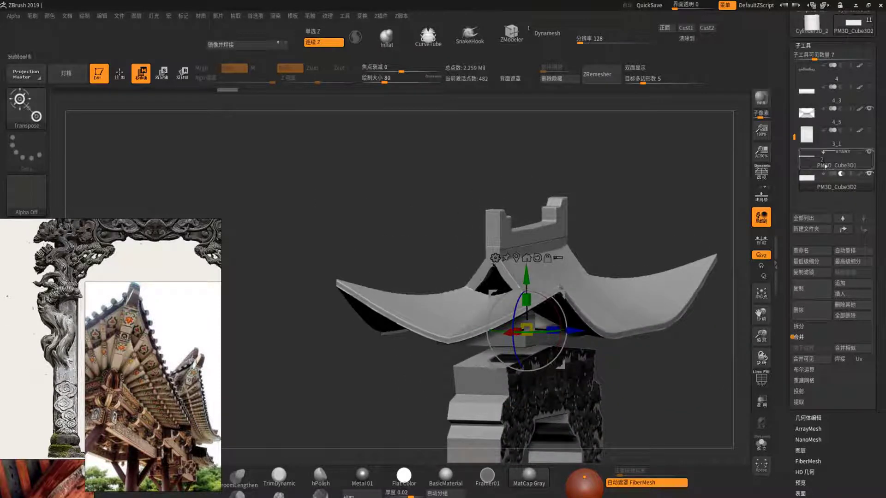
Undo the first DynaMesh and re-DynaMesh the beam at resolution 384.
{"action": "left_click", "coordinate": [556, 42]}
{"action": "left_click_drag", "start_coordinate": [655, 199], "coordinate": [684, 177]}
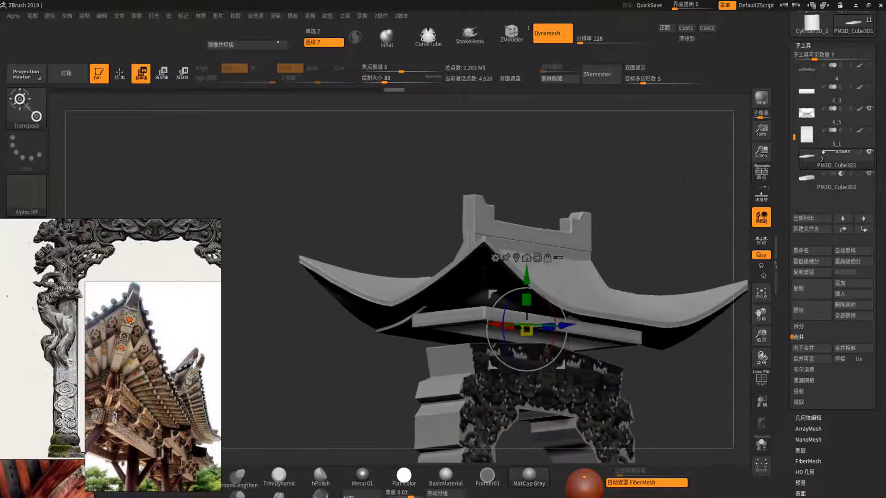
{"action": "key", "text": "ctrl+z"}
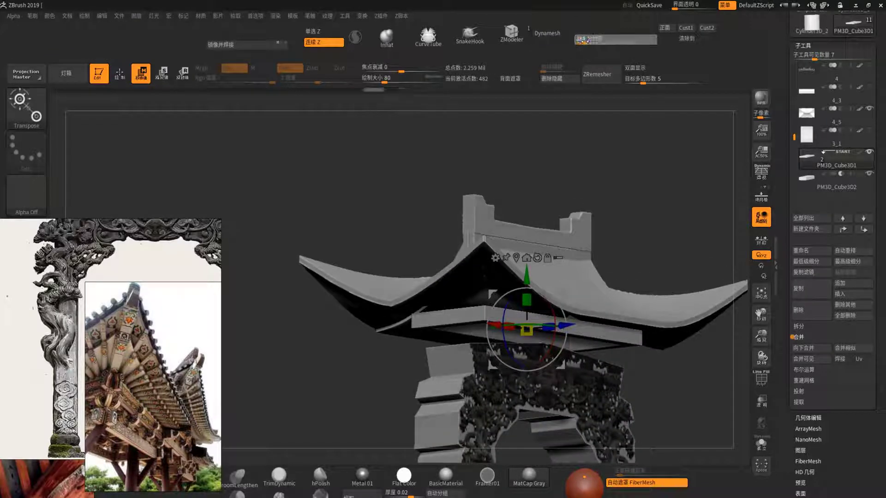
{"action": "left_click", "coordinate": [551, 34]}
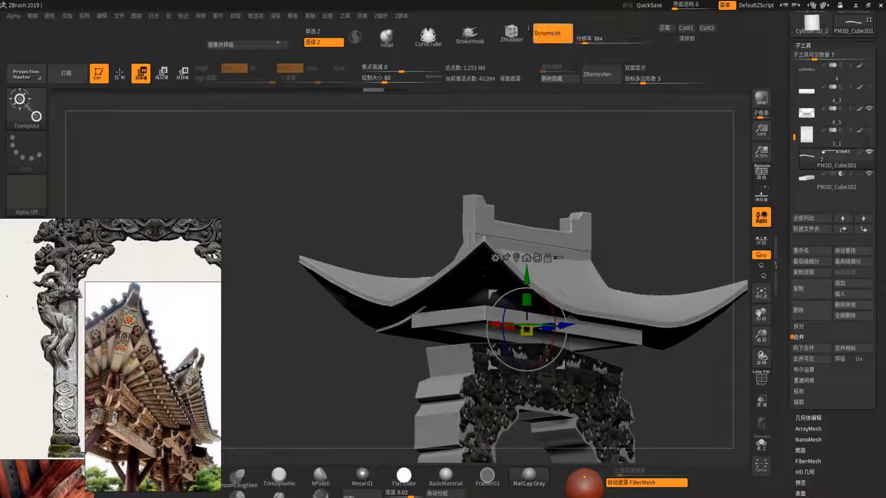
Merge Down the duplicate beam into PM3D_Cube3D1 and confirm the merge.
{"action": "left_click", "coordinate": [815, 341]}
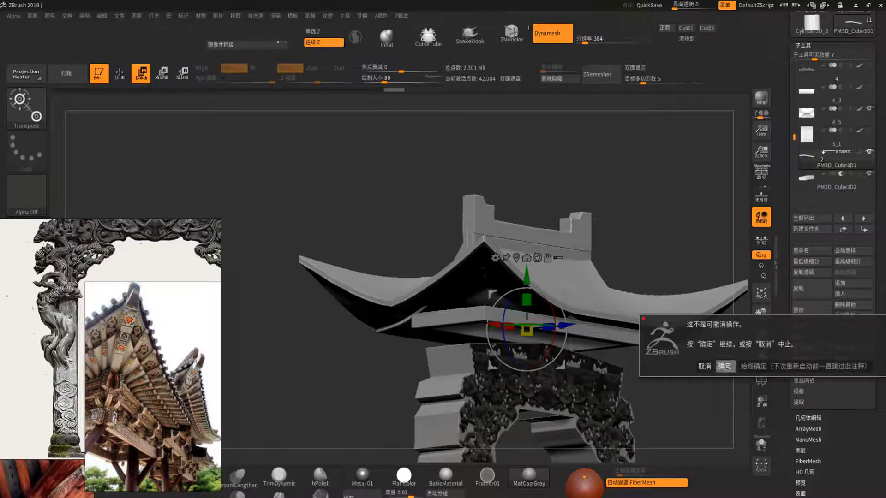
{"action": "left_click", "coordinate": [724, 367]}
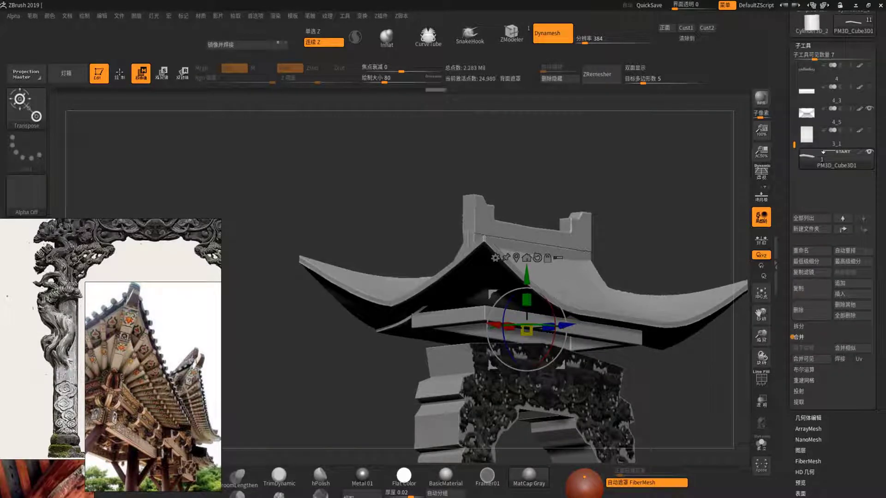
{"action": "mouse_move", "coordinate": [600, 176]}
{"action": "left_mouse_down"}
{"action": "mouse_move", "coordinate": [484, 185]}
{"action": "mouse_move", "coordinate": [438, 221]}
{"action": "left_mouse_up"}
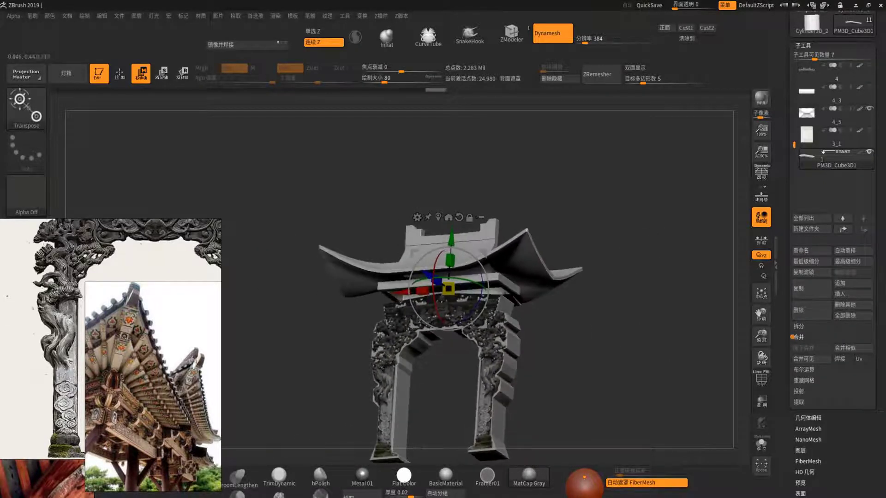
{"action": "left_click_drag", "start_coordinate": [438, 221], "coordinate": [439, 129]}
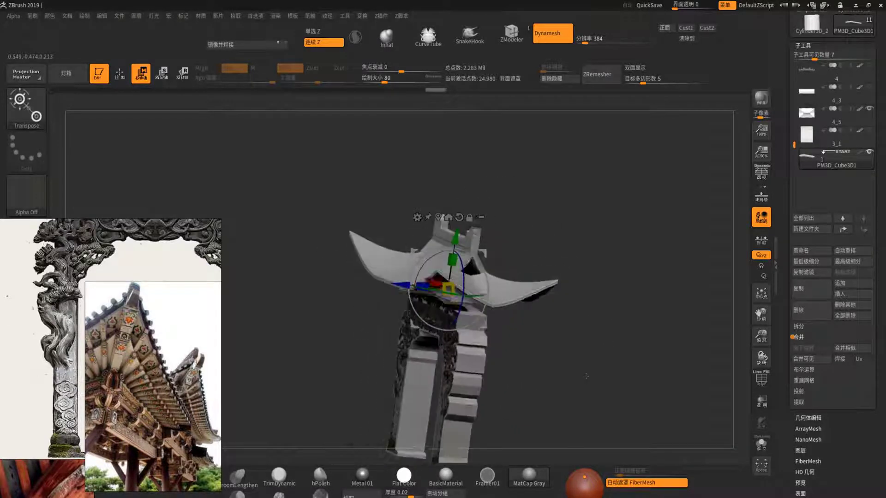
{"action": "left_click_drag", "start_coordinate": [645, 369], "coordinate": [672, 365], "text": "shift"}
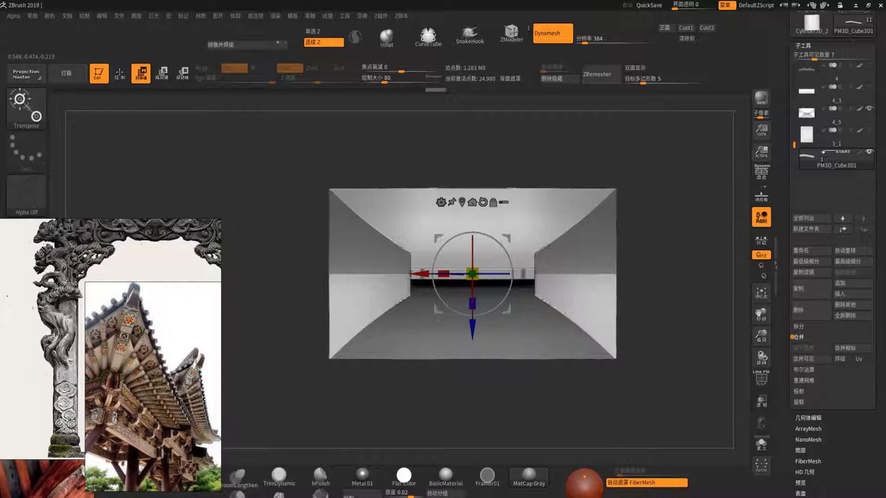
Zoom in on the curved roof's interior and select subtool 4_5.
{"action": "left_click_drag", "start_coordinate": [654, 369], "coordinate": [680, 364], "text": "alt"}
{"action": "key", "text": "q"}
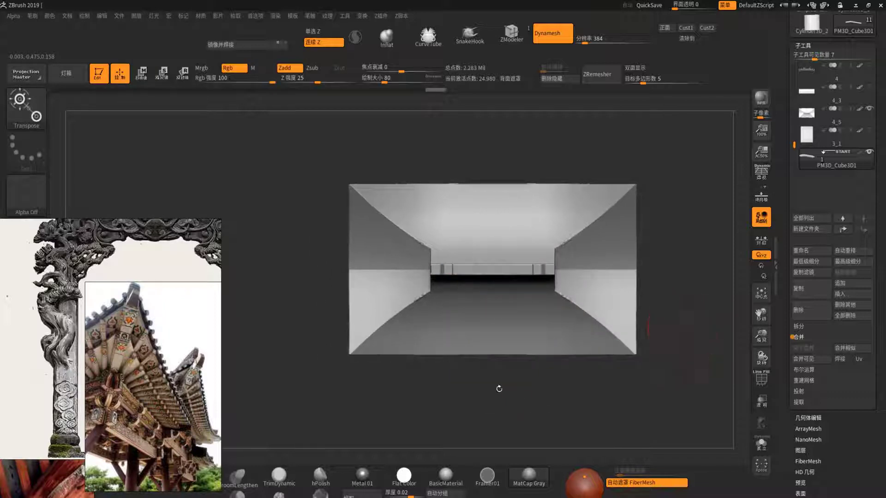
{"action": "left_click_drag", "start_coordinate": [494, 386], "coordinate": [494, 360], "text": "alt"}
{"action": "key", "text": "w"}
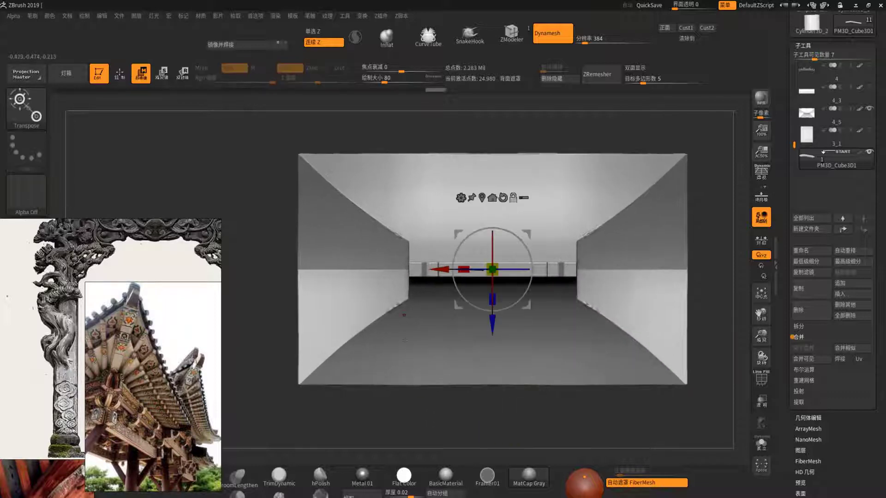
{"action": "key", "text": "q"}
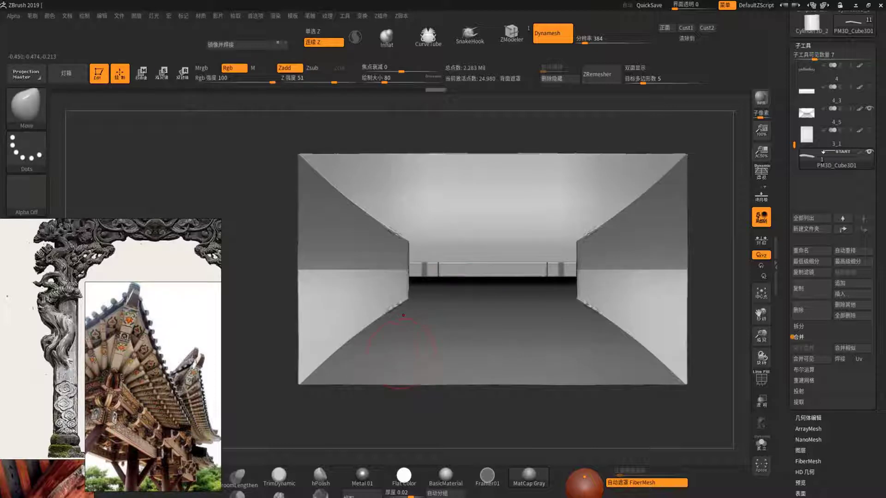
{"action": "left_click", "coordinate": [403, 315], "text": "alt"}
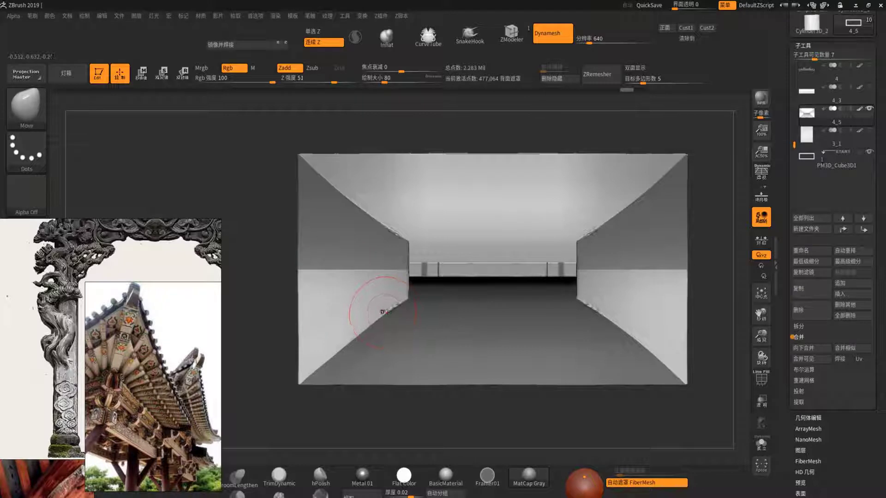
Frame and orbit into the box interior, then select the PM3D_Cube3D1 lintel frame.
{"action": "key", "text": "f"}
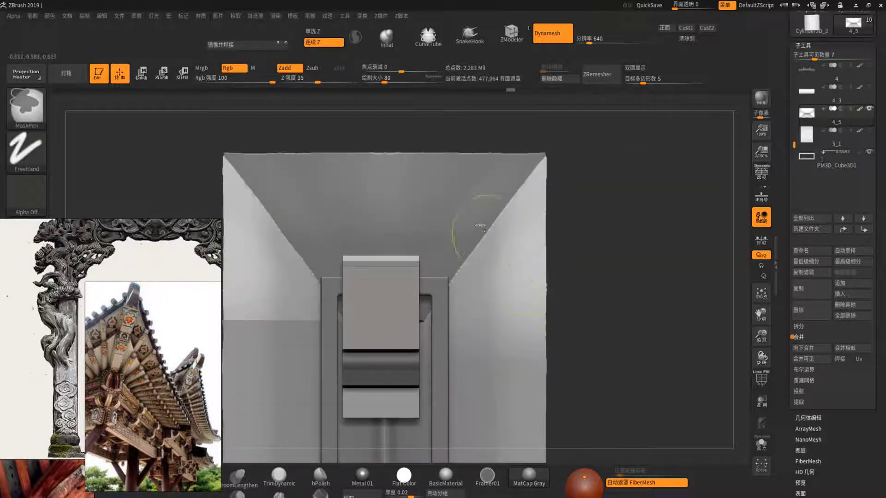
{"action": "left_click_drag", "start_coordinate": [459, 223], "coordinate": [639, 231]}
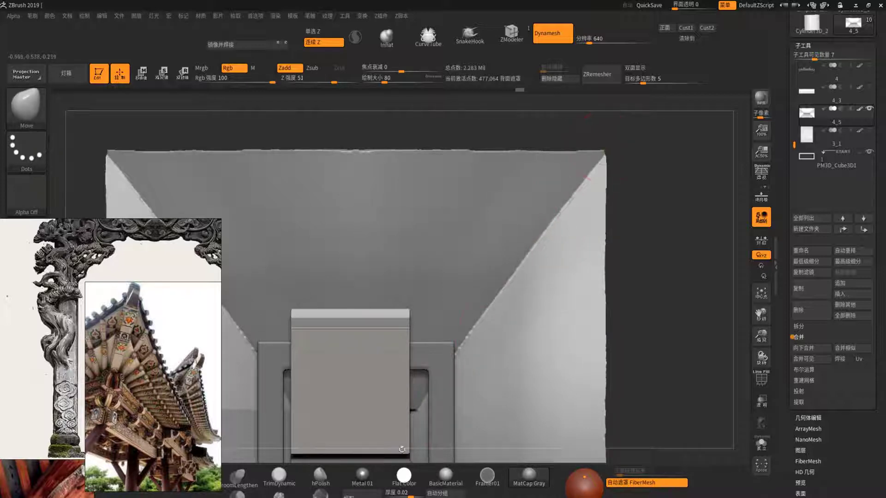
{"action": "key", "text": "f"}
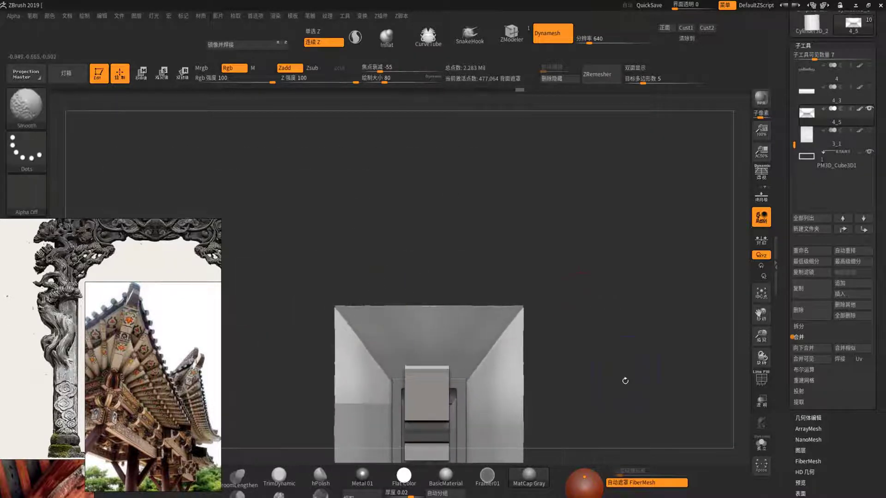
{"action": "left_click_drag", "start_coordinate": [625, 381], "coordinate": [474, 293], "text": "alt"}
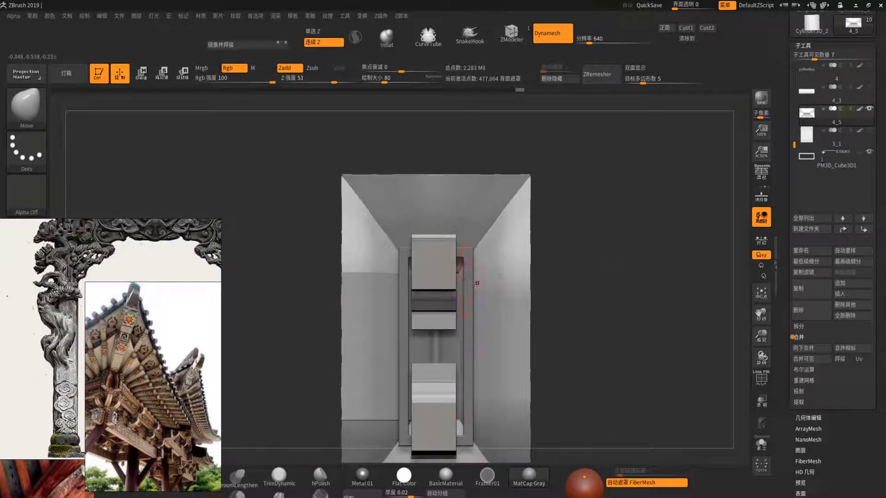
{"action": "left_click", "coordinate": [468, 288], "text": "alt"}
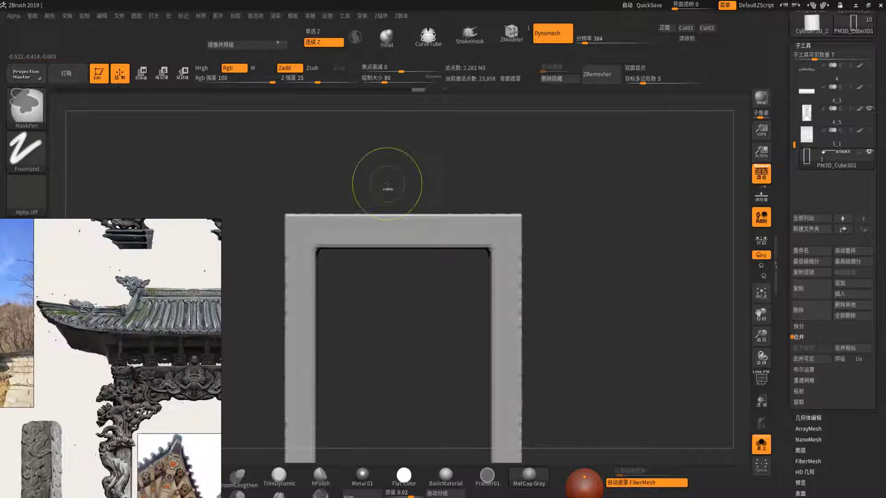
Mask the frame, invert, and stretch the top crossbar out past the right post.
{"action": "left_click_drag", "start_coordinate": [386, 170], "coordinate": [443, 369], "text": "ctrl"}
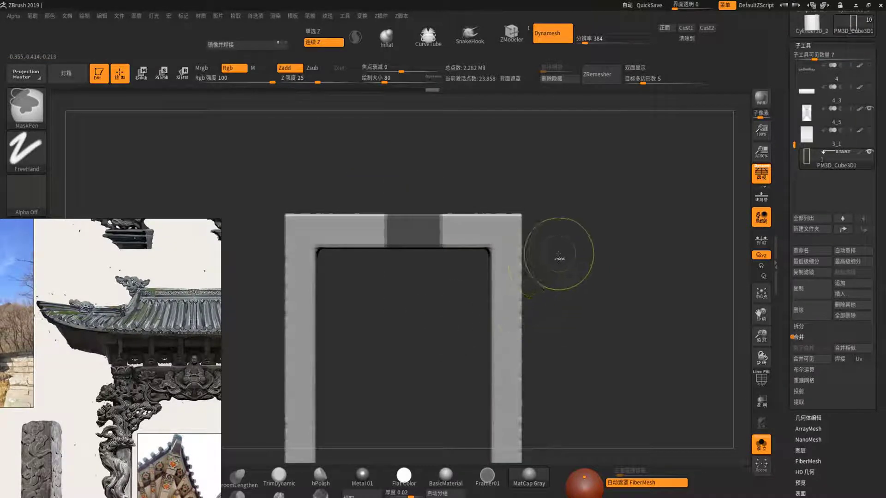
{"action": "left_click", "coordinate": [622, 288], "text": "ctrl"}
{"action": "key", "text": "w"}
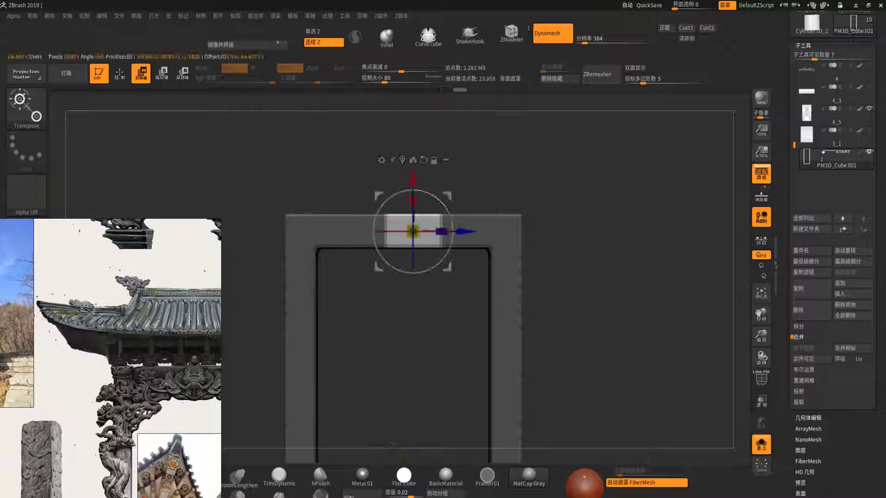
{"action": "mouse_move", "coordinate": [439, 230]}
{"action": "left_mouse_down"}
{"action": "mouse_move", "coordinate": [540, 231]}
{"action": "mouse_move", "coordinate": [572, 244]}
{"action": "left_mouse_up"}
{"action": "mouse_move", "coordinate": [646, 323]}
{"action": "left_mouse_down", "text": "alt"}
{"action": "mouse_move", "coordinate": [671, 325]}
{"action": "mouse_move", "coordinate": [599, 350]}
{"action": "mouse_move", "coordinate": [500, 186]}
{"action": "left_mouse_up", "text": "alt"}
{"action": "left_click", "coordinate": [646, 346], "text": "ctrl"}
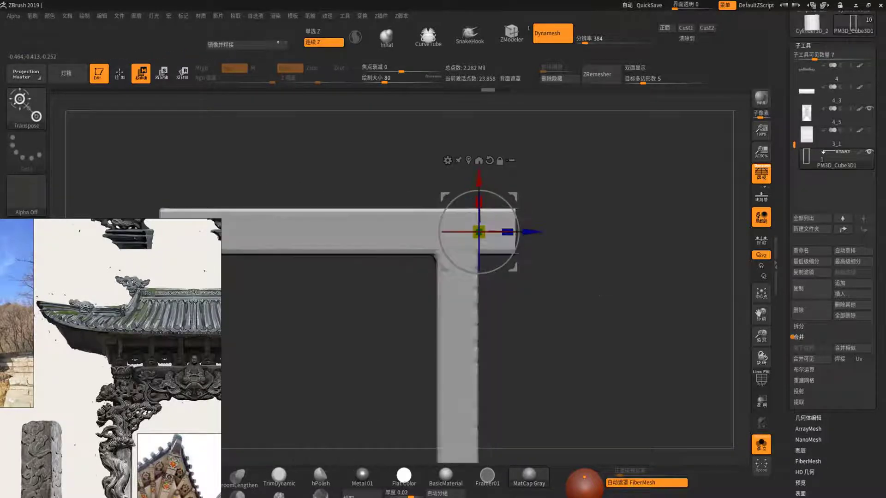
Show polyframe and regroup the frame into a single polygroup with Auto Groups.
{"action": "key", "text": "ctrl+shift"}
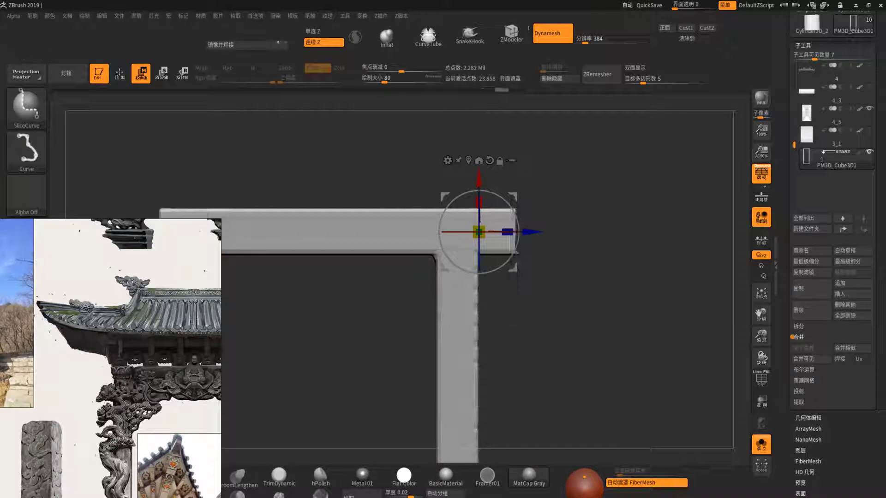
{"action": "left_click", "coordinate": [399, 235]}
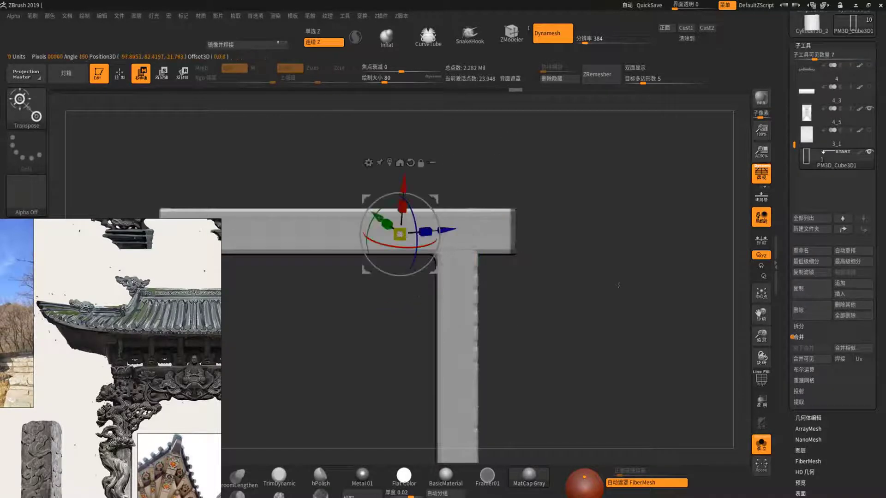
{"action": "mouse_move", "coordinate": [600, 277]}
{"action": "left_mouse_down"}
{"action": "mouse_move", "coordinate": [581, 351]}
{"action": "mouse_move", "coordinate": [600, 323]}
{"action": "left_mouse_up"}
{"action": "key", "text": "ctrl"}
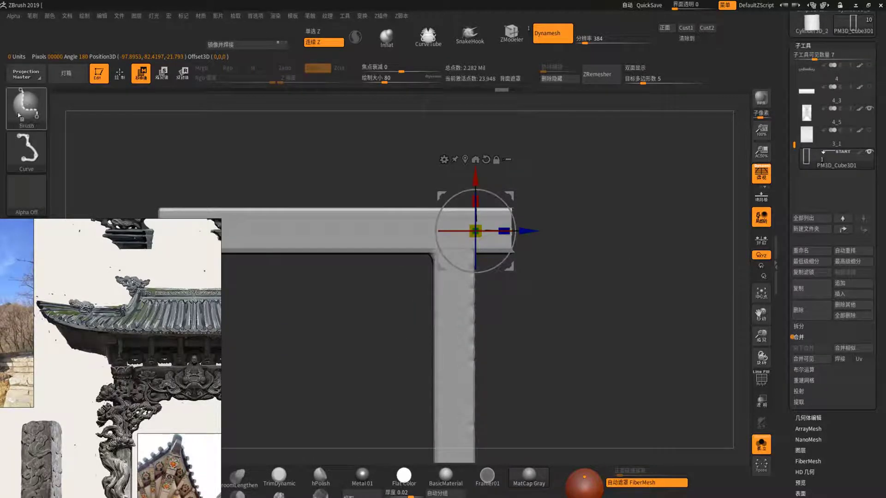
{"action": "left_click", "coordinate": [761, 381]}
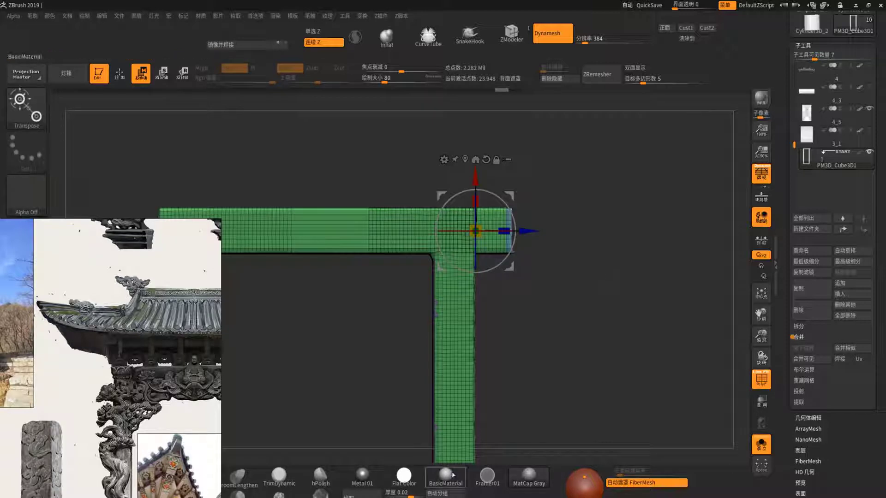
{"action": "left_click", "coordinate": [444, 493]}
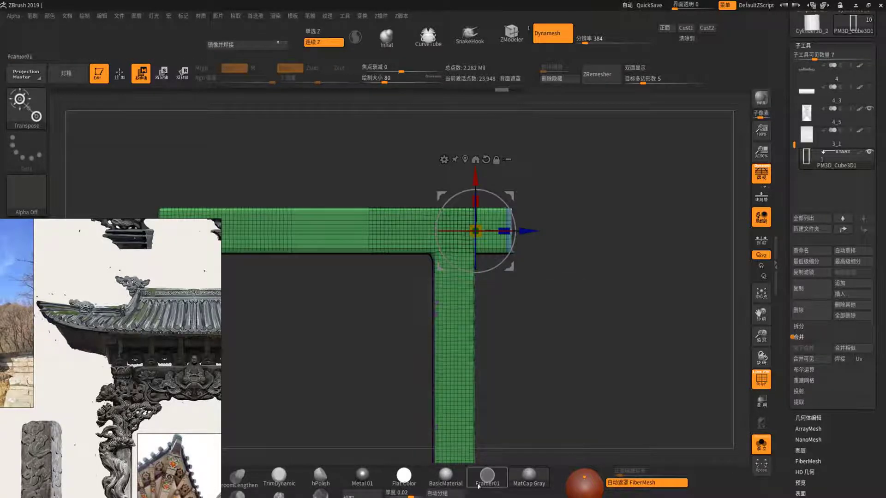
{"action": "left_click", "coordinate": [444, 494]}
SliceCurve a strip off the bar's right end, hide it, and Delete Hidden.
{"action": "key", "text": "ctrl+shift"}
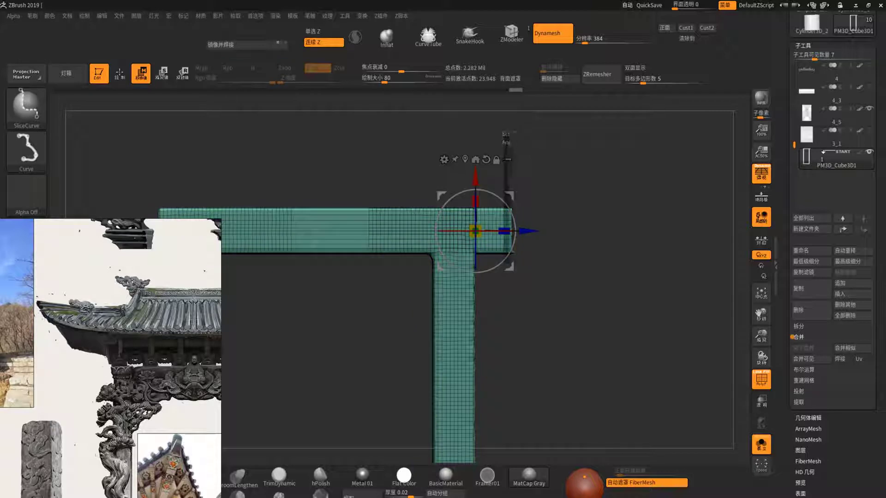
{"action": "left_click_drag", "start_coordinate": [506, 134], "coordinate": [508, 323], "text": "ctrl+shift"}
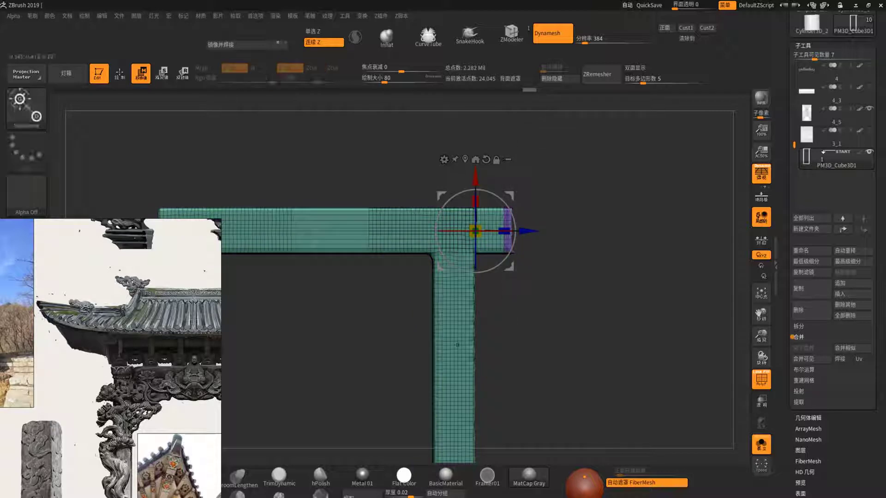
{"action": "left_click", "coordinate": [455, 317], "text": "ctrl+shift"}
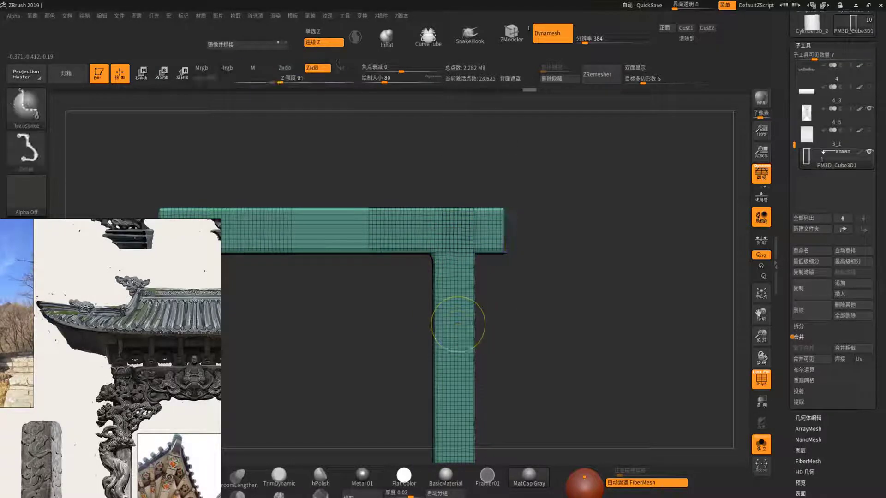
{"action": "left_click", "coordinate": [555, 79]}
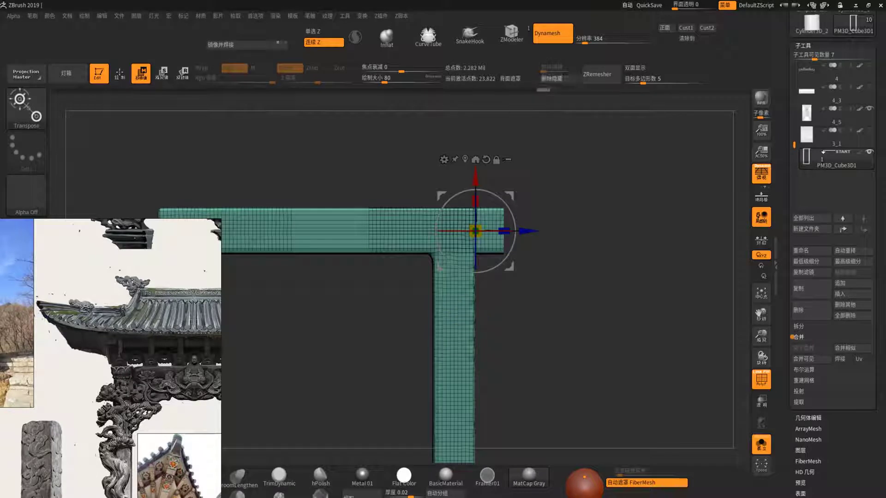
{"action": "left_click_drag", "start_coordinate": [558, 101], "coordinate": [555, 85]}
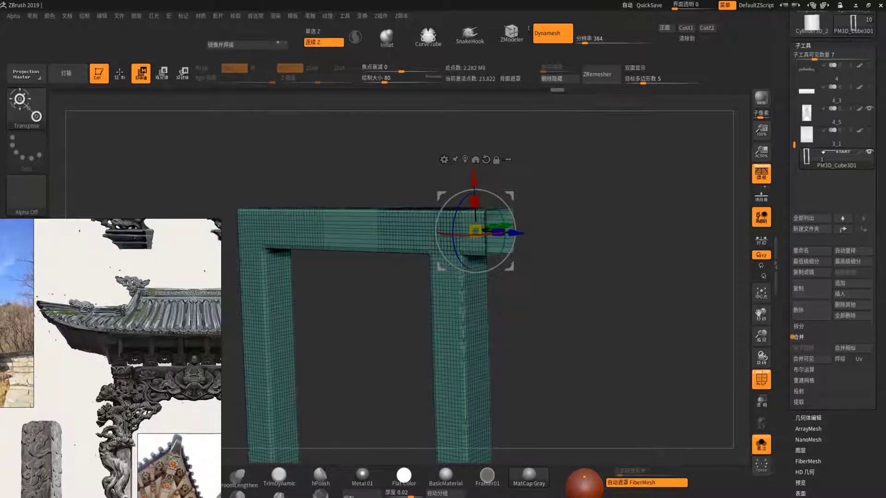
{"action": "left_click", "coordinate": [438, 261], "text": "ctrl+shift"}
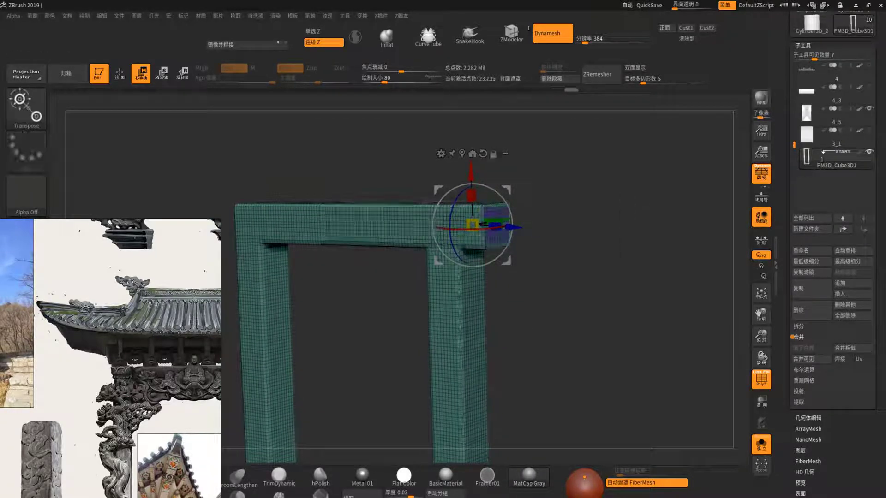
{"action": "left_click_drag", "start_coordinate": [443, 217], "coordinate": [473, 291]}
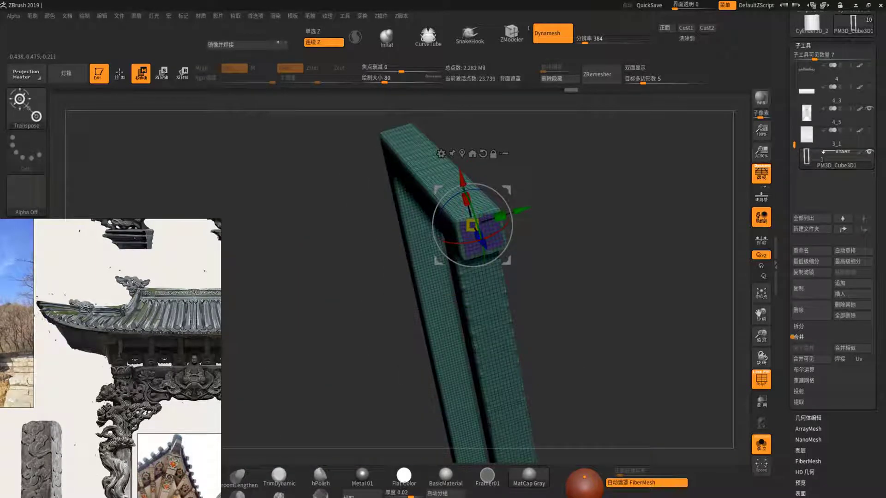
{"action": "left_click_drag", "start_coordinate": [600, 323], "coordinate": [600, 350]}
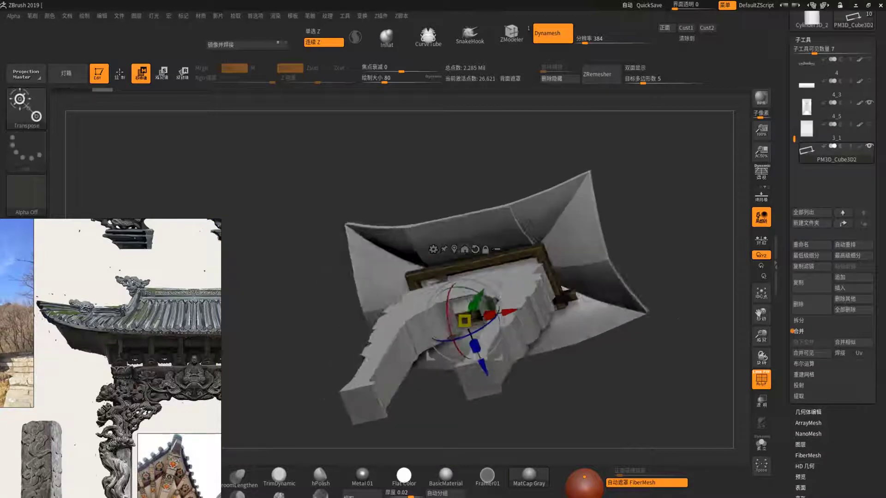
Hide the wireframe, solo the frame, and zoom into its bars from the front.
{"action": "left_click", "coordinate": [762, 380]}
{"action": "left_click", "coordinate": [761, 444]}
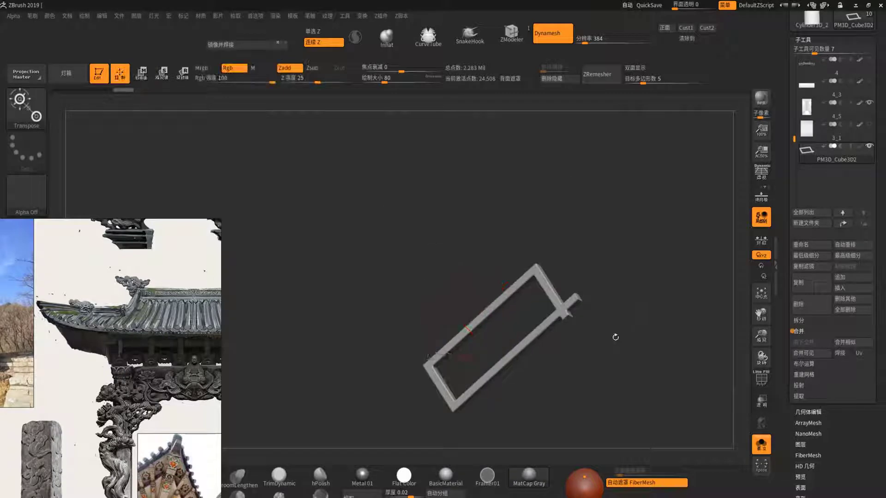
{"action": "left_click_drag", "start_coordinate": [615, 336], "coordinate": [659, 418], "text": "shift"}
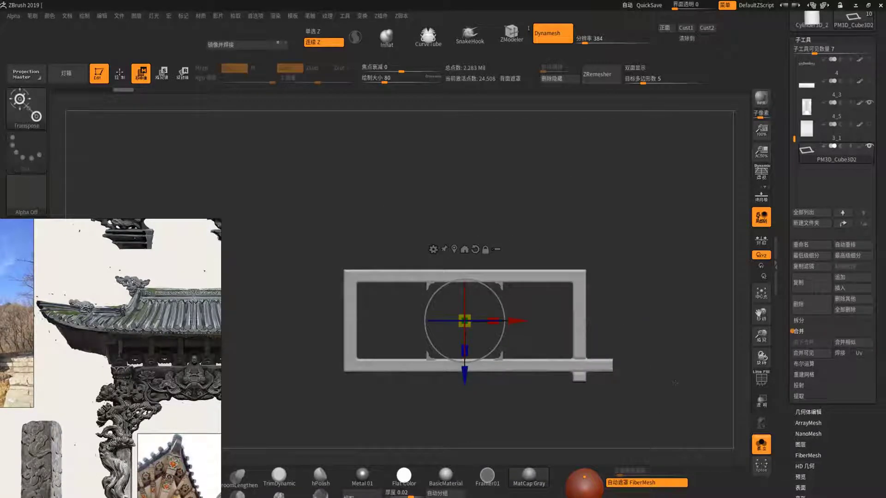
{"action": "key", "text": "q"}
{"action": "mouse_move", "coordinate": [658, 384]}
{"action": "left_mouse_down"}
{"action": "mouse_move", "coordinate": [666, 396]}
{"action": "mouse_move", "coordinate": [604, 359]}
{"action": "left_mouse_up"}
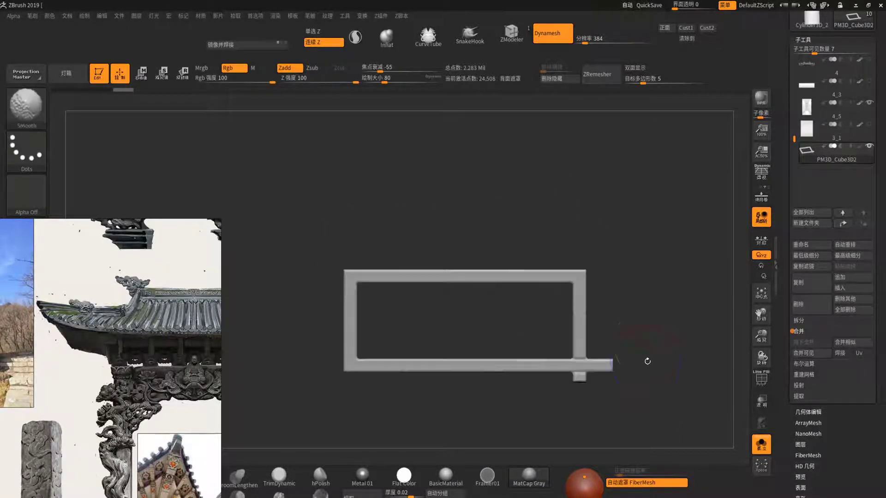
{"action": "mouse_move", "coordinate": [566, 310]}
{"action": "right_mouse_down", "text": "alt"}
{"action": "mouse_move", "coordinate": [491, 170]}
{"action": "mouse_move", "coordinate": [588, 335]}
{"action": "mouse_move", "coordinate": [513, 356]}
{"action": "mouse_move", "coordinate": [554, 322]}
{"action": "mouse_move", "coordinate": [530, 350]}
{"action": "mouse_move", "coordinate": [386, 349]}
{"action": "mouse_move", "coordinate": [577, 350]}
{"action": "mouse_move", "coordinate": [635, 327]}
{"action": "right_mouse_up", "text": "alt"}
Mask and invert, then drag the gizmo's red handle to shorten the bar's left end.
{"action": "left_click_drag", "start_coordinate": [375, 221], "coordinate": [445, 364], "text": "ctrl"}
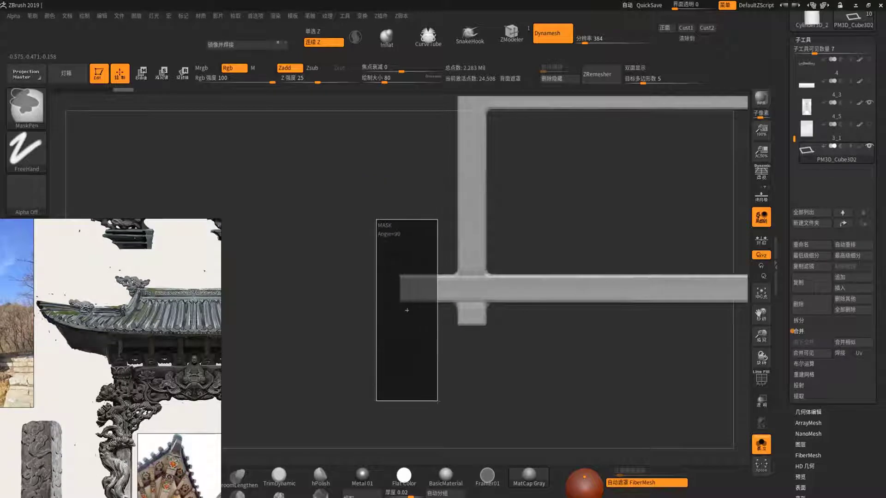
{"action": "left_click", "coordinate": [569, 368], "text": "ctrl"}
{"action": "key", "text": "w"}
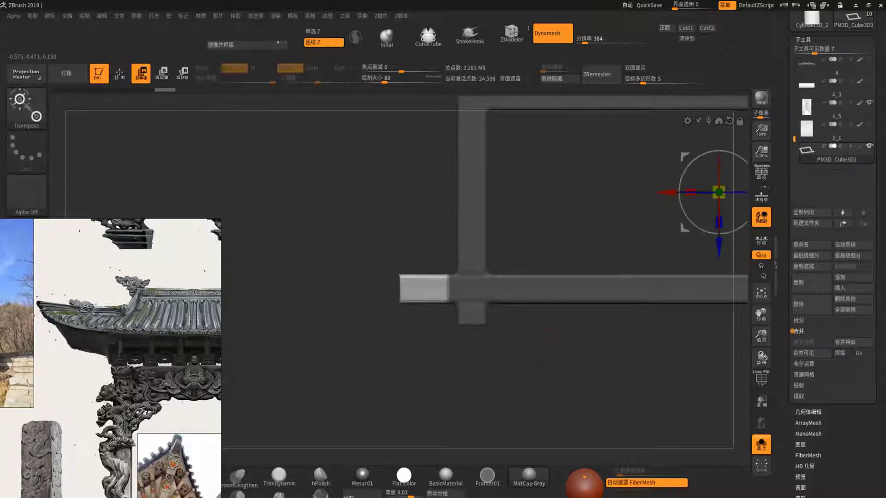
{"action": "left_click_drag", "start_coordinate": [718, 193], "coordinate": [499, 192], "text": "alt"}
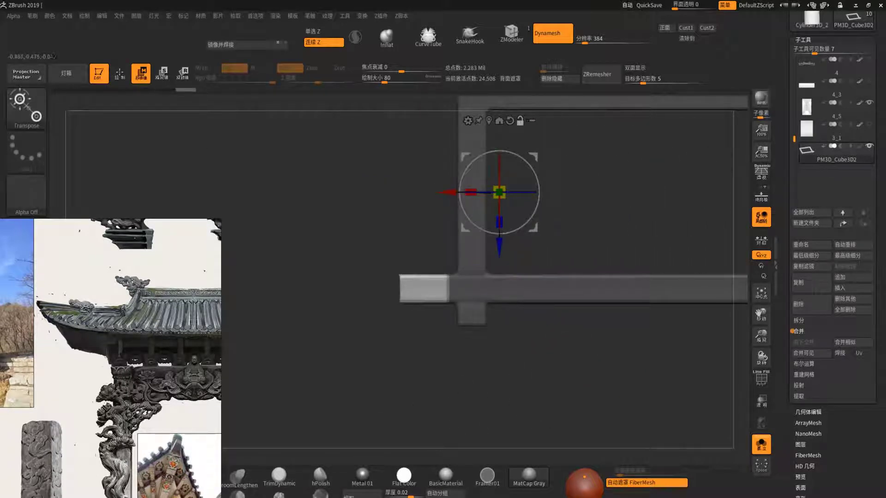
{"action": "left_click", "coordinate": [441, 290], "text": "alt"}
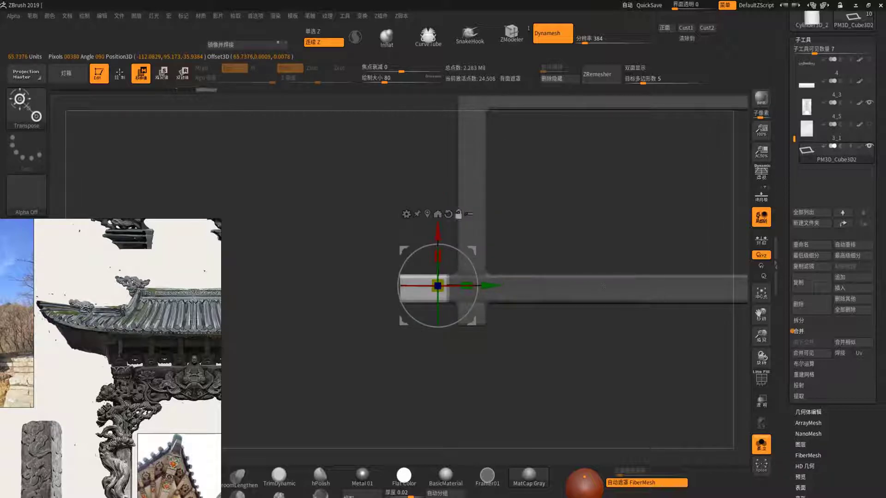
{"action": "left_click", "coordinate": [448, 214]}
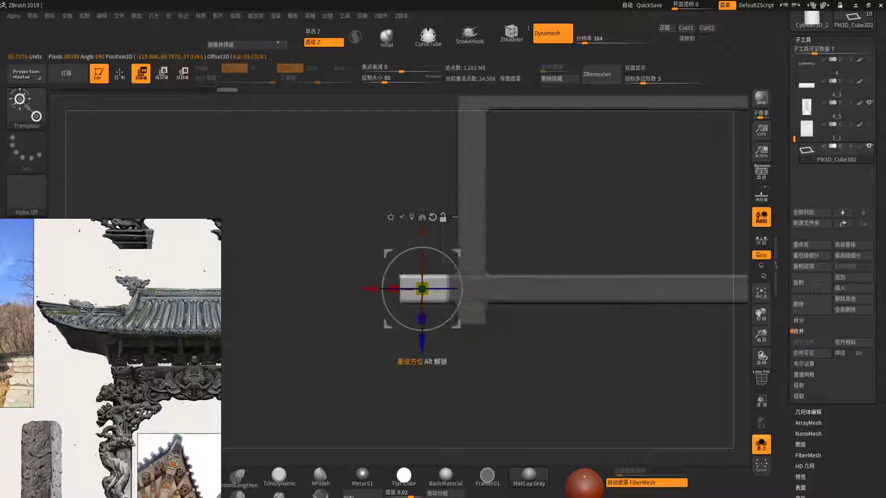
{"action": "left_click_drag", "start_coordinate": [422, 361], "coordinate": [447, 361], "text": "alt"}
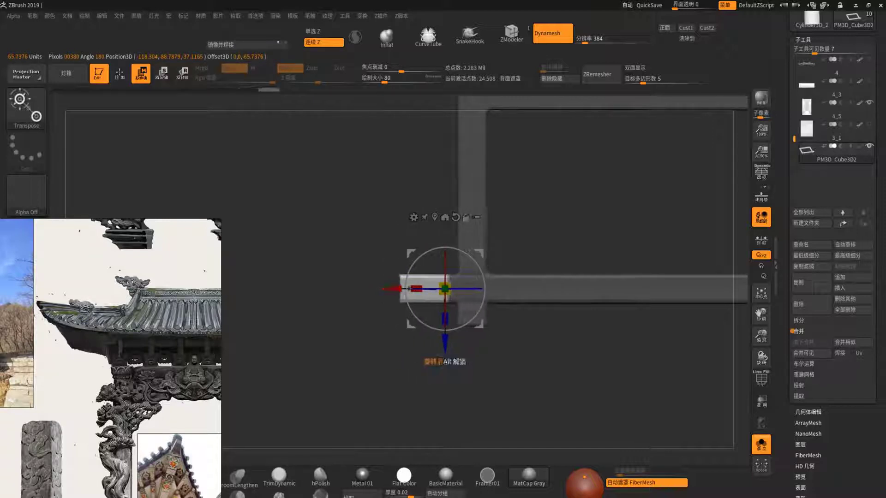
{"action": "left_click_drag", "start_coordinate": [412, 290], "coordinate": [422, 292]}
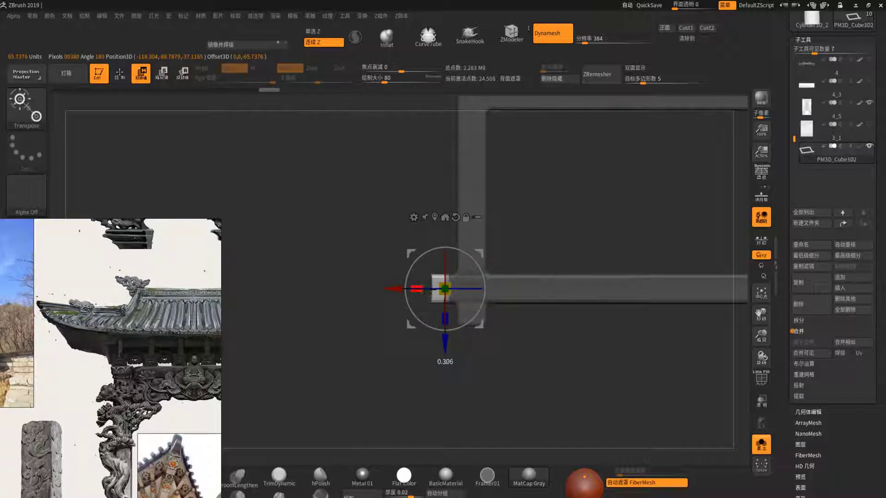
Zoom out and turn Solo off to show the whole archway.
{"action": "scroll", "coordinate": [423, 291], "scroll_direction": "down", "scroll_amount": 2}
{"action": "scroll", "coordinate": [422, 292], "scroll_direction": "down", "scroll_amount": 2}
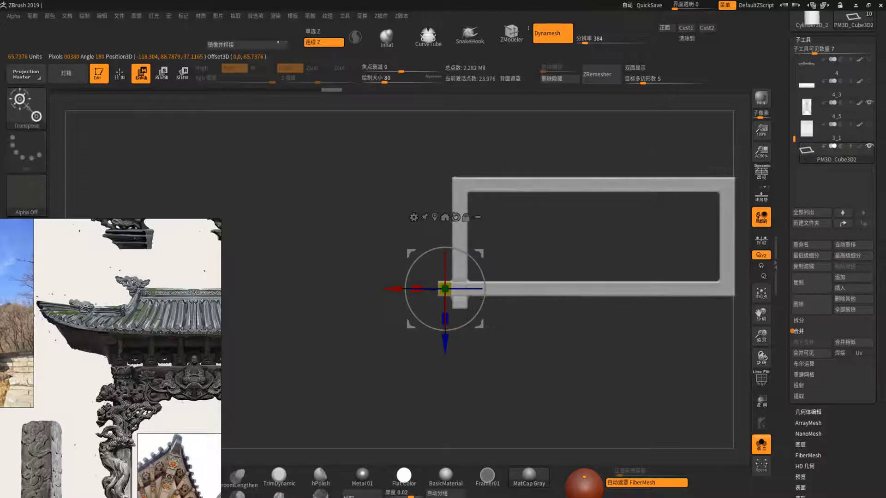
{"action": "left_click", "coordinate": [761, 444]}
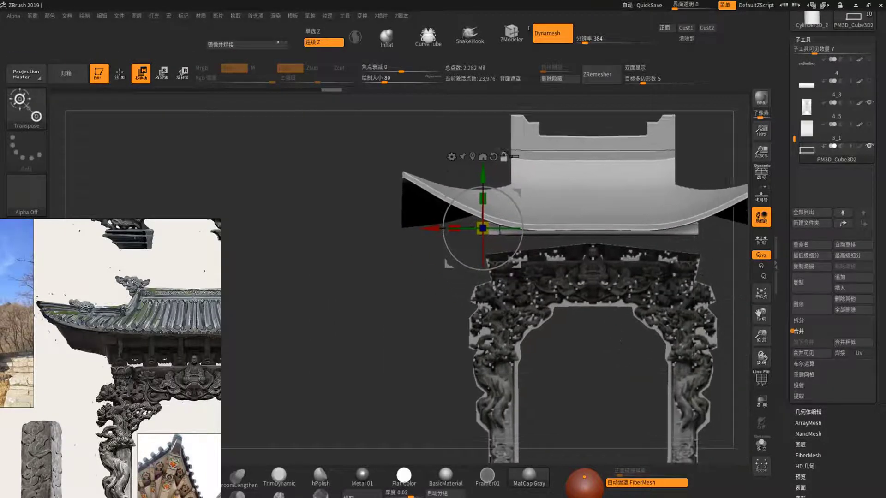
Mirror and Weld the beam frame to both sides and nudge it under the roof.
{"action": "left_click_drag", "start_coordinate": [621, 340], "coordinate": [504, 223]}
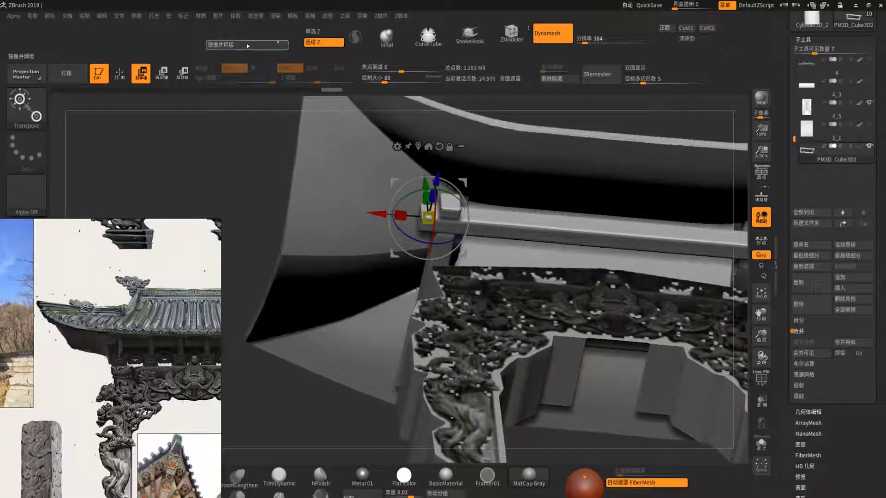
{"action": "left_click_drag", "start_coordinate": [244, 129], "coordinate": [204, 191]}
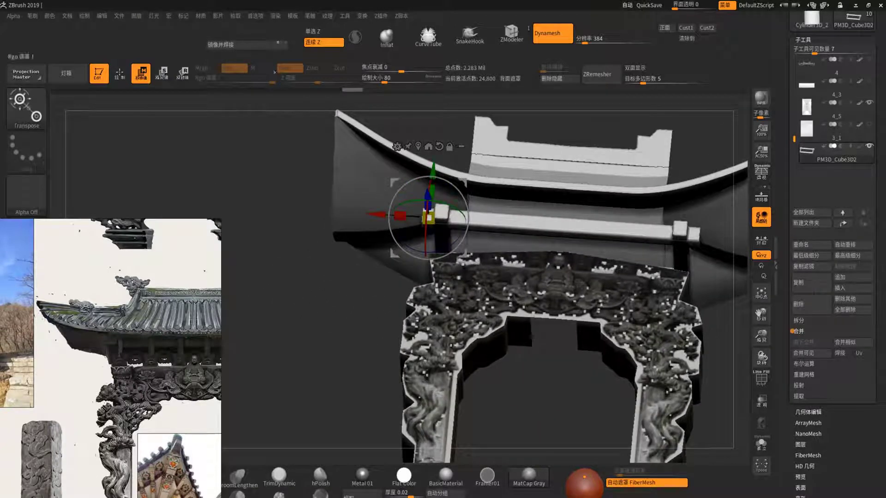
{"action": "left_click", "coordinate": [262, 45]}
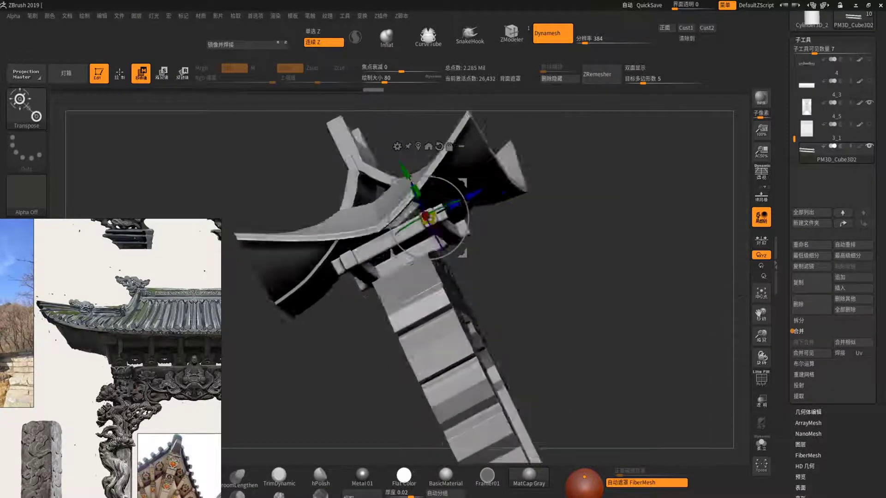
{"action": "left_click_drag", "start_coordinate": [276, 120], "coordinate": [258, 184]}
{"action": "mouse_move", "coordinate": [550, 269]}
{"action": "left_mouse_down"}
{"action": "mouse_move", "coordinate": [429, 295]}
{"action": "mouse_move", "coordinate": [505, 165]}
{"action": "left_mouse_up"}
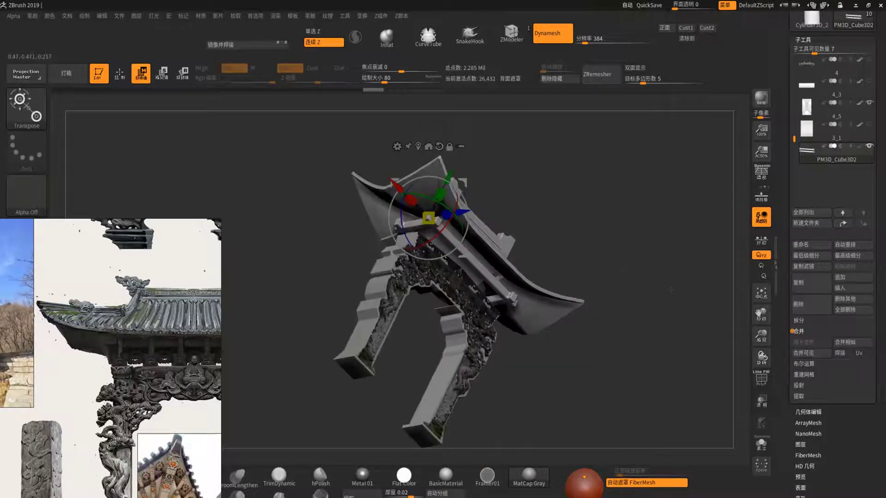
{"action": "key", "text": "q"}
{"action": "key", "text": "w"}
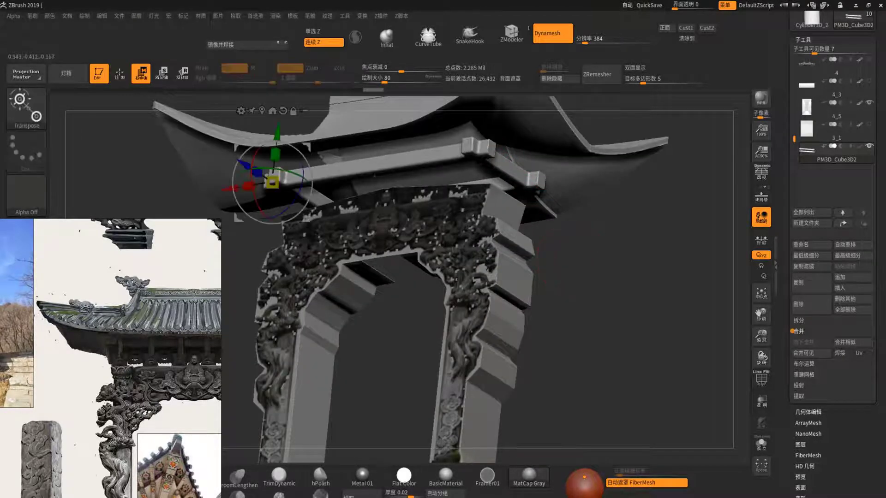
{"action": "left_click_drag", "start_coordinate": [276, 152], "coordinate": [275, 147]}
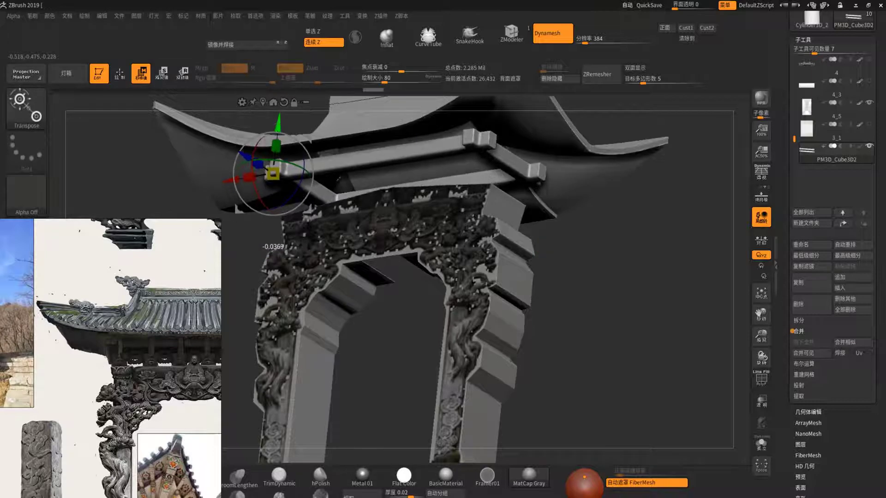
Append a Cube3D as new subtool 11 in front of the gate.
{"action": "mouse_move", "coordinate": [600, 323]}
{"action": "left_mouse_down"}
{"action": "mouse_move", "coordinate": [577, 295]}
{"action": "mouse_move", "coordinate": [621, 294]}
{"action": "mouse_move", "coordinate": [574, 285]}
{"action": "mouse_move", "coordinate": [564, 353]}
{"action": "left_mouse_up"}
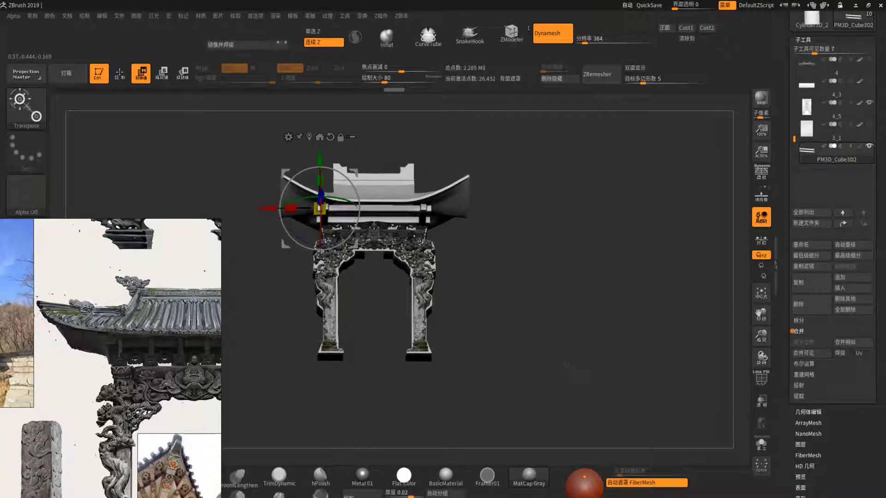
{"action": "mouse_move", "coordinate": [565, 353]}
{"action": "left_mouse_down", "text": "alt"}
{"action": "mouse_move", "coordinate": [572, 369]}
{"action": "mouse_move", "coordinate": [541, 261]}
{"action": "mouse_move", "coordinate": [560, 291]}
{"action": "left_mouse_up", "text": "alt"}
{"action": "key", "text": "q"}
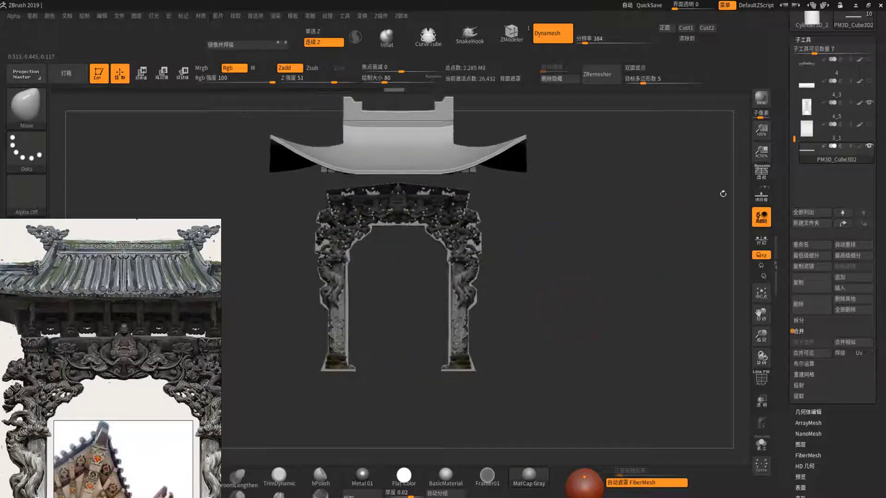
{"action": "left_click", "coordinate": [835, 277]}
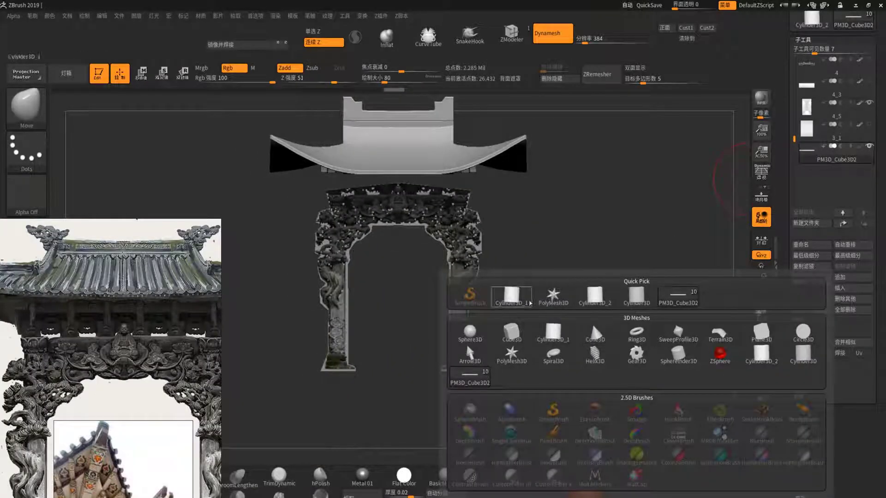
{"action": "left_click", "coordinate": [517, 336]}
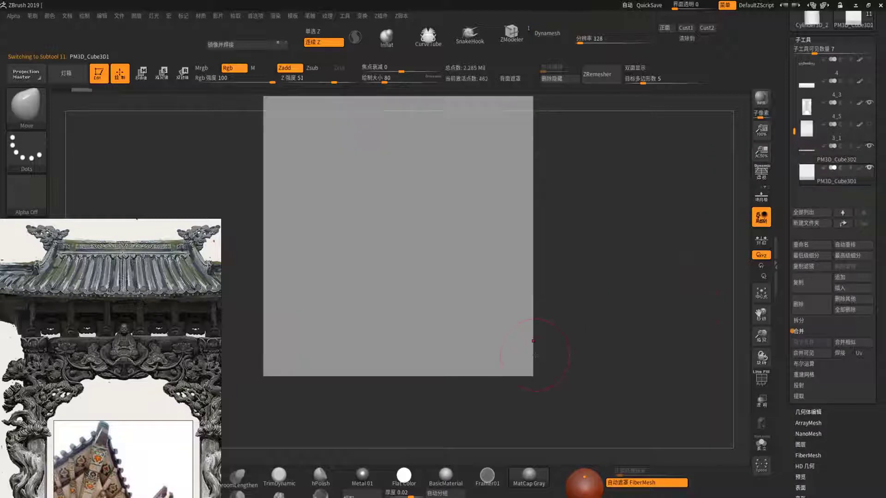
Shrink the new cube and stretch it along X into a wide lintel beam.
{"action": "key", "text": "w"}
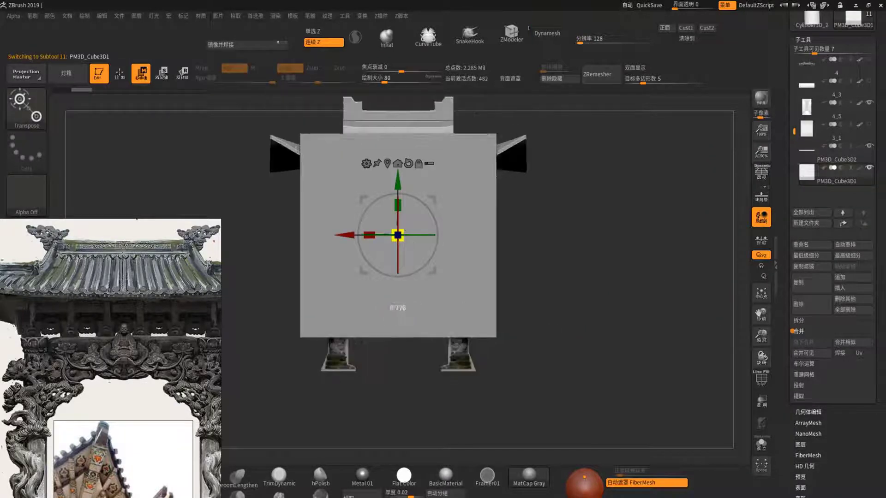
{"action": "left_click_drag", "start_coordinate": [405, 228], "coordinate": [308, 352]}
{"action": "left_click_drag", "start_coordinate": [577, 277], "coordinate": [646, 277], "text": "shift"}
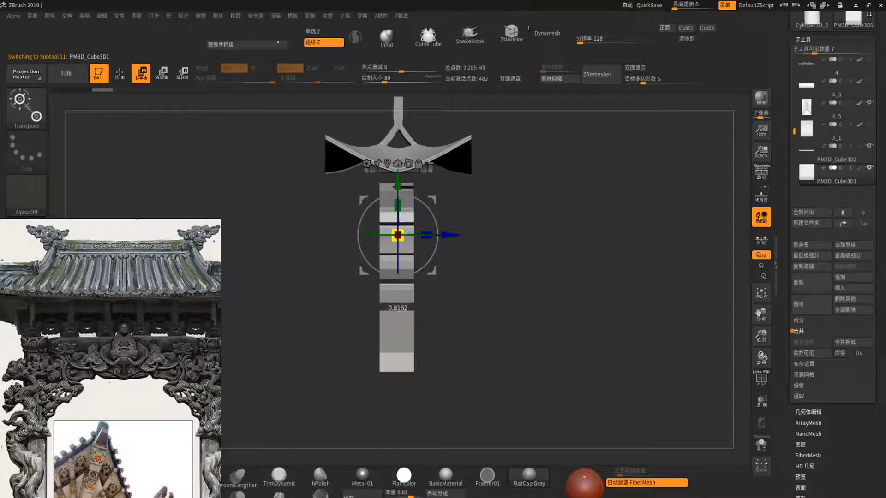
{"action": "left_click_drag", "start_coordinate": [402, 233], "coordinate": [403, 150], "text": "shift"}
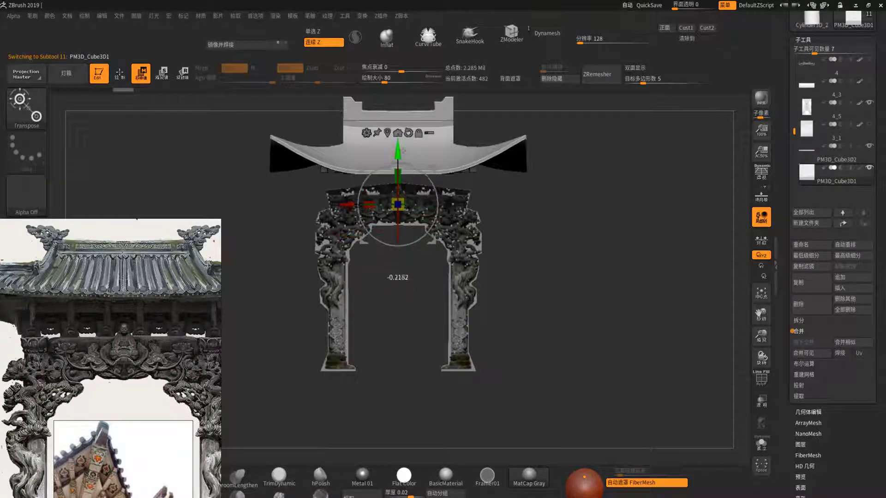
{"action": "mouse_move", "coordinate": [396, 277]}
{"action": "left_mouse_down", "text": "shift"}
{"action": "mouse_move", "coordinate": [500, 243]}
{"action": "mouse_move", "coordinate": [406, 243]}
{"action": "left_mouse_up", "text": "shift"}
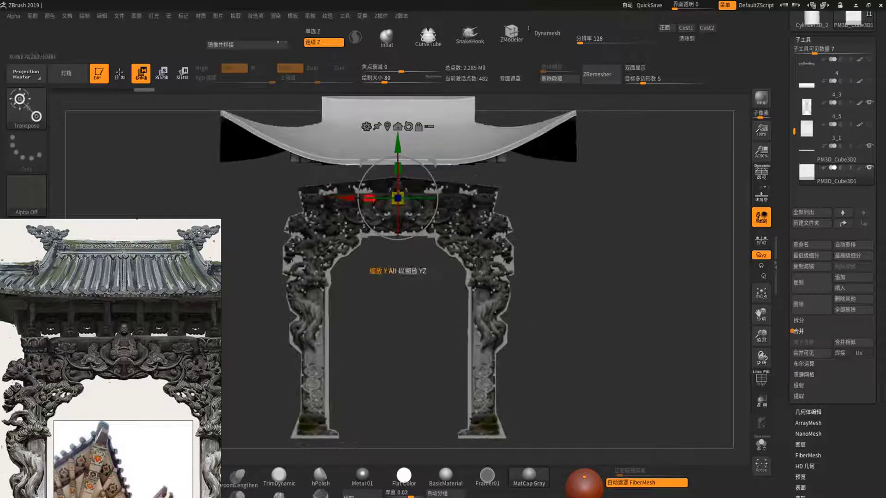
{"action": "left_click_drag", "start_coordinate": [373, 203], "coordinate": [371, 203]}
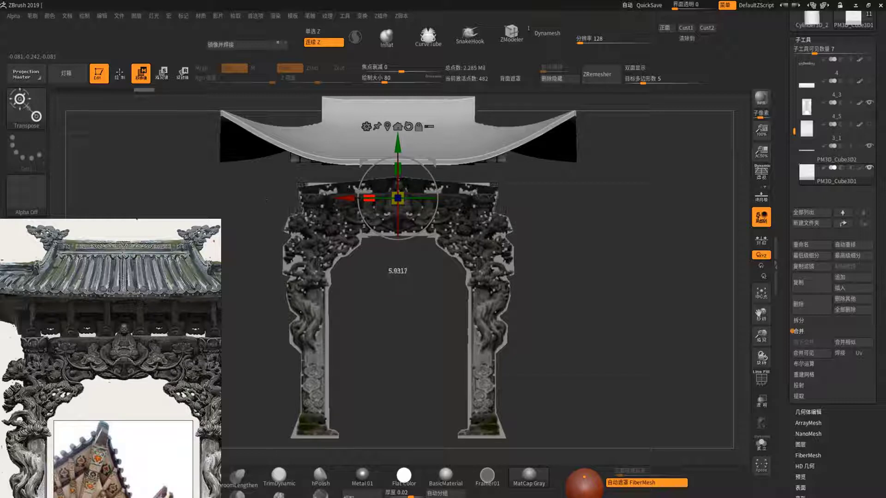
Orbit to check the beam's depth from both sides and turn on Transp.
{"action": "left_click_drag", "start_coordinate": [405, 243], "coordinate": [500, 243], "text": "shift"}
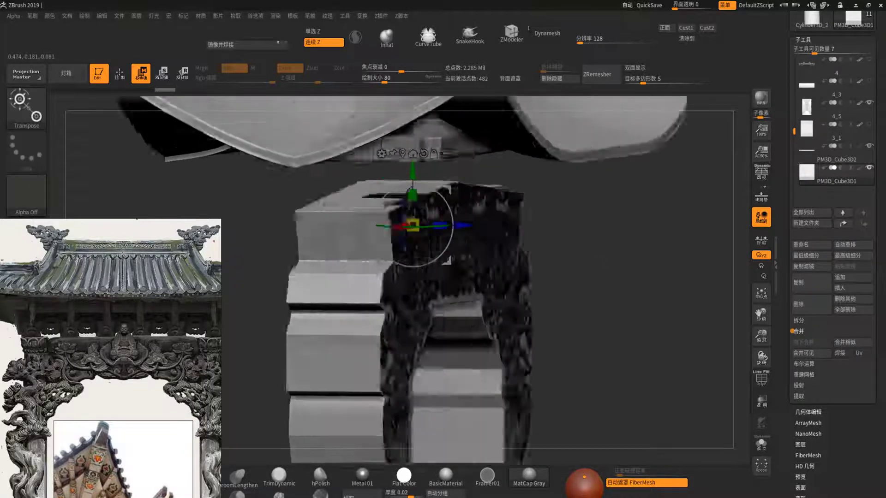
{"action": "left_click_drag", "start_coordinate": [500, 277], "coordinate": [406, 277]}
{"action": "mouse_move", "coordinate": [639, 274]}
{"action": "right_mouse_down", "text": "ctrl"}
{"action": "mouse_move", "coordinate": [610, 292]}
{"action": "mouse_move", "coordinate": [556, 263]}
{"action": "right_mouse_up", "text": "ctrl"}
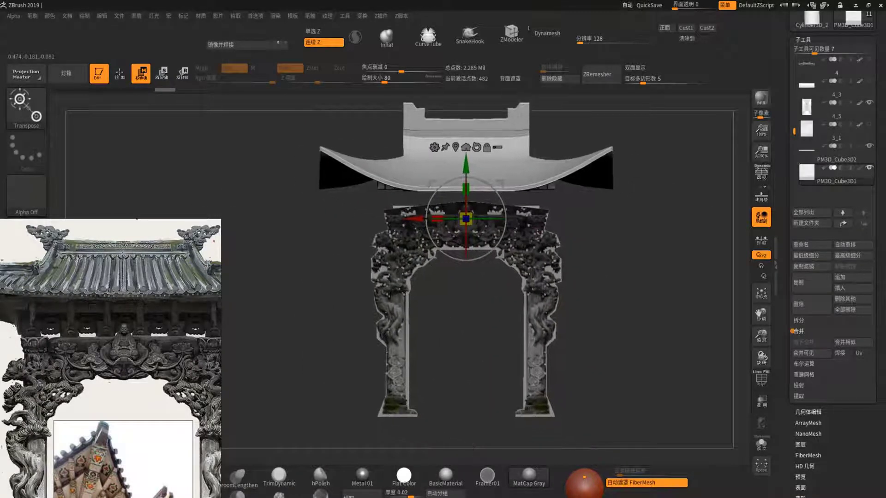
{"action": "mouse_move", "coordinate": [536, 381]}
{"action": "right_mouse_down", "text": "ctrl"}
{"action": "mouse_move", "coordinate": [521, 230]}
{"action": "mouse_move", "coordinate": [651, 262]}
{"action": "right_mouse_up", "text": "ctrl"}
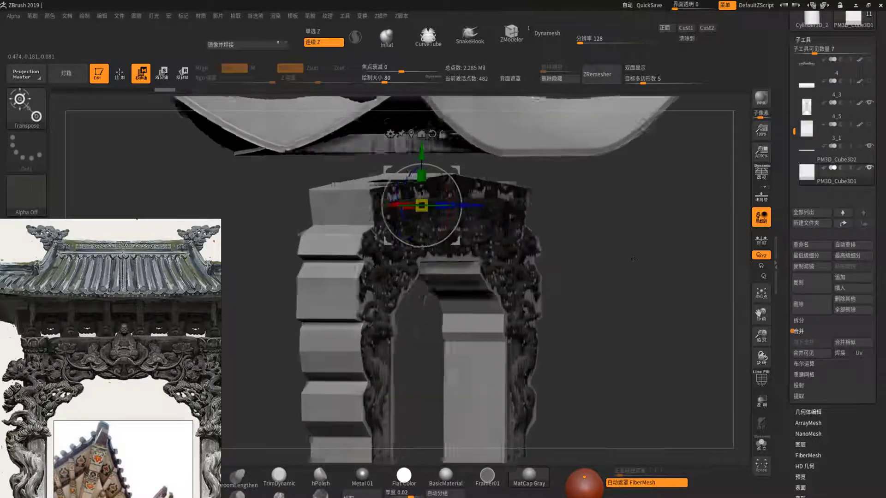
{"action": "mouse_move", "coordinate": [651, 261]}
{"action": "right_mouse_down"}
{"action": "mouse_move", "coordinate": [521, 231]}
{"action": "mouse_move", "coordinate": [730, 398]}
{"action": "right_mouse_up"}
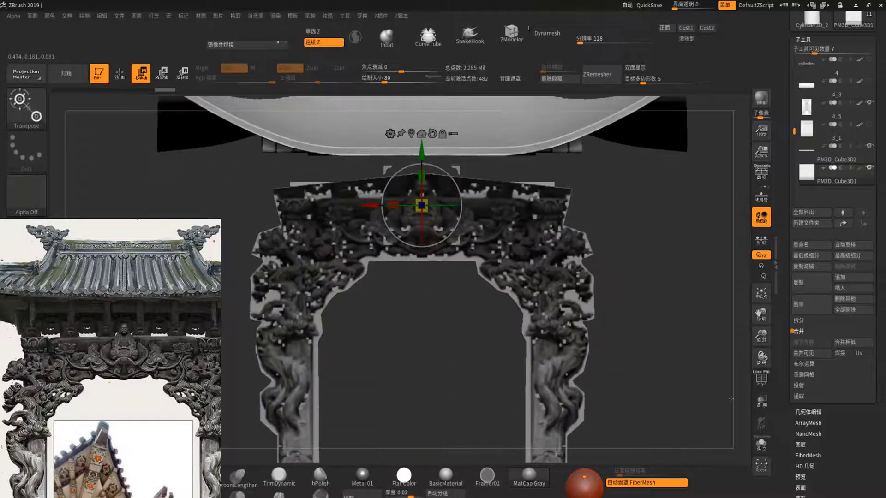
{"action": "left_click", "coordinate": [761, 401]}
{"action": "mouse_move", "coordinate": [544, 286]}
{"action": "right_mouse_down", "text": "ctrl"}
{"action": "mouse_move", "coordinate": [545, 232]}
{"action": "mouse_move", "coordinate": [544, 286]}
{"action": "right_mouse_up", "text": "ctrl"}
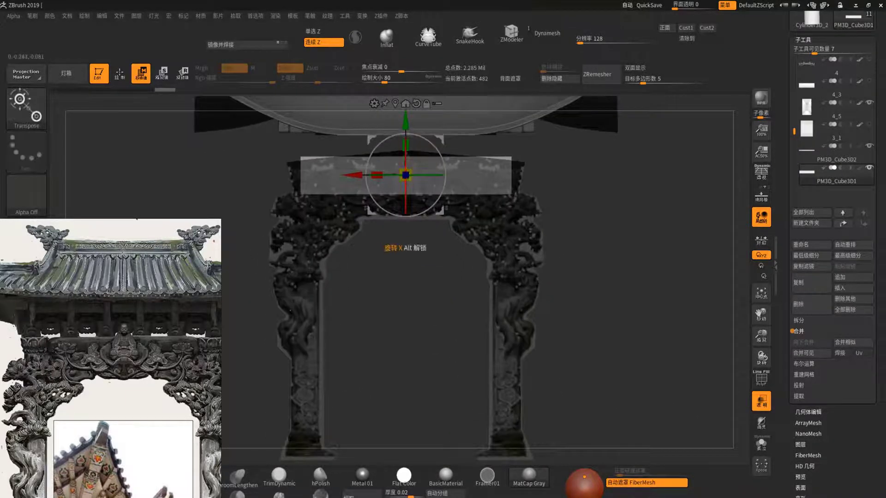
Thin and shorten the lintel, then Ctrl-drag a copy down and rotate it 90° upright.
{"action": "left_click_drag", "start_coordinate": [406, 122], "coordinate": [406, 134]}
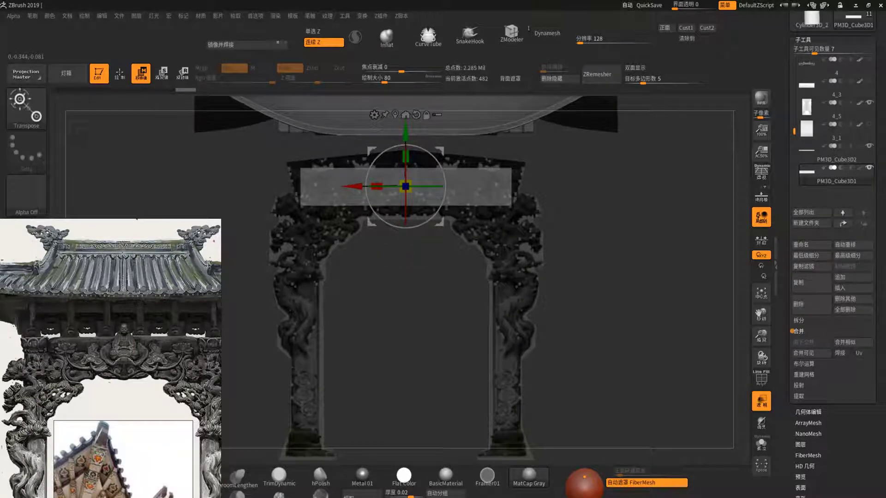
{"action": "left_click_drag", "start_coordinate": [559, 201], "coordinate": [673, 206]}
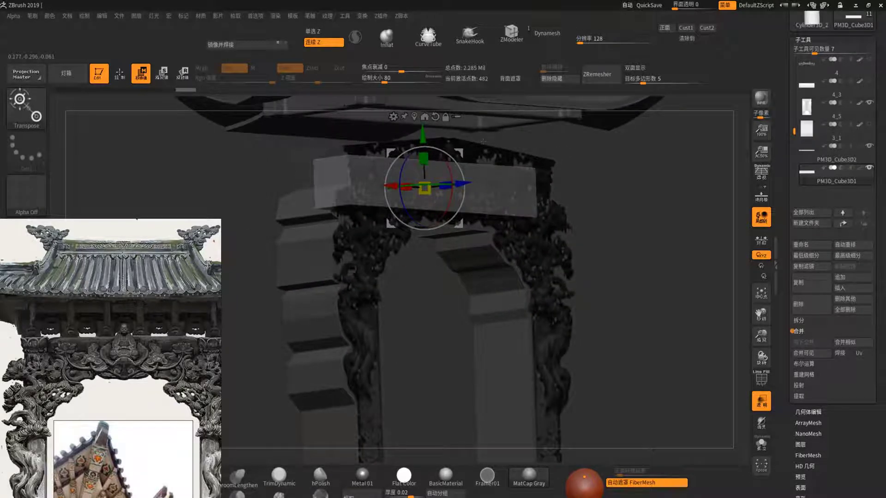
{"action": "left_click_drag", "start_coordinate": [574, 244], "coordinate": [474, 214]}
{"action": "left_click_drag", "start_coordinate": [424, 159], "coordinate": [431, 176]}
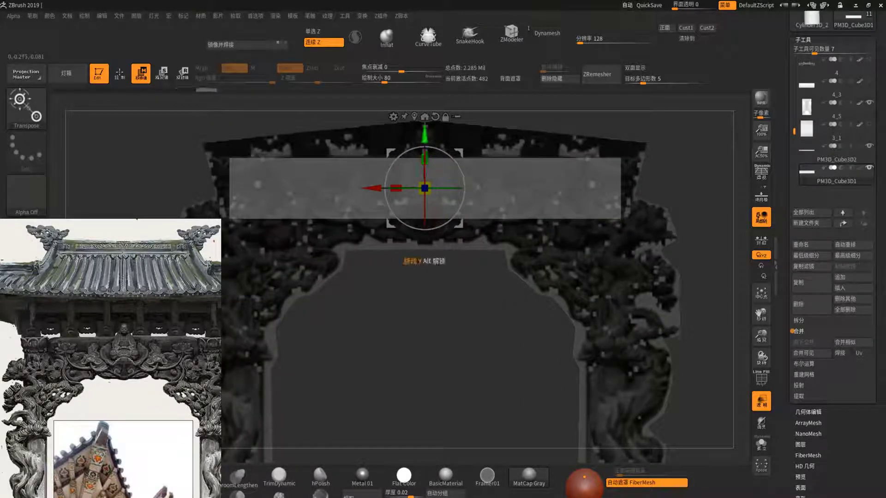
{"action": "left_click_drag", "start_coordinate": [430, 176], "coordinate": [429, 140]}
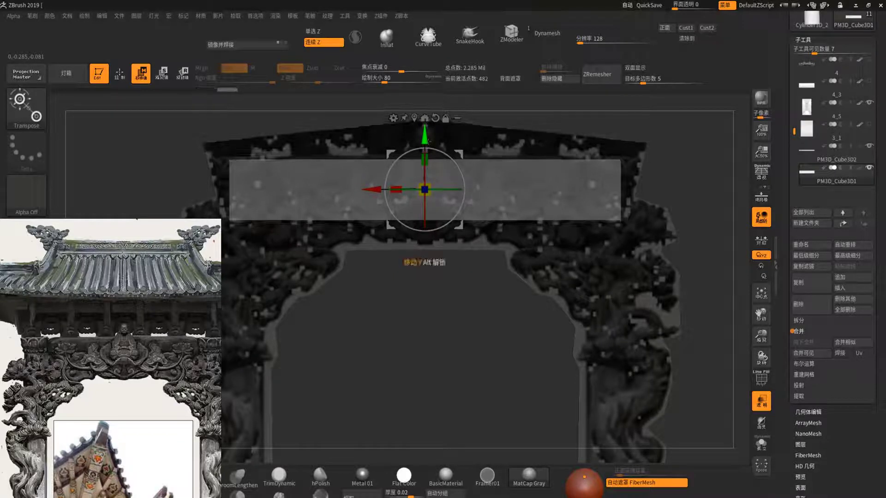
{"action": "left_click_drag", "start_coordinate": [396, 189], "coordinate": [413, 189]}
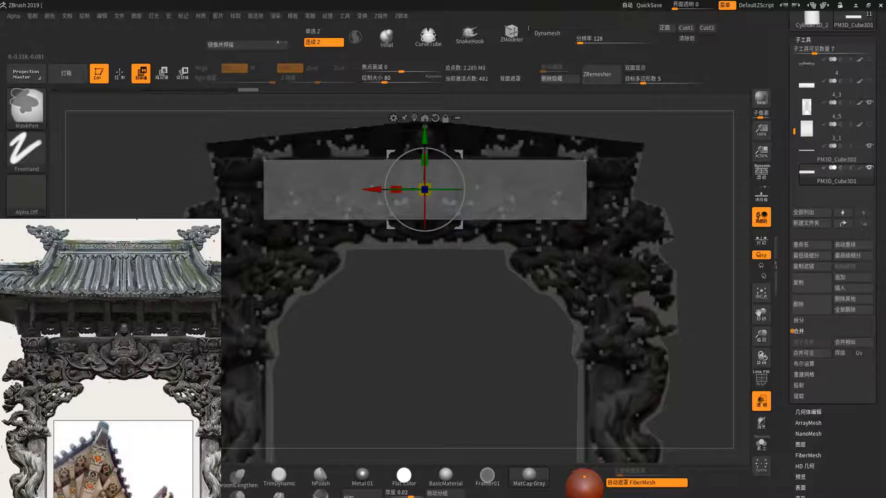
{"action": "right_click_drag", "start_coordinate": [508, 299], "coordinate": [507, 359], "text": "ctrl"}
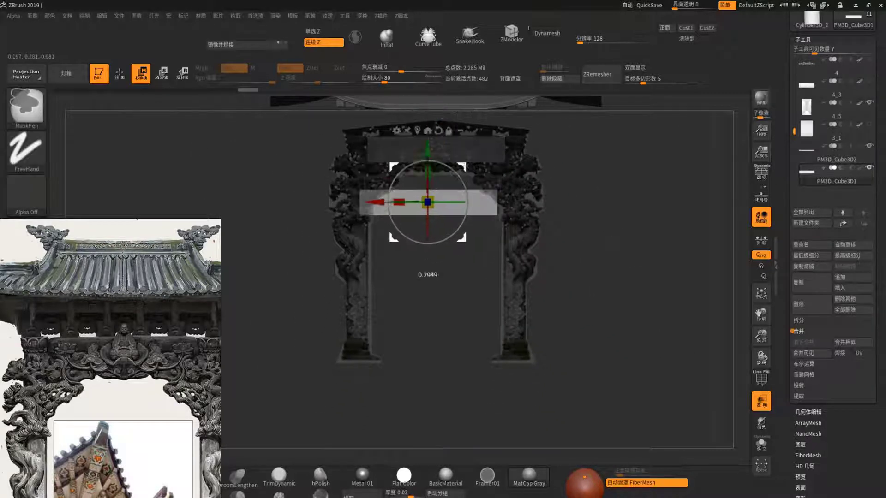
{"action": "left_click_drag", "start_coordinate": [431, 182], "coordinate": [387, 302], "text": "ctrl"}
{"action": "mouse_move", "coordinate": [417, 235]}
{"action": "left_mouse_down"}
{"action": "mouse_move", "coordinate": [432, 265]}
{"action": "mouse_move", "coordinate": [428, 295]}
{"action": "mouse_move", "coordinate": [405, 291]}
{"action": "left_mouse_up"}
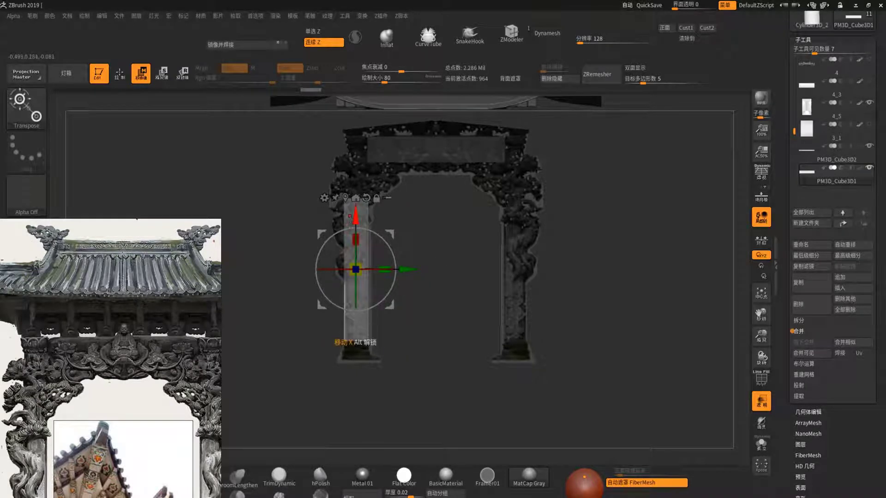
Stretch the left pillar to full height, copy it to the right, and set Resolution 384.
{"action": "left_click_drag", "start_coordinate": [355, 304], "coordinate": [356, 333]}
{"action": "mouse_move", "coordinate": [359, 264]}
{"action": "left_mouse_down"}
{"action": "mouse_move", "coordinate": [357, 209]}
{"action": "mouse_move", "coordinate": [355, 230]}
{"action": "left_mouse_up"}
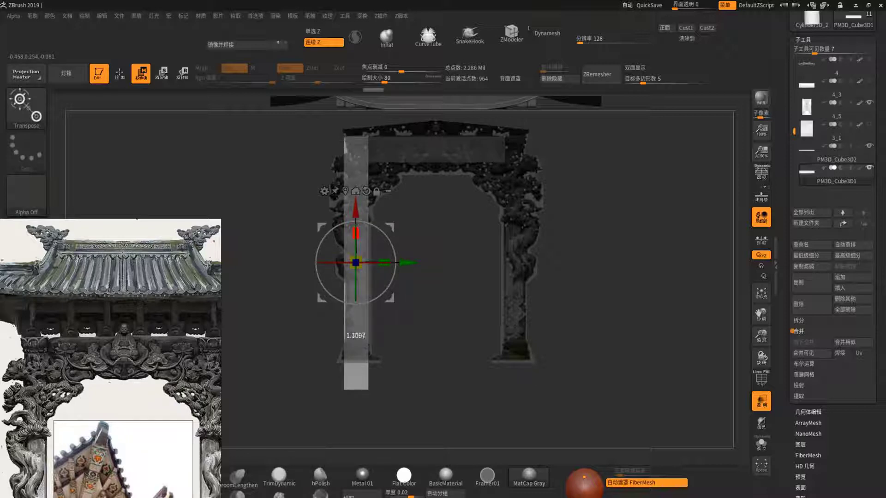
{"action": "left_click_drag", "start_coordinate": [411, 286], "coordinate": [570, 288], "text": "ctrl"}
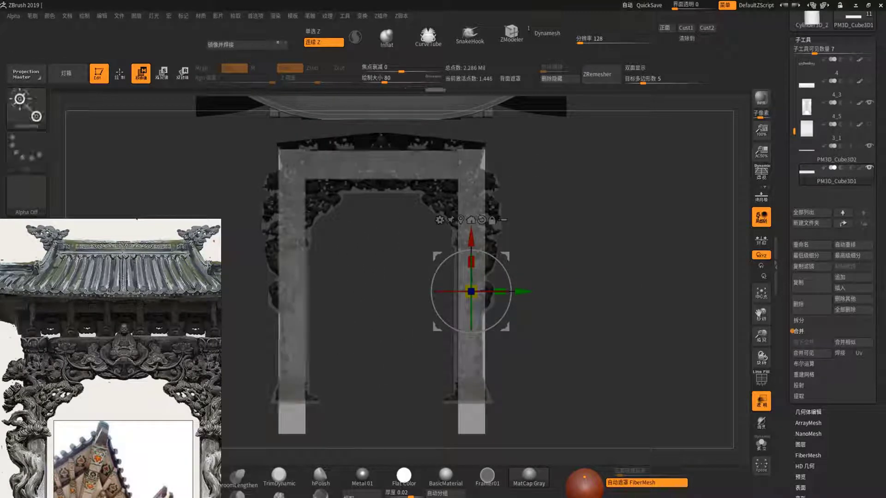
{"action": "scroll", "coordinate": [471, 289], "scroll_direction": "down", "scroll_amount": 3}
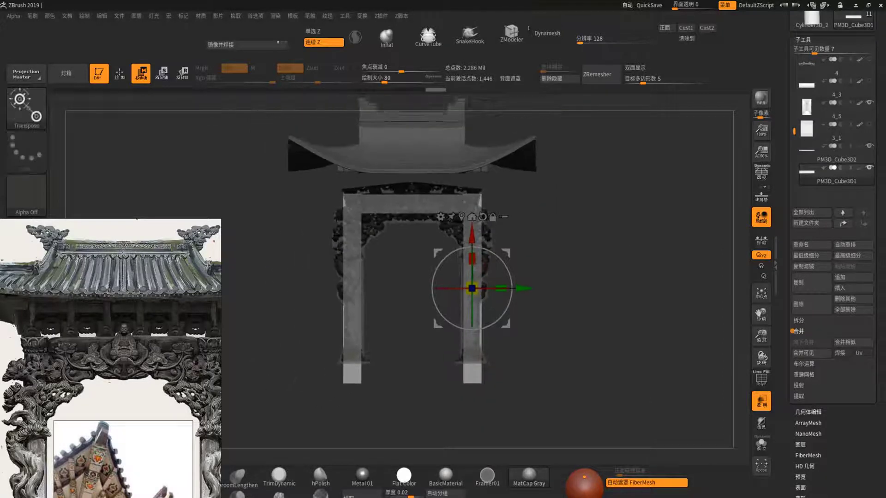
{"action": "left_click_drag", "start_coordinate": [579, 41], "coordinate": [585, 42]}
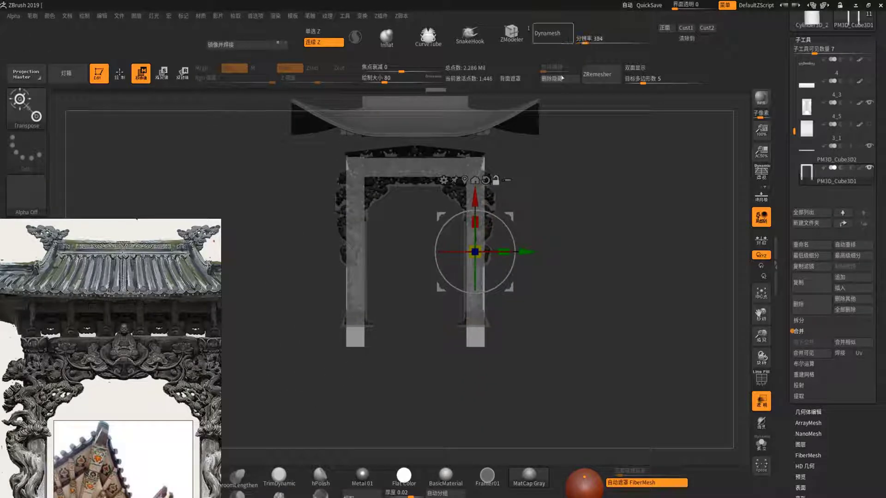
DynaMesh the lintel and both pillars into one frame of 81,596 points.
{"action": "left_click", "coordinate": [553, 33]}
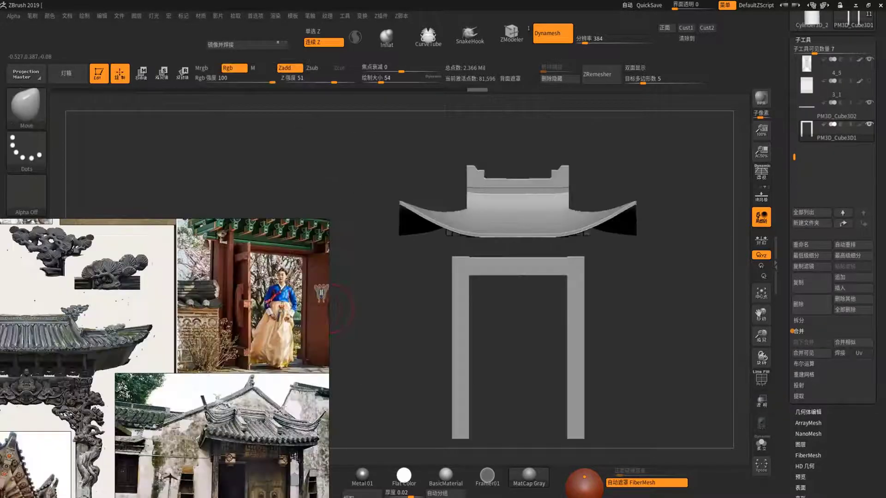
{"action": "scroll", "coordinate": [253, 289], "scroll_direction": "down", "scroll_amount": 2}
{"action": "scroll", "coordinate": [225, 403], "scroll_direction": "down", "scroll_amount": 3}
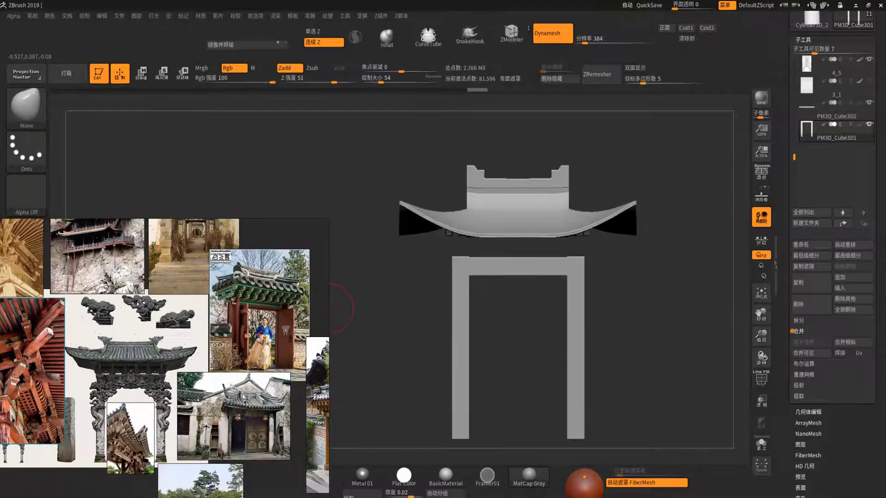
{"action": "scroll", "coordinate": [207, 357], "scroll_direction": "up", "scroll_amount": 1}
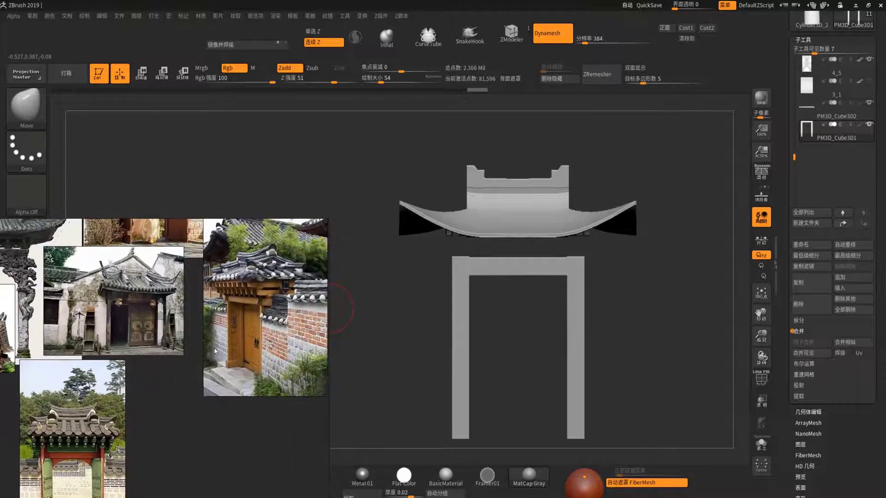
{"action": "scroll", "coordinate": [192, 341], "scroll_direction": "up", "scroll_amount": 1}
{"action": "scroll", "coordinate": [202, 326], "scroll_direction": "up", "scroll_amount": 2}
{"action": "scroll", "coordinate": [201, 326], "scroll_direction": "up", "scroll_amount": 2}
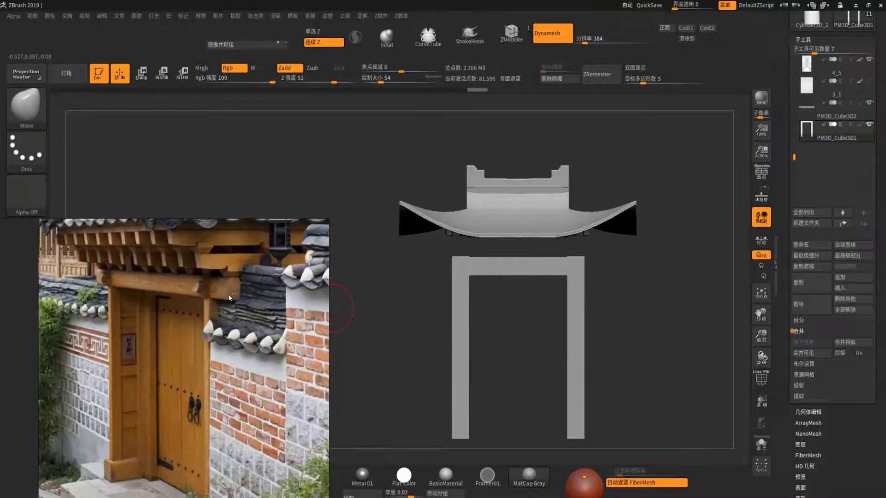
{"action": "scroll", "coordinate": [209, 261], "scroll_direction": "down", "scroll_amount": 1}
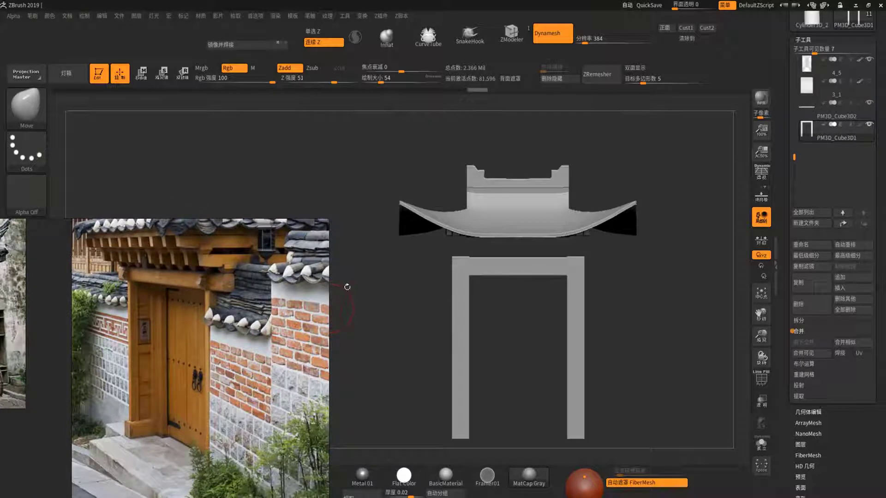
{"action": "mouse_move", "coordinate": [643, 286]}
{"action": "left_mouse_down"}
{"action": "mouse_move", "coordinate": [577, 295]}
{"action": "mouse_move", "coordinate": [596, 271]}
{"action": "left_mouse_up"}
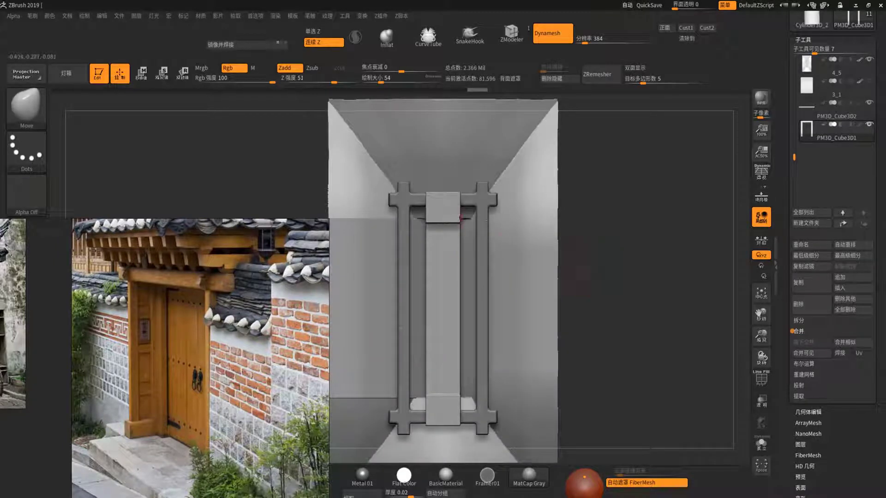
Duplicate PM3D_Cube3D2 as PM3D_Cube3D3, move it slightly lower, and inspect beneath the roof.
{"action": "left_click", "coordinate": [460, 218], "text": "alt"}
{"action": "left_click_drag", "start_coordinate": [597, 252], "coordinate": [741, 252]}
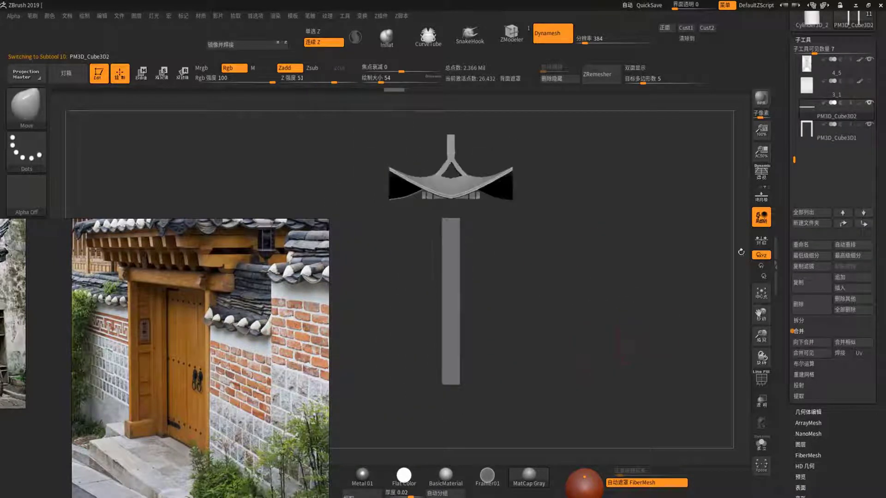
{"action": "left_click", "coordinate": [803, 282]}
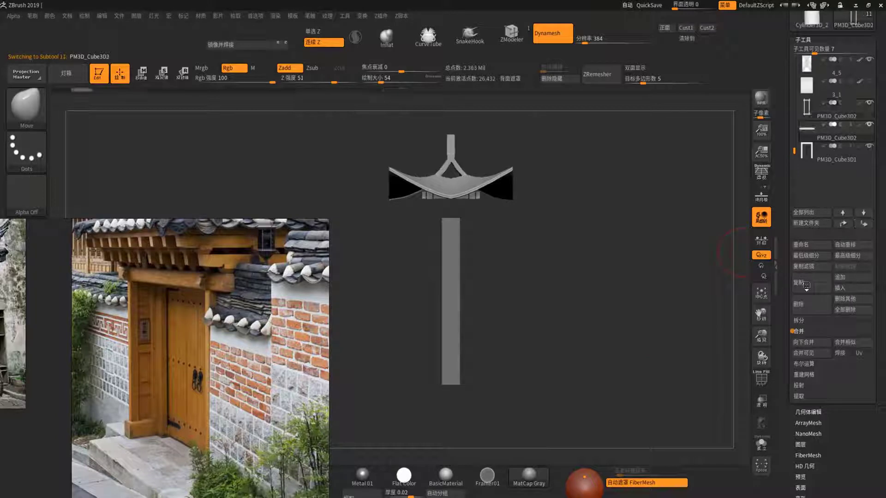
{"action": "left_click_drag", "start_coordinate": [579, 286], "coordinate": [591, 294]}
{"action": "key", "text": "w"}
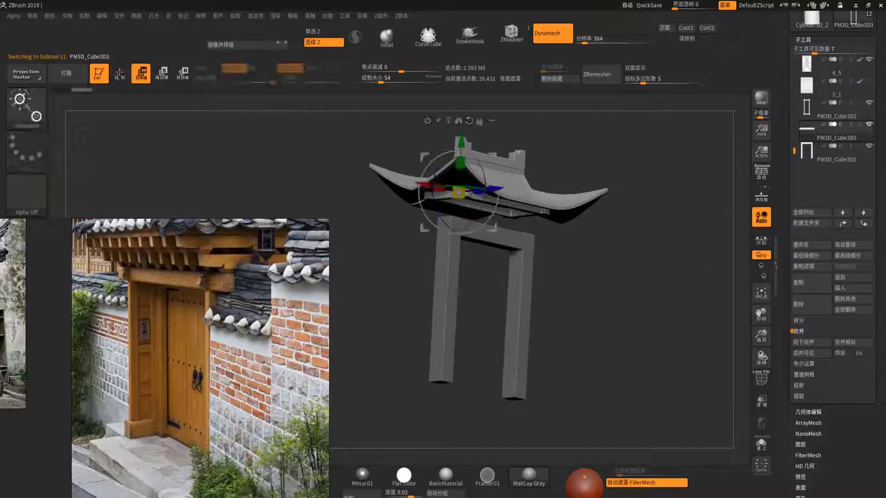
{"action": "left_click_drag", "start_coordinate": [459, 188], "coordinate": [458, 207]}
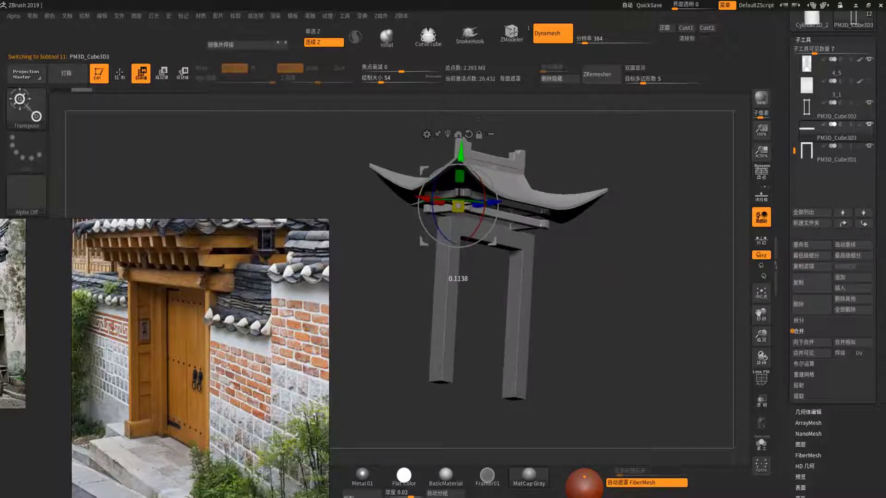
{"action": "left_click_drag", "start_coordinate": [645, 299], "coordinate": [530, 286], "text": "shift"}
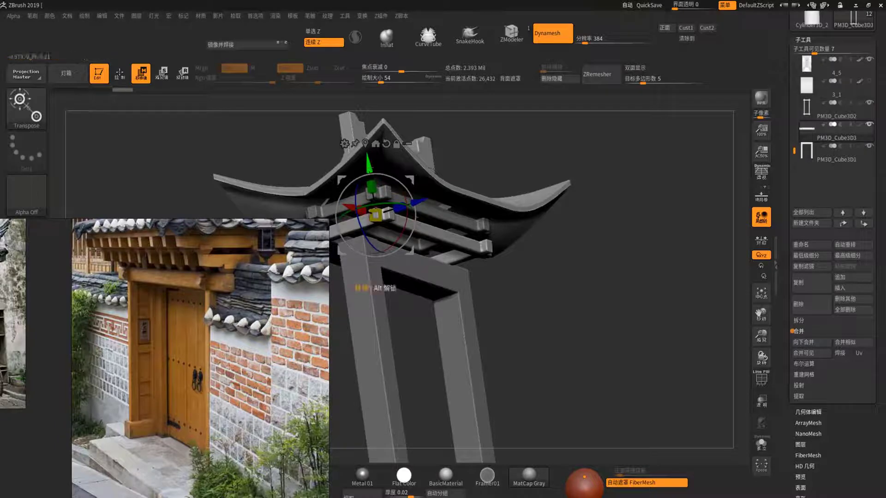
{"action": "mouse_move", "coordinate": [600, 323]}
{"action": "left_mouse_down"}
{"action": "mouse_move", "coordinate": [554, 295]}
{"action": "mouse_move", "coordinate": [586, 282]}
{"action": "left_mouse_up"}
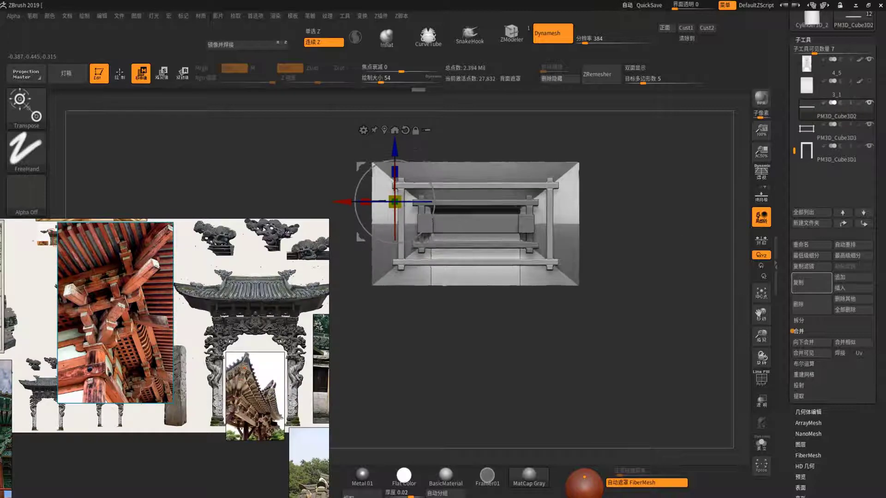
{"action": "left_click_drag", "start_coordinate": [692, 313], "coordinate": [674, 278], "text": "shift"}
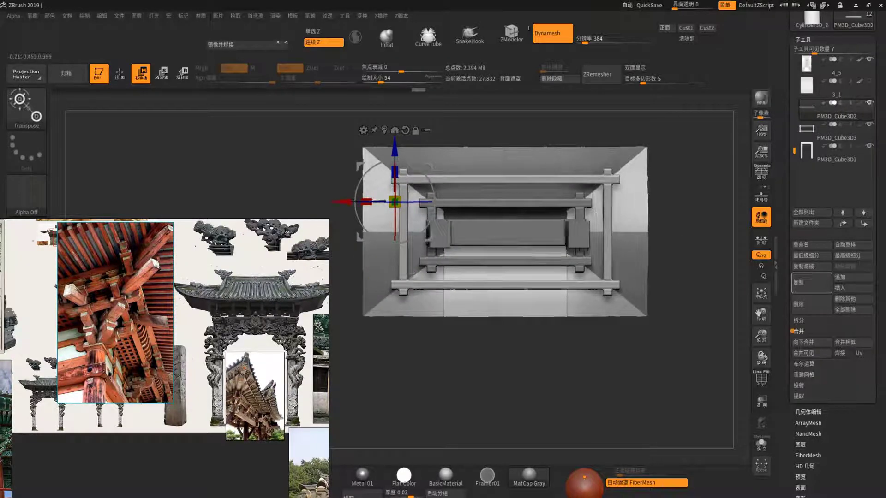
{"action": "left_click_drag", "start_coordinate": [542, 322], "coordinate": [542, 397], "text": "shift"}
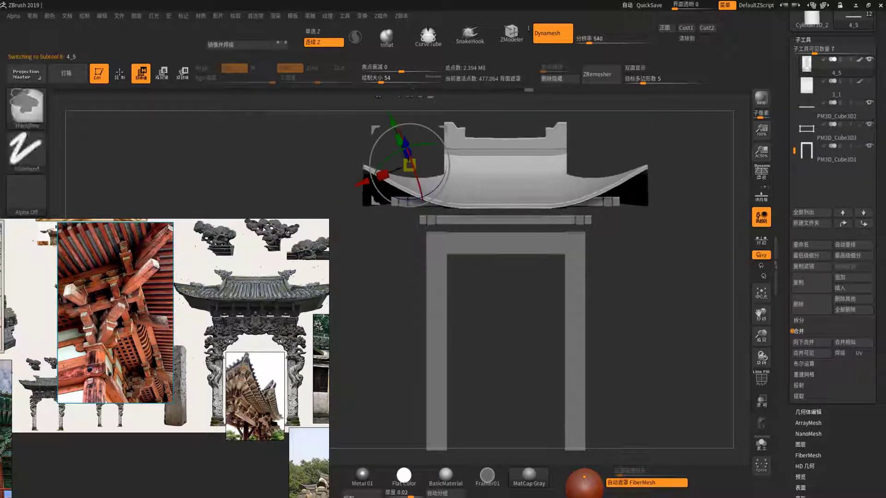
Mask and invert roof 4_5, shrink it slightly along X, then show it solo.
{"action": "left_click_drag", "start_coordinate": [310, 95], "coordinate": [496, 341], "text": "ctrl"}
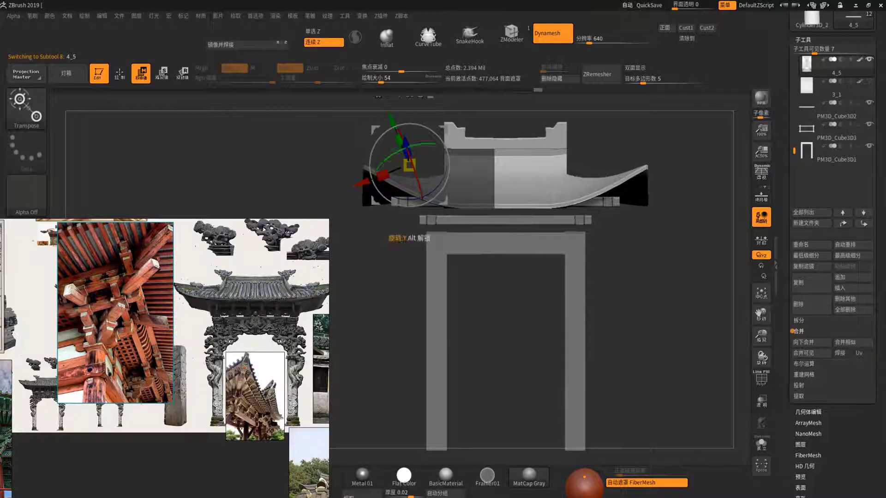
{"action": "left_click_drag", "start_coordinate": [389, 234], "coordinate": [390, 283], "text": "alt"}
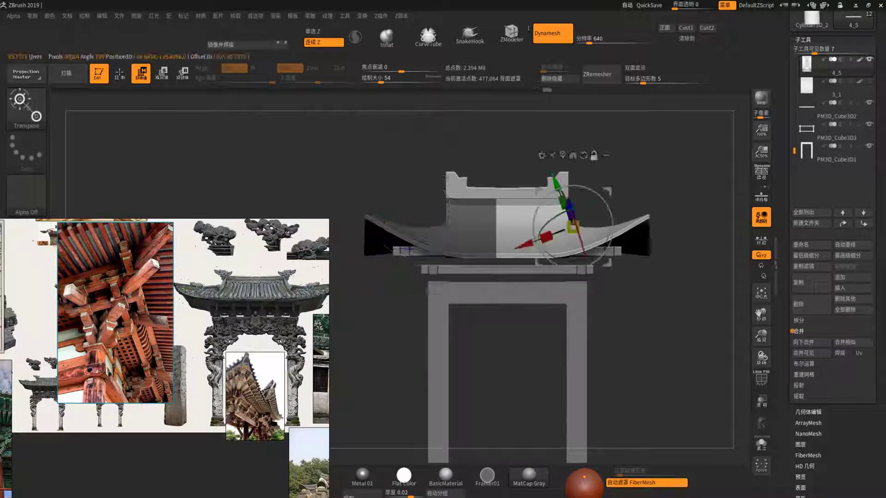
{"action": "left_click", "coordinate": [584, 155]}
{"action": "left_click", "coordinate": [592, 138], "text": "ctrl"}
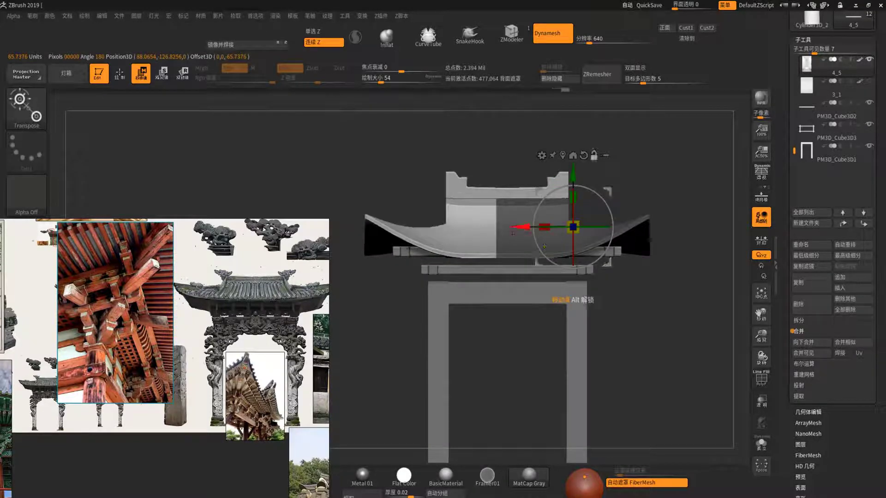
{"action": "mouse_move", "coordinate": [545, 246]}
{"action": "left_mouse_down"}
{"action": "mouse_move", "coordinate": [544, 378]}
{"action": "mouse_move", "coordinate": [466, 338]}
{"action": "left_mouse_up"}
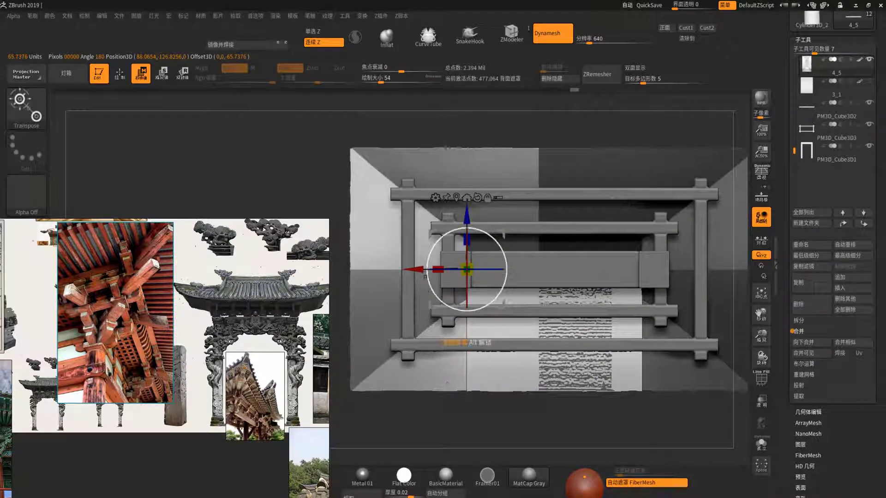
{"action": "left_click_drag", "start_coordinate": [434, 271], "coordinate": [445, 272]}
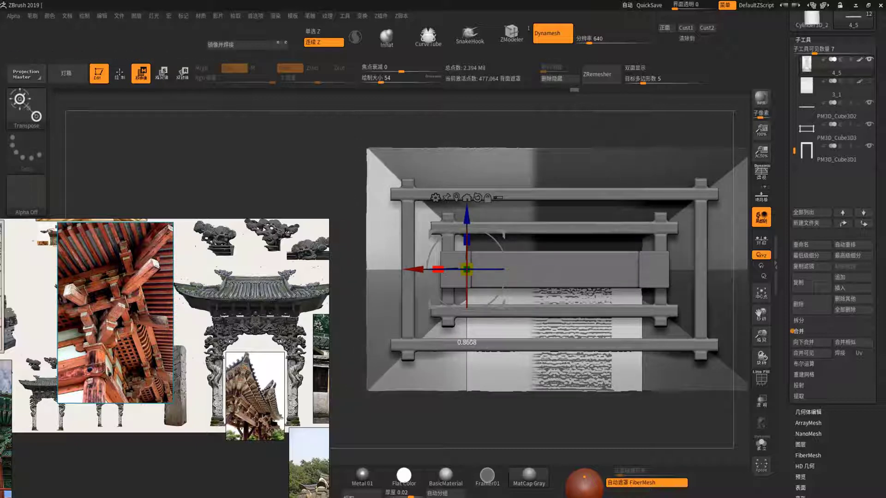
{"action": "left_click", "coordinate": [761, 445]}
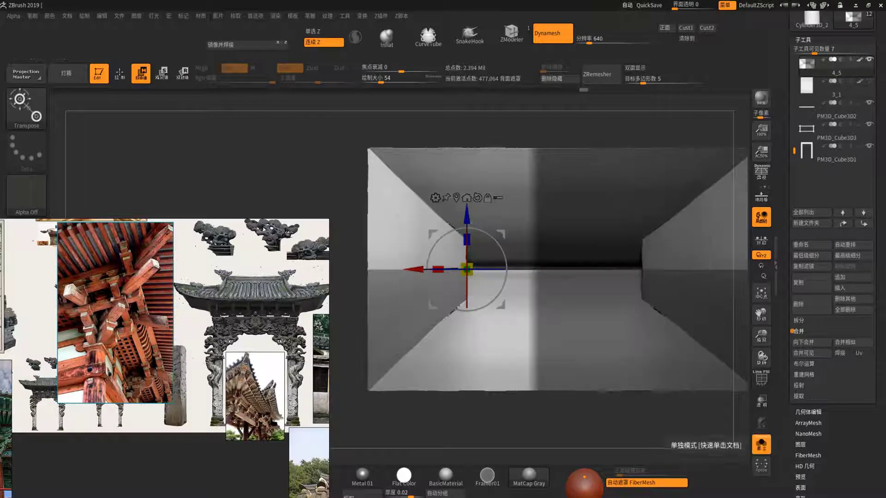
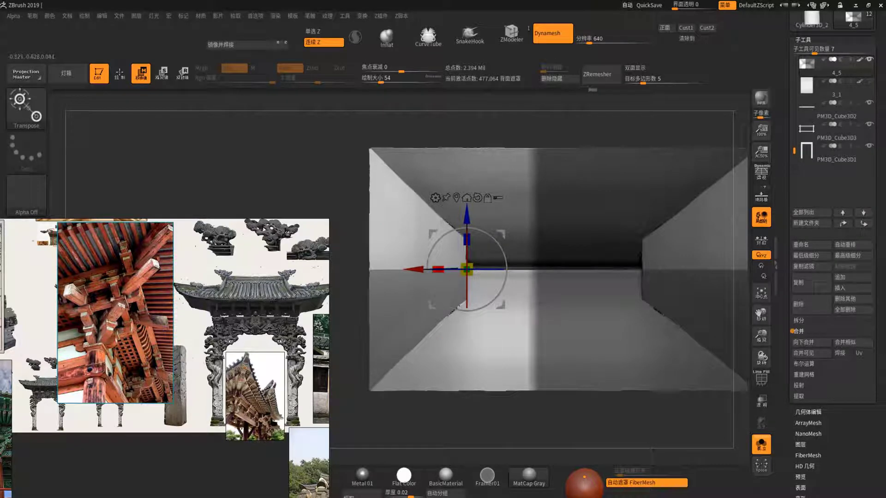
Mask the roof, push its left end outward along X, then insert a cube at subtool 4_2.
{"action": "left_click_drag", "start_coordinate": [658, 383], "coordinate": [471, 139], "text": "ctrl"}
{"action": "left_click_drag", "start_coordinate": [408, 248], "coordinate": [399, 249]}
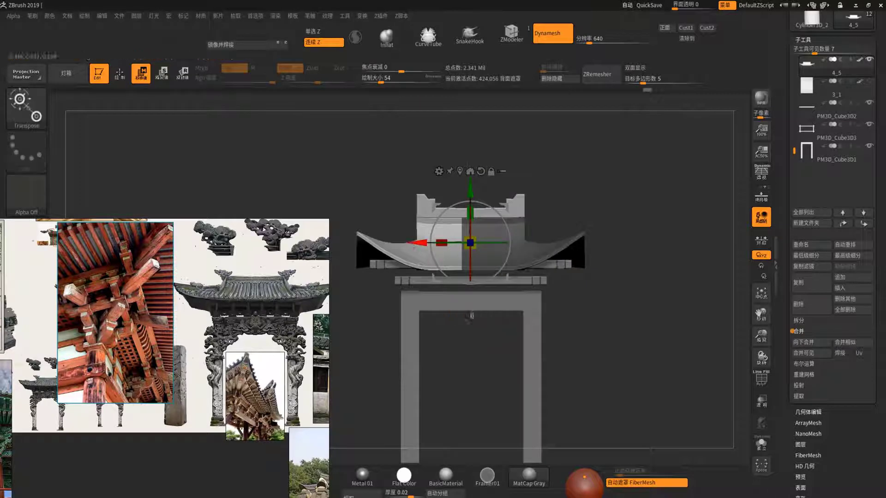
{"action": "left_click_drag", "start_coordinate": [405, 242], "coordinate": [406, 245]}
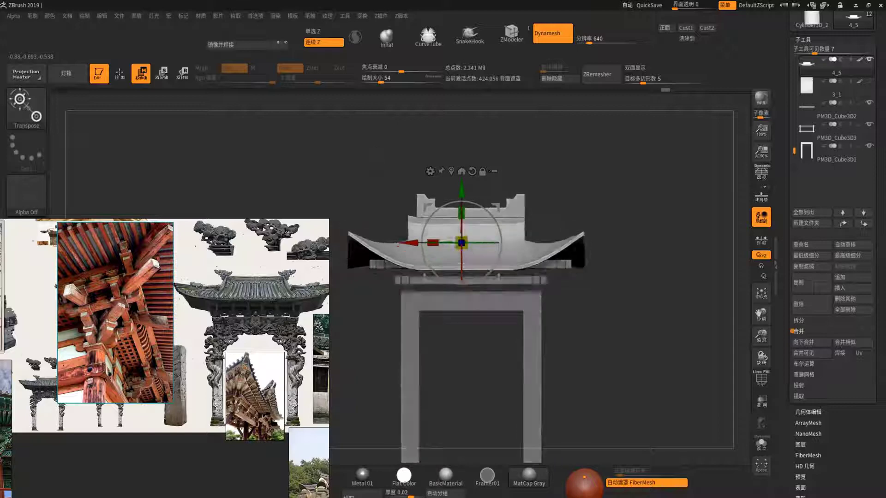
{"action": "left_click", "coordinate": [419, 216], "text": "alt"}
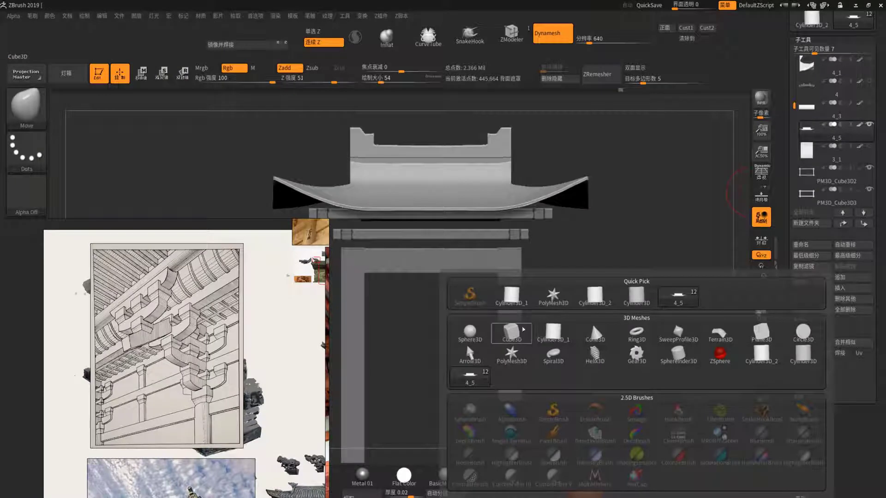
{"action": "left_click", "coordinate": [591, 322]}
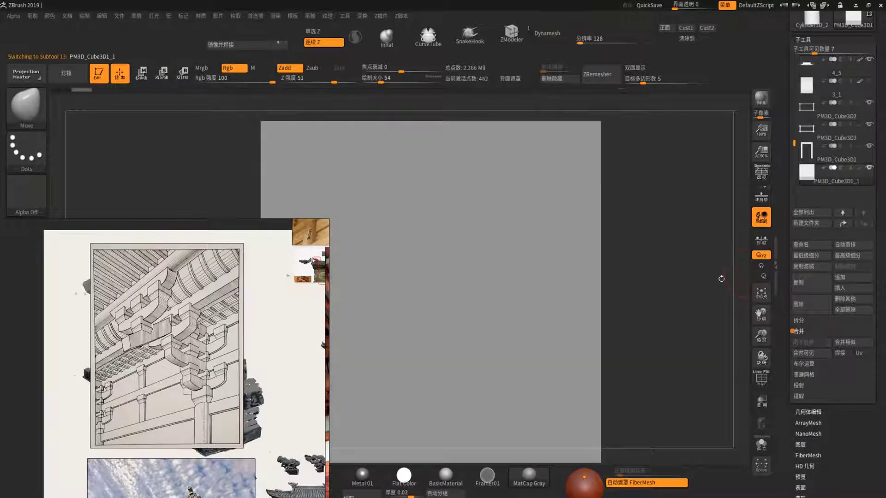
Move the new cube right and stretch it along X into a wide horizontal bar.
{"action": "key", "text": "w"}
{"action": "left_click_drag", "start_coordinate": [574, 275], "coordinate": [449, 245], "text": "shift"}
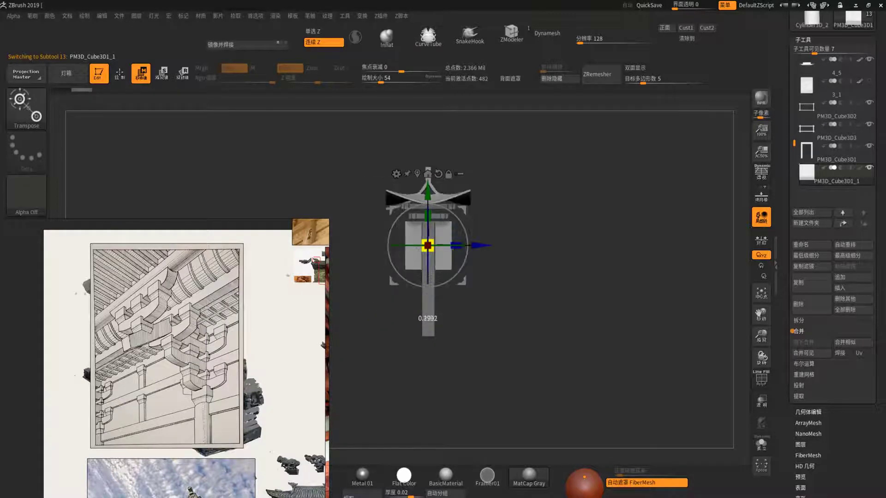
{"action": "left_click_drag", "start_coordinate": [438, 267], "coordinate": [474, 267]}
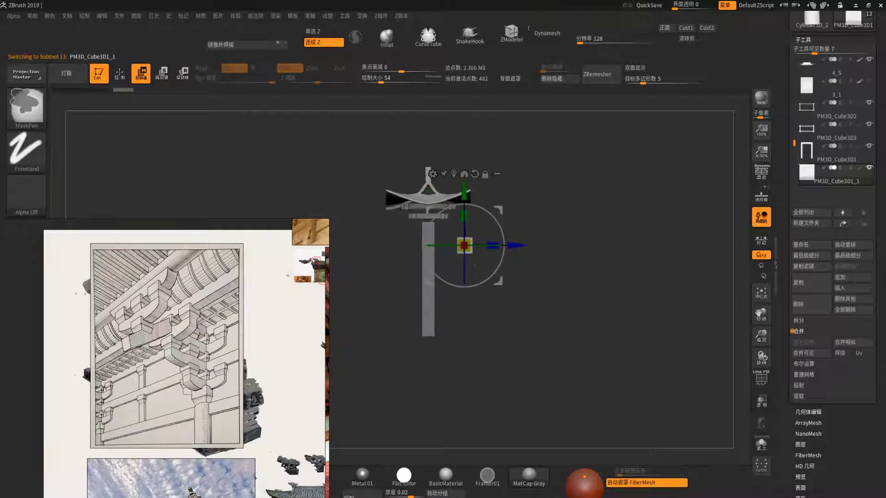
{"action": "mouse_move", "coordinate": [475, 267]}
{"action": "right_mouse_down", "text": "ctrl"}
{"action": "mouse_move", "coordinate": [475, 246]}
{"action": "mouse_move", "coordinate": [488, 249]}
{"action": "mouse_move", "coordinate": [479, 247]}
{"action": "mouse_move", "coordinate": [490, 230]}
{"action": "right_mouse_up", "text": "ctrl"}
{"action": "left_click_drag", "start_coordinate": [432, 252], "coordinate": [355, 246]}
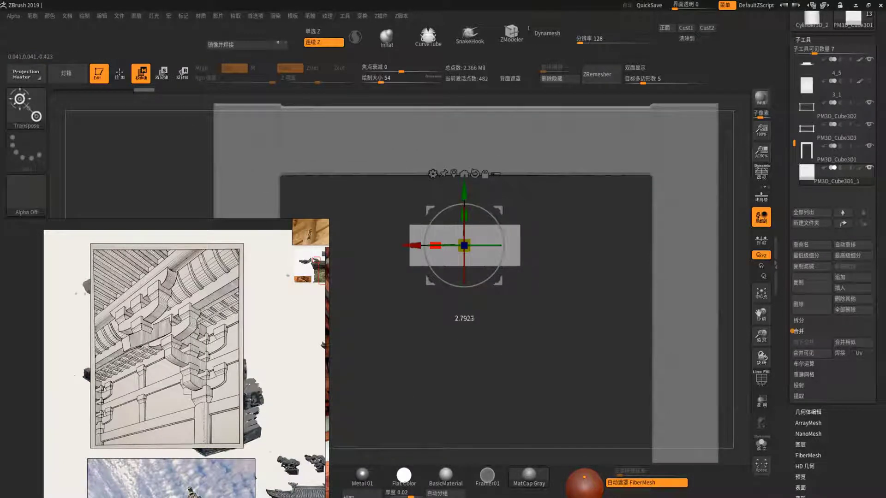
{"action": "mouse_move", "coordinate": [490, 230]}
{"action": "right_mouse_down", "text": "ctrl"}
{"action": "mouse_move", "coordinate": [490, 249]}
{"action": "mouse_move", "coordinate": [490, 216]}
{"action": "mouse_move", "coordinate": [490, 235]}
{"action": "mouse_move", "coordinate": [481, 226]}
{"action": "right_mouse_up", "text": "ctrl"}
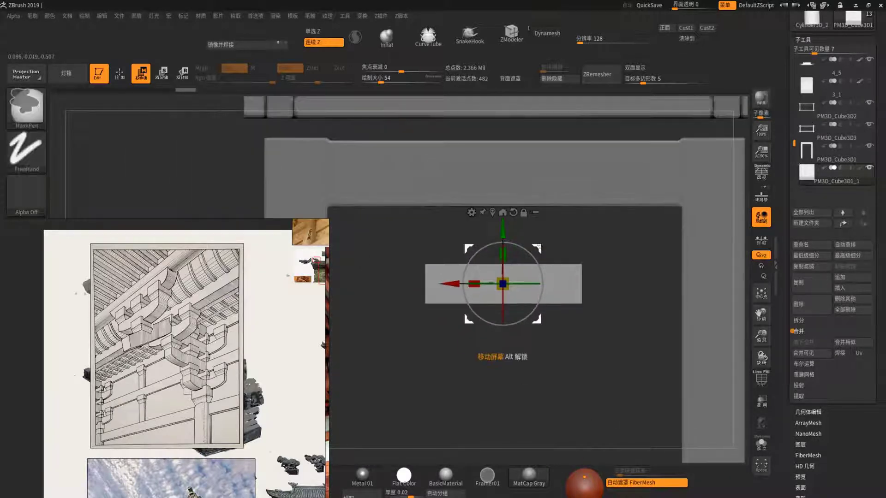
Duplicate the bar, rotate the copy -95° upright, and scale it down to about 0.7.
{"action": "left_click_drag", "start_coordinate": [501, 198], "coordinate": [501, 253], "text": "ctrl"}
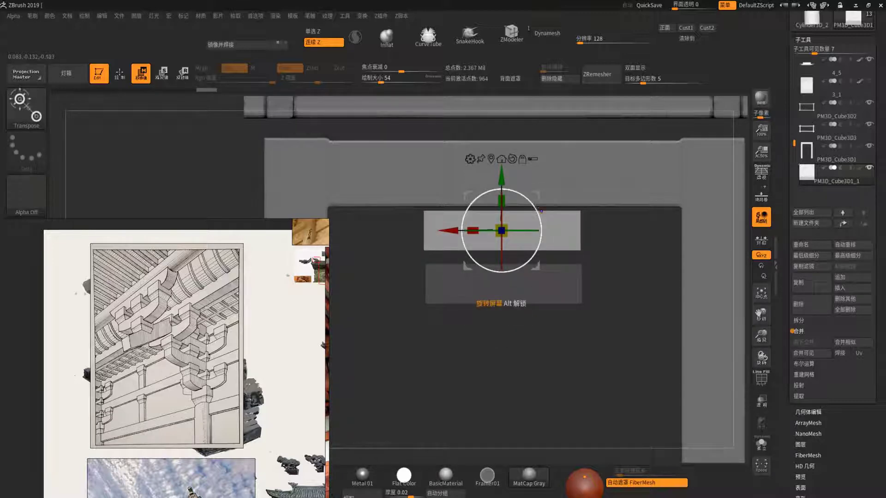
{"action": "mouse_move", "coordinate": [540, 211]}
{"action": "left_mouse_down"}
{"action": "mouse_move", "coordinate": [534, 292]}
{"action": "mouse_move", "coordinate": [497, 314]}
{"action": "left_mouse_up"}
{"action": "mouse_move", "coordinate": [501, 201]}
{"action": "left_mouse_down"}
{"action": "mouse_move", "coordinate": [509, 216]}
{"action": "mouse_move", "coordinate": [503, 259]}
{"action": "mouse_move", "coordinate": [436, 323]}
{"action": "left_mouse_up"}
{"action": "key", "text": "f"}
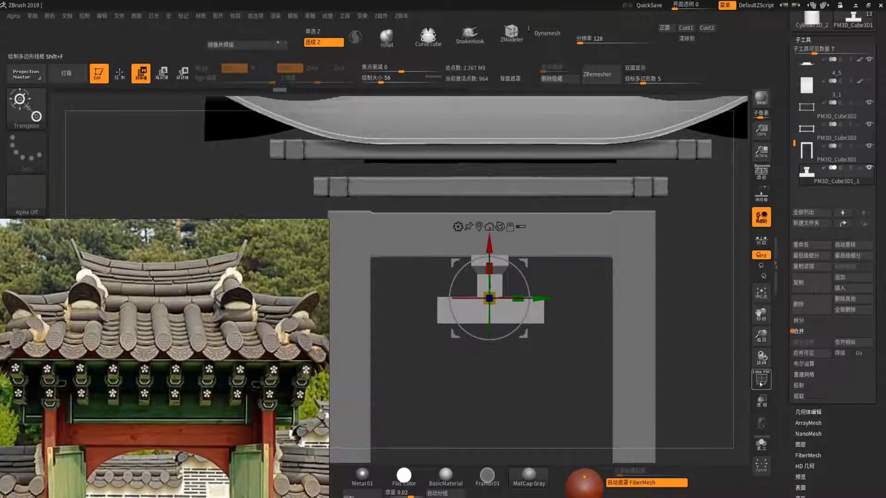
Turn on PolyF wireframe and polygroups, and scroll the reference board to the stone archway photo.
{"action": "left_click", "coordinate": [761, 380]}
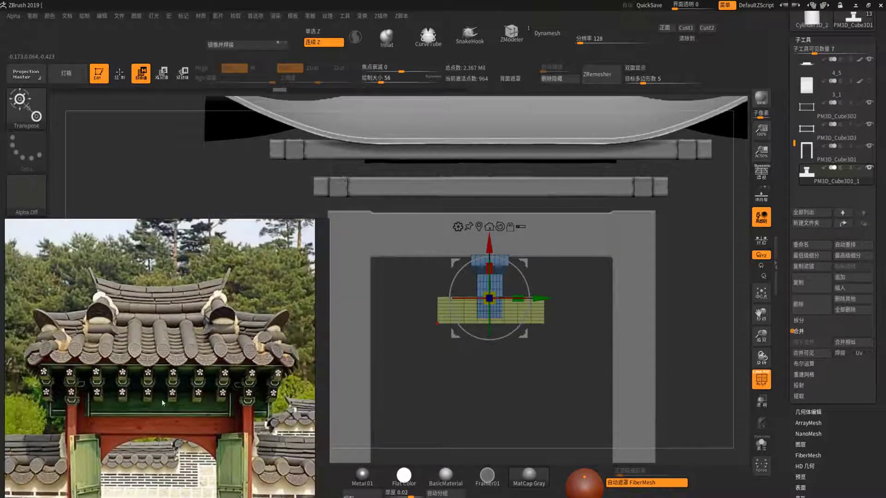
{"action": "scroll", "coordinate": [161, 397], "scroll_direction": "down", "scroll_amount": 2}
{"action": "scroll", "coordinate": [157, 369], "scroll_direction": "down", "scroll_amount": 2}
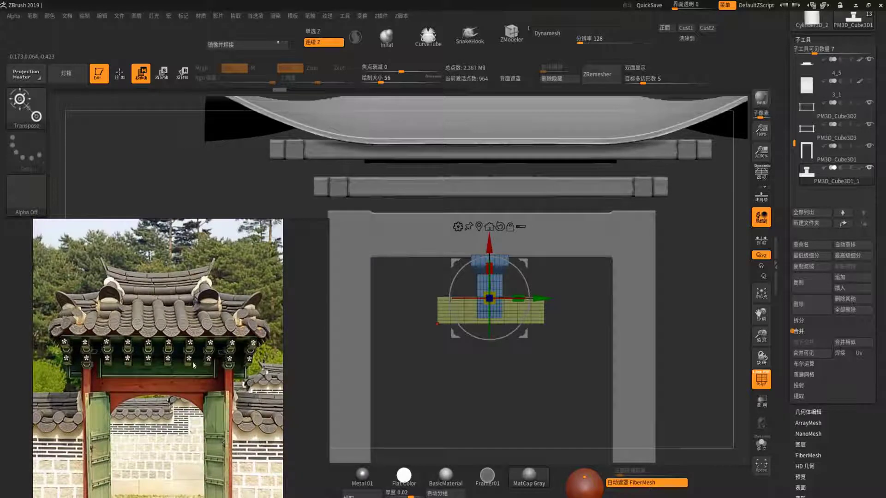
{"action": "scroll", "coordinate": [192, 359], "scroll_direction": "up", "scroll_amount": 1}
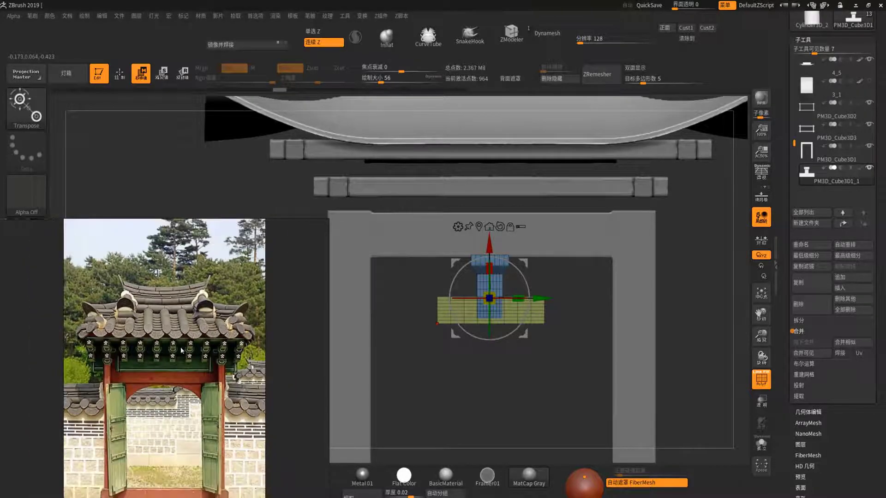
{"action": "scroll", "coordinate": [177, 350], "scroll_direction": "up", "scroll_amount": 2}
{"action": "scroll", "coordinate": [193, 367], "scroll_direction": "down", "scroll_amount": 3}
{"action": "scroll", "coordinate": [180, 342], "scroll_direction": "down", "scroll_amount": 2}
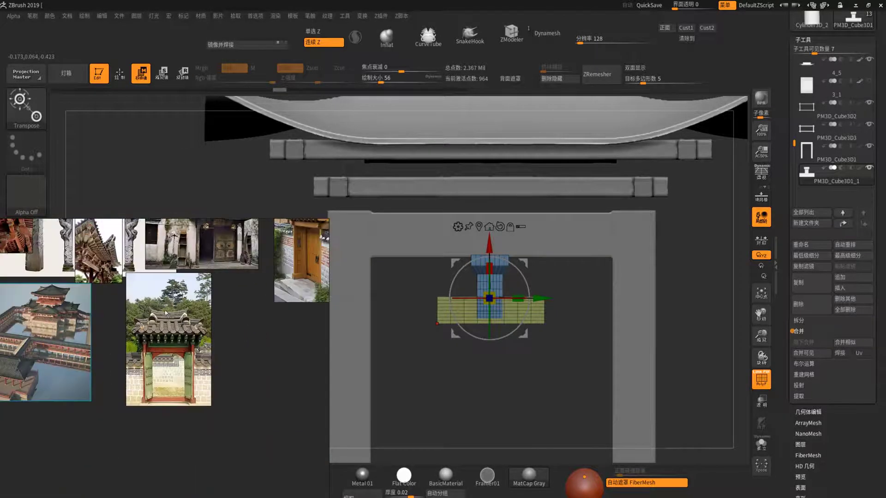
{"action": "scroll", "coordinate": [162, 309], "scroll_direction": "down", "scroll_amount": 2}
{"action": "scroll", "coordinate": [150, 286], "scroll_direction": "down", "scroll_amount": 1}
{"action": "scroll", "coordinate": [149, 287], "scroll_direction": "up", "scroll_amount": 2}
{"action": "scroll", "coordinate": [149, 264], "scroll_direction": "up", "scroll_amount": 1}
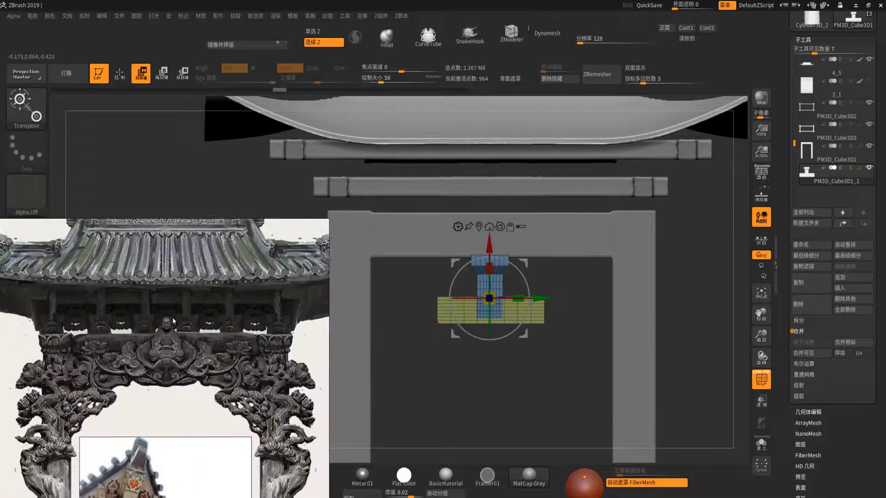
{"action": "scroll", "coordinate": [85, 298], "scroll_direction": "up", "scroll_amount": 1}
{"action": "scroll", "coordinate": [141, 293], "scroll_direction": "down", "scroll_amount": 1}
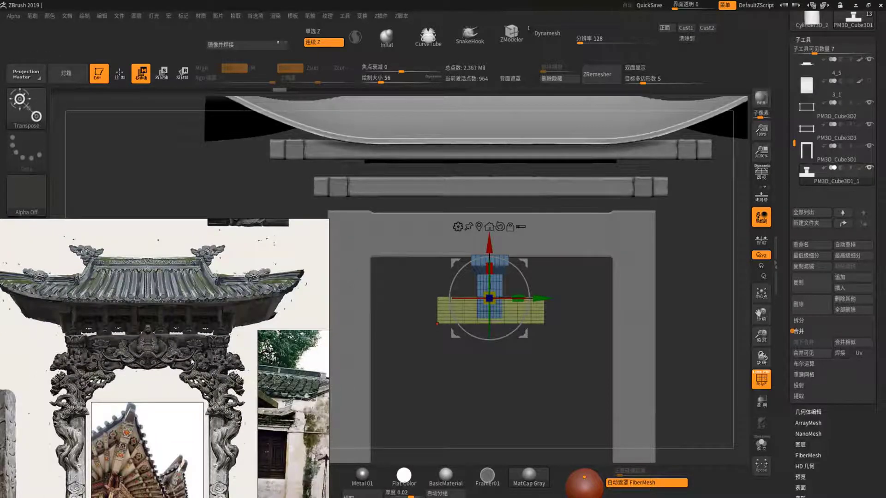
{"action": "scroll", "coordinate": [188, 331], "scroll_direction": "up", "scroll_amount": 2}
{"action": "scroll", "coordinate": [162, 353], "scroll_direction": "down", "scroll_amount": 1}
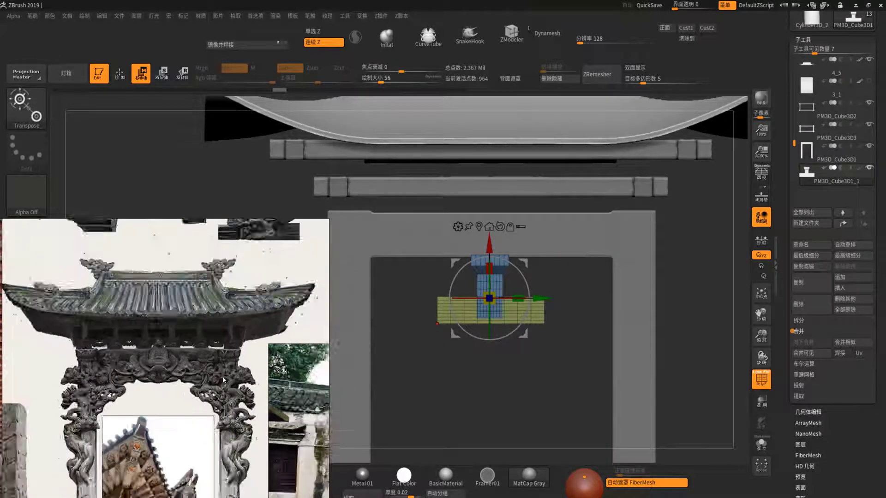
{"action": "scroll", "coordinate": [176, 355], "scroll_direction": "down", "scroll_amount": 1}
{"action": "scroll", "coordinate": [198, 360], "scroll_direction": "down", "scroll_amount": 1}
{"action": "scroll", "coordinate": [208, 362], "scroll_direction": "down", "scroll_amount": 2}
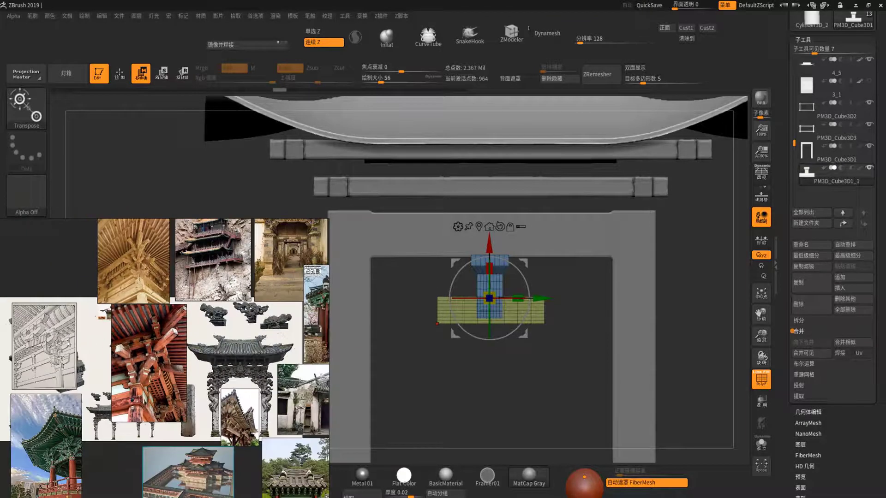
{"action": "scroll", "coordinate": [125, 331], "scroll_direction": "up", "scroll_amount": 3}
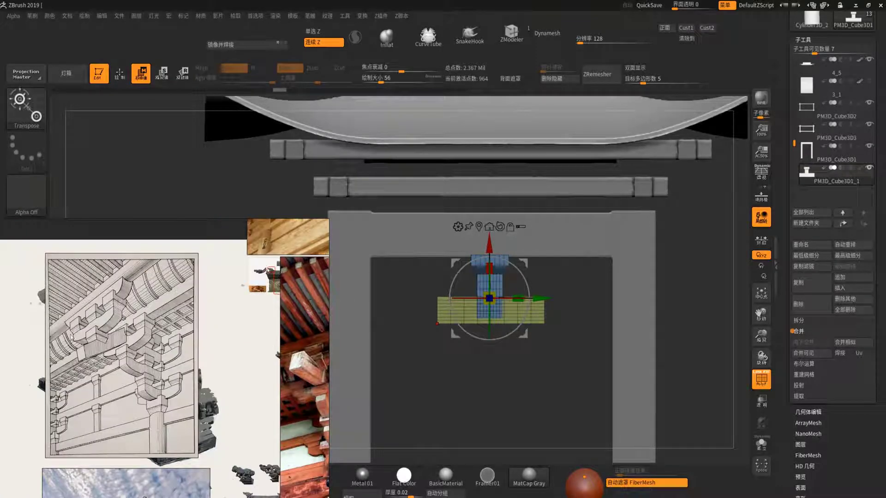
{"action": "scroll", "coordinate": [71, 336], "scroll_direction": "down", "scroll_amount": 2}
{"action": "scroll", "coordinate": [140, 344], "scroll_direction": "down", "scroll_amount": 1}
{"action": "scroll", "coordinate": [139, 344], "scroll_direction": "down", "scroll_amount": 1}
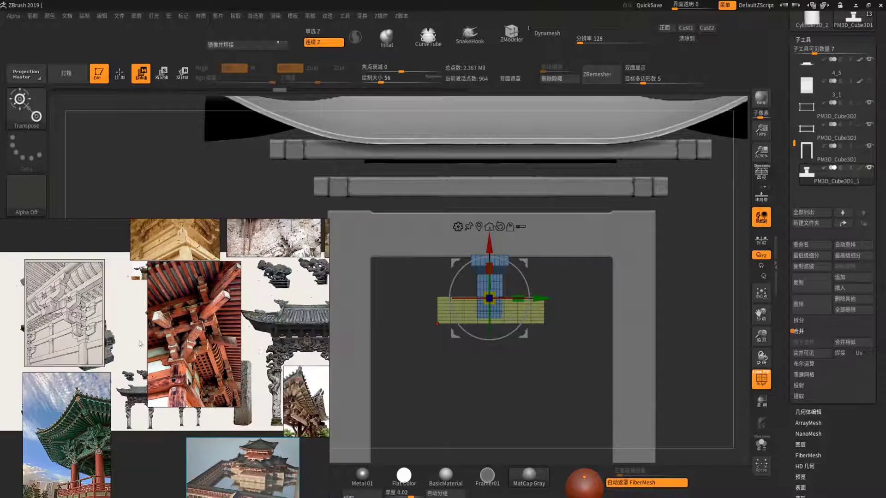
{"action": "scroll", "coordinate": [246, 327], "scroll_direction": "up", "scroll_amount": 1}
{"action": "scroll", "coordinate": [245, 328], "scroll_direction": "up", "scroll_amount": 2}
{"action": "scroll", "coordinate": [245, 328], "scroll_direction": "up", "scroll_amount": 1}
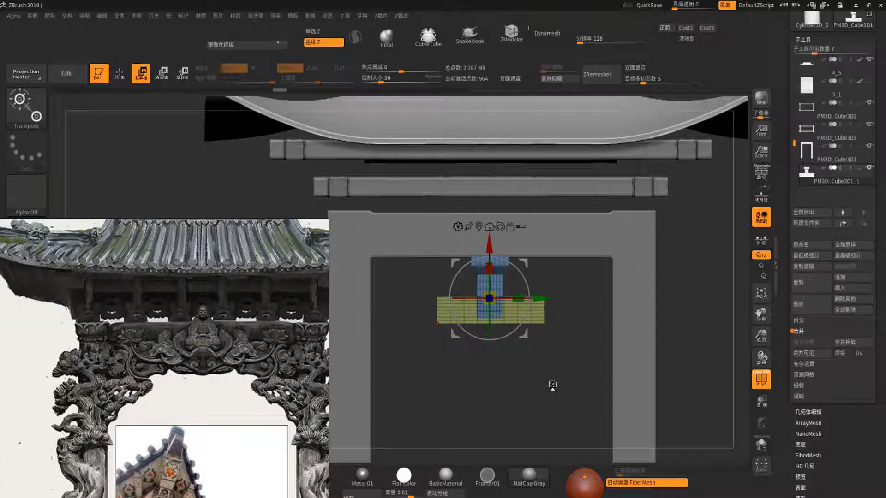
{"action": "scroll", "coordinate": [165, 325], "scroll_direction": "down", "scroll_amount": 1}
Add an Inflate deformer to the bracket and pull its lower part out to the left.
{"action": "mouse_move", "coordinate": [194, 351]}
{"action": "middle_mouse_down"}
{"action": "mouse_move", "coordinate": [165, 325]}
{"action": "mouse_move", "coordinate": [175, 379]}
{"action": "middle_mouse_up"}
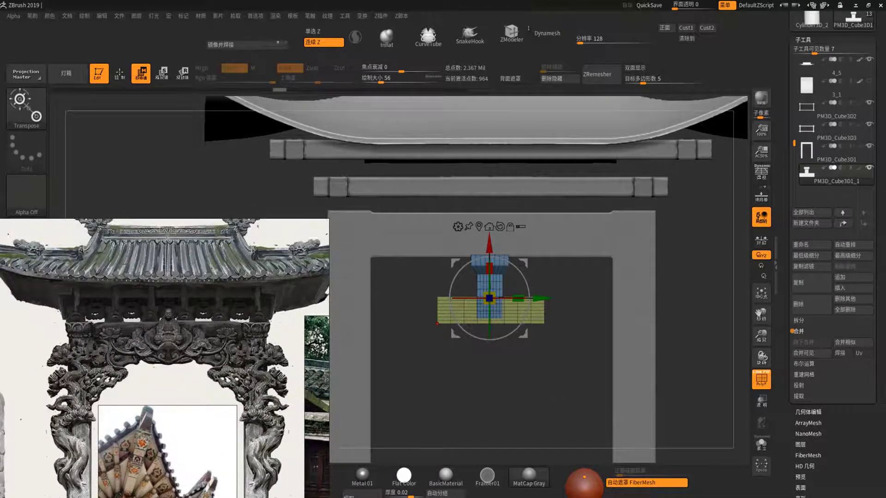
{"action": "left_click_drag", "start_coordinate": [599, 369], "coordinate": [480, 291], "text": "alt"}
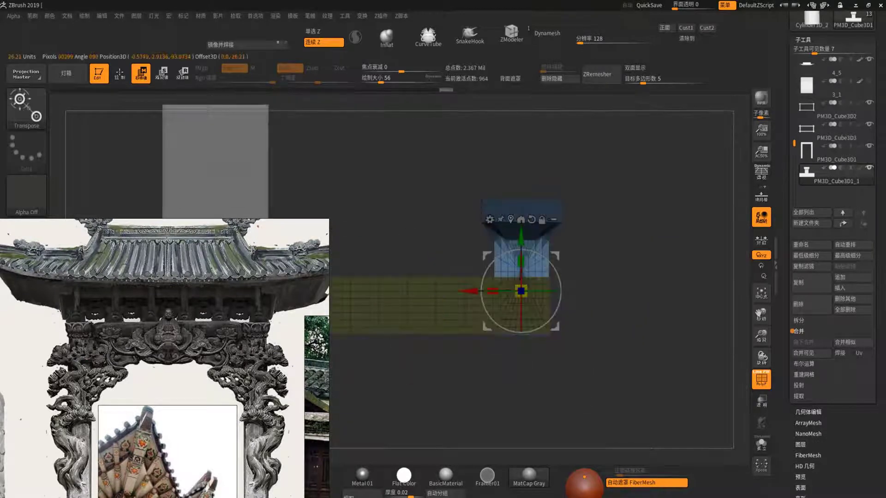
{"action": "left_click", "coordinate": [490, 219]}
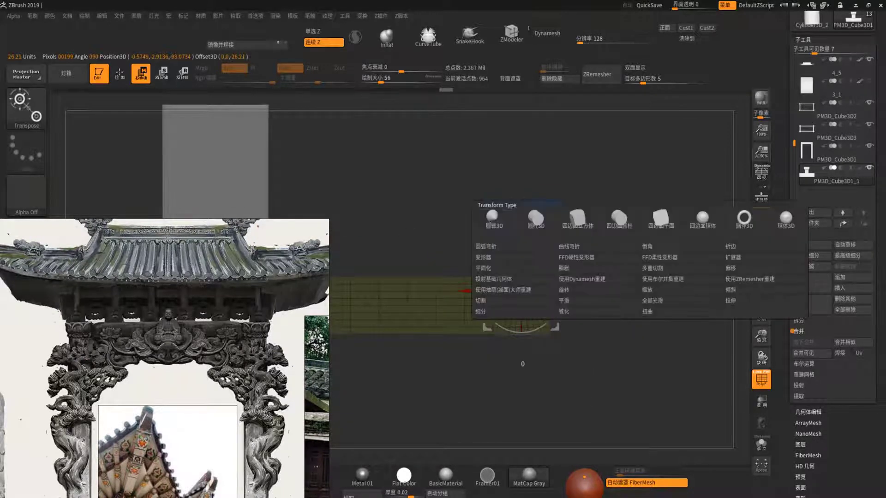
{"action": "left_click", "coordinate": [622, 272]}
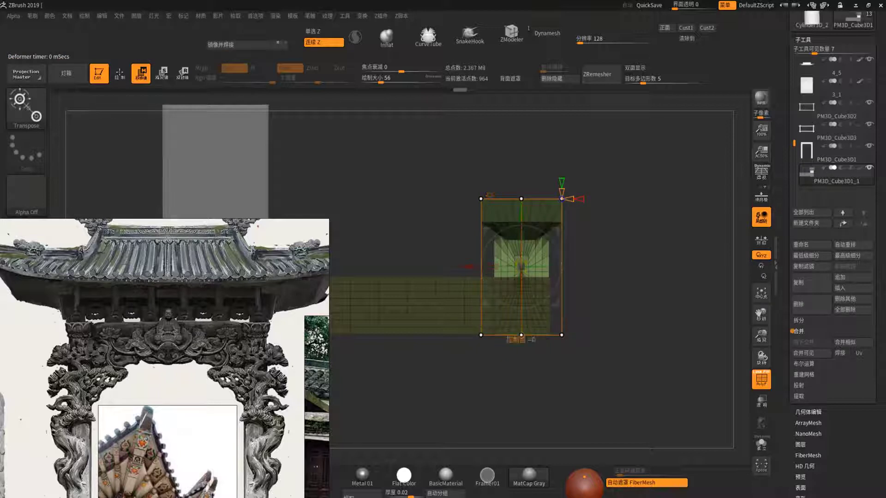
{"action": "left_click_drag", "start_coordinate": [528, 327], "coordinate": [561, 324], "text": "alt"}
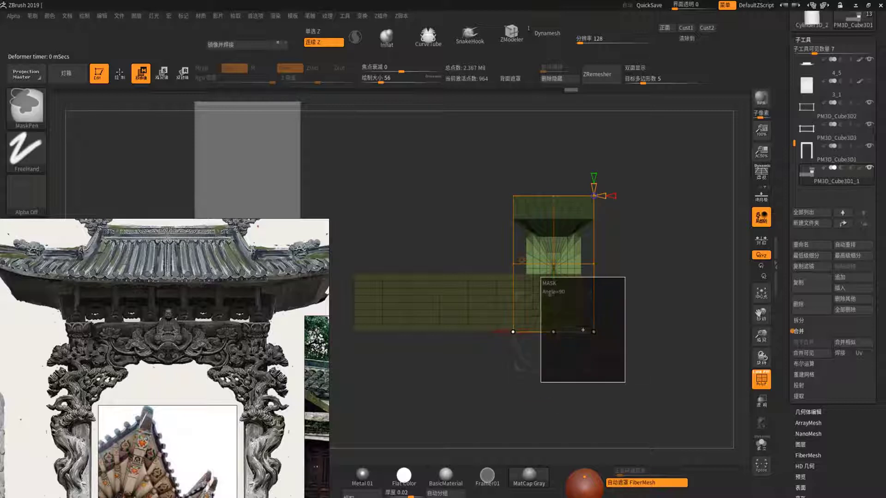
{"action": "left_click_drag", "start_coordinate": [512, 332], "coordinate": [378, 331]}
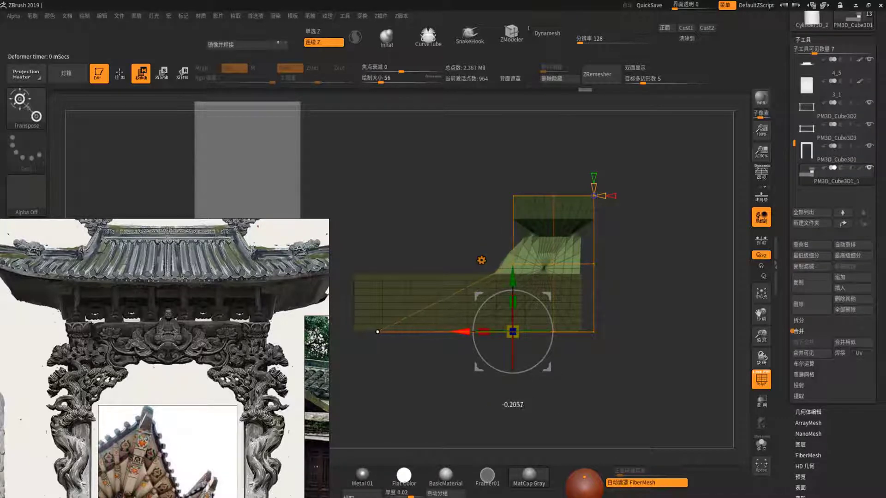
Accept the deformation, clear the mask, and DynaMesh the bracket at resolution 944.
{"action": "left_click", "coordinate": [481, 260]}
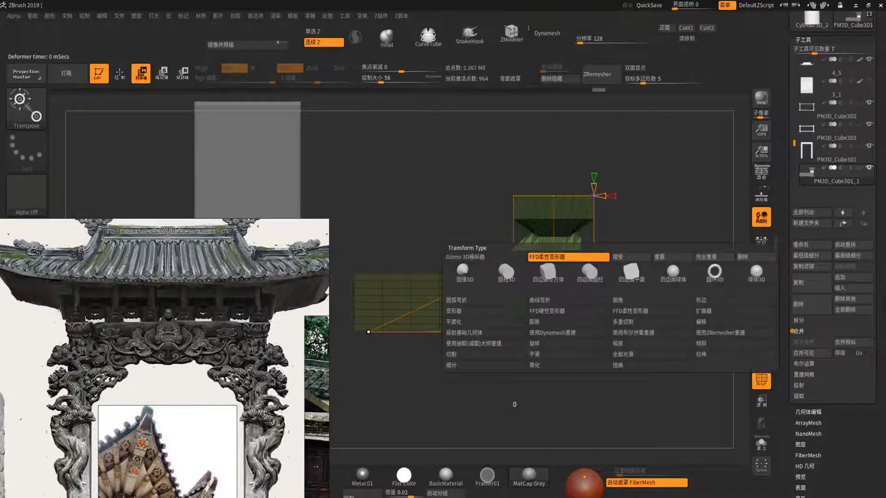
{"action": "left_click", "coordinate": [619, 259]}
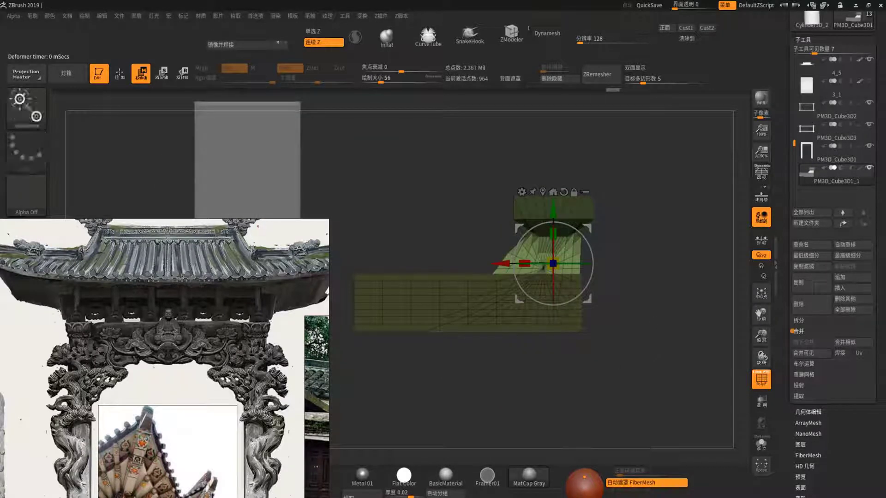
{"action": "key", "text": "ctrl+shift+a"}
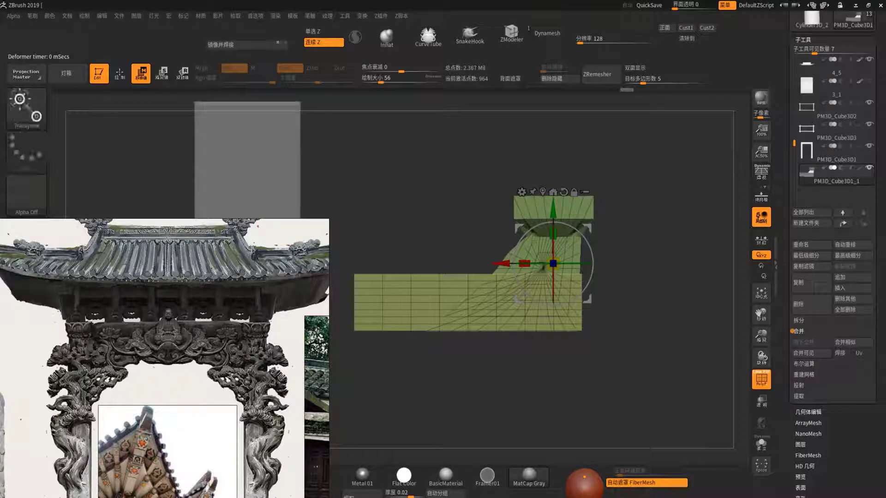
{"action": "left_click_drag", "start_coordinate": [579, 43], "coordinate": [595, 42]}
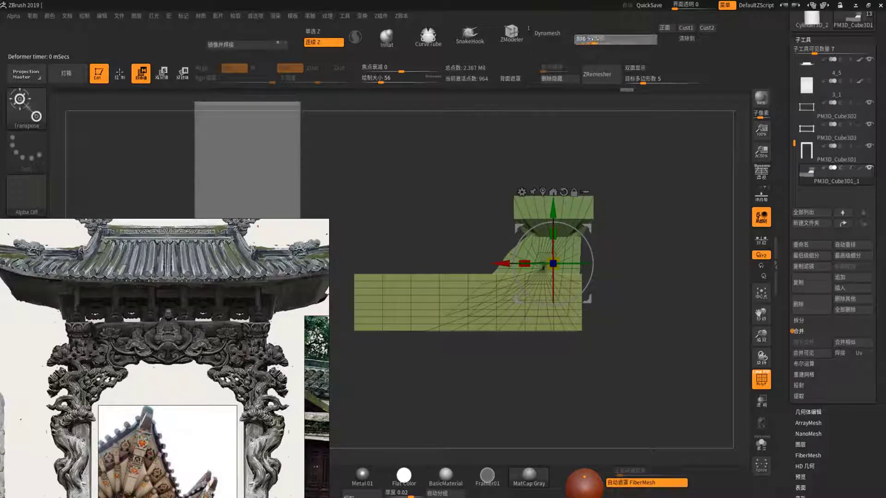
{"action": "left_click", "coordinate": [559, 41]}
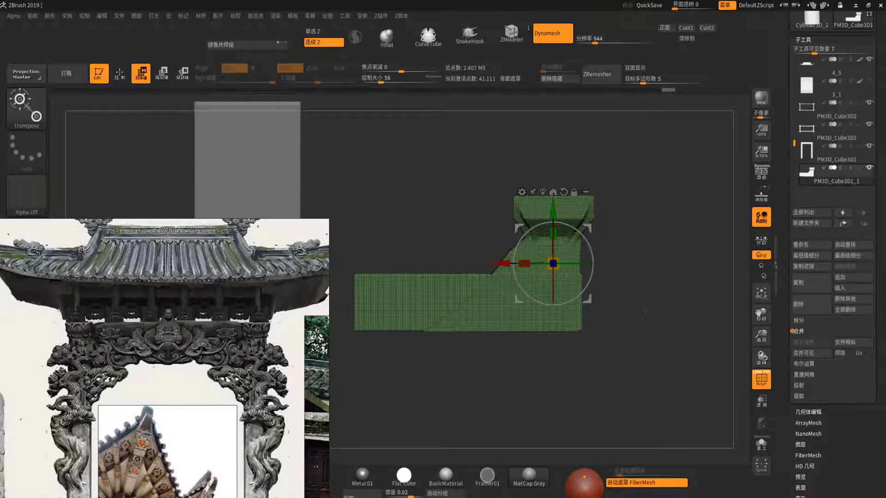
ClipCurve-slice the bracket's lower right, mask its upper and left parts, and cut a slanted edge.
{"action": "key", "text": "q"}
{"action": "left_click_drag", "start_coordinate": [589, 265], "coordinate": [495, 352], "text": "ctrl+shift"}
{"action": "mouse_move", "coordinate": [642, 312]}
{"action": "left_mouse_down"}
{"action": "mouse_move", "coordinate": [600, 258]}
{"action": "mouse_move", "coordinate": [674, 319]}
{"action": "left_mouse_up"}
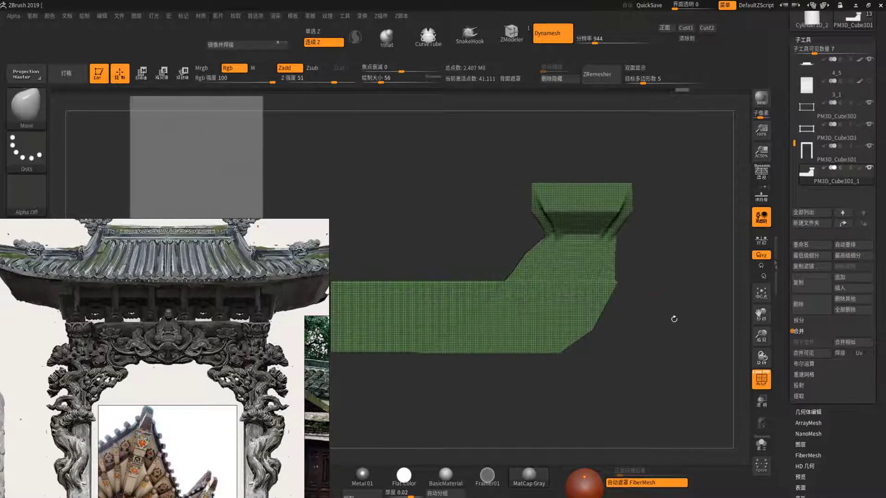
{"action": "mouse_move", "coordinate": [494, 159]}
{"action": "left_mouse_down", "text": "ctrl"}
{"action": "mouse_move", "coordinate": [644, 238]}
{"action": "mouse_move", "coordinate": [700, 245]}
{"action": "left_mouse_up", "text": "ctrl"}
{"action": "mouse_move", "coordinate": [360, 220]}
{"action": "left_mouse_down", "text": "ctrl"}
{"action": "mouse_move", "coordinate": [548, 418]}
{"action": "mouse_move", "coordinate": [560, 420]}
{"action": "mouse_move", "coordinate": [559, 258]}
{"action": "left_mouse_up", "text": "ctrl"}
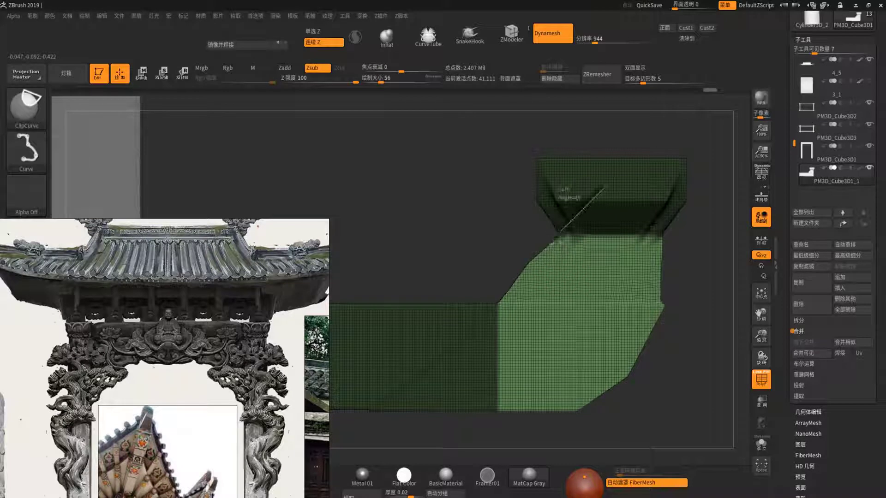
{"action": "left_click_drag", "start_coordinate": [510, 300], "coordinate": [537, 284], "text": "ctrl+shift"}
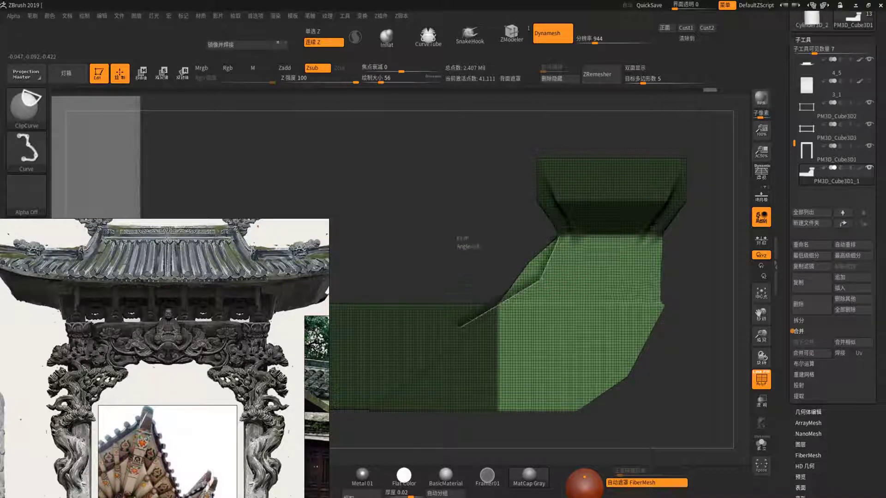
{"action": "left_click_drag", "start_coordinate": [559, 234], "coordinate": [559, 233], "text": "ctrl+shift"}
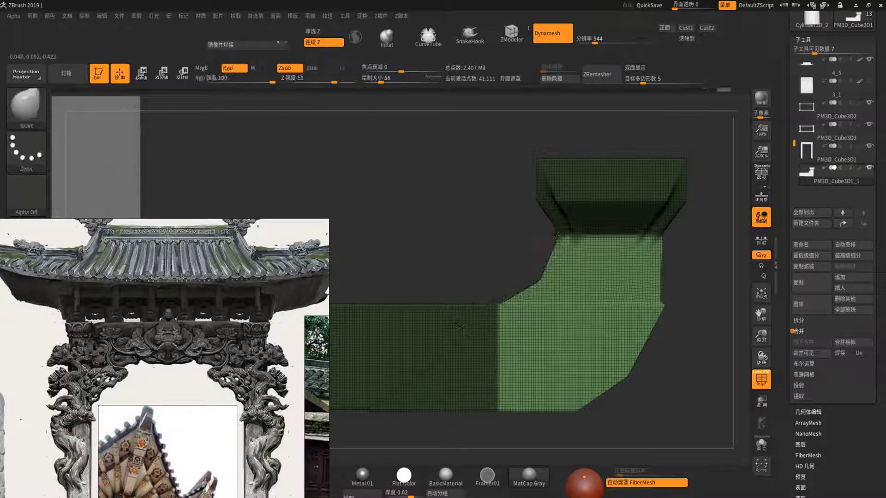
Move the bracket left along X to sit under the lower beam's end.
{"action": "key", "text": "w"}
{"action": "mouse_move", "coordinate": [507, 351]}
{"action": "left_mouse_down"}
{"action": "mouse_move", "coordinate": [567, 375]}
{"action": "mouse_move", "coordinate": [526, 398]}
{"action": "mouse_move", "coordinate": [530, 323]}
{"action": "left_mouse_up"}
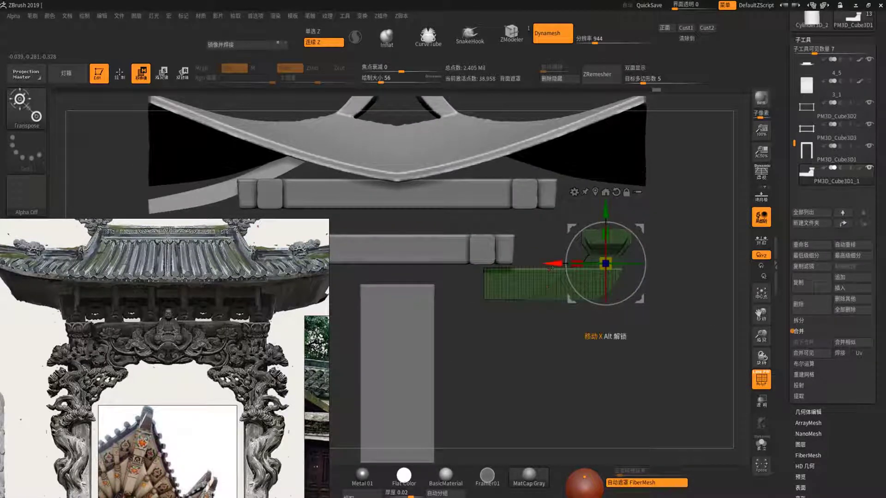
{"action": "mouse_move", "coordinate": [550, 268]}
{"action": "left_mouse_down"}
{"action": "mouse_move", "coordinate": [454, 265]}
{"action": "mouse_move", "coordinate": [499, 263]}
{"action": "left_mouse_up"}
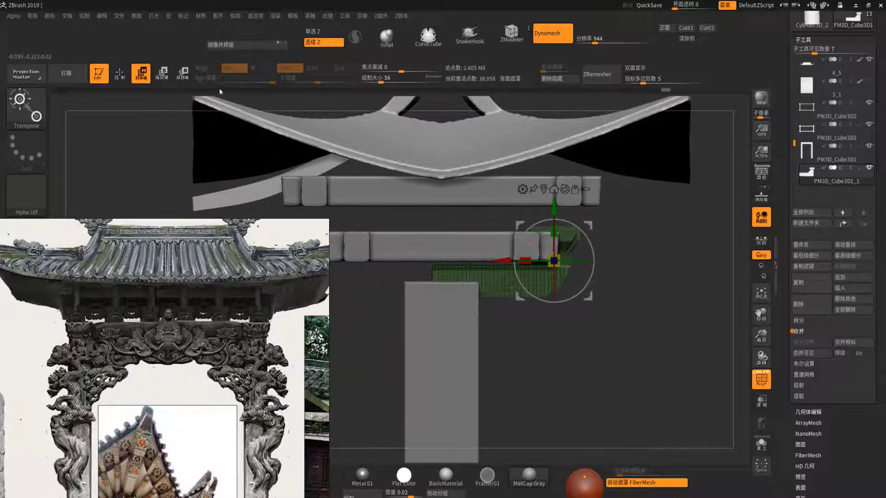
Position the bracket near the beam's end and Mirror And Weld it to the opposite side.
{"action": "left_click_drag", "start_coordinate": [219, 95], "coordinate": [258, 152]}
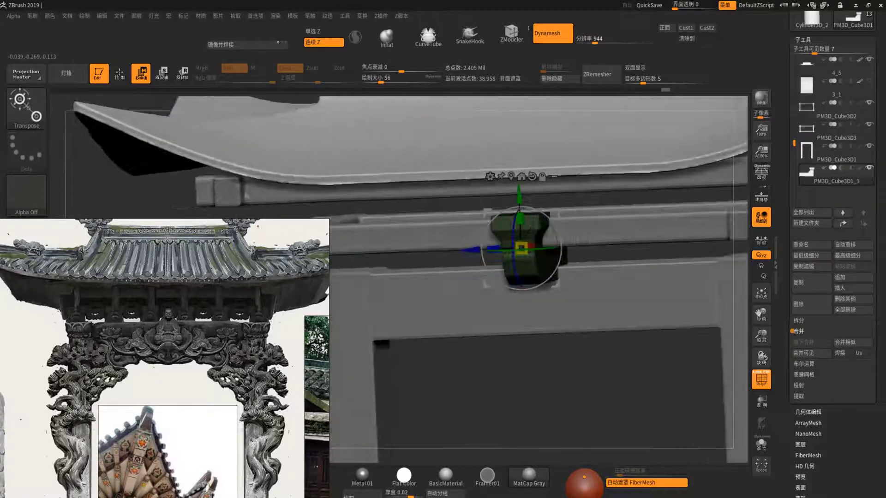
{"action": "left_click_drag", "start_coordinate": [622, 392], "coordinate": [622, 300]}
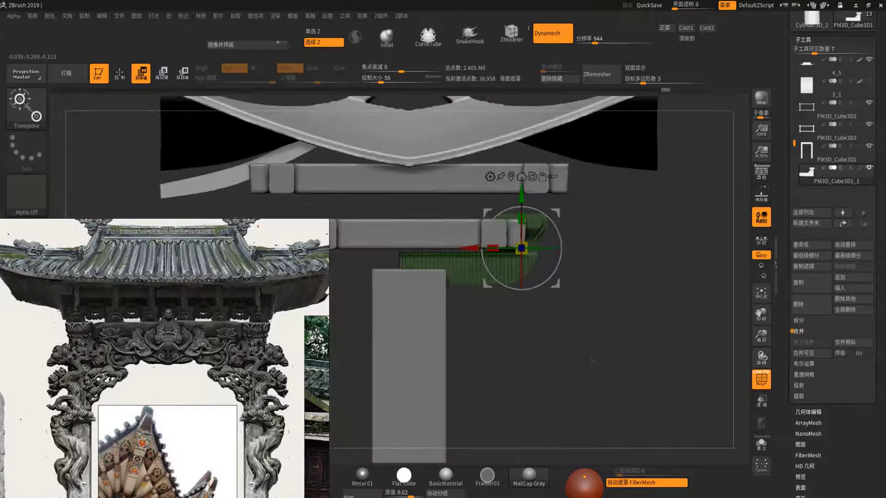
{"action": "left_click_drag", "start_coordinate": [592, 360], "coordinate": [617, 367], "text": "alt"}
{"action": "left_click_drag", "start_coordinate": [222, 415], "coordinate": [222, 323]}
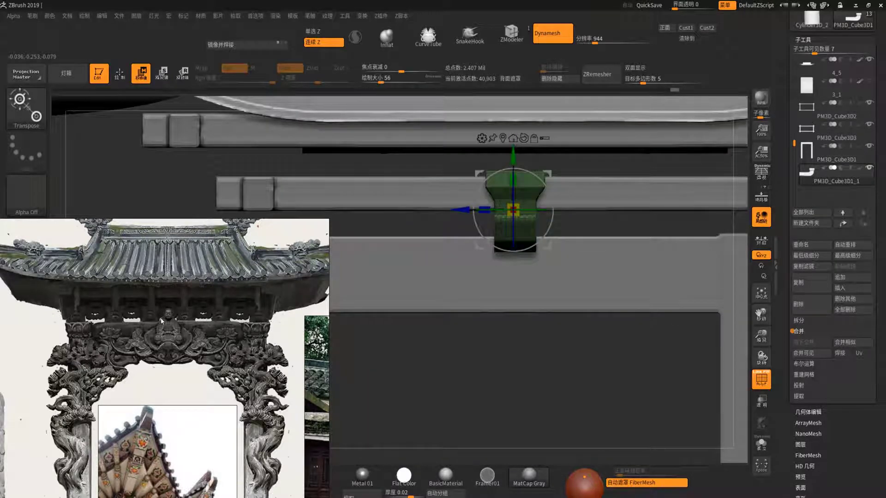
{"action": "mouse_move", "coordinate": [395, 402]}
{"action": "left_mouse_down", "text": "alt"}
{"action": "mouse_move", "coordinate": [502, 215]}
{"action": "mouse_move", "coordinate": [389, 213]}
{"action": "left_mouse_up", "text": "alt"}
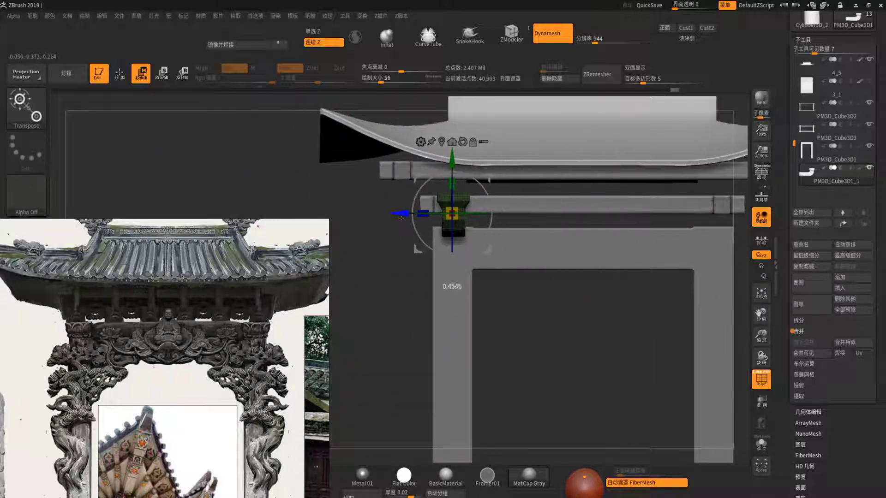
{"action": "left_click", "coordinate": [287, 45]}
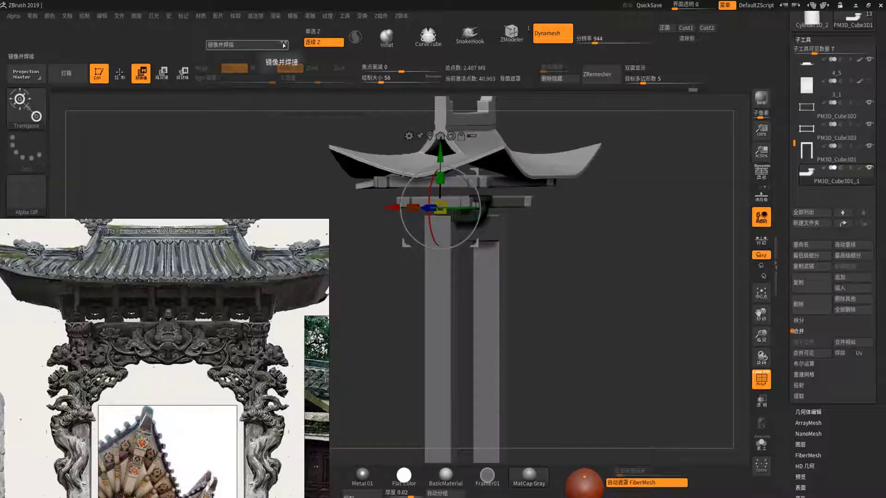
{"action": "left_click", "coordinate": [282, 44]}
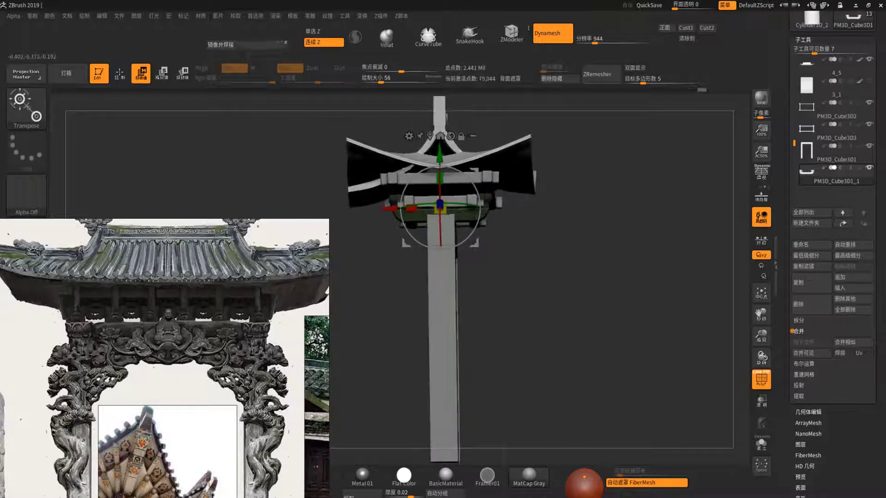
Nudge the mirrored brackets down on Y and wrap them in a box deformer.
{"action": "scroll", "coordinate": [440, 207], "scroll_direction": "up", "scroll_amount": 3}
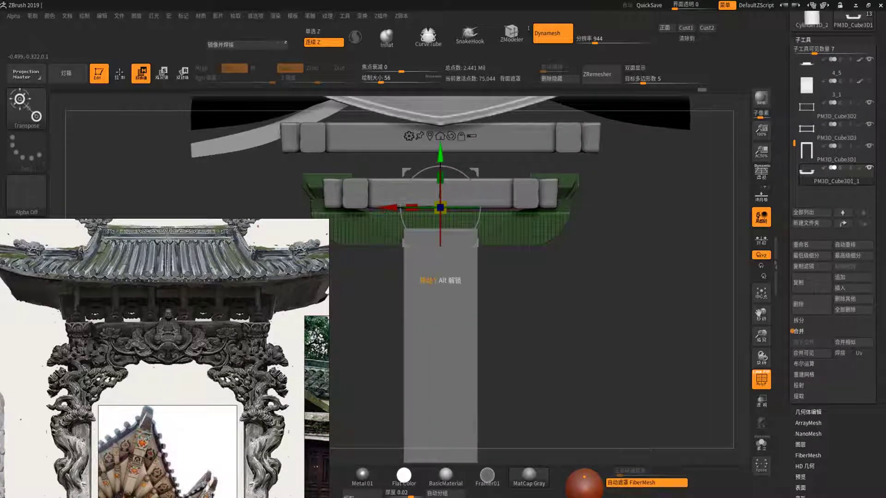
{"action": "left_click_drag", "start_coordinate": [440, 162], "coordinate": [443, 162]}
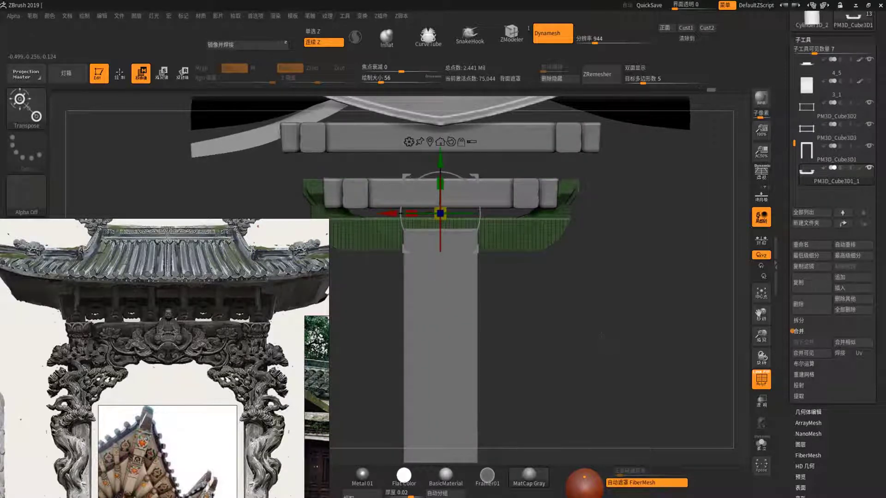
{"action": "left_click_drag", "start_coordinate": [601, 335], "coordinate": [591, 376]}
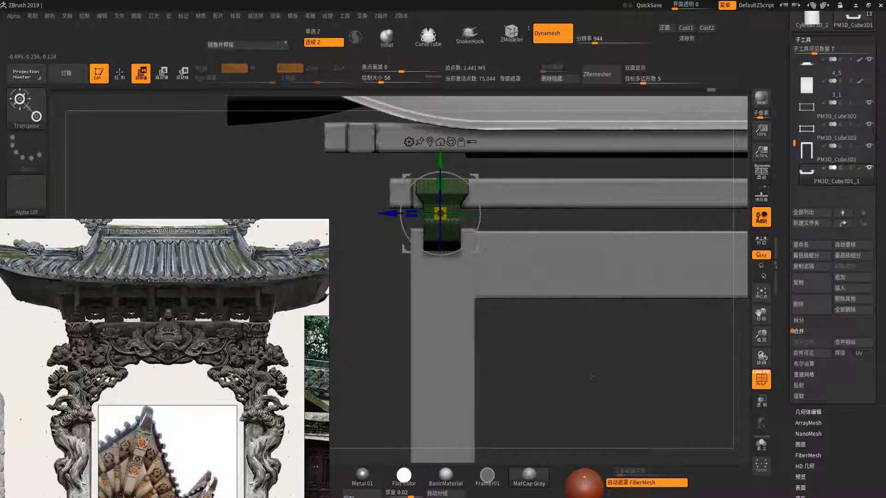
{"action": "left_click", "coordinate": [409, 142]}
{"action": "left_click", "coordinate": [565, 180]}
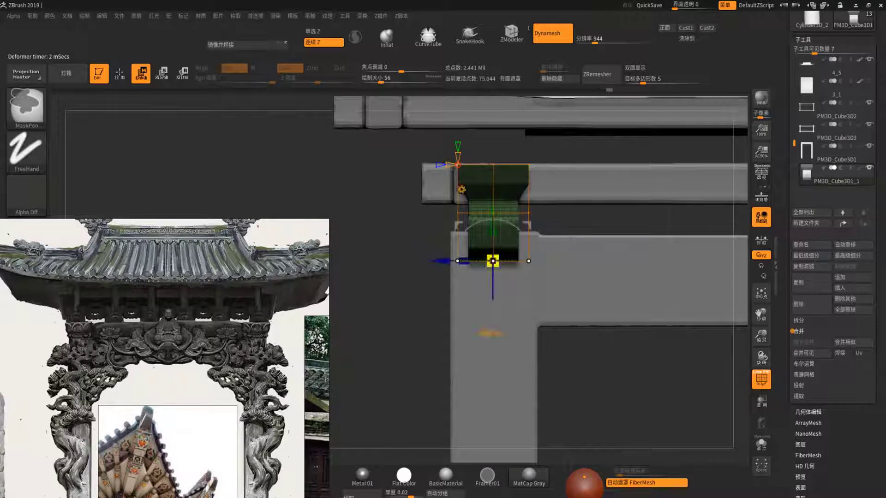
Taper the bracket's bottom into a narrow waist with the box deformer and accept it.
{"action": "left_click_drag", "start_coordinate": [462, 261], "coordinate": [463, 261]}
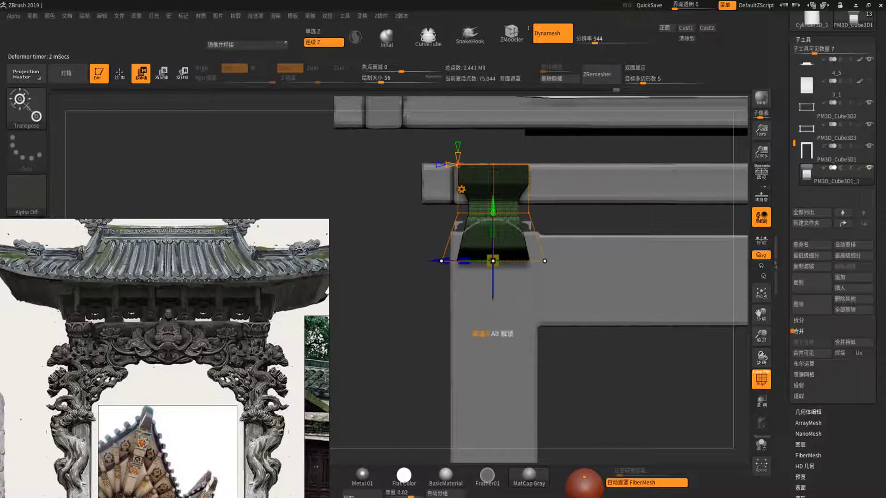
{"action": "left_click_drag", "start_coordinate": [493, 261], "coordinate": [492, 253]}
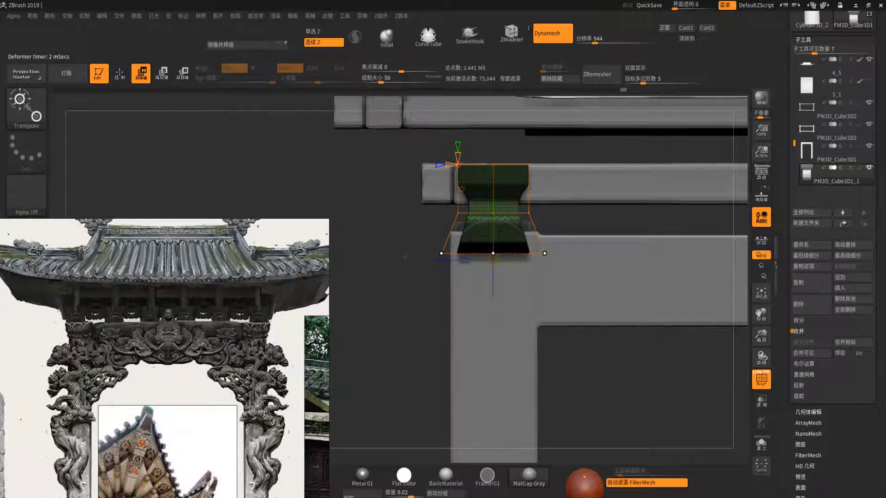
{"action": "left_click_drag", "start_coordinate": [405, 255], "coordinate": [387, 253]}
{"action": "left_click", "coordinate": [400, 177]}
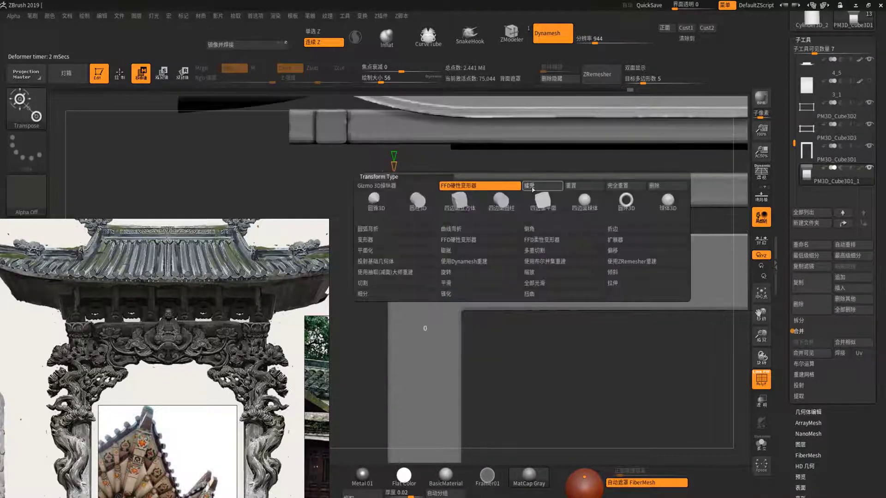
{"action": "left_click", "coordinate": [533, 189]}
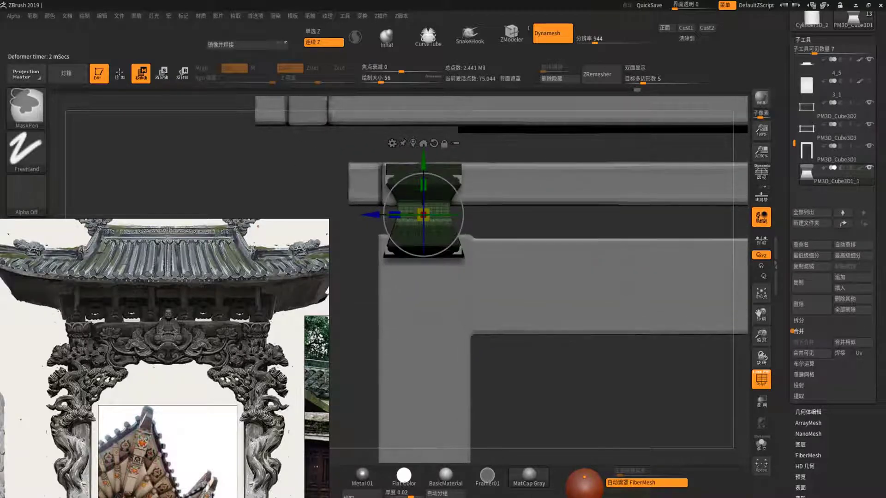
Draw a vertical ClipCurve line through the bracket and turn on Solo.
{"action": "key", "text": "ctrl"}
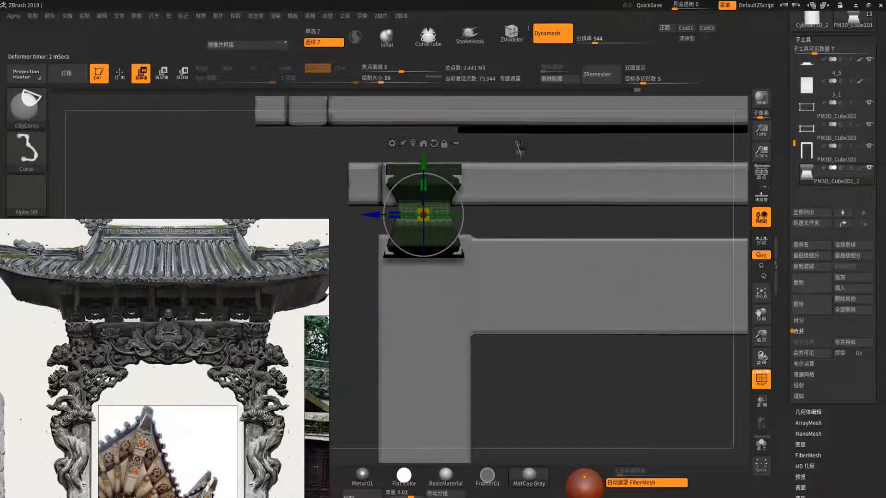
{"action": "mouse_move", "coordinate": [516, 140]}
{"action": "left_mouse_down", "text": "ctrl+shift"}
{"action": "mouse_move", "coordinate": [525, 354]}
{"action": "mouse_move", "coordinate": [468, 418]}
{"action": "left_mouse_up", "text": "ctrl+shift"}
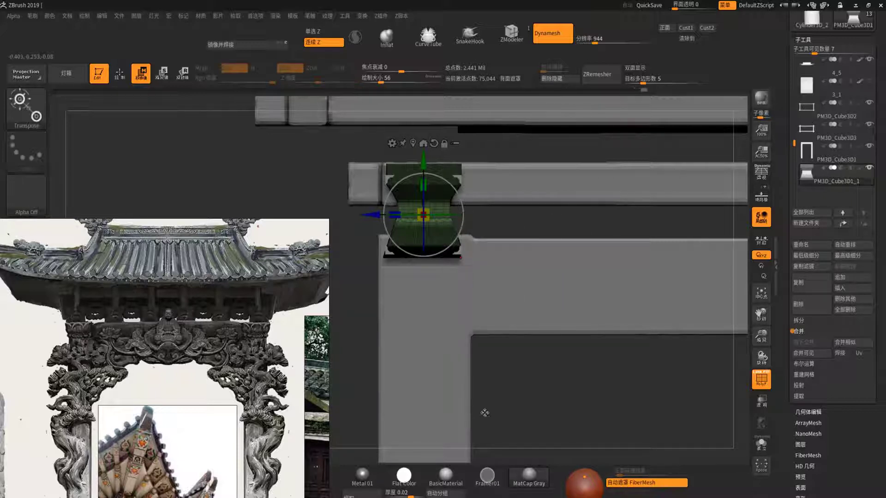
{"action": "left_click", "coordinate": [761, 444]}
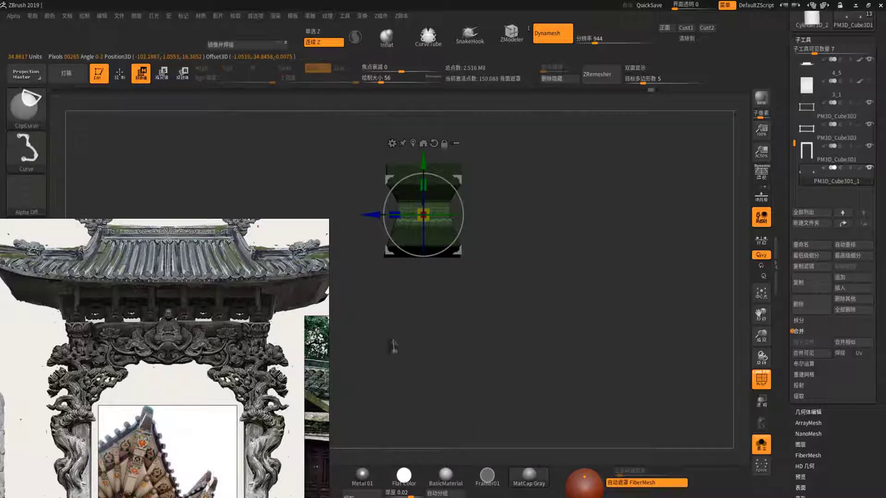
{"action": "left_click_drag", "start_coordinate": [394, 352], "coordinate": [386, 226], "text": "ctrl+shift"}
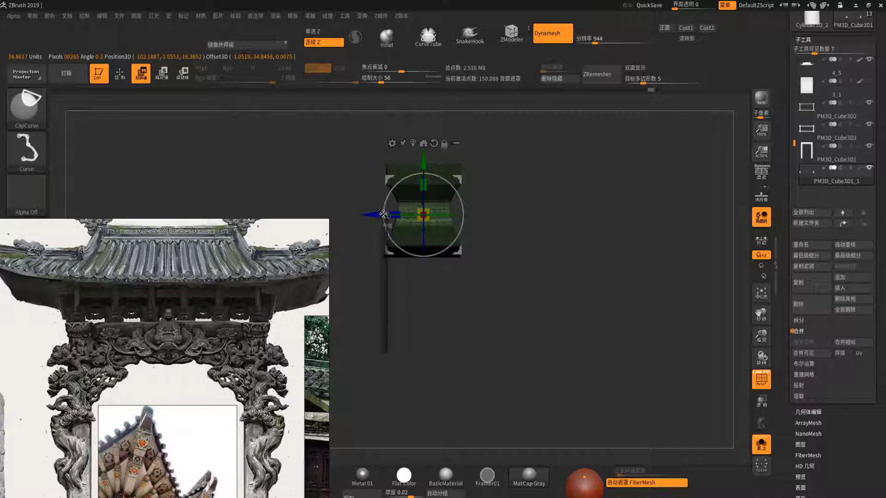
{"action": "mouse_move", "coordinate": [549, 231]}
{"action": "left_mouse_down"}
{"action": "mouse_move", "coordinate": [551, 374]}
{"action": "mouse_move", "coordinate": [551, 277]}
{"action": "left_mouse_up"}
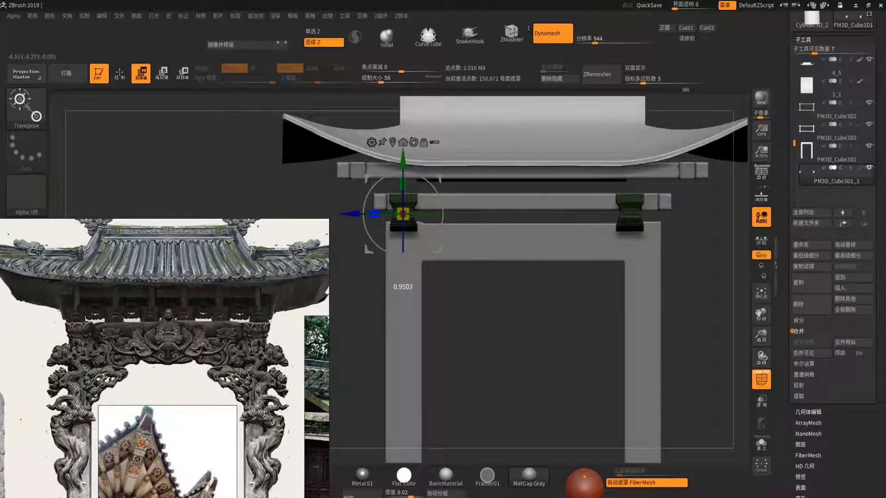
{"action": "left_click_drag", "start_coordinate": [375, 214], "coordinate": [392, 221]}
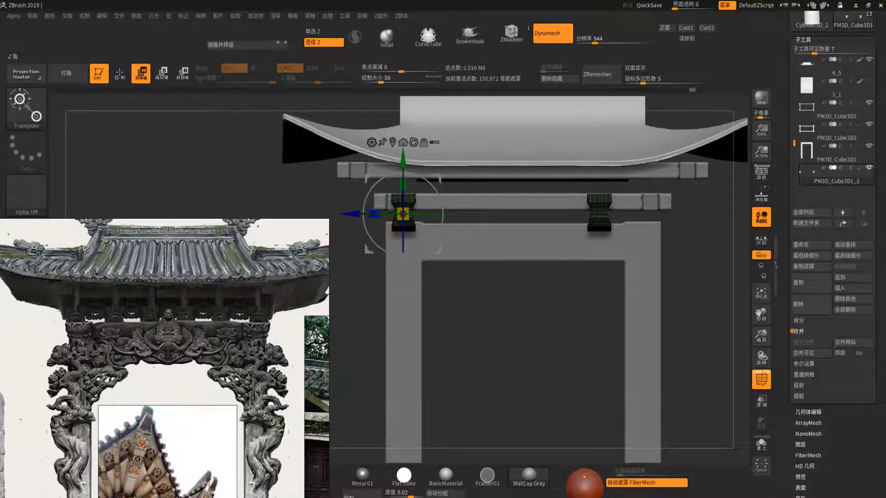
{"action": "key", "text": "ctrl+z"}
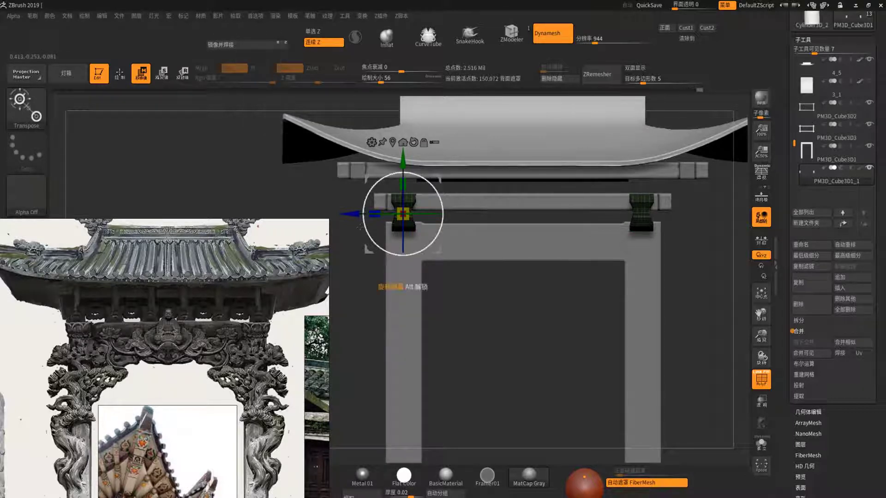
{"action": "left_click_drag", "start_coordinate": [352, 224], "coordinate": [395, 223], "text": "ctrl"}
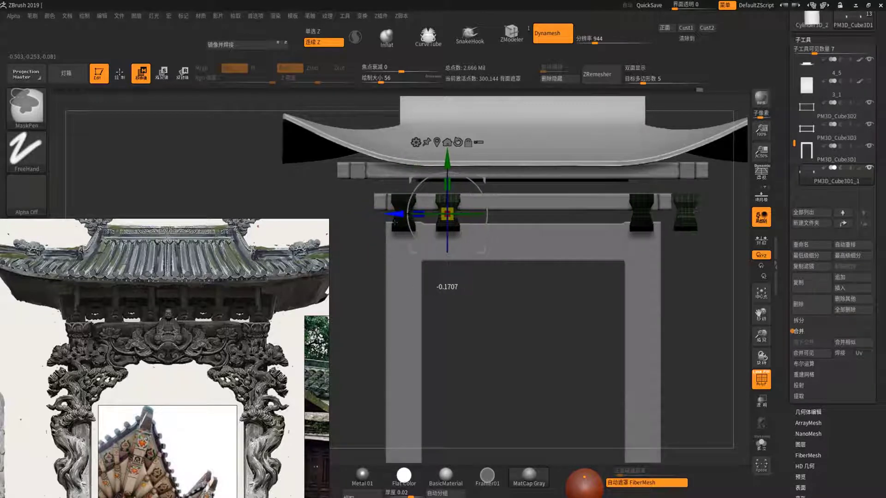
{"action": "key", "text": "ctrl+z"}
{"action": "key", "text": "ctrl"}
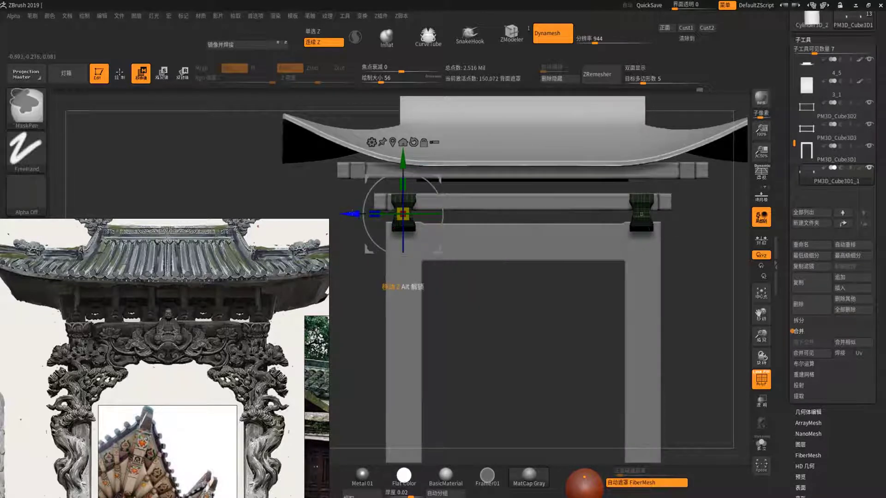
{"action": "mouse_move", "coordinate": [352, 215]}
{"action": "left_mouse_down", "text": "ctrl"}
{"action": "mouse_move", "coordinate": [443, 230]}
{"action": "mouse_move", "coordinate": [397, 213]}
{"action": "left_mouse_up", "text": "ctrl"}
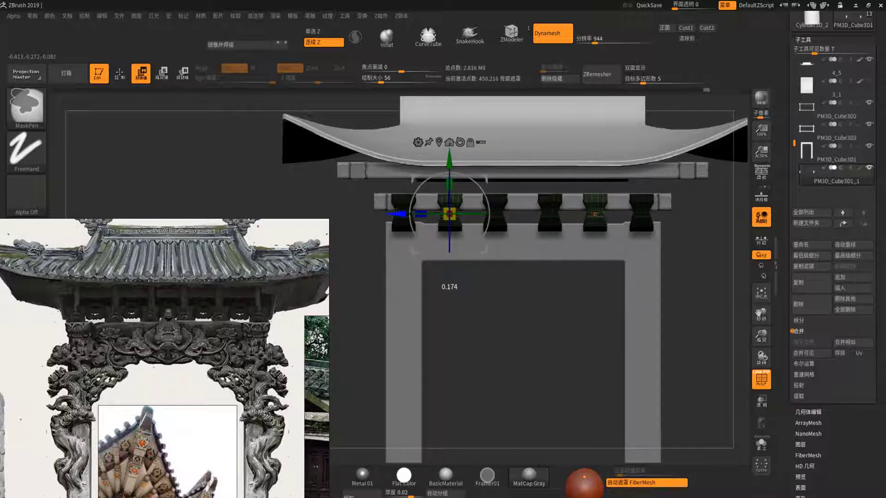
{"action": "key", "text": "f"}
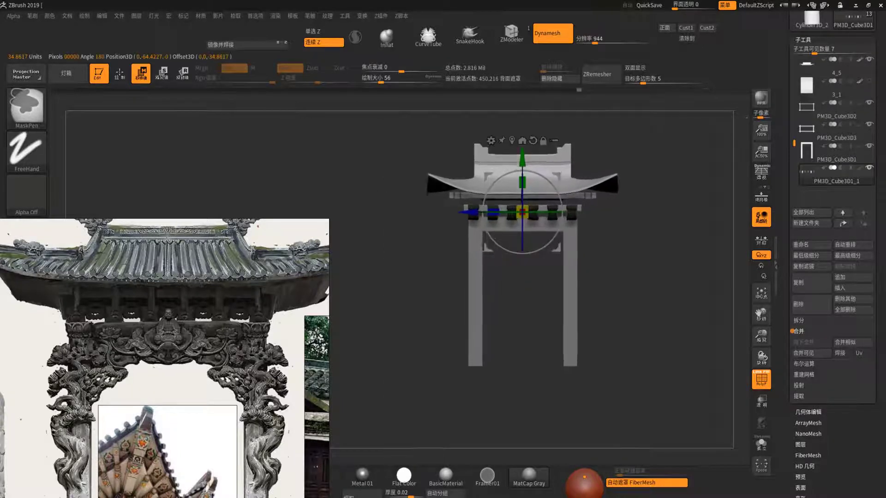
{"action": "scroll", "coordinate": [521, 277], "scroll_direction": "up", "scroll_amount": 2}
{"action": "scroll", "coordinate": [561, 334], "scroll_direction": "up", "scroll_amount": 3}
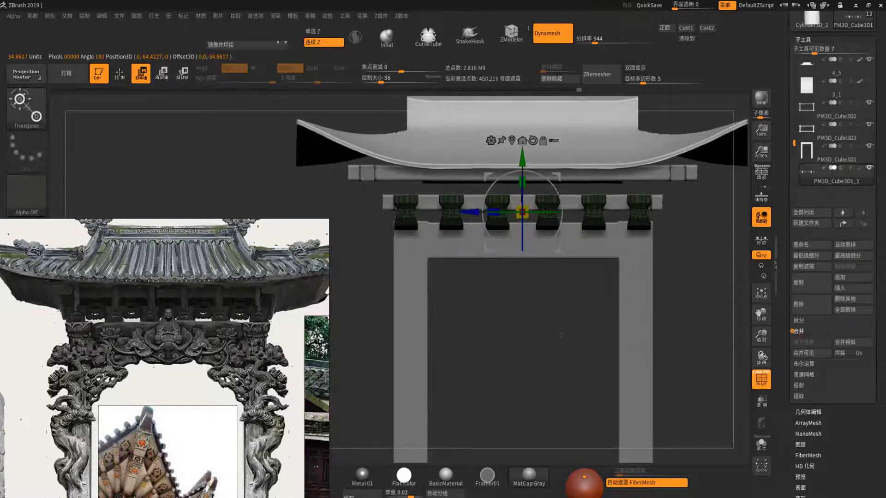
{"action": "mouse_move", "coordinate": [561, 334]}
{"action": "left_mouse_down"}
{"action": "mouse_move", "coordinate": [537, 352]}
{"action": "mouse_move", "coordinate": [540, 392]}
{"action": "left_mouse_up"}
{"action": "scroll", "coordinate": [538, 352], "scroll_direction": "up", "scroll_amount": 2}
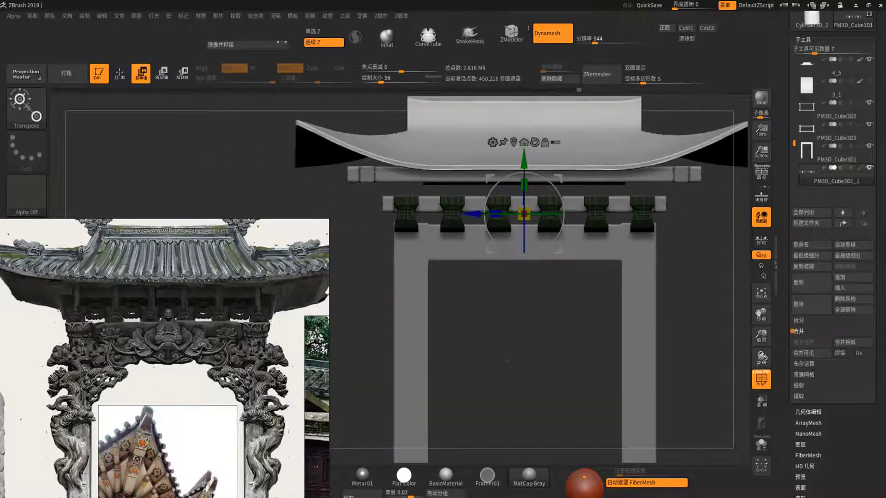
{"action": "mouse_move", "coordinate": [540, 392]}
{"action": "left_mouse_down"}
{"action": "mouse_move", "coordinate": [568, 378]}
{"action": "mouse_move", "coordinate": [524, 216]}
{"action": "mouse_move", "coordinate": [533, 247]}
{"action": "mouse_move", "coordinate": [599, 276]}
{"action": "left_mouse_up"}
{"action": "scroll", "coordinate": [524, 216], "scroll_direction": "up", "scroll_amount": 2}
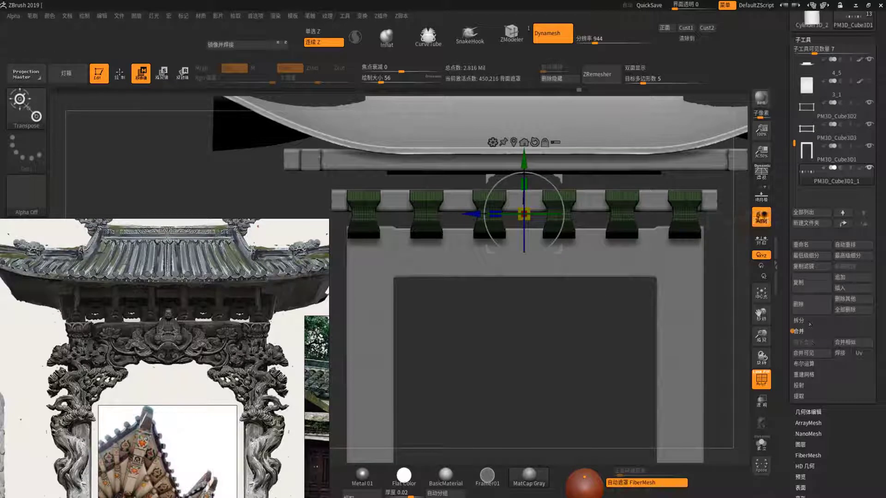
Duplicate the bracket row, raise it, narrow it along X, and fit it under the roof.
{"action": "left_click", "coordinate": [802, 282]}
{"action": "left_click_drag", "start_coordinate": [439, 286], "coordinate": [507, 286], "text": "shift"}
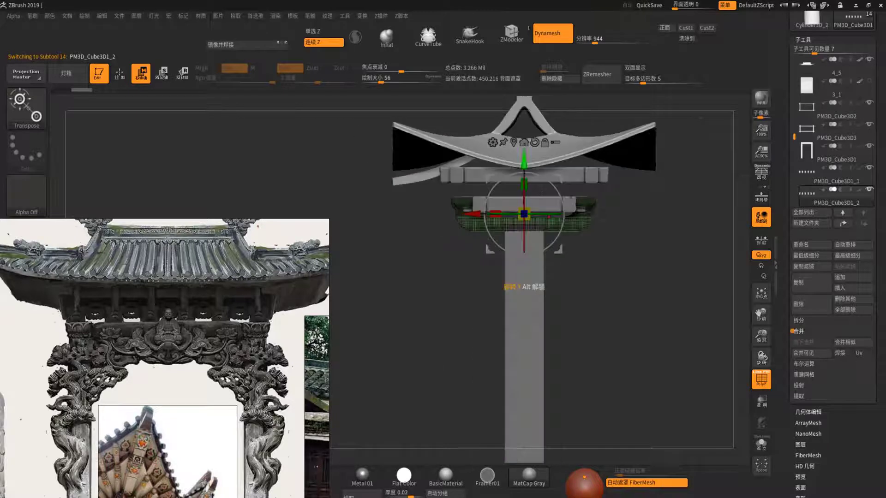
{"action": "left_click_drag", "start_coordinate": [523, 183], "coordinate": [523, 154]}
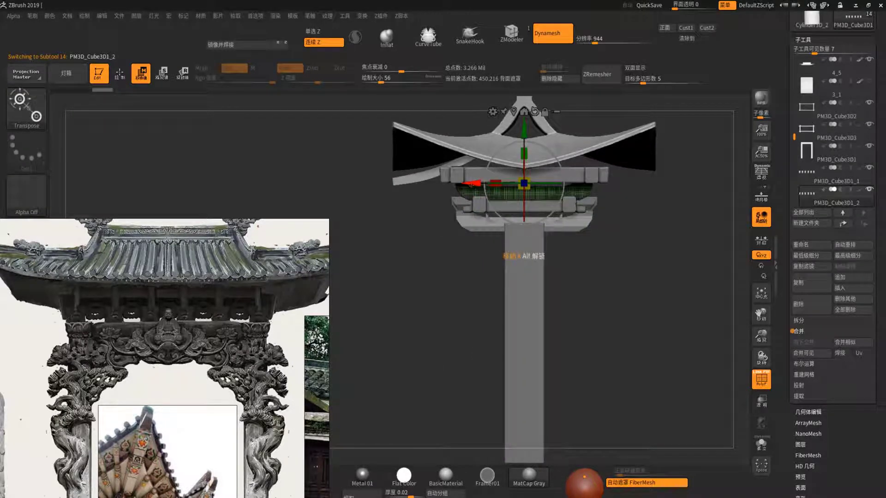
{"action": "mouse_move", "coordinate": [472, 185]}
{"action": "left_mouse_down"}
{"action": "mouse_move", "coordinate": [553, 194]}
{"action": "mouse_move", "coordinate": [553, 231]}
{"action": "left_mouse_up"}
{"action": "right_click_drag", "start_coordinate": [554, 230], "coordinate": [554, 245], "text": "ctrl"}
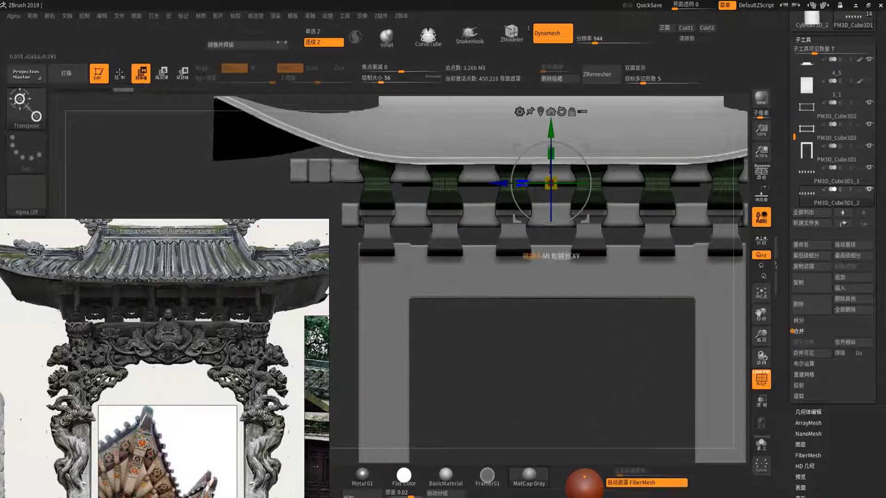
{"action": "left_click_drag", "start_coordinate": [520, 185], "coordinate": [575, 198]}
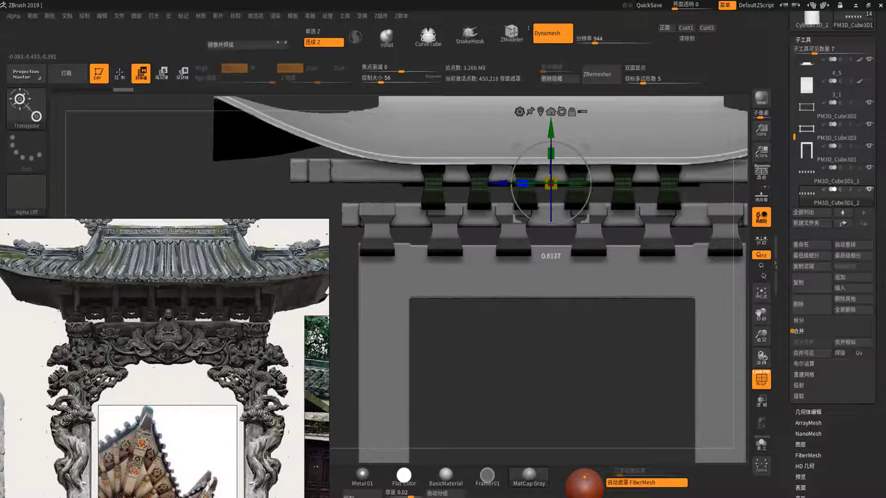
{"action": "left_click_drag", "start_coordinate": [503, 185], "coordinate": [432, 187]}
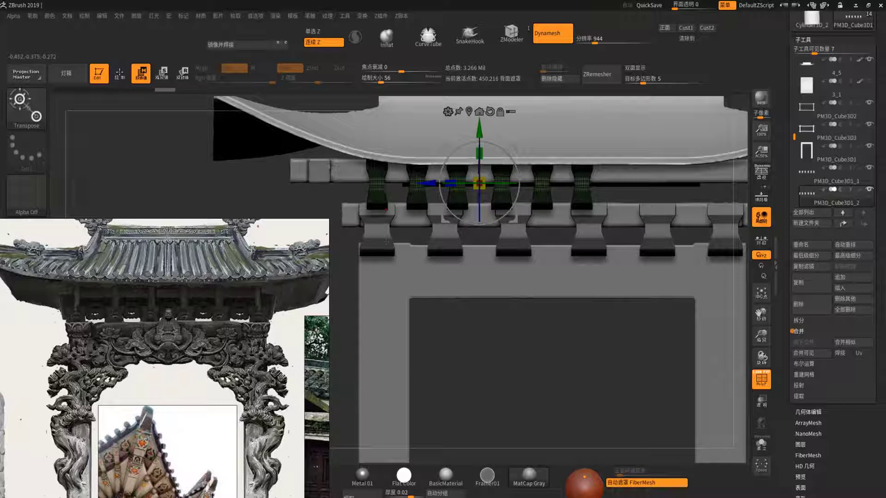
{"action": "right_click_drag", "start_coordinate": [386, 241], "coordinate": [504, 173], "text": "ctrl"}
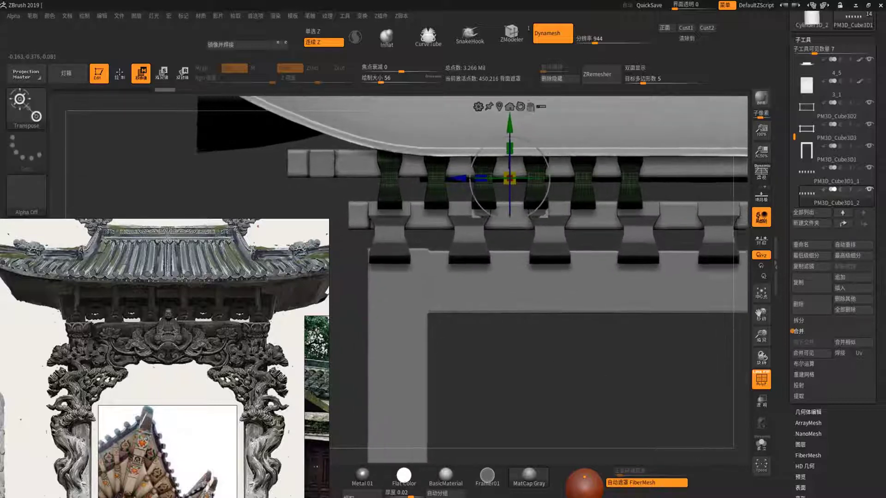
{"action": "left_click_drag", "start_coordinate": [503, 173], "coordinate": [510, 272]}
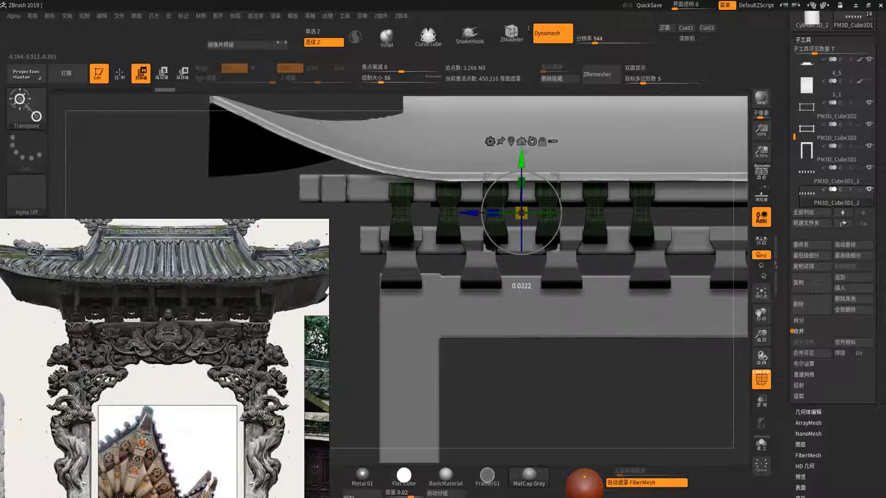
{"action": "mouse_move", "coordinate": [515, 376]}
{"action": "left_mouse_down"}
{"action": "mouse_move", "coordinate": [540, 360]}
{"action": "mouse_move", "coordinate": [525, 360]}
{"action": "mouse_move", "coordinate": [531, 381]}
{"action": "mouse_move", "coordinate": [530, 355]}
{"action": "left_mouse_up"}
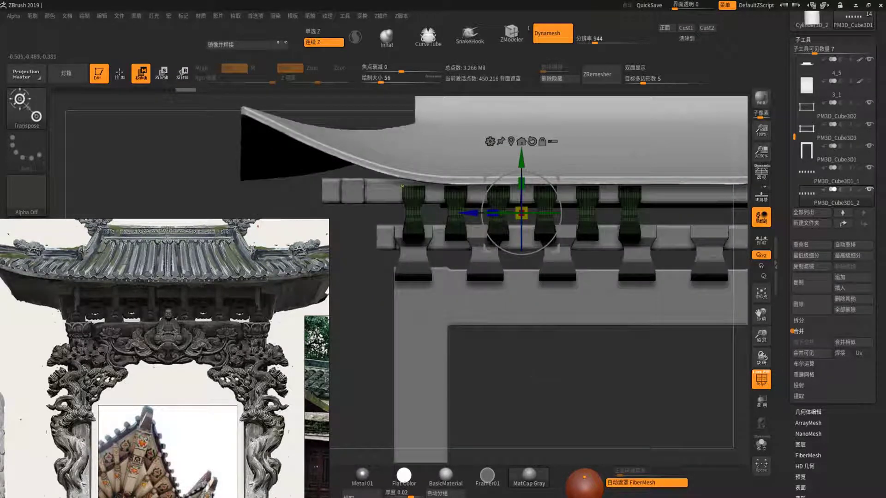
Mask the copied brackets right of the leftmost one and hide them.
{"action": "left_click_drag", "start_coordinate": [337, 113], "coordinate": [438, 368], "text": "ctrl"}
{"action": "key", "text": "ctrl"}
{"action": "left_click", "coordinate": [413, 225]}
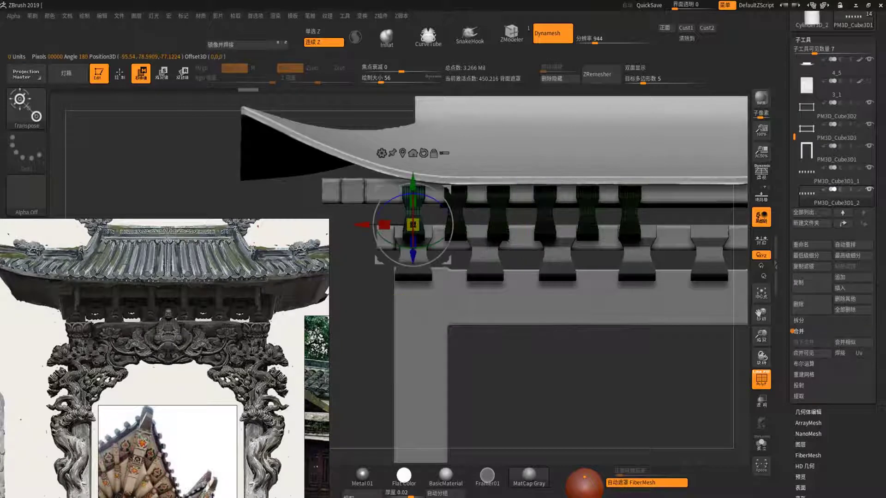
{"action": "key", "text": "q"}
{"action": "key", "text": "ctrl+shift"}
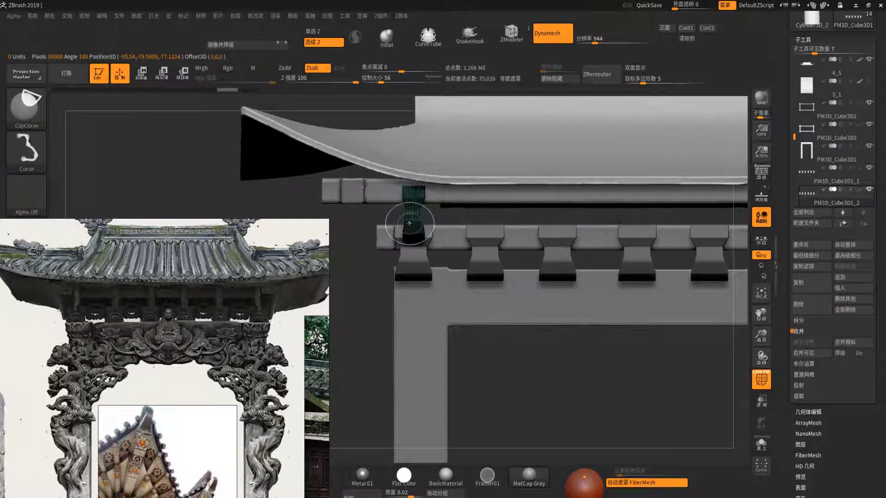
Del Hidden the extra brackets, leaving 96,326 points, and slide the remaining bracket left to the beam end.
{"action": "key", "text": "w"}
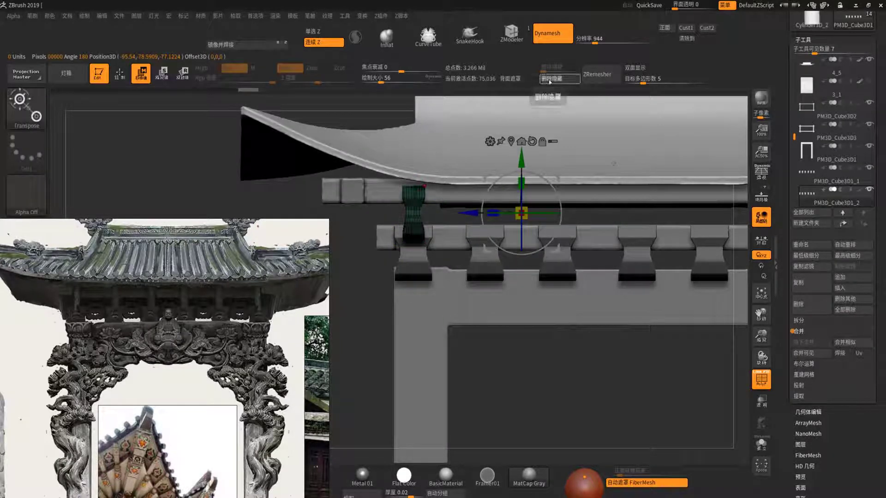
{"action": "left_click", "coordinate": [549, 80]}
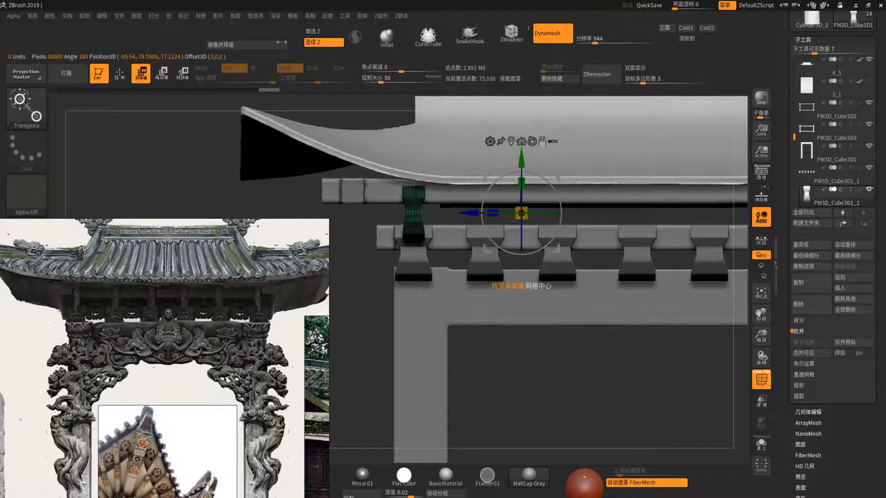
{"action": "left_click_drag", "start_coordinate": [491, 213], "coordinate": [383, 213], "text": "alt"}
{"action": "key", "text": "f"}
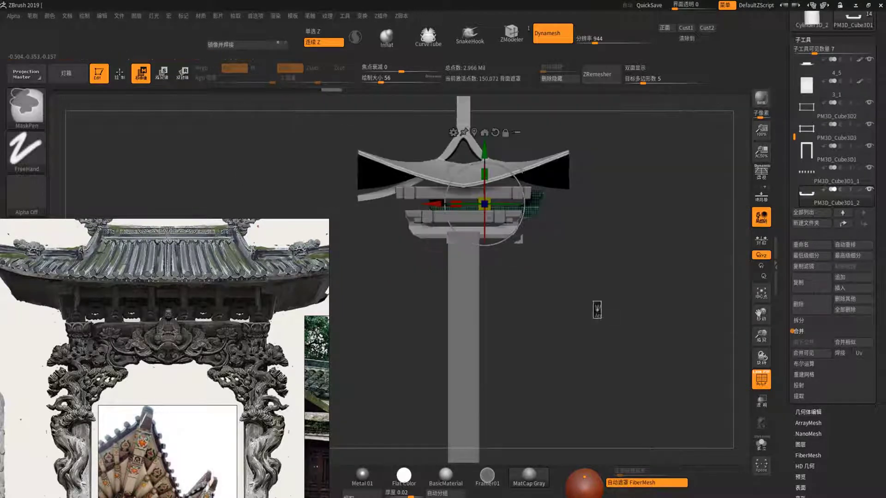
{"action": "mouse_move", "coordinate": [455, 203]}
{"action": "left_mouse_down"}
{"action": "mouse_move", "coordinate": [414, 204]}
{"action": "mouse_move", "coordinate": [442, 203]}
{"action": "left_mouse_up"}
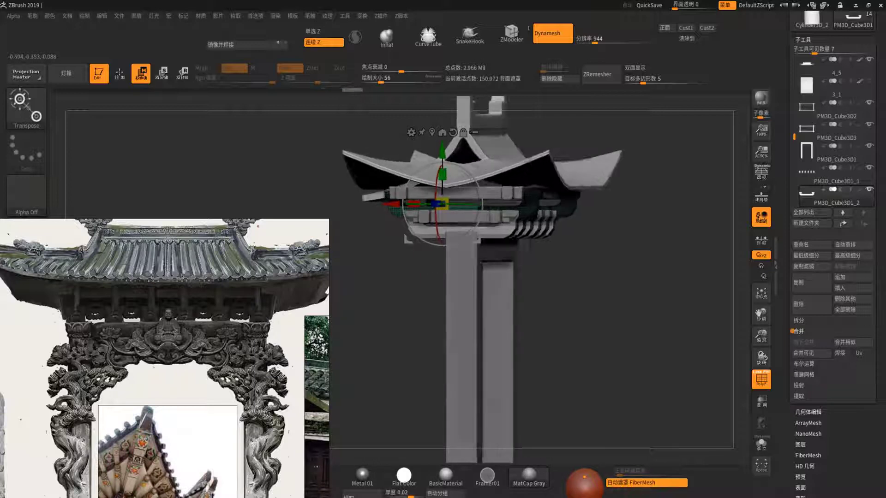
{"action": "mouse_move", "coordinate": [600, 277]}
{"action": "left_mouse_down"}
{"action": "mouse_move", "coordinate": [623, 276]}
{"action": "mouse_move", "coordinate": [629, 406]}
{"action": "left_mouse_up"}
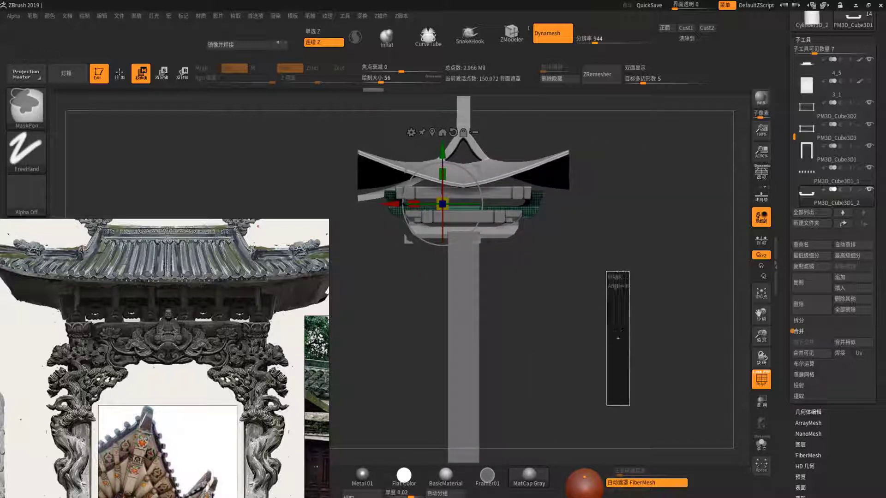
{"action": "mouse_move", "coordinate": [559, 334]}
{"action": "right_mouse_down", "text": "ctrl"}
{"action": "mouse_move", "coordinate": [525, 361]}
{"action": "mouse_move", "coordinate": [531, 365]}
{"action": "mouse_move", "coordinate": [479, 159]}
{"action": "mouse_move", "coordinate": [512, 198]}
{"action": "mouse_move", "coordinate": [535, 210]}
{"action": "right_mouse_up", "text": "ctrl"}
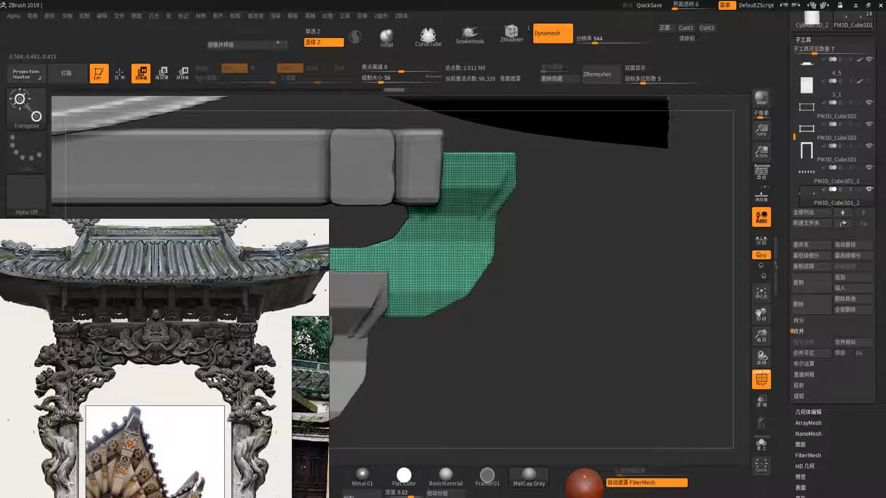
Trim the green corner bracket with two straight ClipCurve cuts, down to 47,421 points.
{"action": "key", "text": "q"}
{"action": "key", "text": "ctrl+shift"}
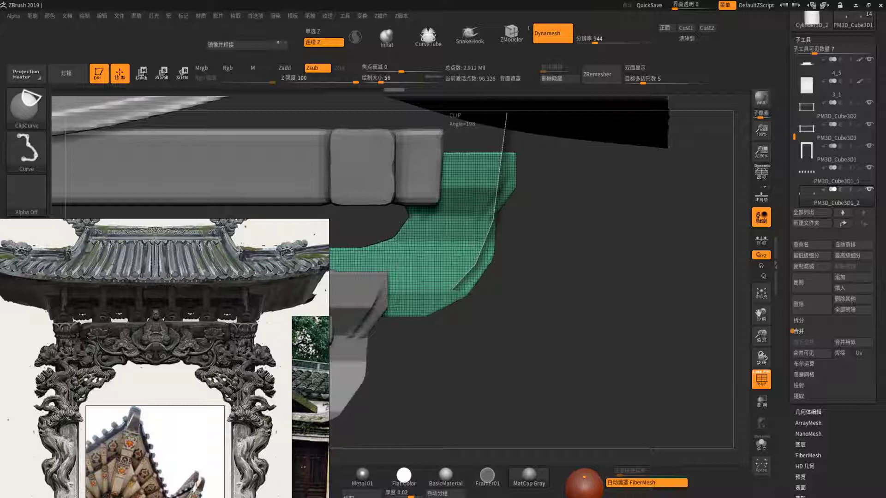
{"action": "left_click_drag", "start_coordinate": [418, 307], "coordinate": [347, 325], "text": "ctrl+shift"}
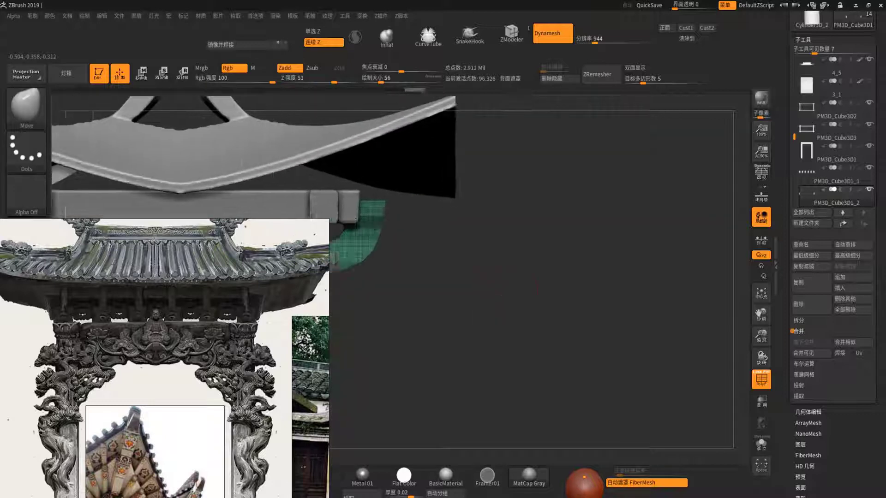
{"action": "left_click_drag", "start_coordinate": [536, 285], "coordinate": [532, 228]}
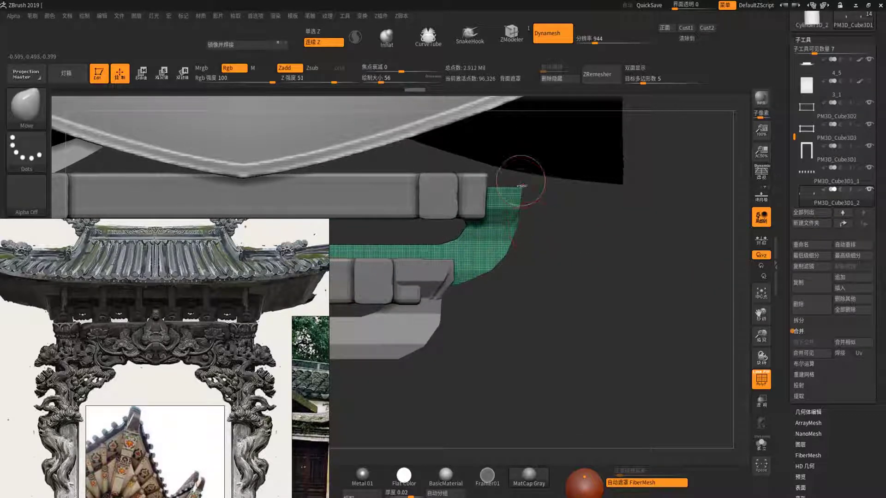
{"action": "key", "text": "ctrl+shift"}
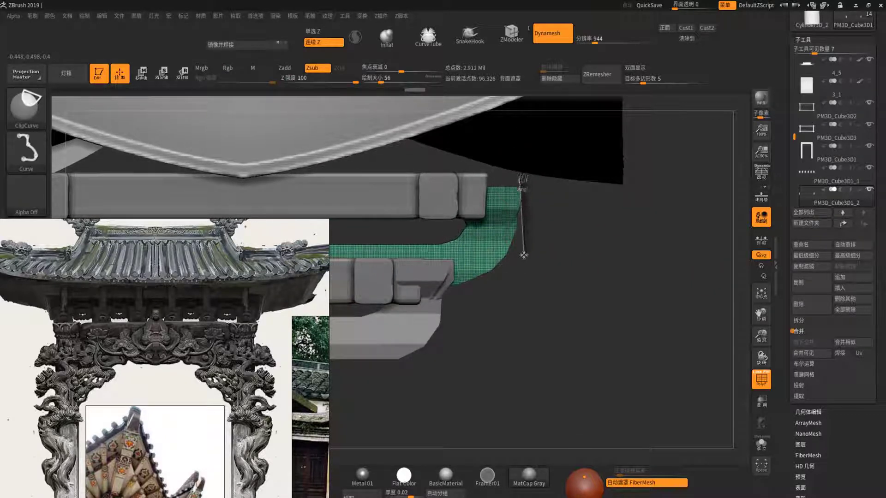
{"action": "left_click_drag", "start_coordinate": [523, 255], "coordinate": [556, 294]}
Trim the soloed green post with another clip cut, then show the whole gate again.
{"action": "key", "text": "w"}
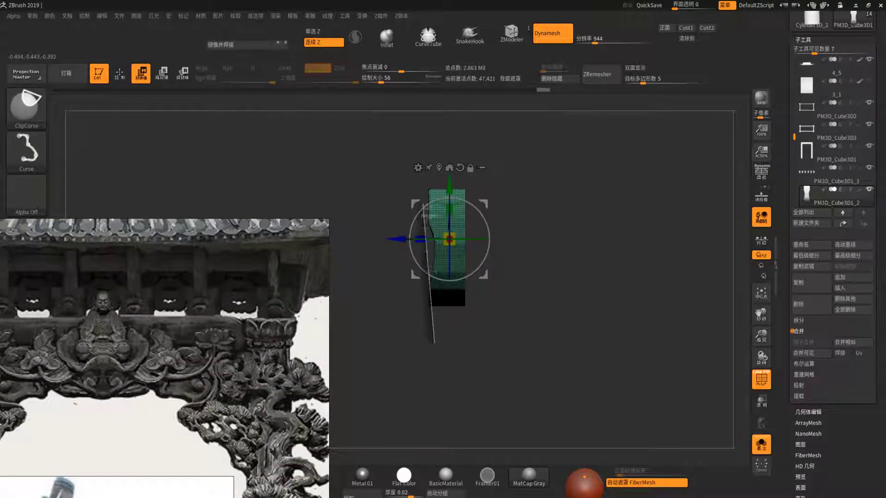
{"action": "left_click_drag", "start_coordinate": [423, 216], "coordinate": [433, 140], "text": "ctrl+shift"}
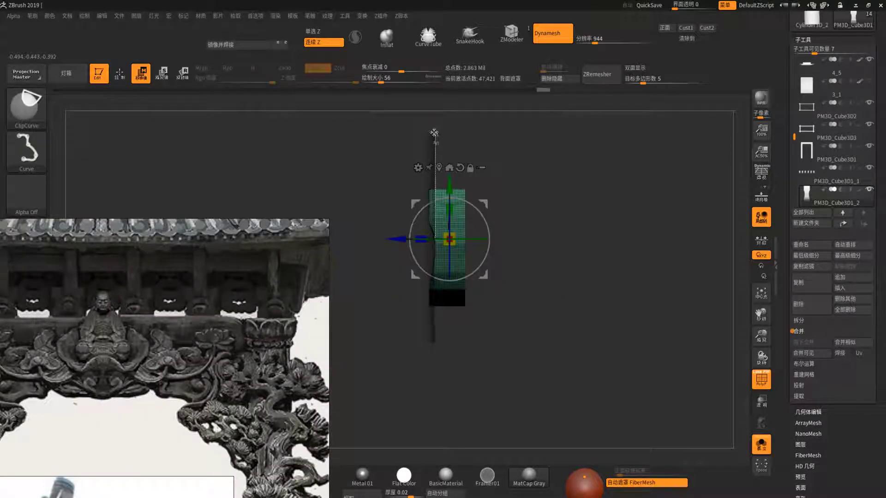
{"action": "left_click_drag", "start_coordinate": [434, 133], "coordinate": [434, 132], "text": "ctrl+shift"}
{"action": "left_click", "coordinate": [761, 444]}
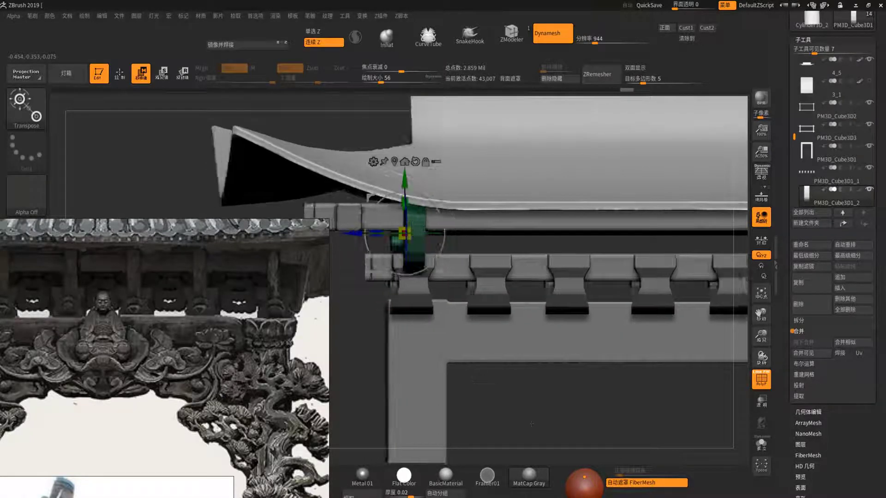
Copy the post rightward along the upper beam and mirror the posts to the gate's other side.
{"action": "mouse_move", "coordinate": [392, 306]}
{"action": "left_mouse_down", "text": "ctrl"}
{"action": "mouse_move", "coordinate": [471, 305]}
{"action": "mouse_move", "coordinate": [514, 255]}
{"action": "left_mouse_up", "text": "ctrl"}
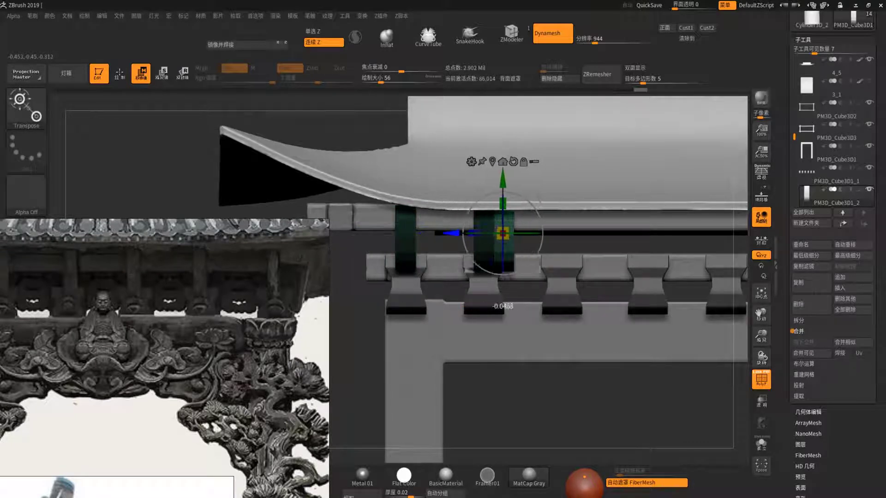
{"action": "left_click_drag", "start_coordinate": [562, 305], "coordinate": [560, 306], "text": "ctrl"}
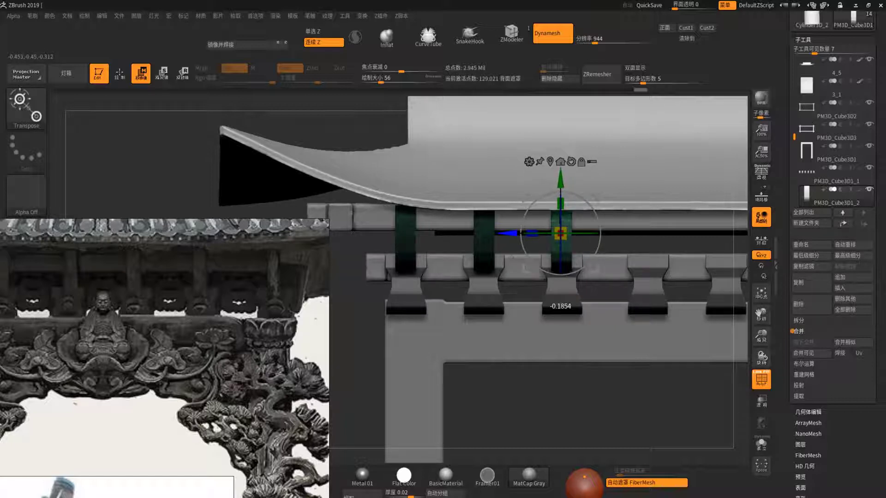
{"action": "left_click", "coordinate": [253, 45]}
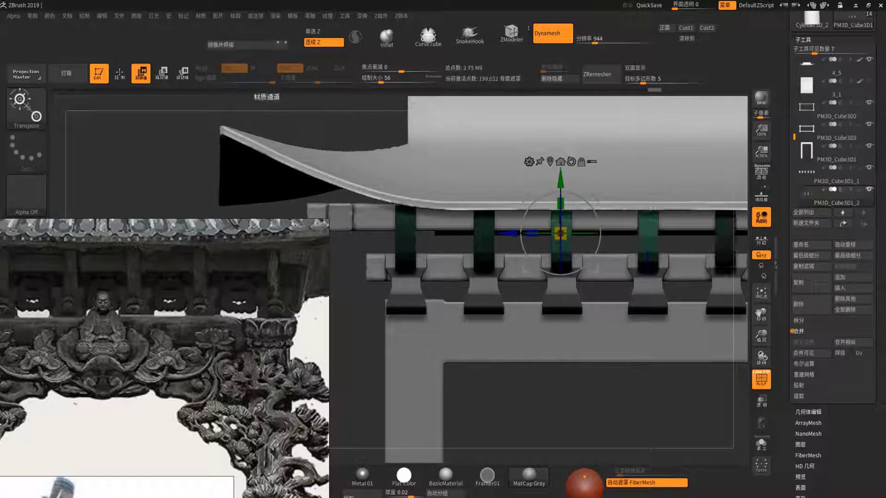
Mirror and weld the model, then duplicate the bracket part near the left pillar leftward.
{"action": "key", "text": "f"}
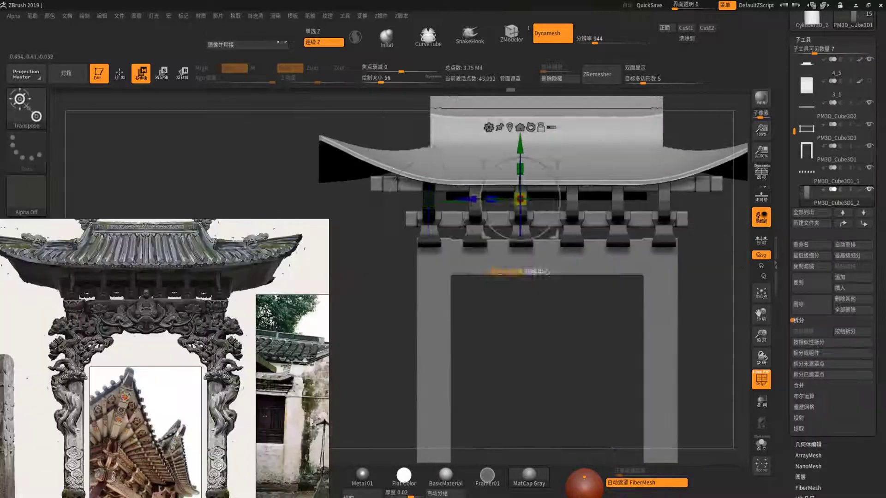
{"action": "left_click", "coordinate": [429, 222], "text": "alt"}
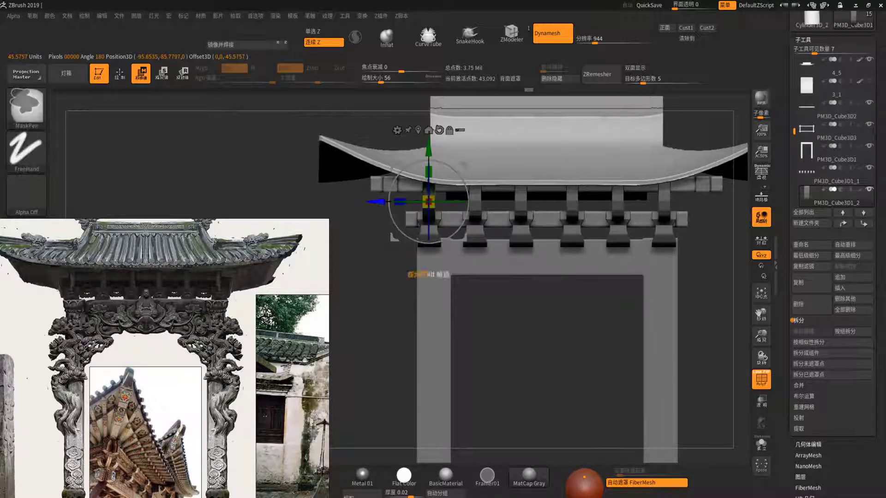
{"action": "left_click_drag", "start_coordinate": [388, 202], "coordinate": [357, 201], "text": "ctrl"}
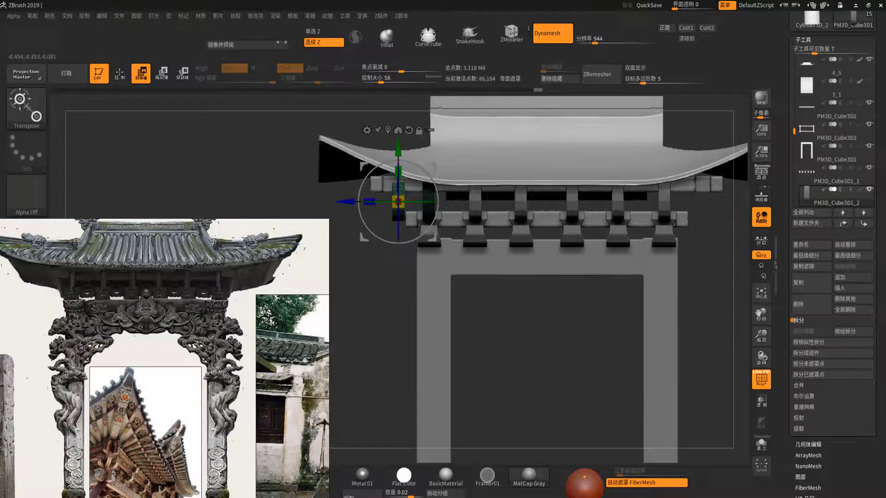
Rotate the curved bracket piece 90° and slide it right along the beam.
{"action": "left_click_drag", "start_coordinate": [692, 300], "coordinate": [692, 415]}
{"action": "left_click_drag", "start_coordinate": [475, 254], "coordinate": [529, 245], "text": "alt"}
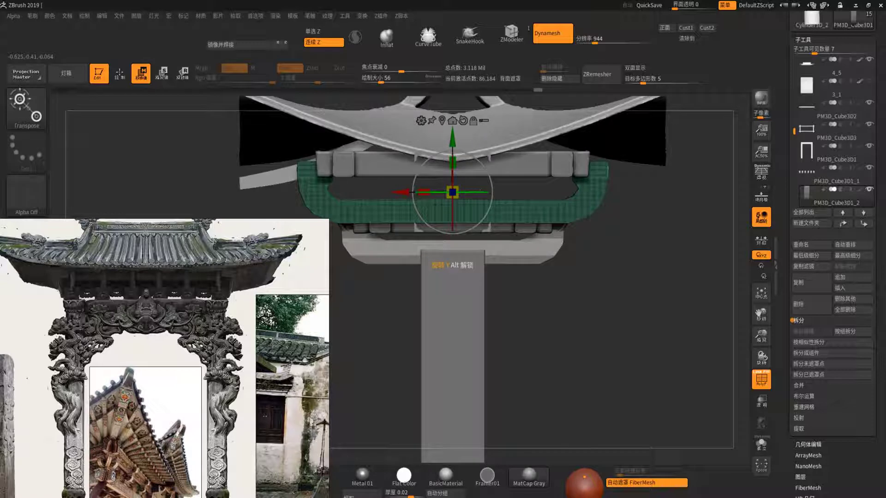
{"action": "left_click_drag", "start_coordinate": [476, 192], "coordinate": [415, 191]}
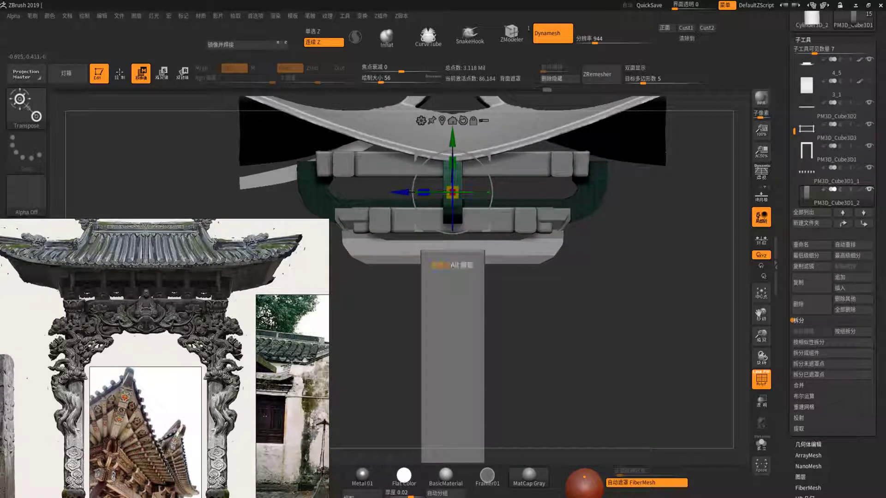
{"action": "left_click_drag", "start_coordinate": [416, 191], "coordinate": [486, 180]}
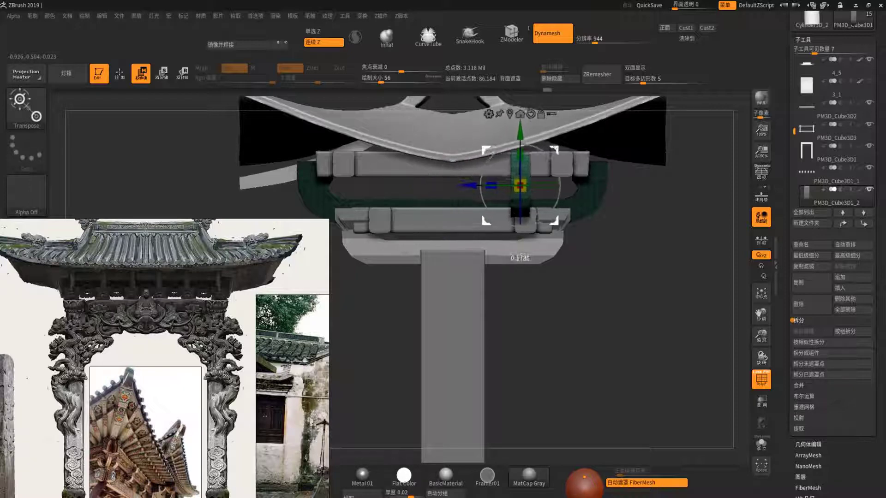
{"action": "mouse_move", "coordinate": [507, 304]}
{"action": "left_mouse_down", "text": "shift"}
{"action": "mouse_move", "coordinate": [551, 305]}
{"action": "mouse_move", "coordinate": [538, 269]}
{"action": "left_mouse_up", "text": "shift"}
{"action": "mouse_move", "coordinate": [544, 148]}
{"action": "left_mouse_down"}
{"action": "mouse_move", "coordinate": [627, 153]}
{"action": "mouse_move", "coordinate": [652, 170]}
{"action": "left_mouse_up"}
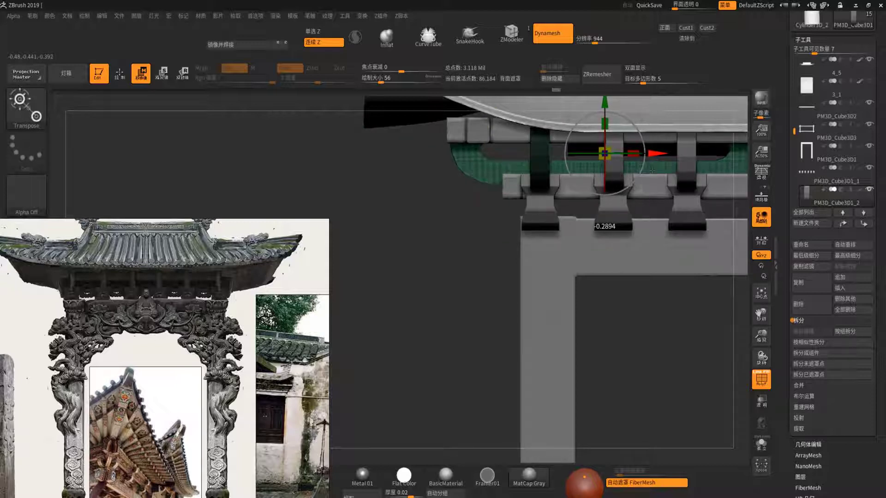
Duplicate the curved piece and position the copy toward the gate's right side.
{"action": "left_click_drag", "start_coordinate": [600, 286], "coordinate": [618, 250], "text": "alt"}
{"action": "left_click_drag", "start_coordinate": [618, 197], "coordinate": [625, 231], "text": "ctrl"}
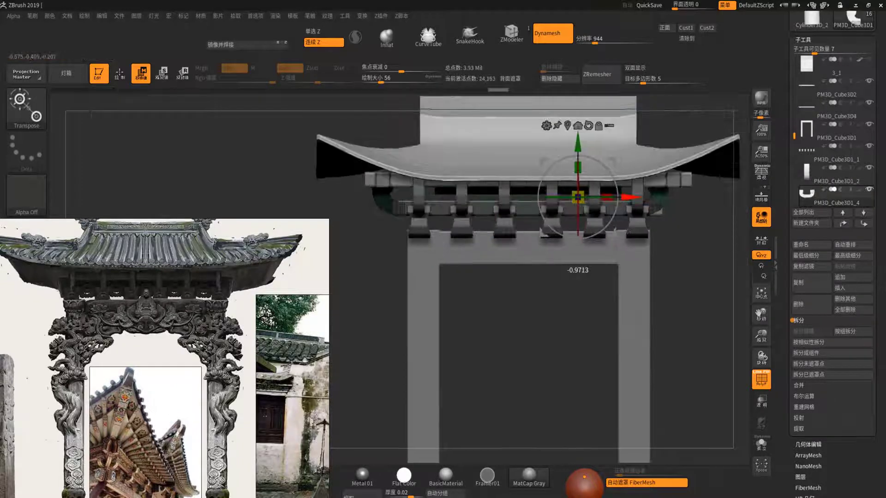
{"action": "left_click_drag", "start_coordinate": [625, 197], "coordinate": [643, 198]}
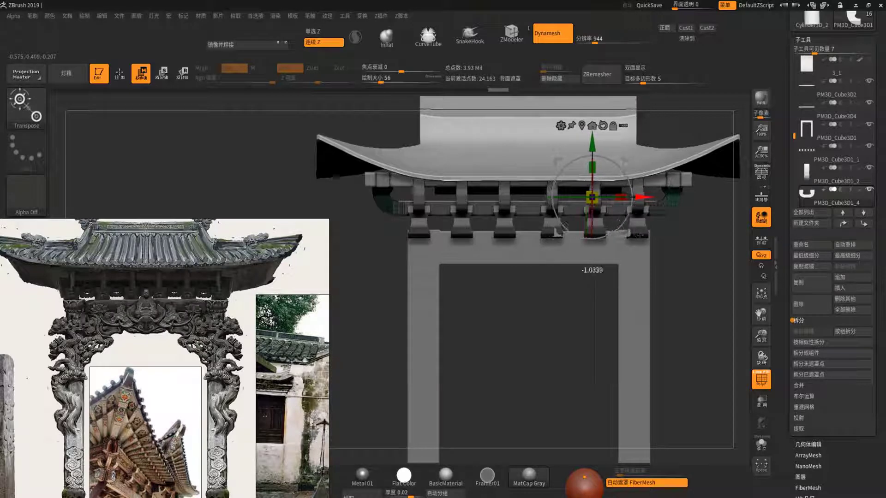
{"action": "left_click_drag", "start_coordinate": [640, 235], "coordinate": [643, 236]}
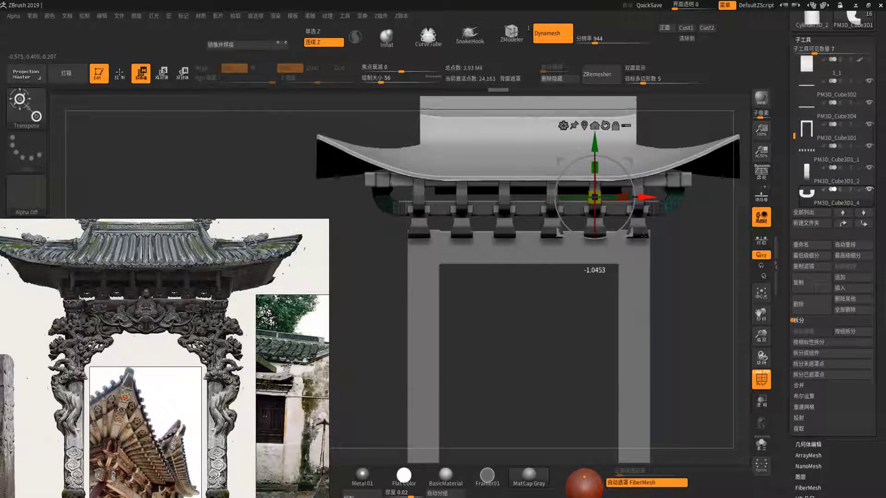
Duplicate the small bracket block under the eaves and move the copy left.
{"action": "left_click_drag", "start_coordinate": [669, 276], "coordinate": [636, 193]}
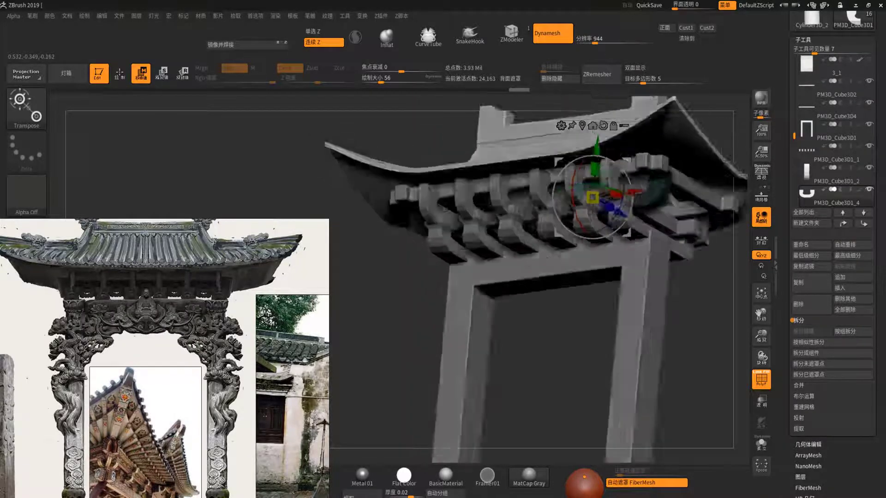
{"action": "left_click_drag", "start_coordinate": [669, 322], "coordinate": [600, 300]}
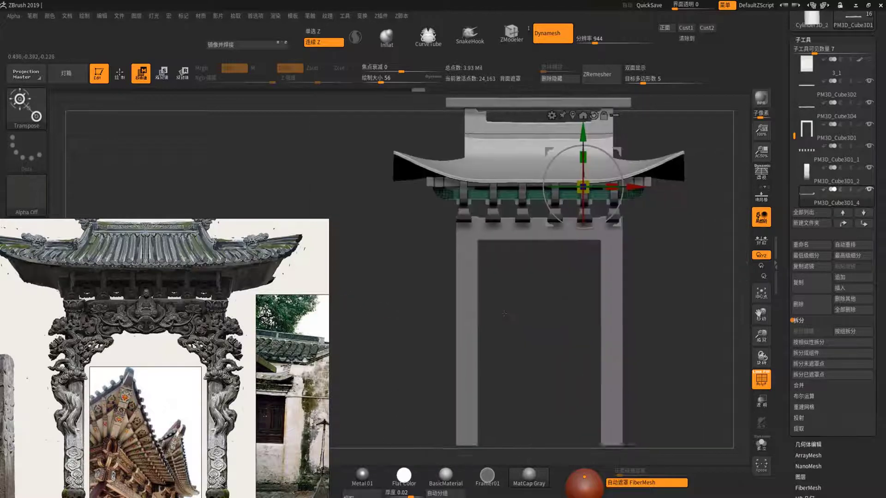
{"action": "key", "text": "y"}
{"action": "mouse_move", "coordinate": [535, 325]}
{"action": "left_mouse_down", "text": "shift"}
{"action": "mouse_move", "coordinate": [544, 323]}
{"action": "mouse_move", "coordinate": [544, 231]}
{"action": "left_mouse_up", "text": "shift"}
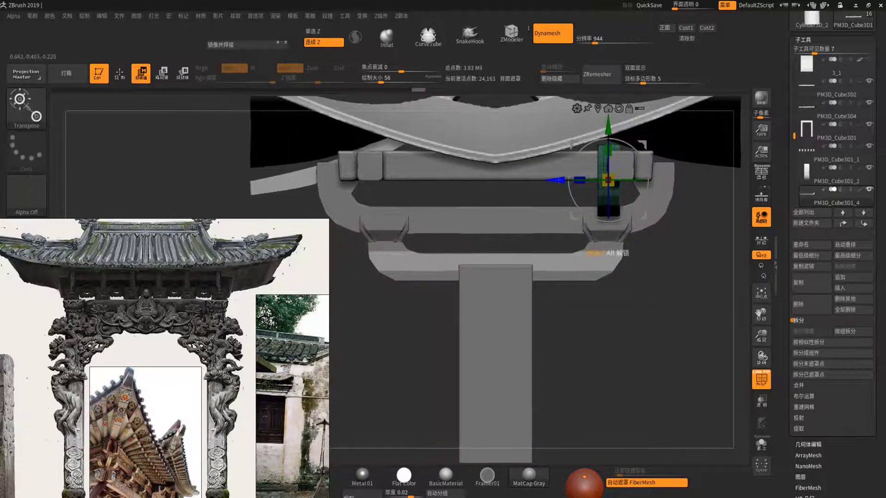
{"action": "mouse_move", "coordinate": [579, 179]}
{"action": "left_mouse_down", "text": "ctrl"}
{"action": "mouse_move", "coordinate": [351, 180]}
{"action": "mouse_move", "coordinate": [331, 189]}
{"action": "left_mouse_up", "text": "ctrl"}
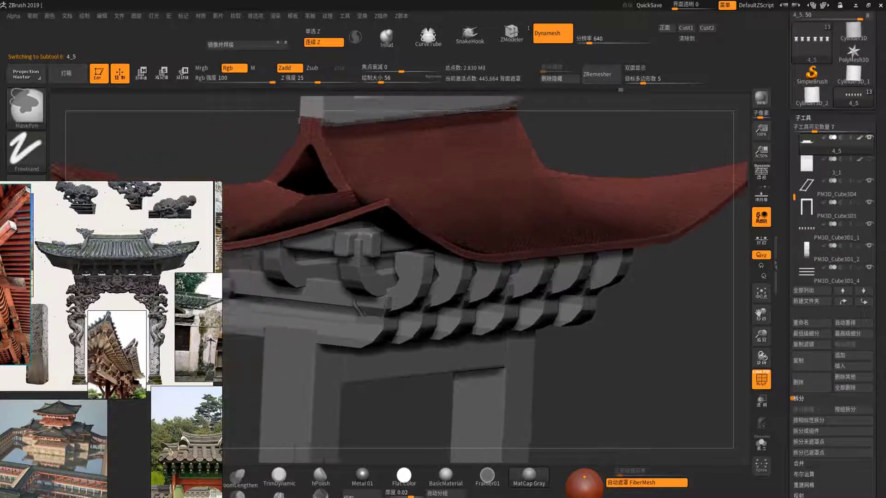
Inspect the bracket row and the roof's curved tips from an exact side view.
{"action": "left_click_drag", "start_coordinate": [645, 392], "coordinate": [673, 277]}
{"action": "mouse_move", "coordinate": [595, 225]}
{"action": "left_mouse_down"}
{"action": "mouse_move", "coordinate": [670, 137]}
{"action": "mouse_move", "coordinate": [580, 111]}
{"action": "left_mouse_up"}
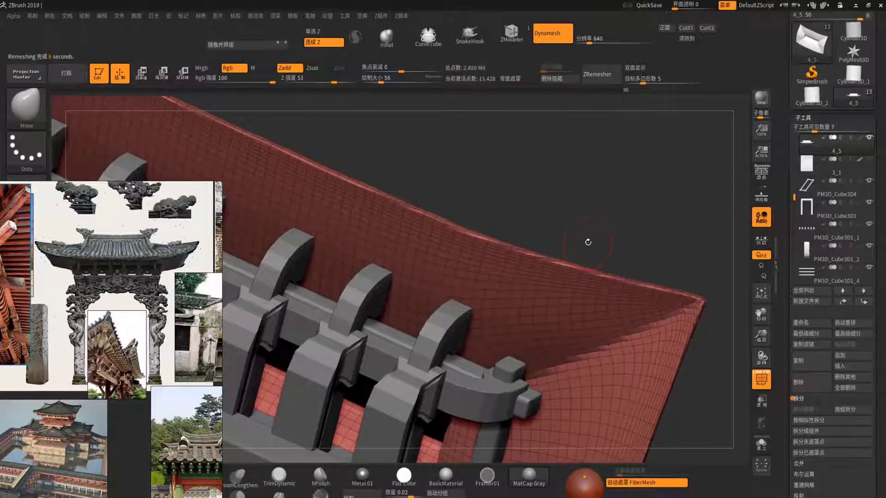
{"action": "left_click_drag", "start_coordinate": [594, 243], "coordinate": [590, 321], "text": "shift"}
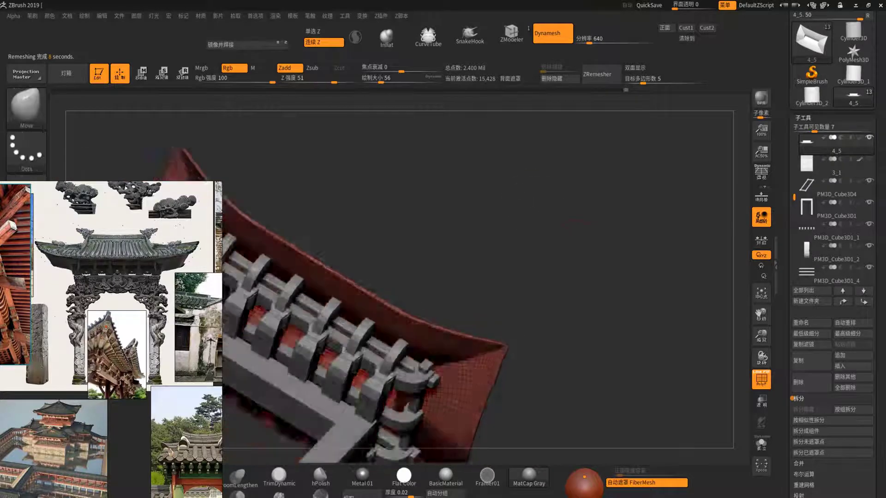
{"action": "key", "text": "f"}
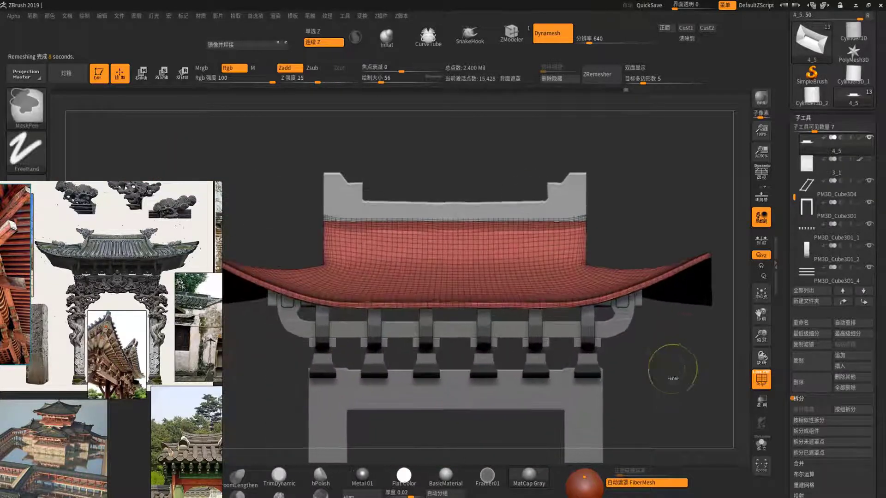
{"action": "right_click_drag", "start_coordinate": [672, 340], "coordinate": [692, 299], "text": "ctrl"}
{"action": "right_click_drag", "start_coordinate": [514, 364], "coordinate": [437, 369], "text": "ctrl"}
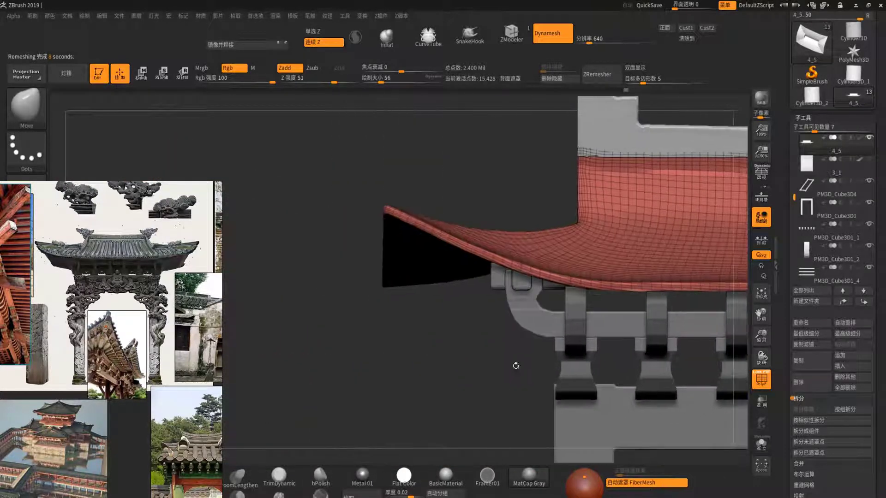
Isolate the roof piece with Solo and raise it very slightly along Y.
{"action": "key", "text": "w"}
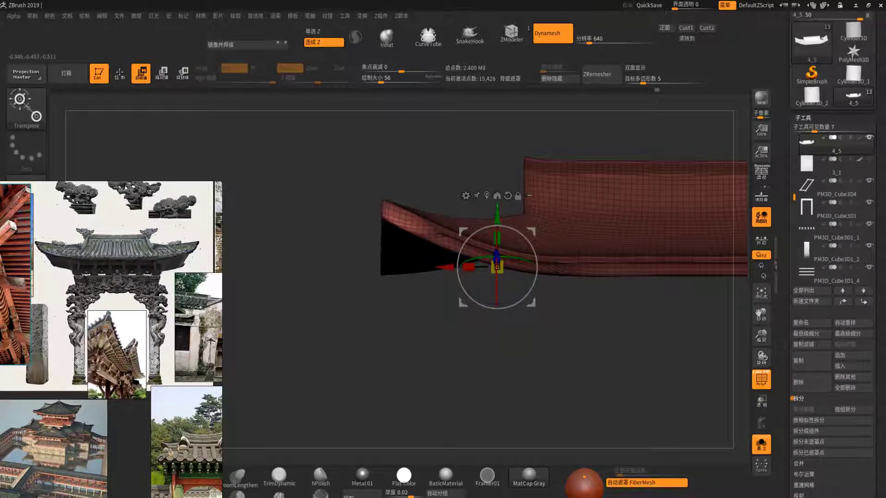
{"action": "left_click_drag", "start_coordinate": [323, 207], "coordinate": [333, 299]}
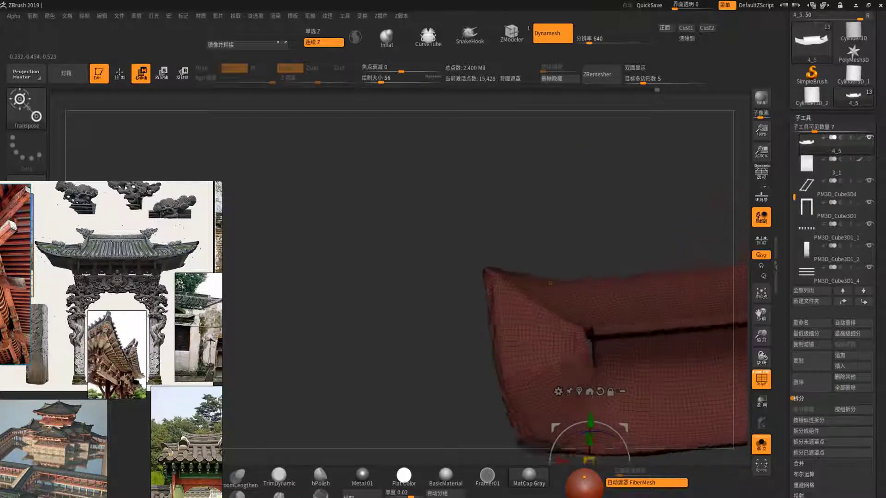
{"action": "mouse_move", "coordinate": [550, 283]}
{"action": "right_mouse_down"}
{"action": "mouse_move", "coordinate": [404, 209]}
{"action": "mouse_move", "coordinate": [408, 157]}
{"action": "mouse_move", "coordinate": [299, 149]}
{"action": "right_mouse_up"}
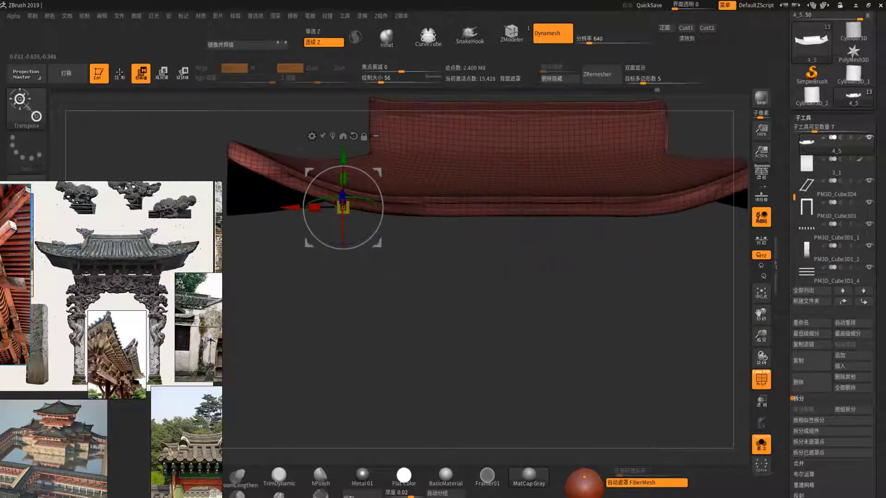
{"action": "left_click_drag", "start_coordinate": [340, 159], "coordinate": [340, 158]}
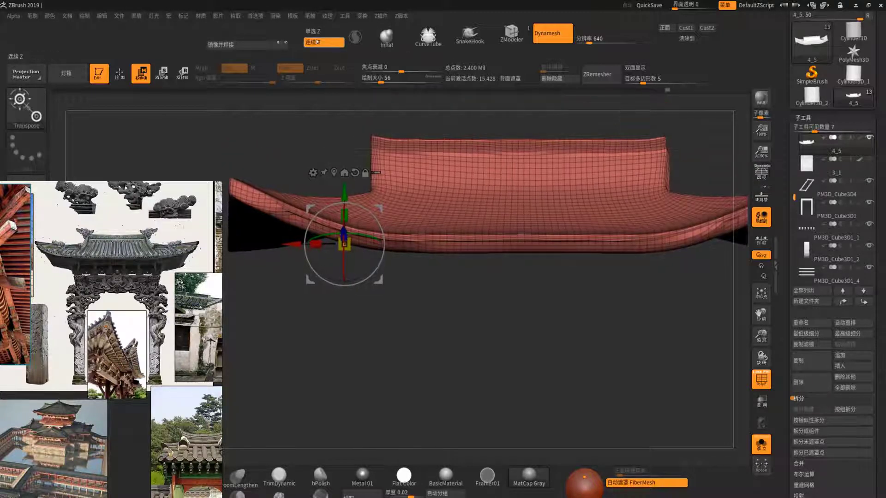
Turn Solo and the PolyF wireframe off and review the whole gate.
{"action": "right_click_drag", "start_coordinate": [633, 351], "coordinate": [633, 378], "text": "alt"}
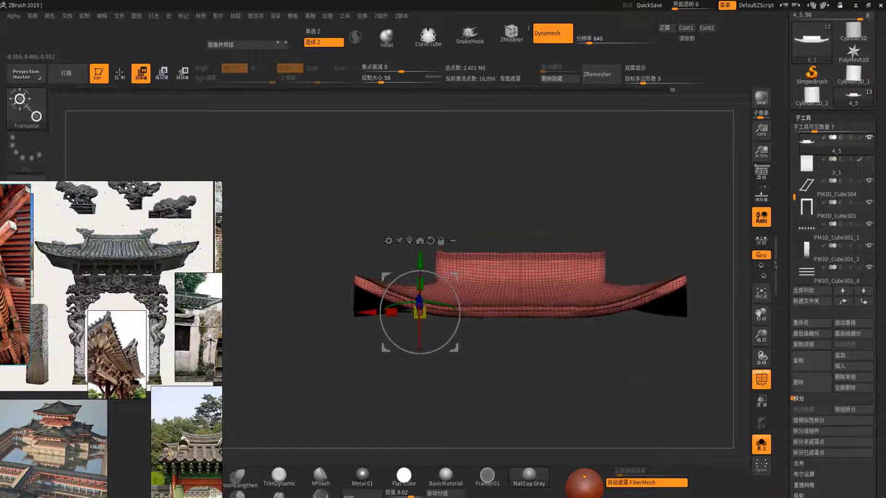
{"action": "left_click_drag", "start_coordinate": [632, 379], "coordinate": [636, 401]}
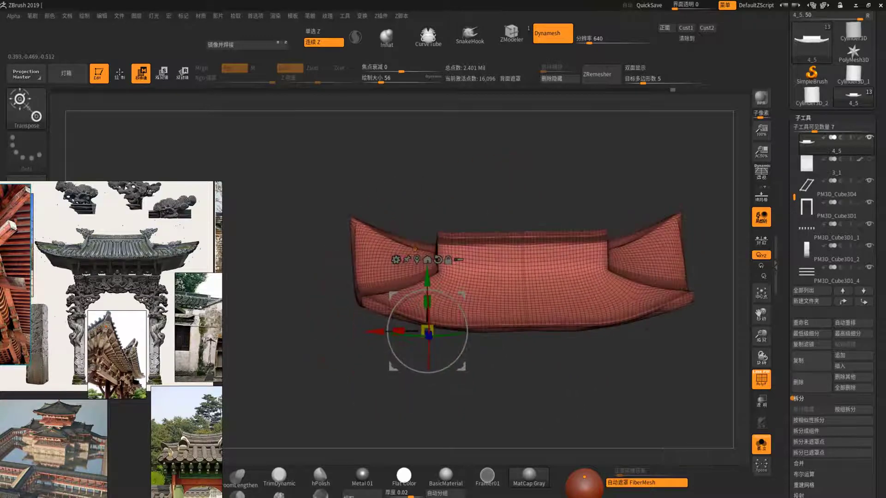
{"action": "right_click_drag", "start_coordinate": [637, 401], "coordinate": [637, 388], "text": "shift"}
{"action": "left_click", "coordinate": [761, 444]}
{"action": "right_click_drag", "start_coordinate": [508, 369], "coordinate": [507, 323], "text": "ctrl"}
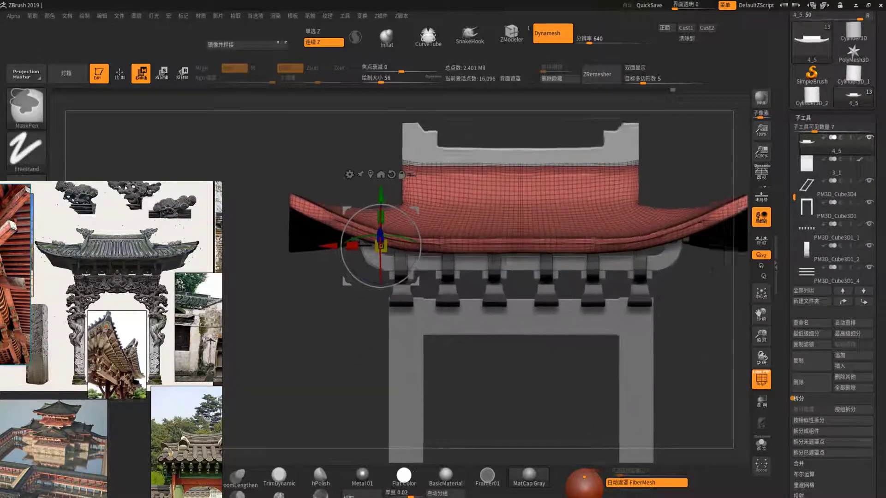
{"action": "right_click_drag", "start_coordinate": [735, 383], "coordinate": [734, 369], "text": "ctrl"}
{"action": "left_click", "coordinate": [762, 381]}
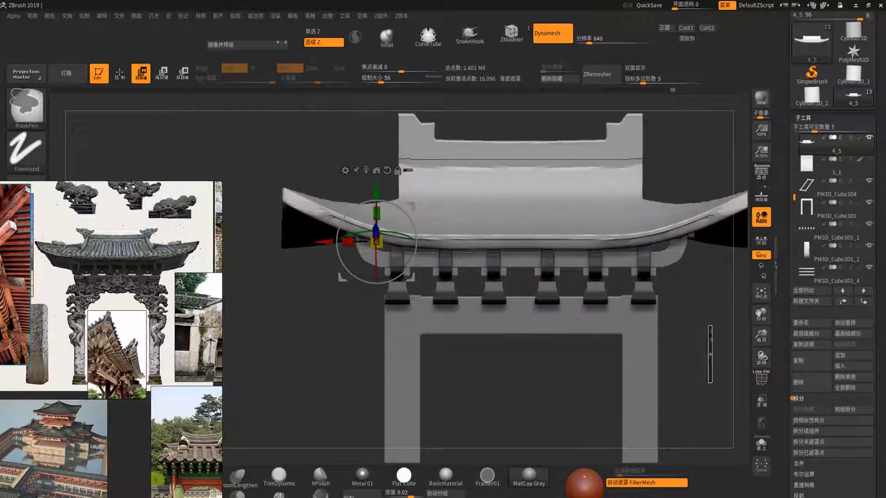
{"action": "mouse_move", "coordinate": [710, 332]}
{"action": "right_mouse_down", "text": "ctrl"}
{"action": "mouse_move", "coordinate": [710, 383]}
{"action": "mouse_move", "coordinate": [600, 369]}
{"action": "mouse_move", "coordinate": [636, 382]}
{"action": "mouse_move", "coordinate": [598, 301]}
{"action": "right_mouse_up", "text": "ctrl"}
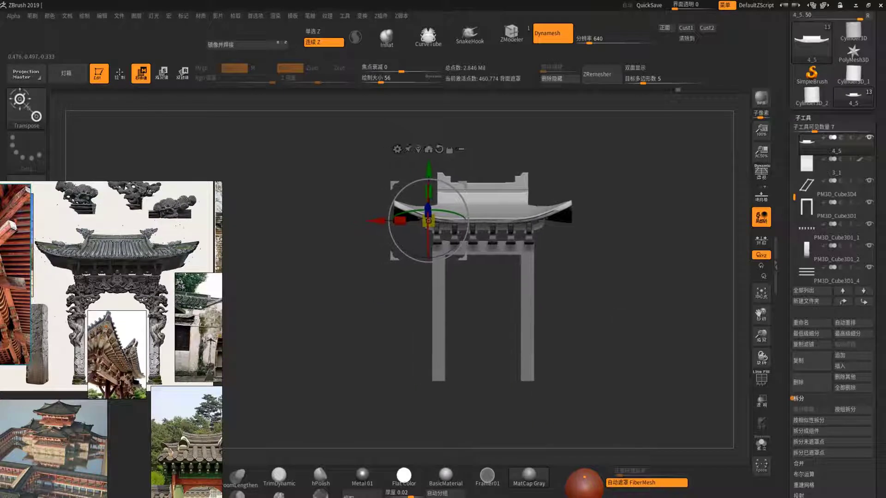
{"action": "left_click", "coordinate": [762, 175]}
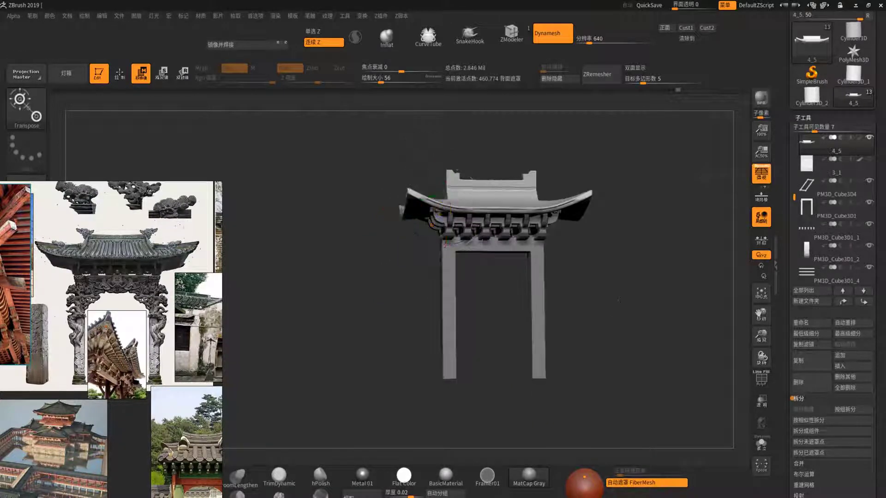
{"action": "left_click", "coordinate": [762, 181]}
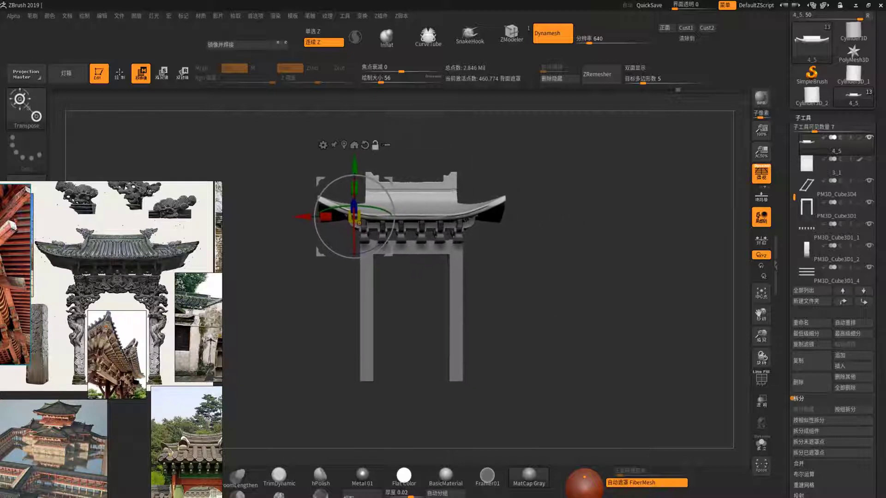
{"action": "right_click_drag", "start_coordinate": [453, 299], "coordinate": [547, 293], "text": "alt"}
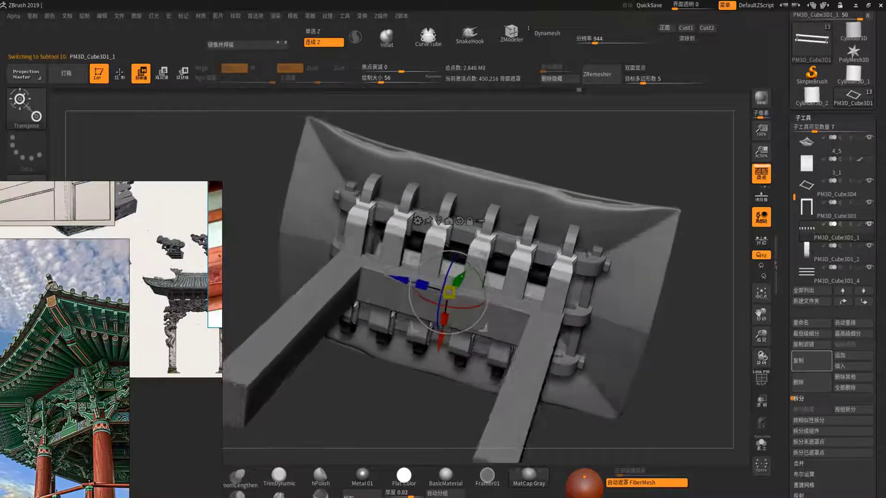
{"action": "mouse_move", "coordinate": [517, 280]}
{"action": "left_mouse_down"}
{"action": "mouse_move", "coordinate": [676, 406]}
{"action": "mouse_move", "coordinate": [673, 429]}
{"action": "left_mouse_up"}
{"action": "left_click", "coordinate": [761, 179]}
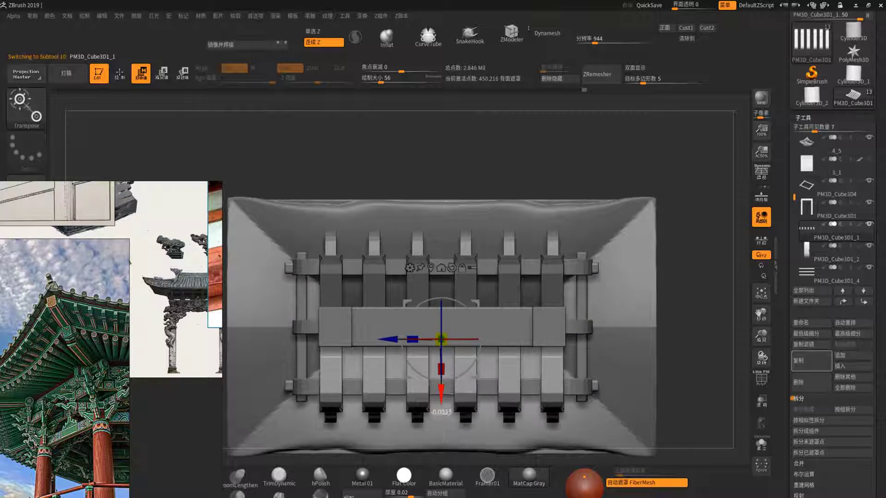
Invert the mask and lower the upper bracket bars slightly, then check the bar subtools.
{"action": "left_click", "coordinate": [428, 381], "text": "ctrl"}
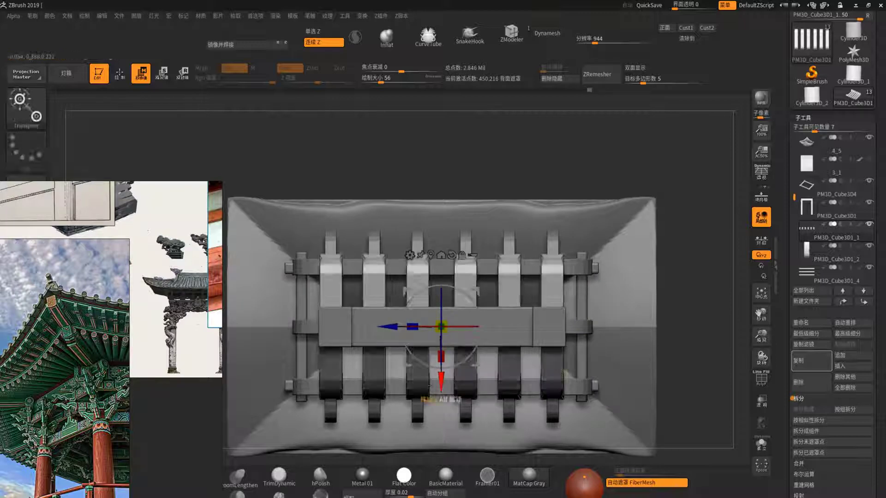
{"action": "left_click_drag", "start_coordinate": [440, 379], "coordinate": [447, 410]}
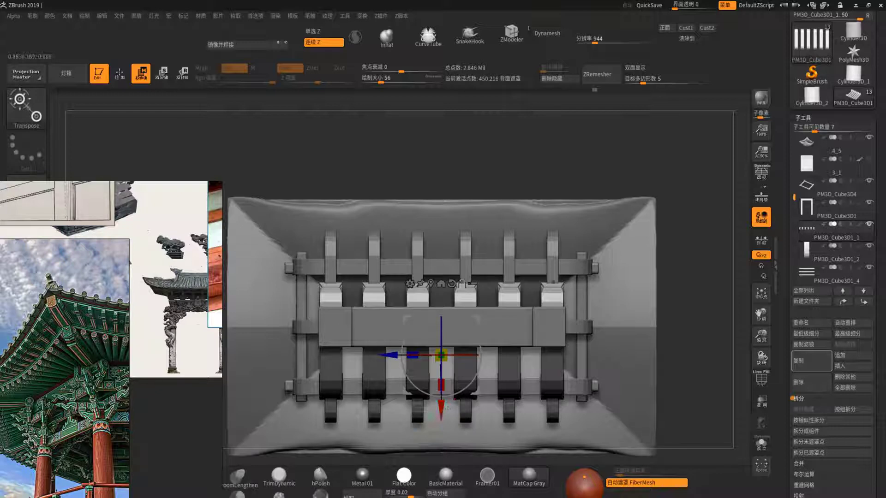
{"action": "left_click", "coordinate": [553, 258], "text": "alt"}
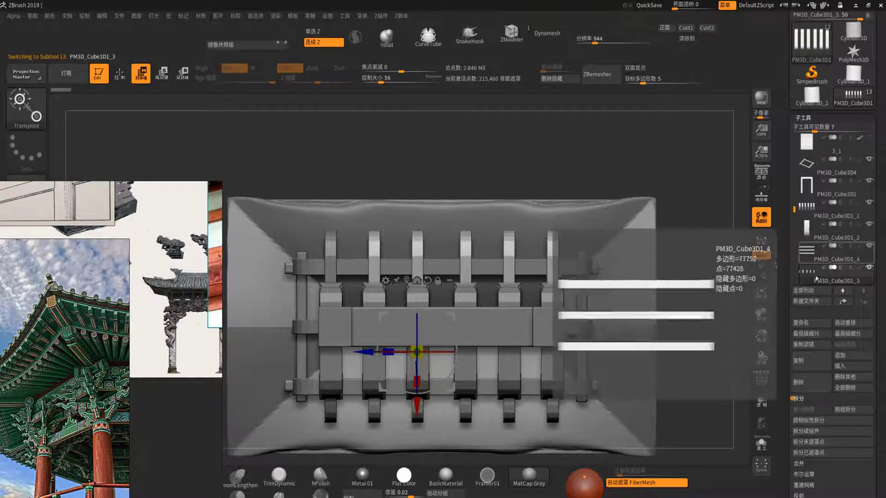
{"action": "left_click", "coordinate": [805, 463]}
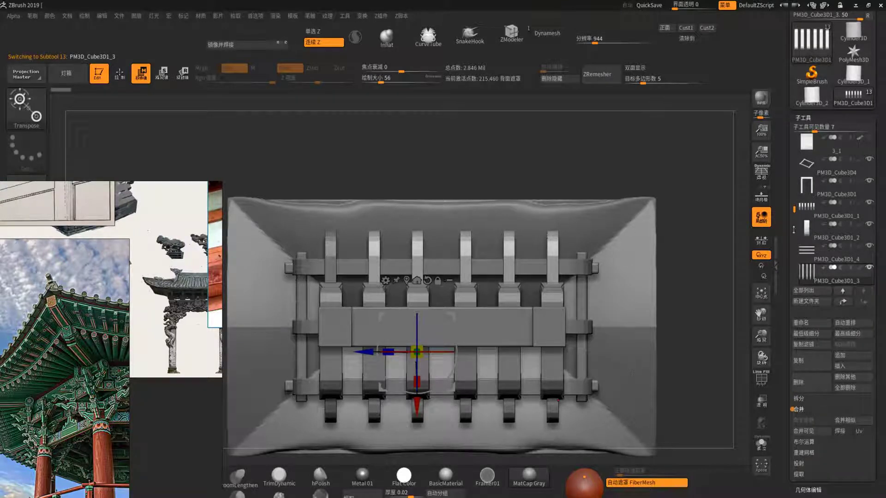
{"action": "left_click", "coordinate": [830, 210]}
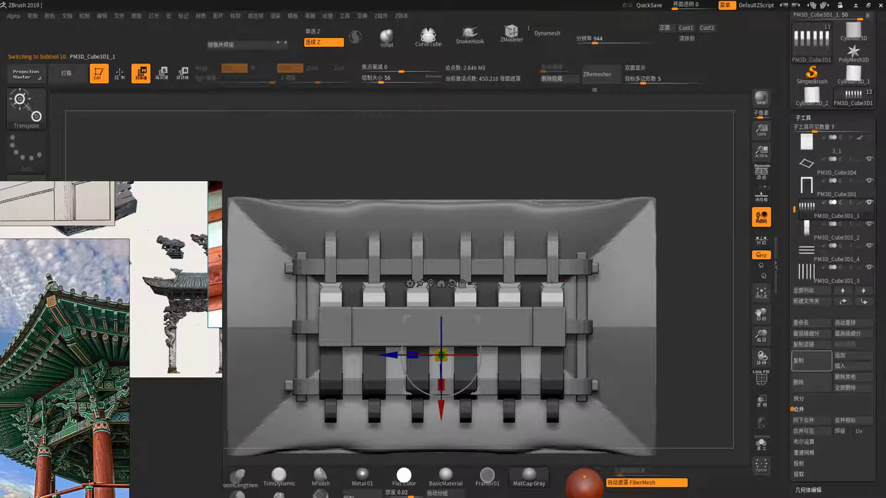
{"action": "left_click", "coordinate": [379, 387], "text": "alt"}
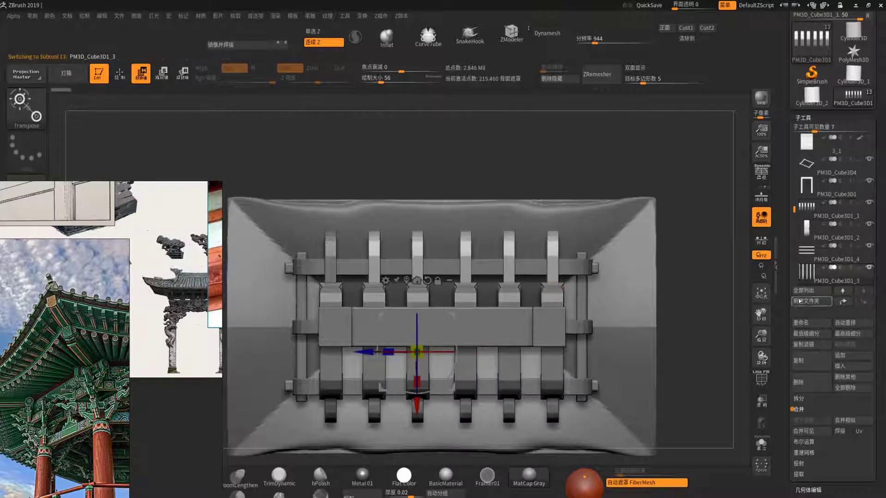
{"action": "left_click_drag", "start_coordinate": [794, 217], "coordinate": [795, 231]}
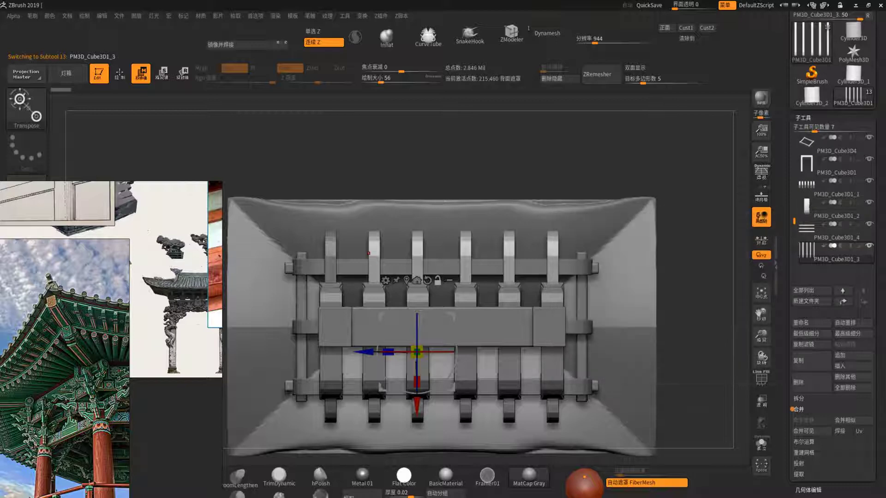
Move PM3D_Cube3D1_2 above the upper bars, Merge Down, and lower the merged bracket slightly.
{"action": "left_click", "coordinate": [368, 253], "text": "alt"}
{"action": "left_click", "coordinate": [866, 303]}
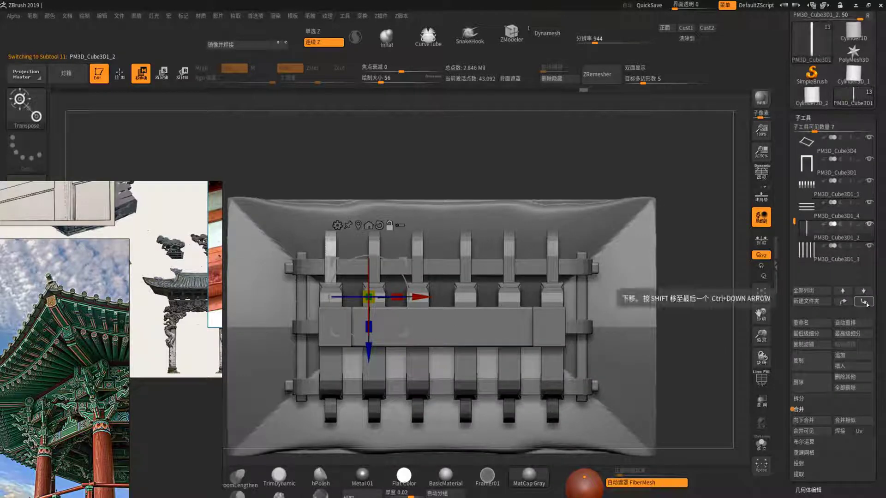
{"action": "left_click", "coordinate": [803, 420]}
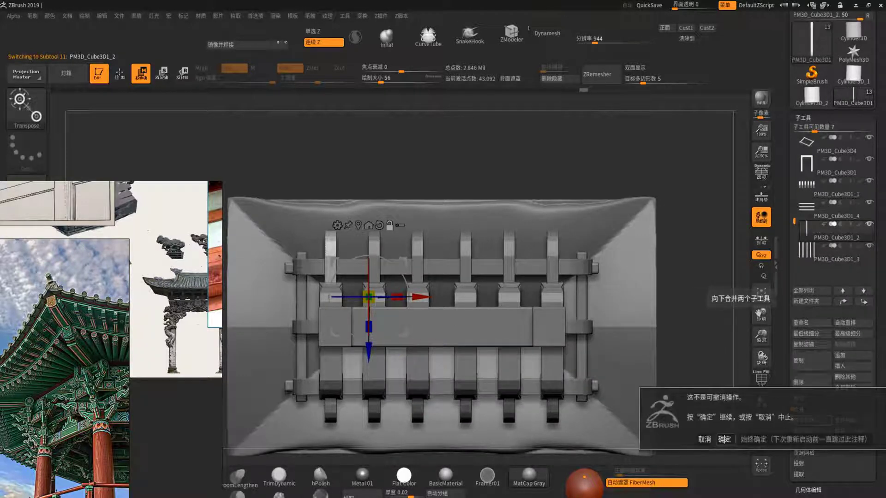
{"action": "left_click", "coordinate": [726, 441]}
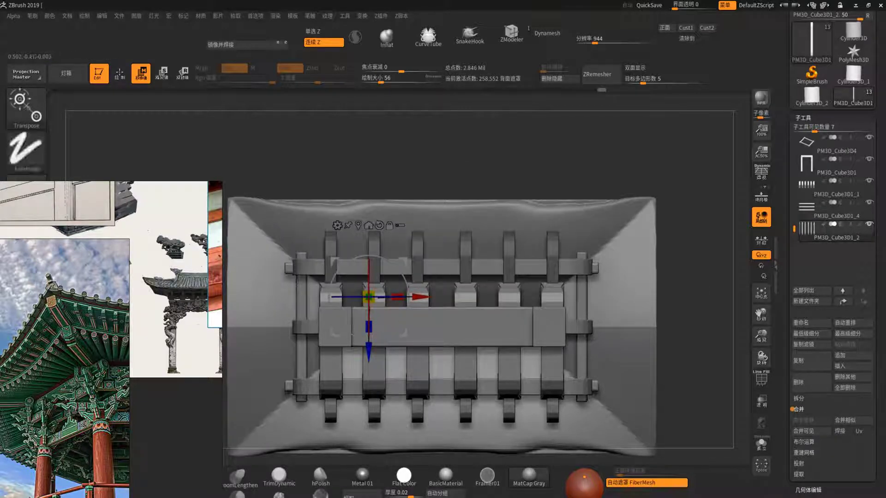
{"action": "left_click_drag", "start_coordinate": [368, 364], "coordinate": [368, 386]}
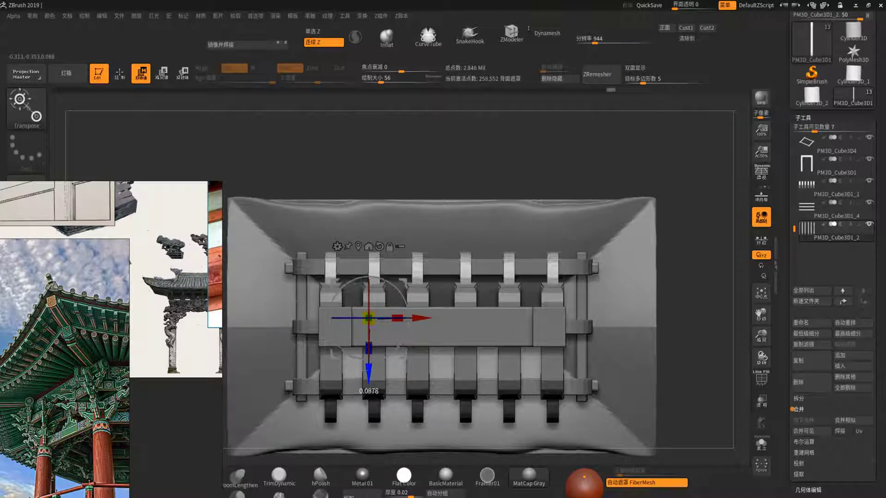
{"action": "mouse_move", "coordinate": [646, 323]}
{"action": "left_mouse_down"}
{"action": "mouse_move", "coordinate": [646, 207]}
{"action": "mouse_move", "coordinate": [661, 284]}
{"action": "mouse_move", "coordinate": [659, 271]}
{"action": "mouse_move", "coordinate": [616, 277]}
{"action": "left_mouse_up"}
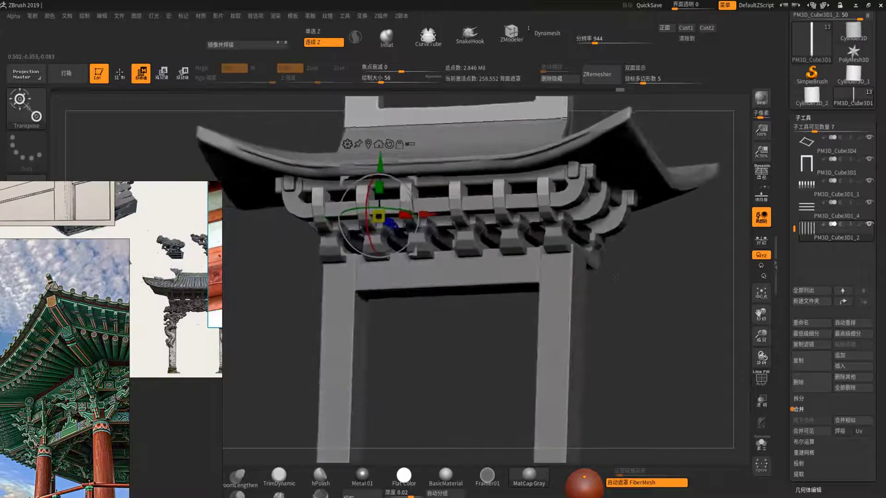
{"action": "mouse_move", "coordinate": [615, 277]}
{"action": "left_mouse_down"}
{"action": "mouse_move", "coordinate": [636, 315]}
{"action": "mouse_move", "coordinate": [614, 305]}
{"action": "left_mouse_up"}
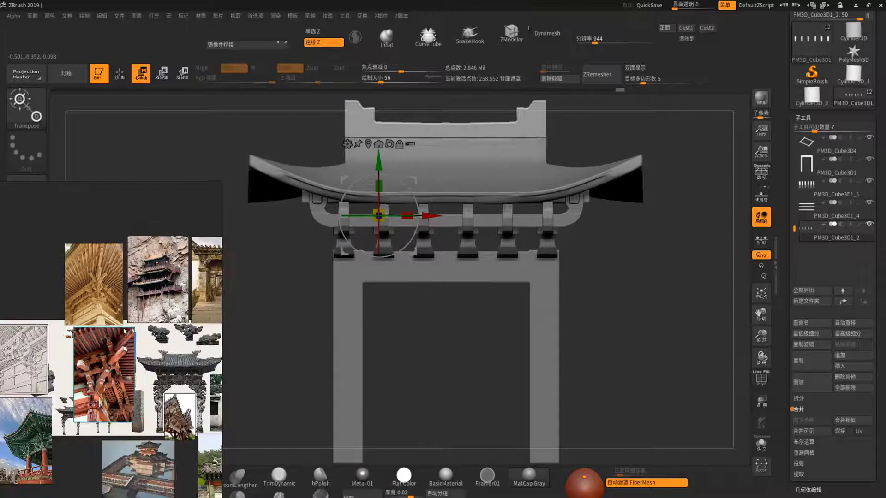
{"action": "scroll", "coordinate": [74, 291], "scroll_direction": "up", "scroll_amount": 3}
{"action": "scroll", "coordinate": [88, 300], "scroll_direction": "down", "scroll_amount": 3}
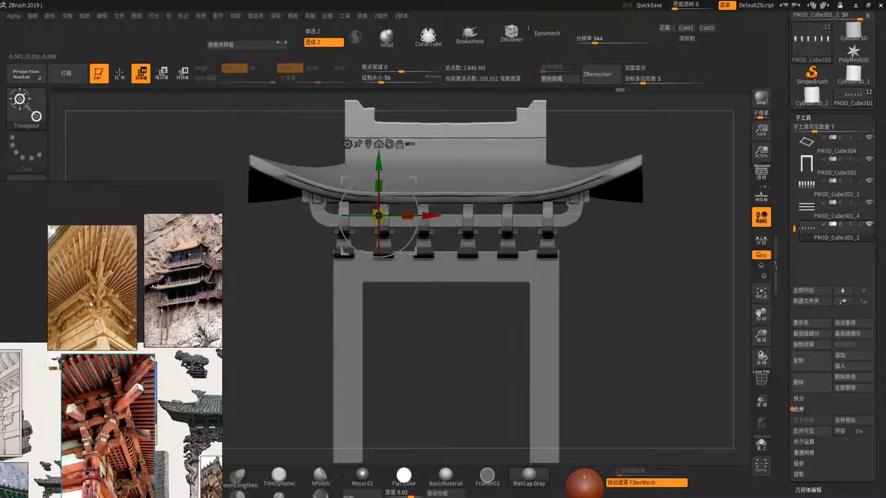
{"action": "scroll", "coordinate": [151, 450], "scroll_direction": "up", "scroll_amount": 5}
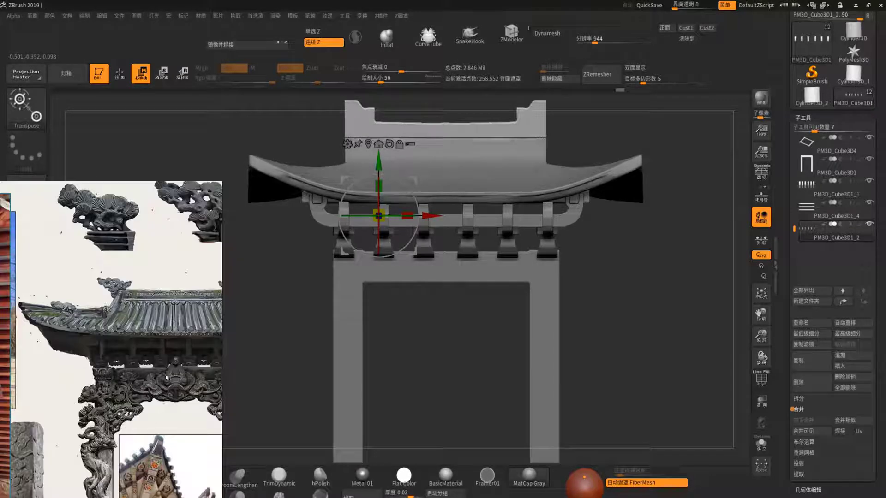
{"action": "middle_click_drag", "start_coordinate": [152, 366], "coordinate": [103, 360]}
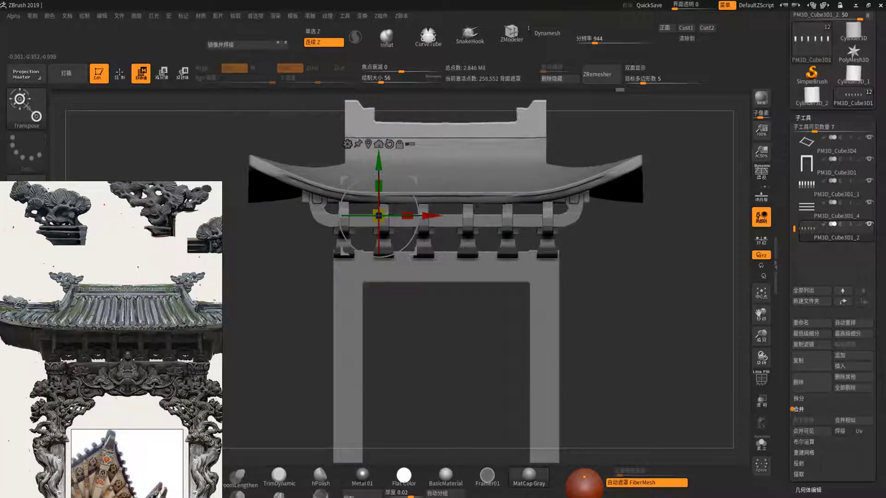
{"action": "mouse_move", "coordinate": [614, 329]}
{"action": "left_mouse_down"}
{"action": "mouse_move", "coordinate": [599, 323]}
{"action": "mouse_move", "coordinate": [625, 295]}
{"action": "left_mouse_up"}
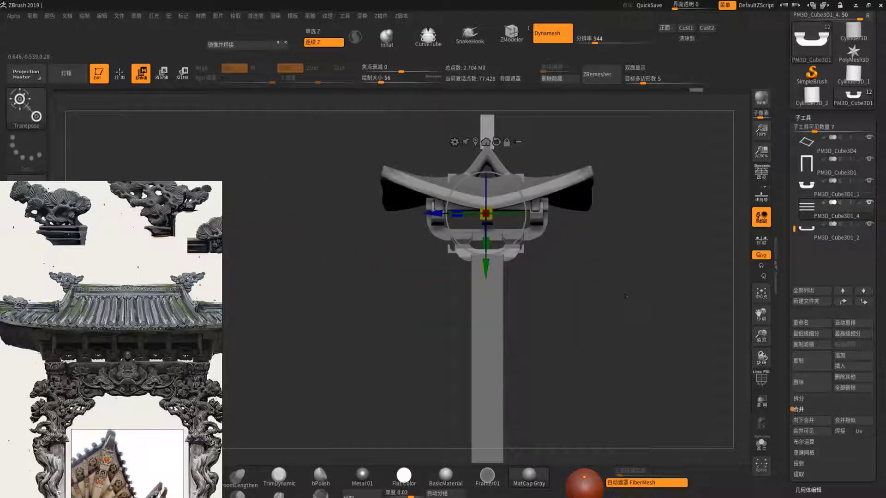
Nudge the column's stacked bracket piece a hair, then select the lower bars PM3D_Cube3D1_1.
{"action": "mouse_move", "coordinate": [623, 295]}
{"action": "left_mouse_down"}
{"action": "mouse_move", "coordinate": [600, 281]}
{"action": "mouse_move", "coordinate": [565, 204]}
{"action": "left_mouse_up"}
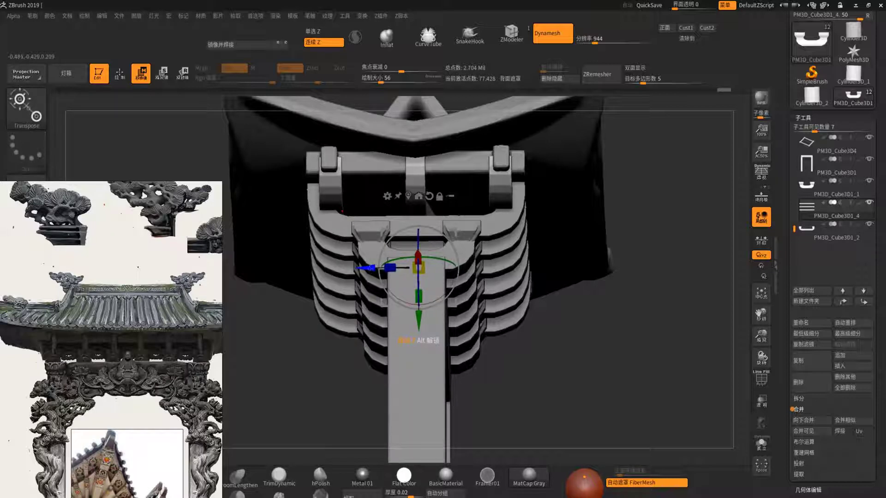
{"action": "left_click_drag", "start_coordinate": [390, 267], "coordinate": [390, 268]}
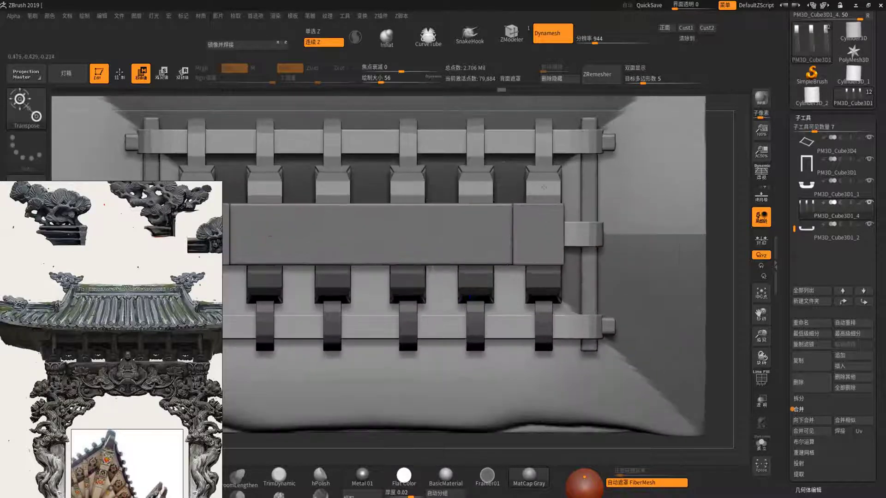
{"action": "left_click", "coordinate": [368, 279], "text": "alt"}
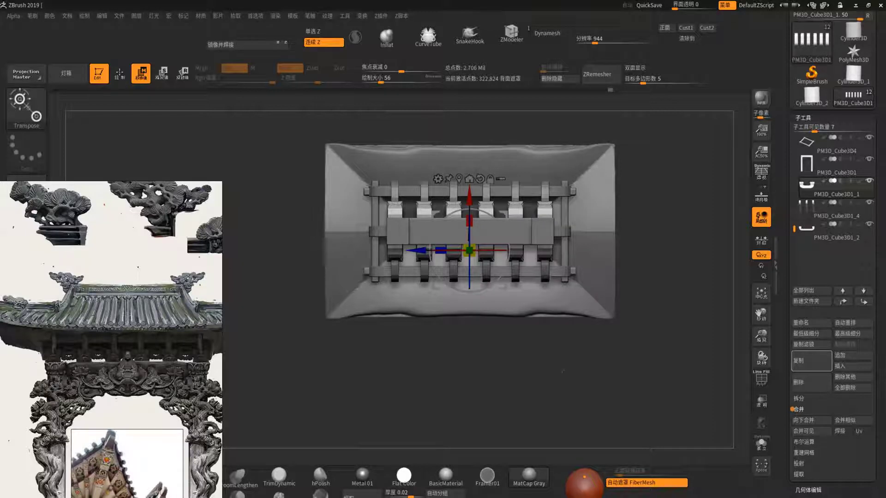
Mask the lower bracket bars and move the unmasked upper part down slightly.
{"action": "scroll", "coordinate": [457, 229], "scroll_direction": "up", "scroll_amount": 3}
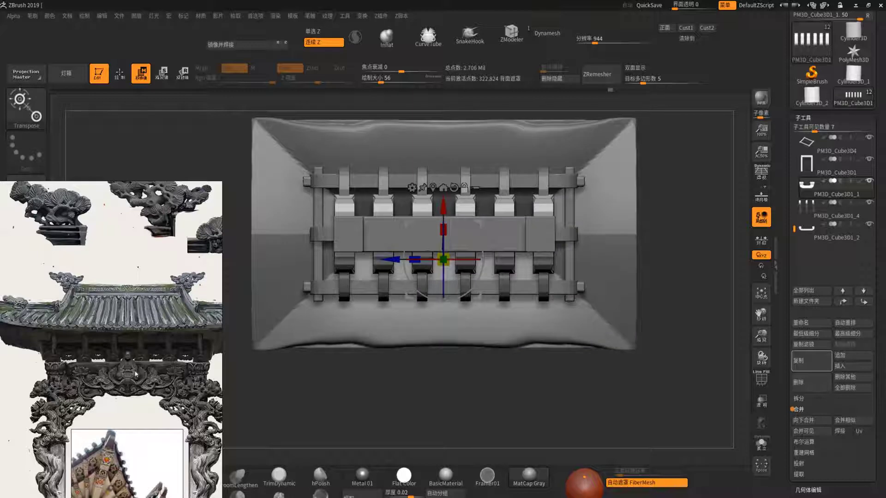
{"action": "left_click_drag", "start_coordinate": [669, 392], "coordinate": [650, 397], "text": "alt"}
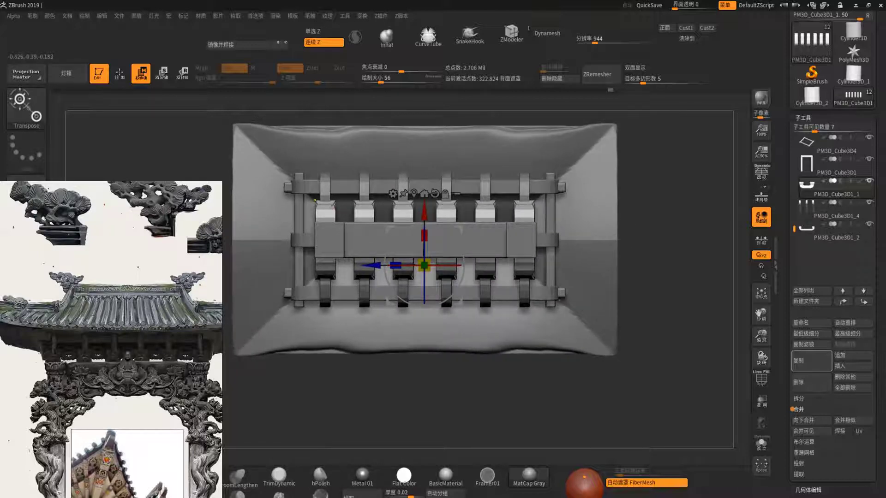
{"action": "left_click_drag", "start_coordinate": [204, 131], "coordinate": [618, 231], "text": "ctrl"}
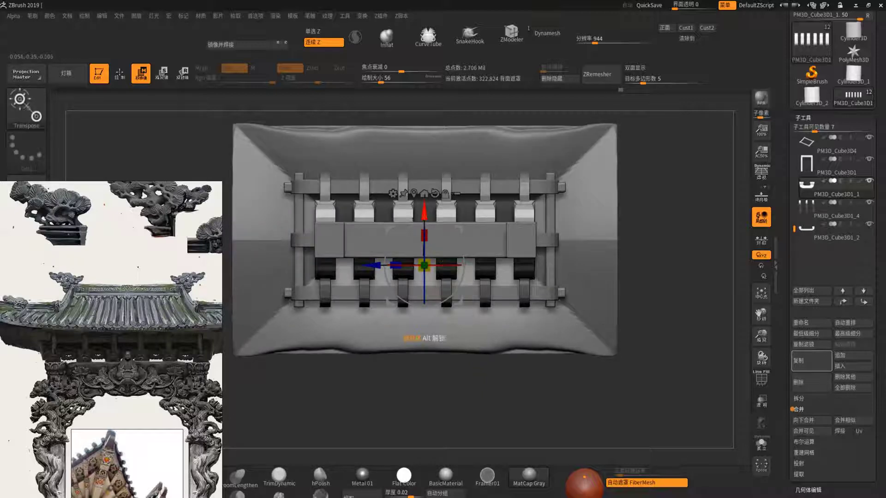
{"action": "left_click_drag", "start_coordinate": [425, 217], "coordinate": [425, 226]}
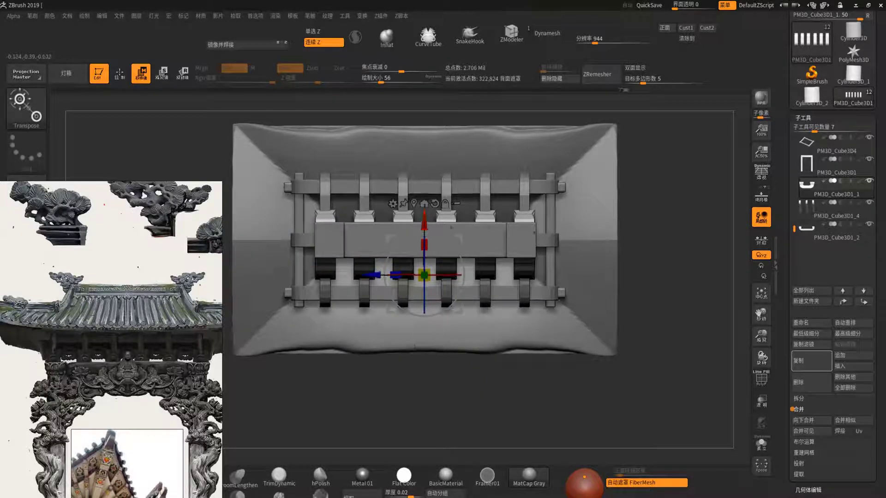
Mirror and weld the bracket bars across the centre and return to Draw mode.
{"action": "left_click_drag", "start_coordinate": [669, 369], "coordinate": [668, 208]}
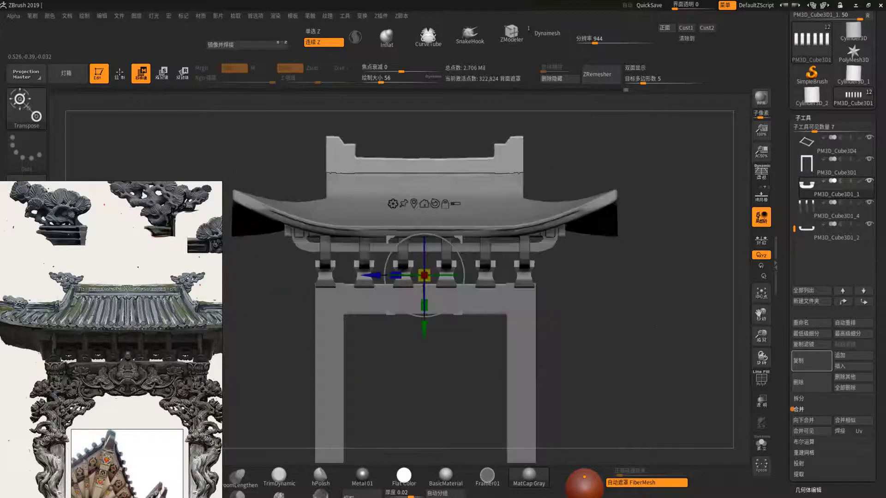
{"action": "left_click_drag", "start_coordinate": [668, 323], "coordinate": [423, 344]}
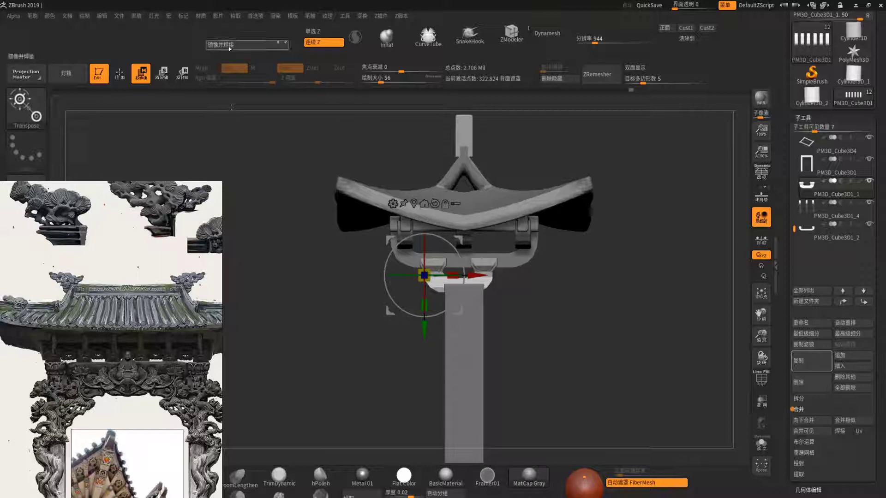
{"action": "left_click", "coordinate": [229, 46]}
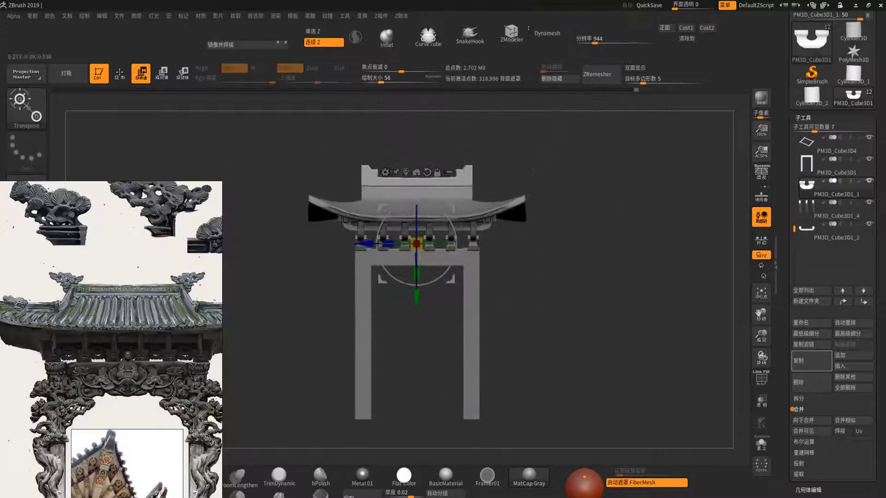
{"action": "key", "text": "q"}
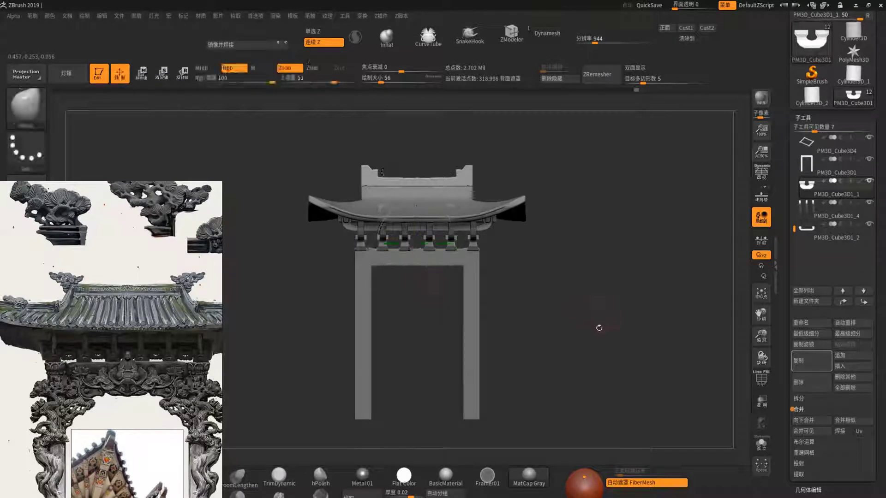